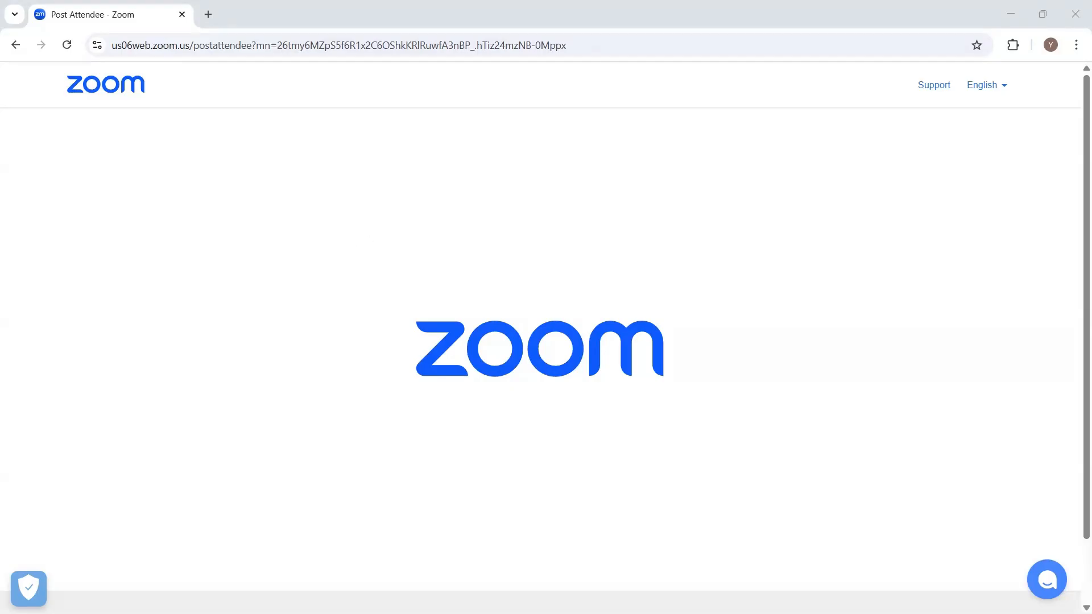
pyautogui.press('super')
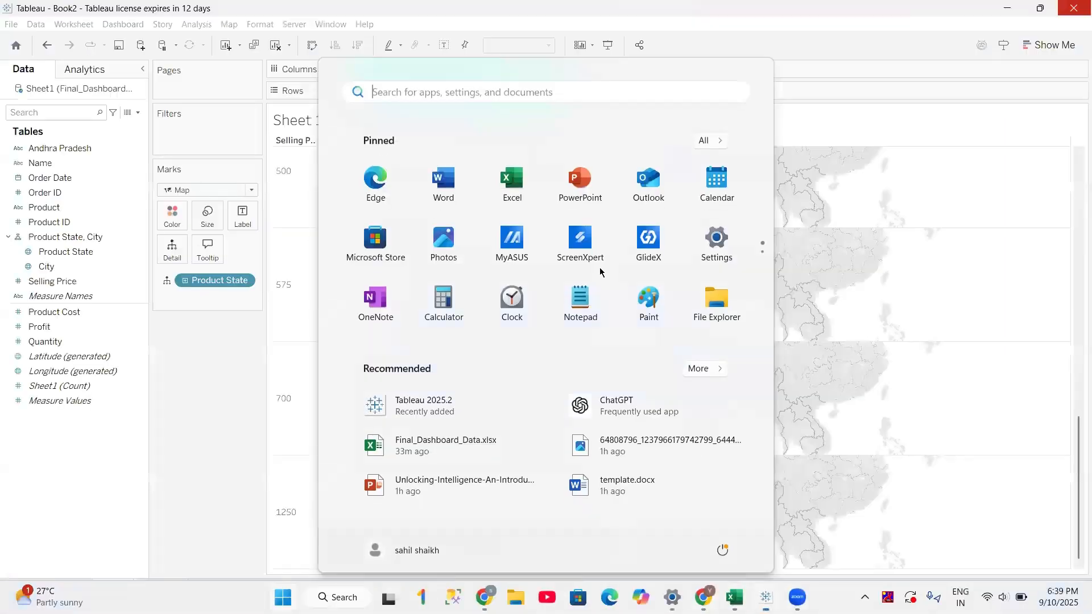
pyautogui.press('Escape')
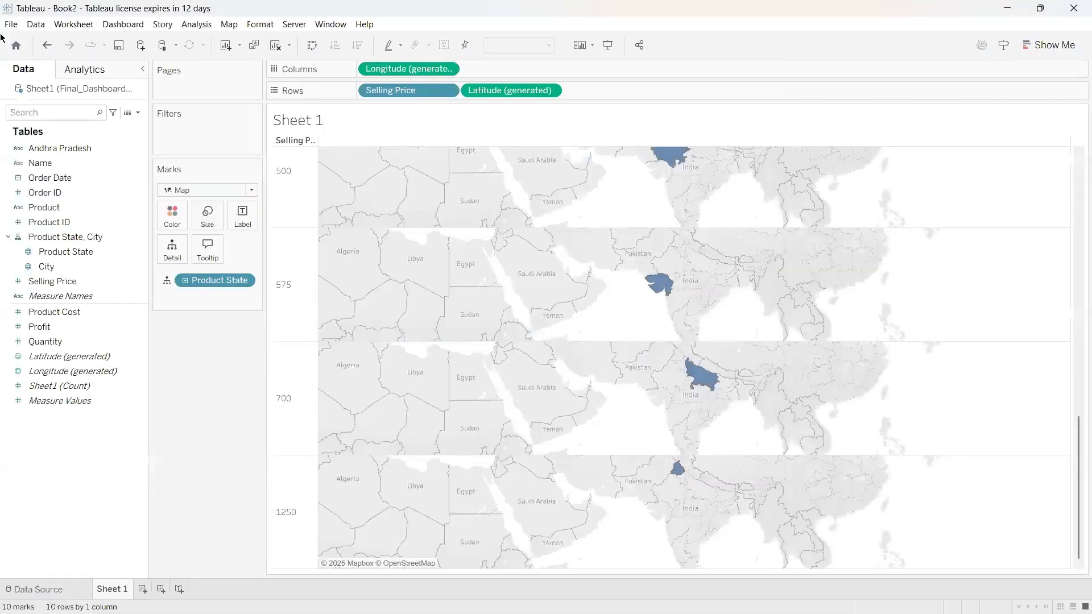
pyautogui.click(11, 24)
pyautogui.press('Escape')
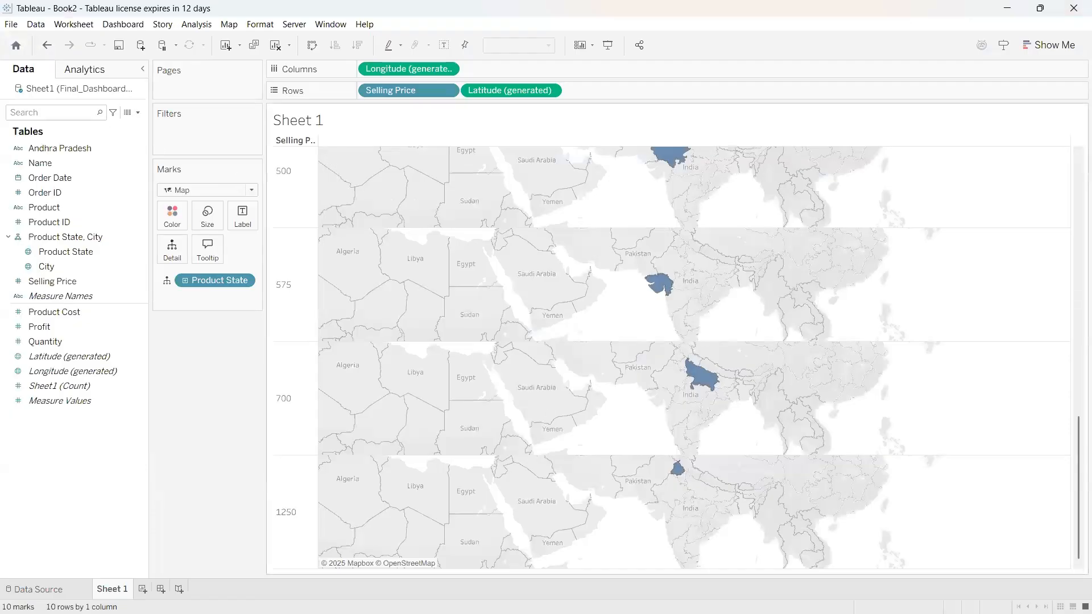
# Step: Switch to Excel with the Final_Dashboard_Data.xlsx workbook and auto-fit the widths of columns A through E
pyautogui.press('super')
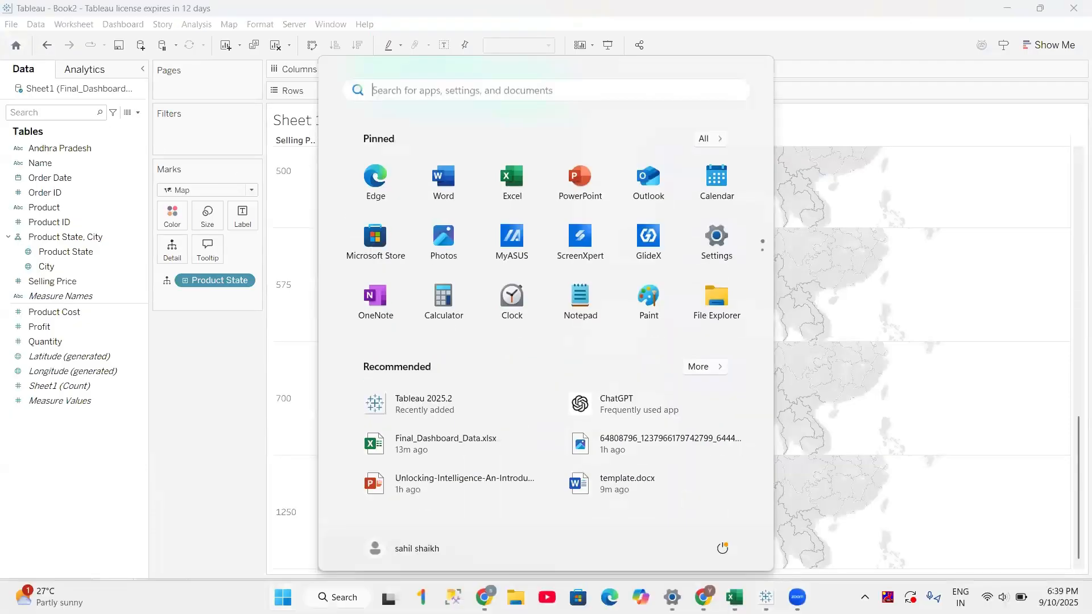
pyautogui.click(383, 445)
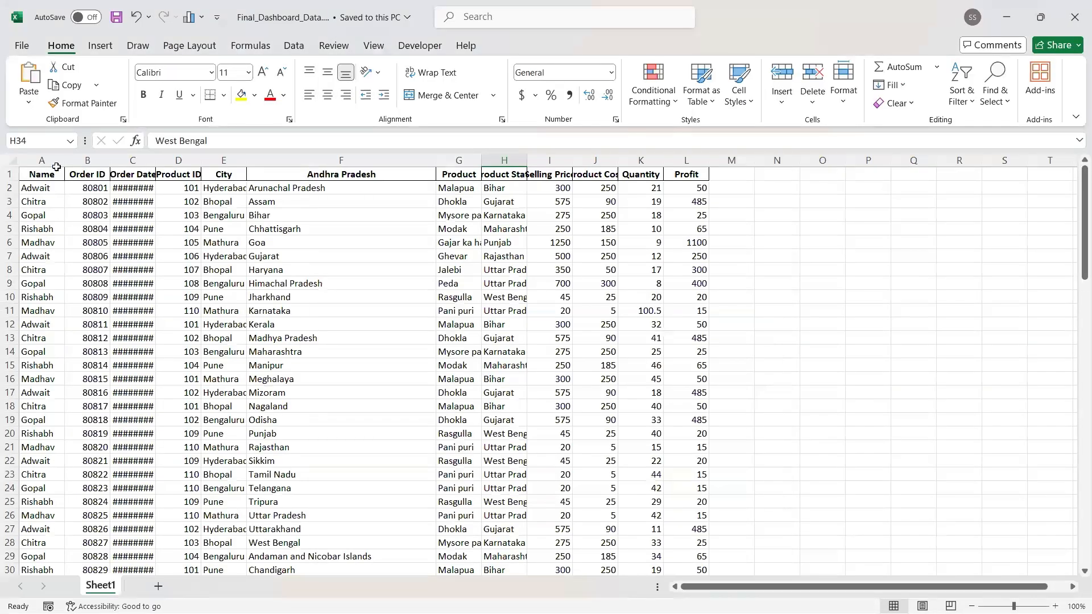
pyautogui.doubleClick(67, 161)
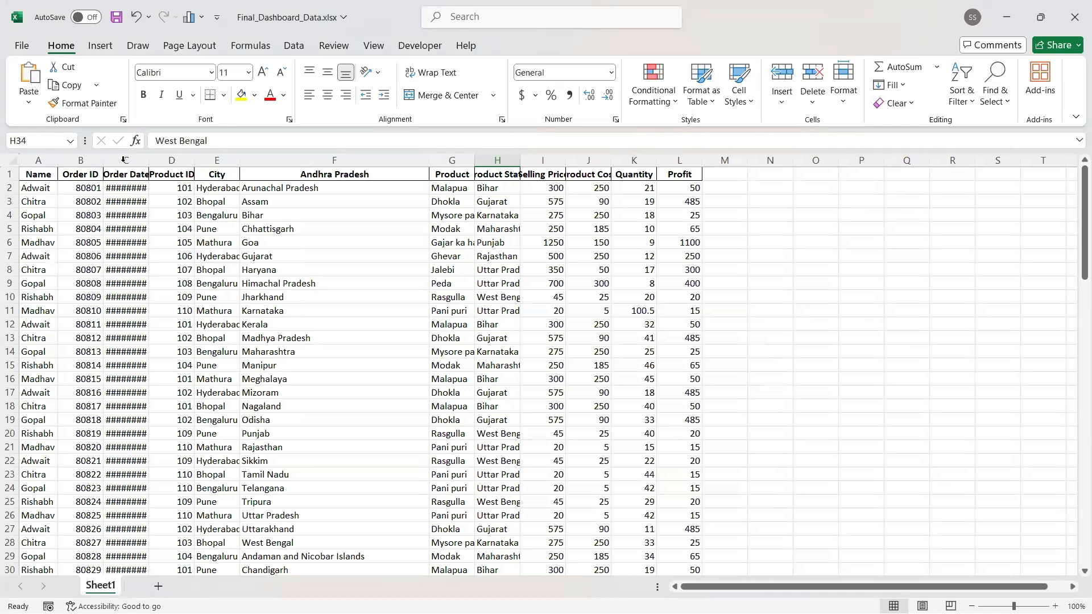
pyautogui.doubleClick(102, 162)
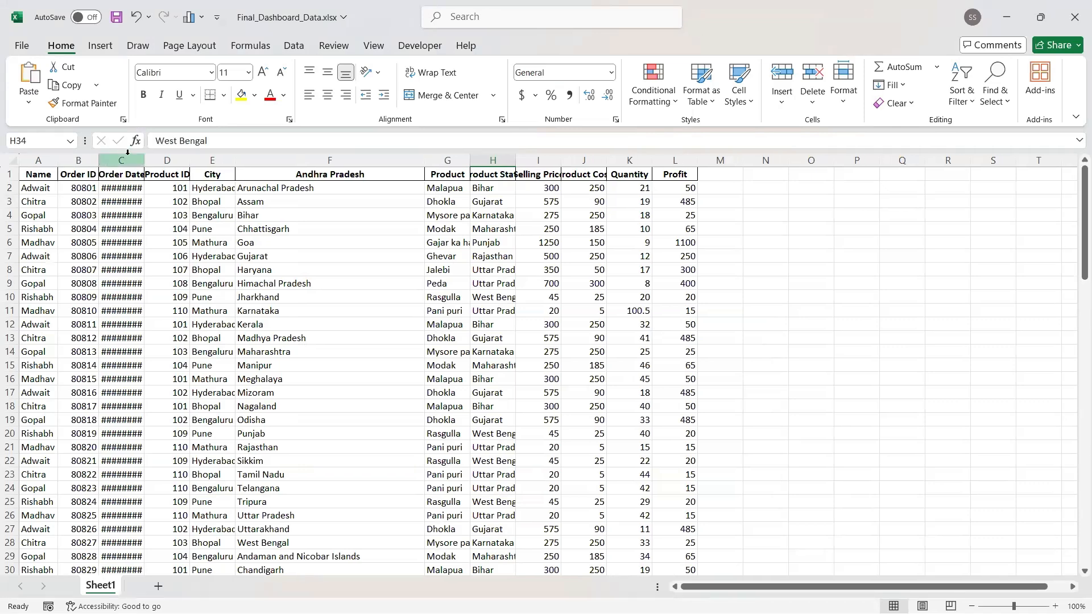
pyautogui.doubleClick(143, 159)
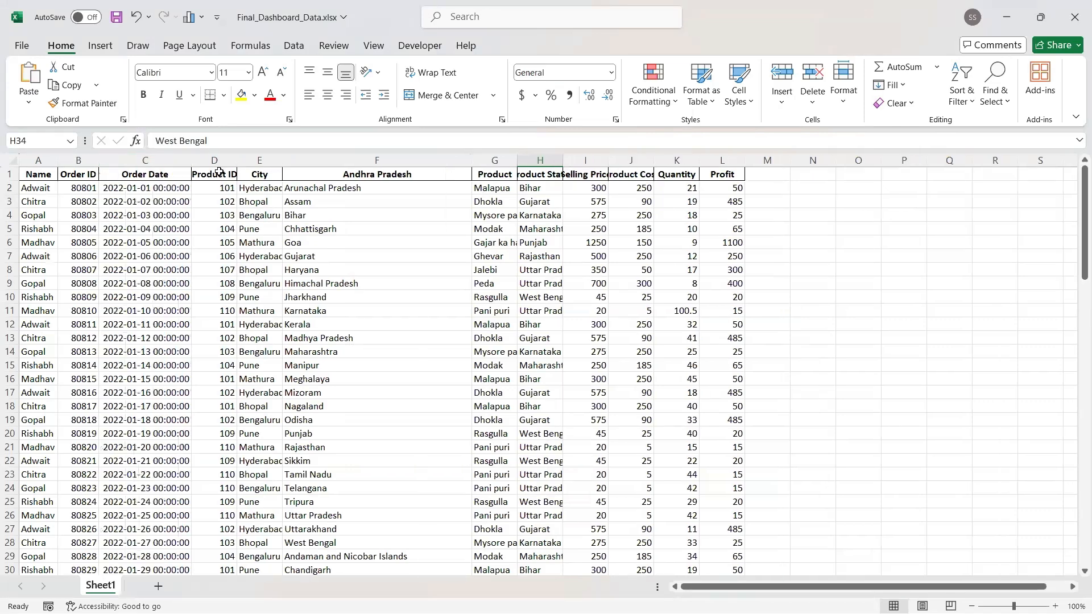
pyautogui.doubleClick(238, 164)
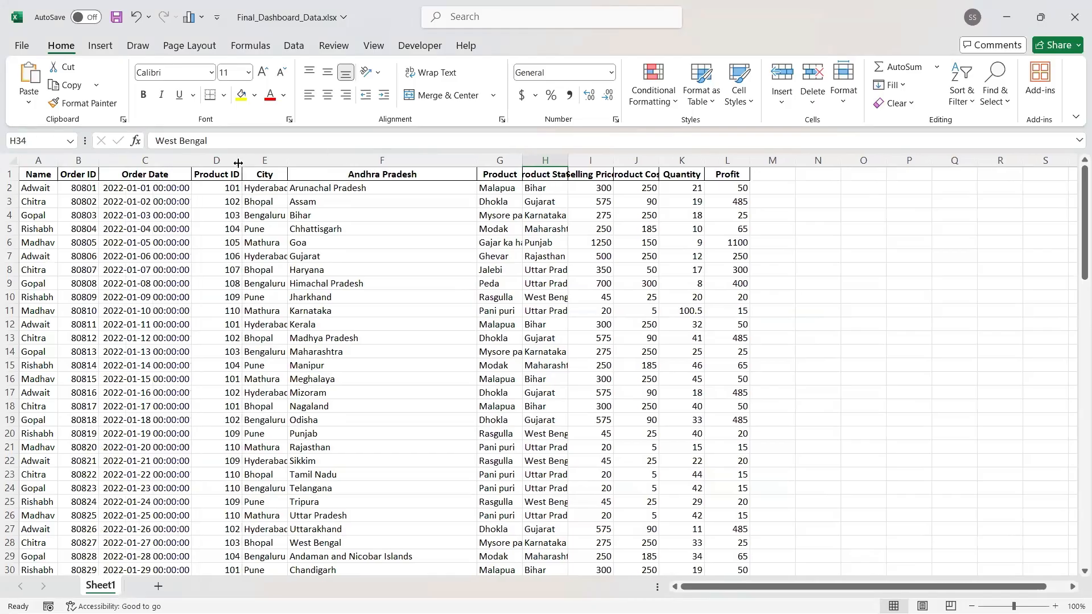
pyautogui.doubleClick(284, 165)
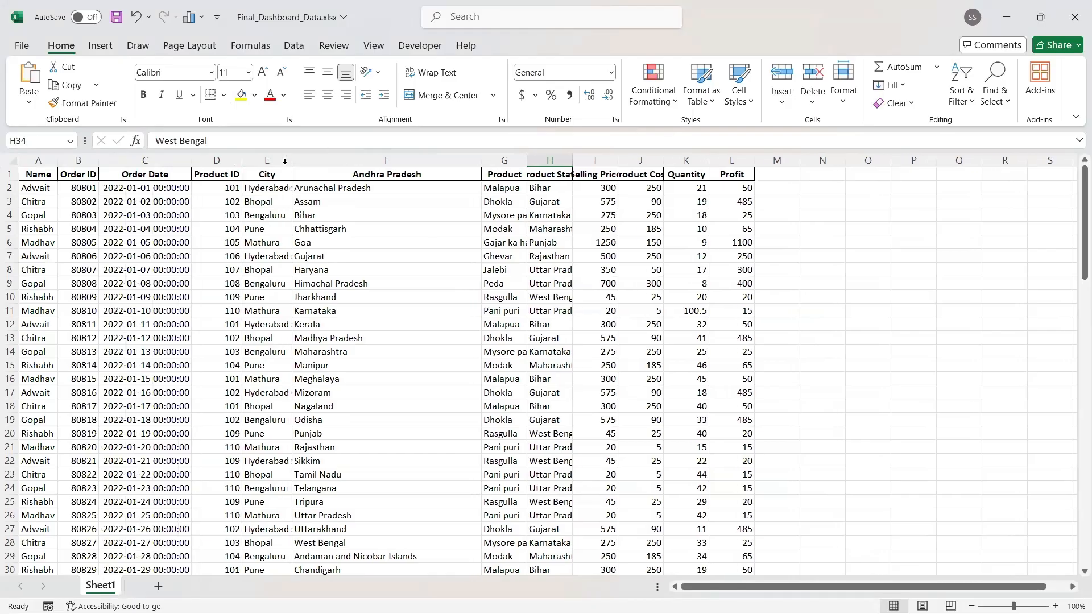
# Step: Replace the "Andhra Pradesh" column header in cell F1 with "State"
pyautogui.click(438, 178)
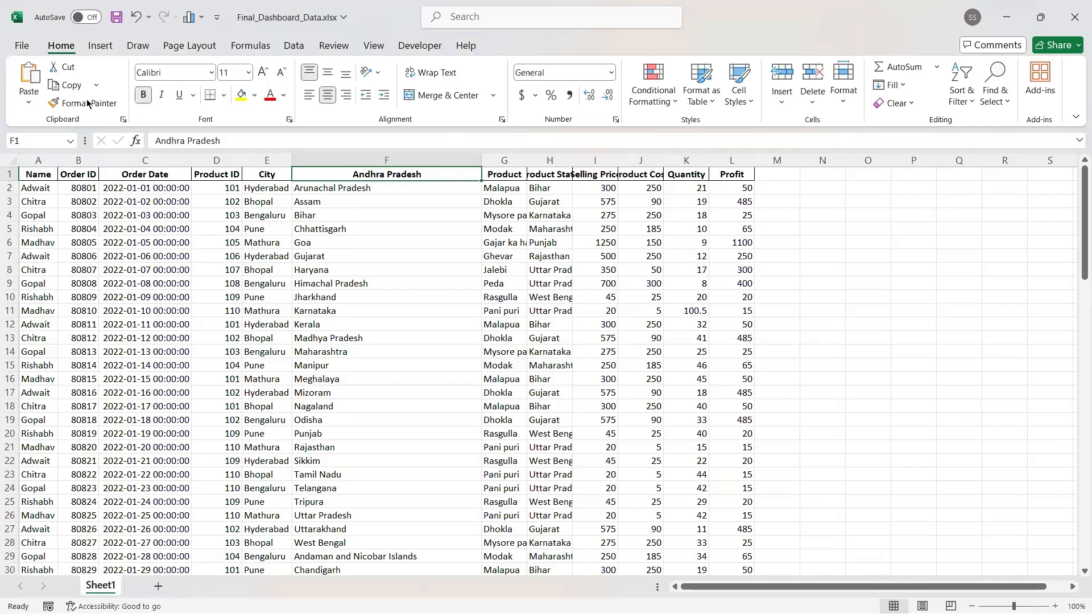
pyautogui.click(229, 141)
pyautogui.hotkey('ctrl', 'a')
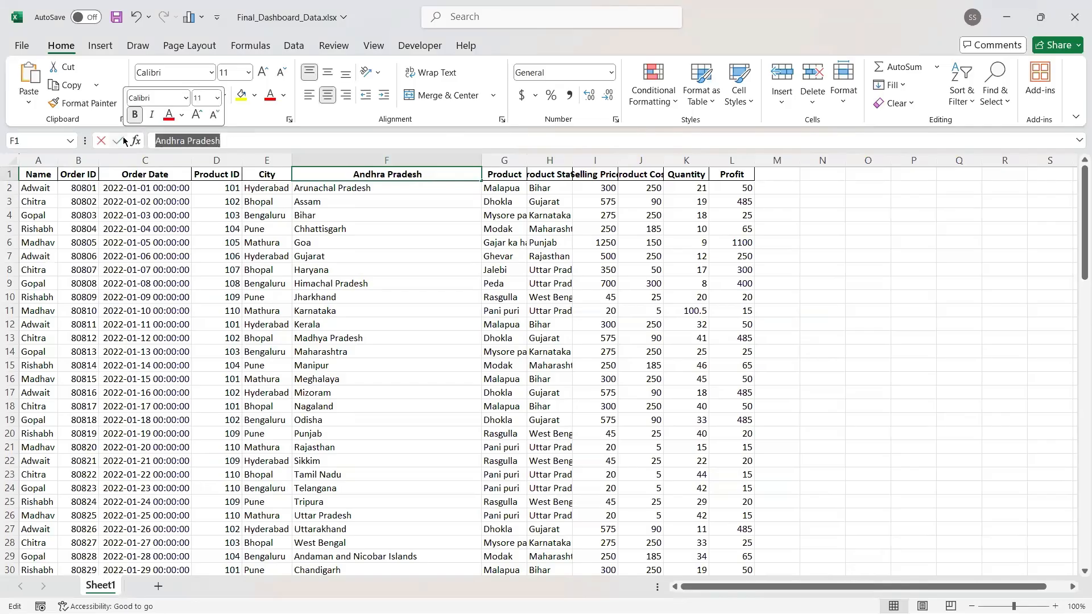
pyautogui.write('State')
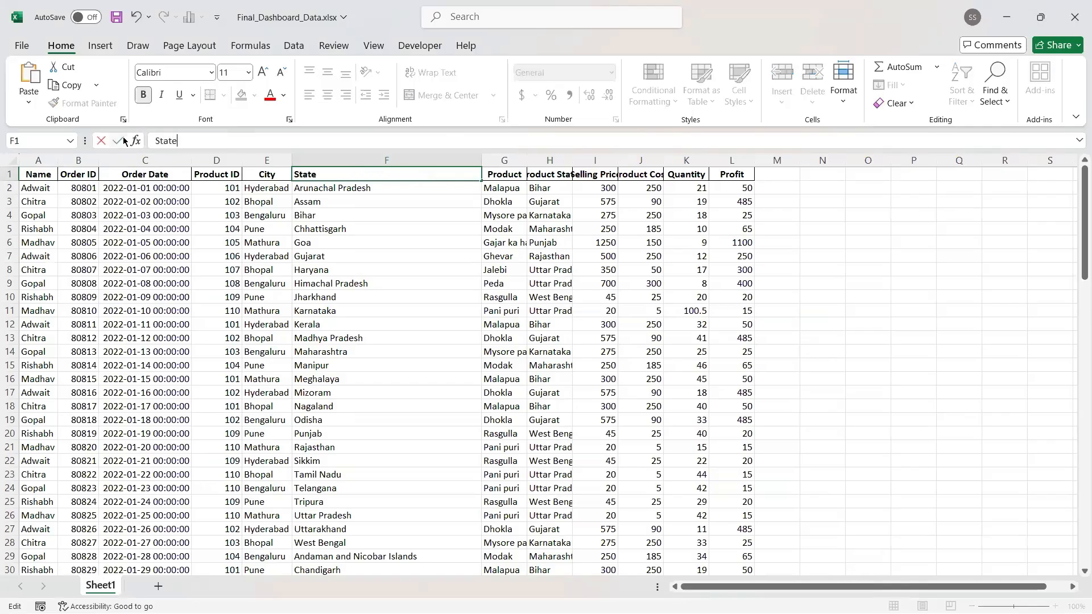
pyautogui.click(445, 187)
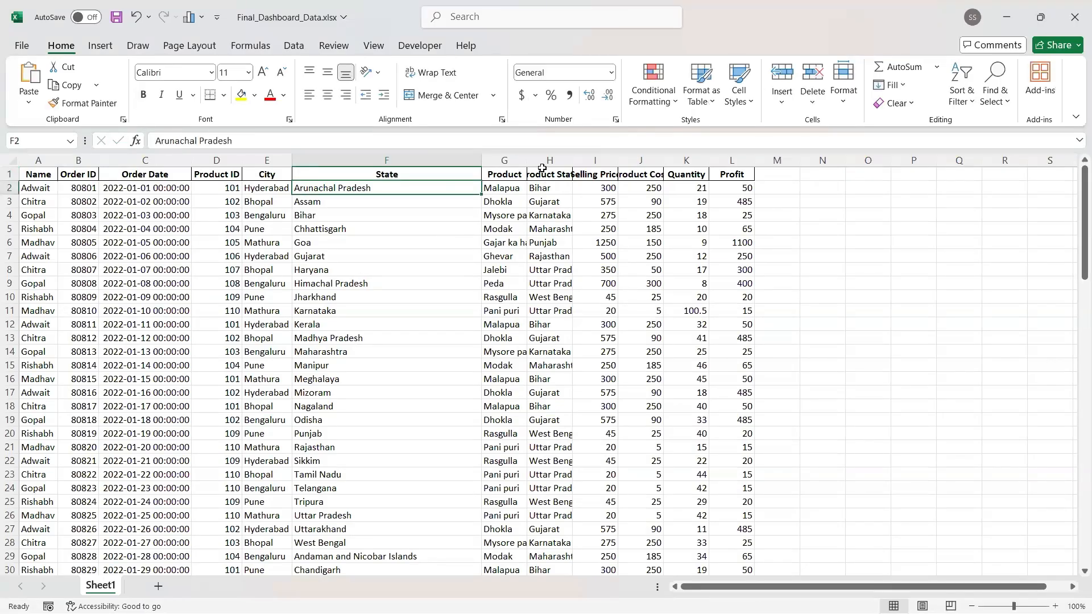
# Step: Auto-fit the widths of the Product, Product State, Selling Price and Product Cost columns
pyautogui.doubleClick(527, 159)
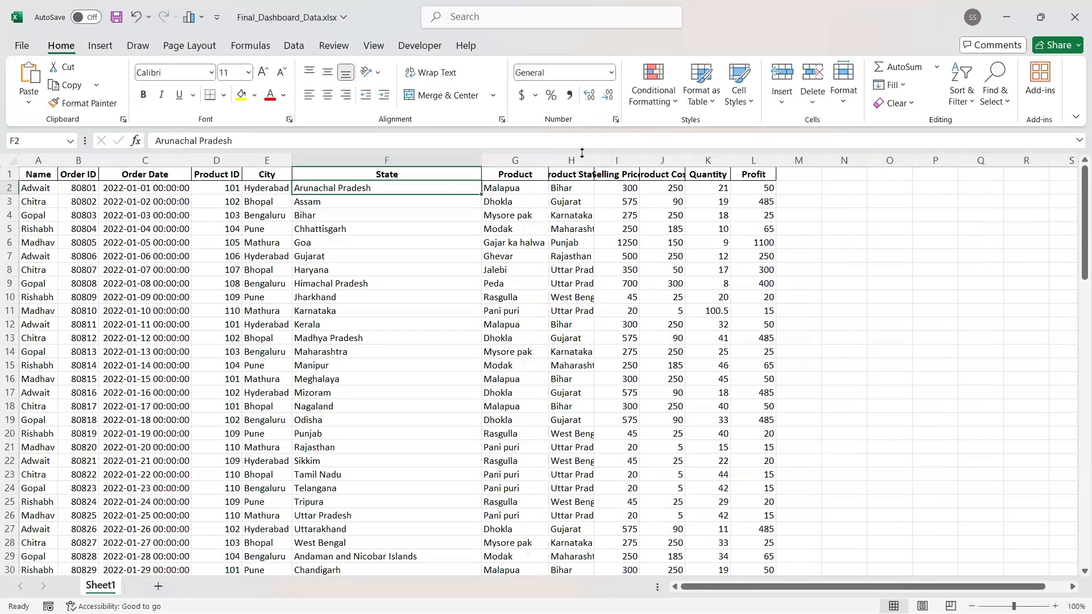
pyautogui.doubleClick(595, 160)
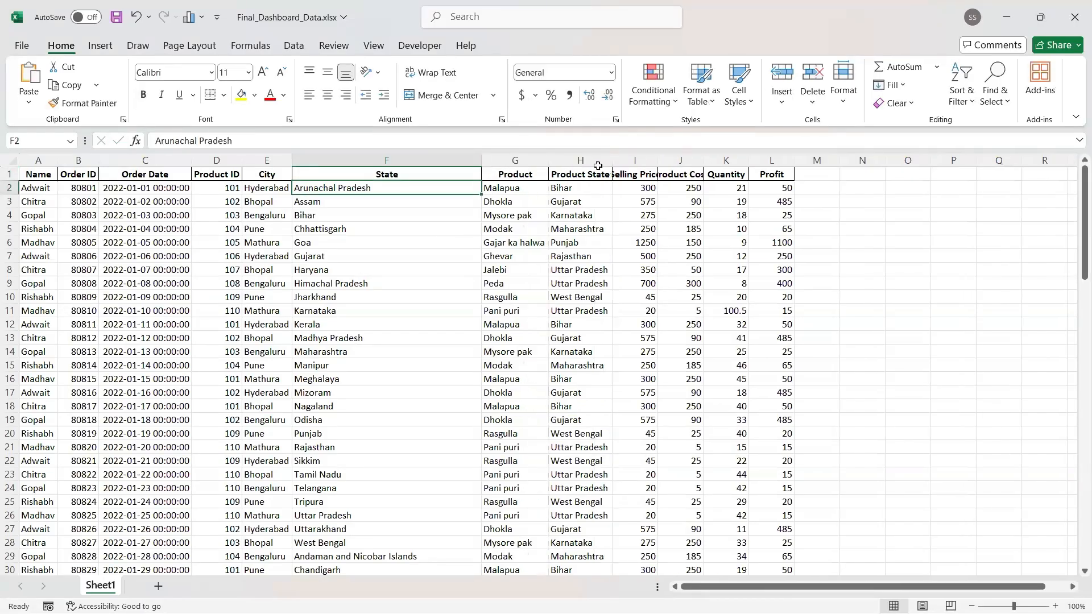
pyautogui.doubleClick(658, 160)
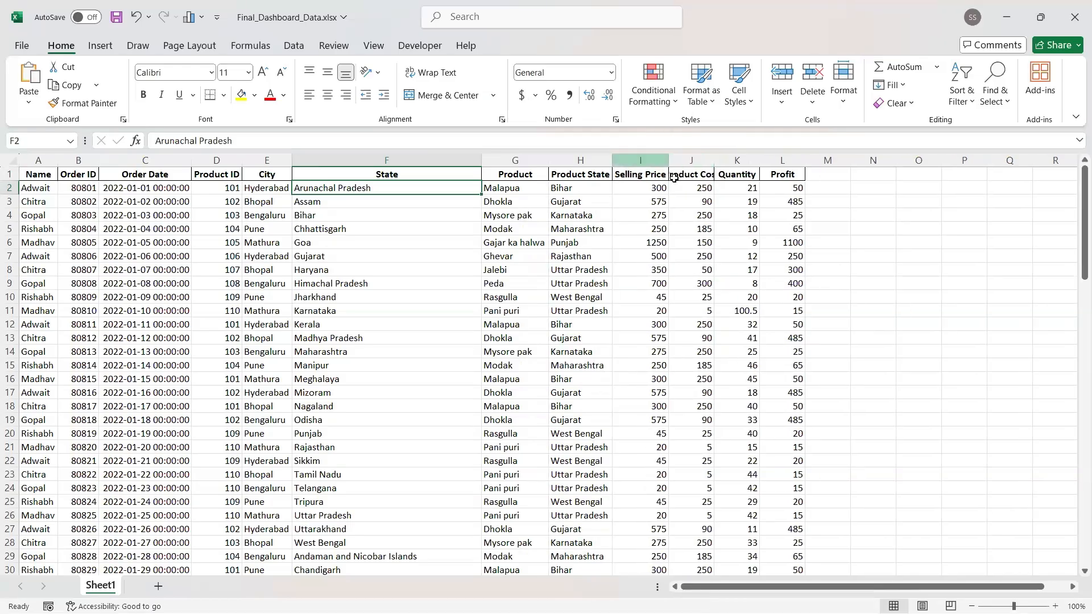
pyautogui.moveTo(715, 158); pyautogui.dragTo(715, 158)
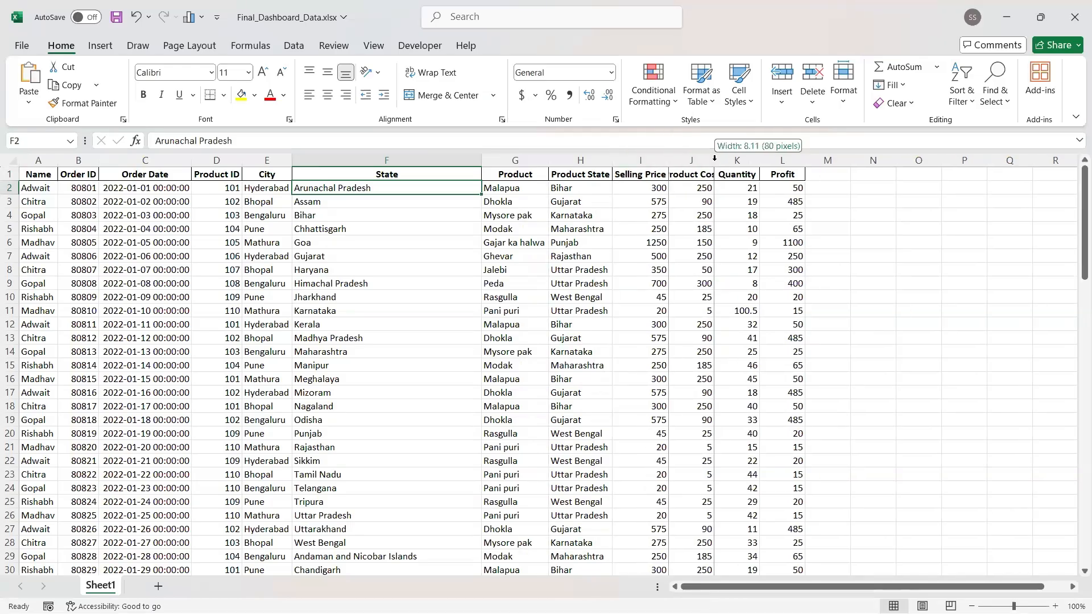
pyautogui.doubleClick(715, 158)
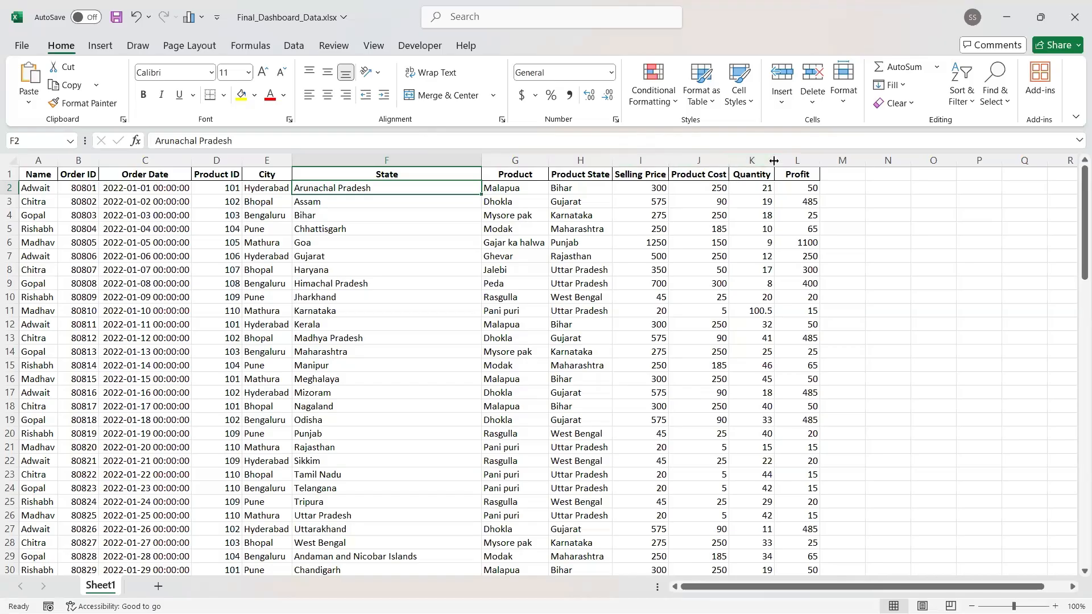
pyautogui.click(756, 201)
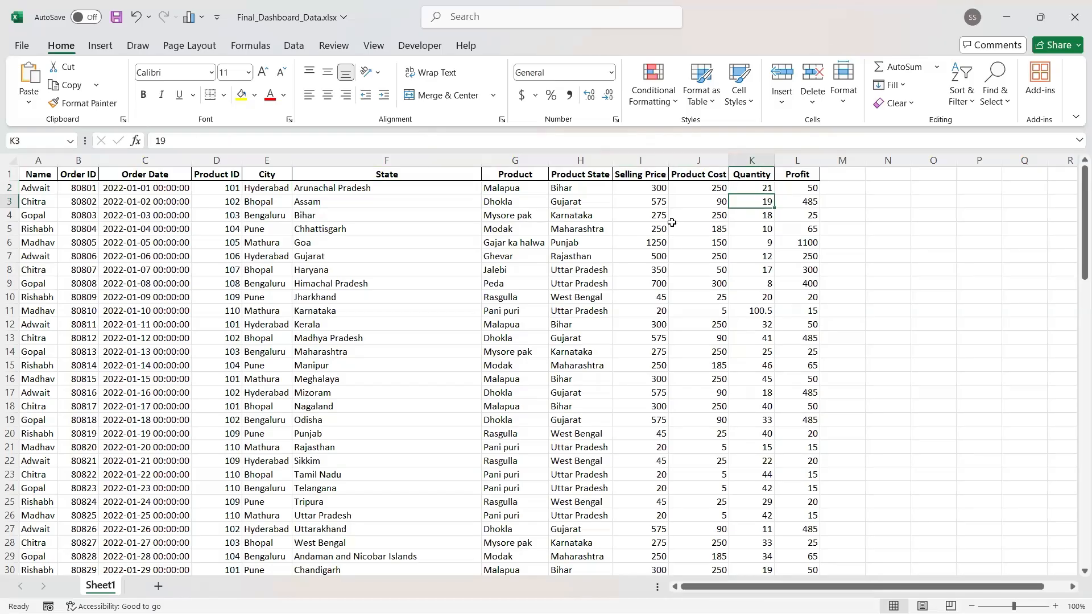
# Step: Delete the entire Product State column from the sheet
pyautogui.click(563, 158)
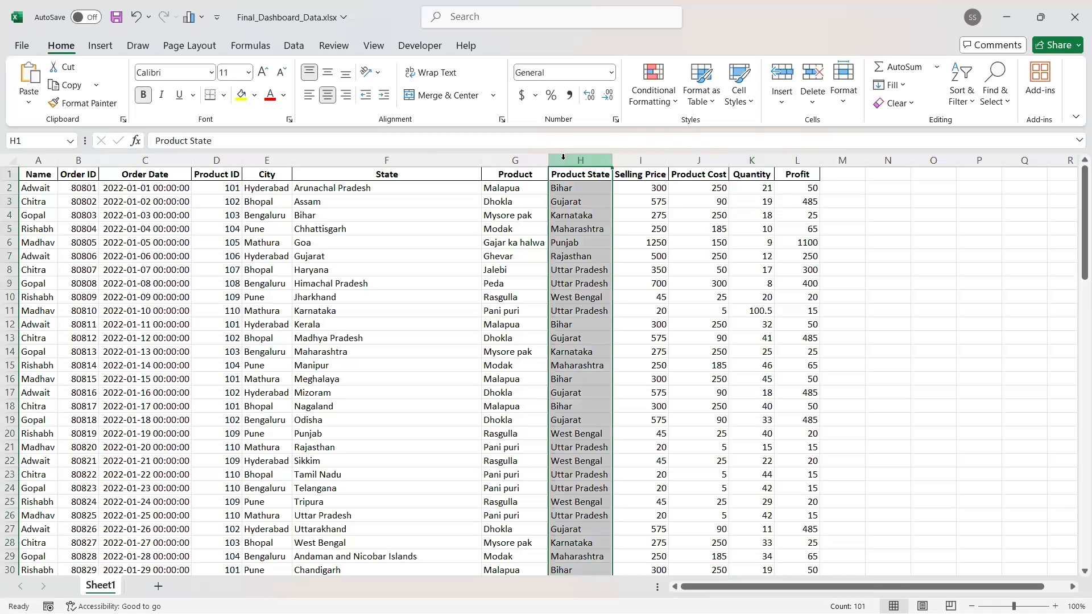
pyautogui.press('Delete')
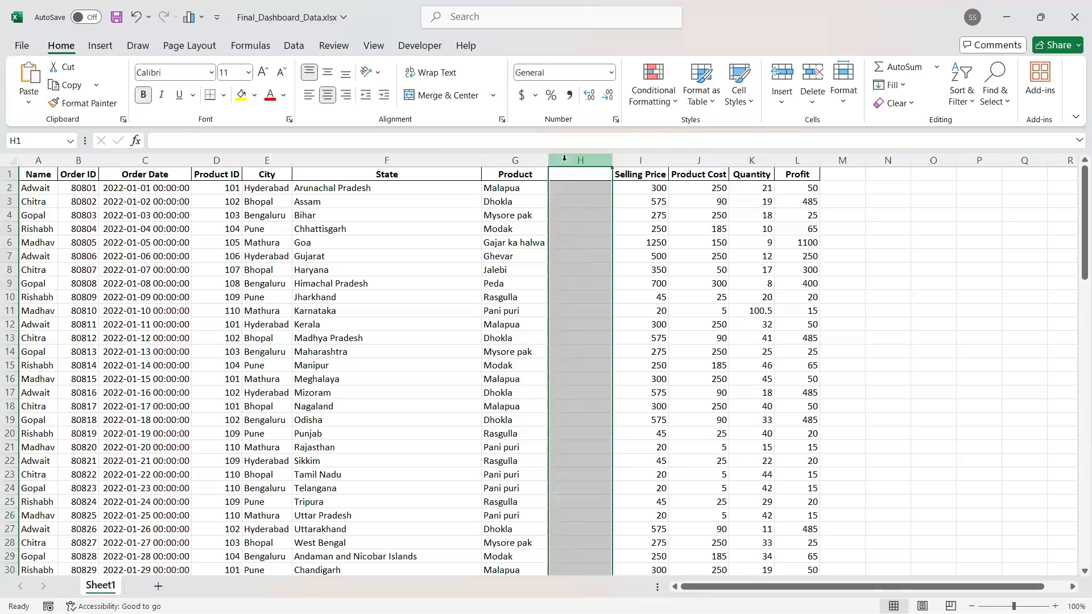
pyautogui.rightClick(565, 161)
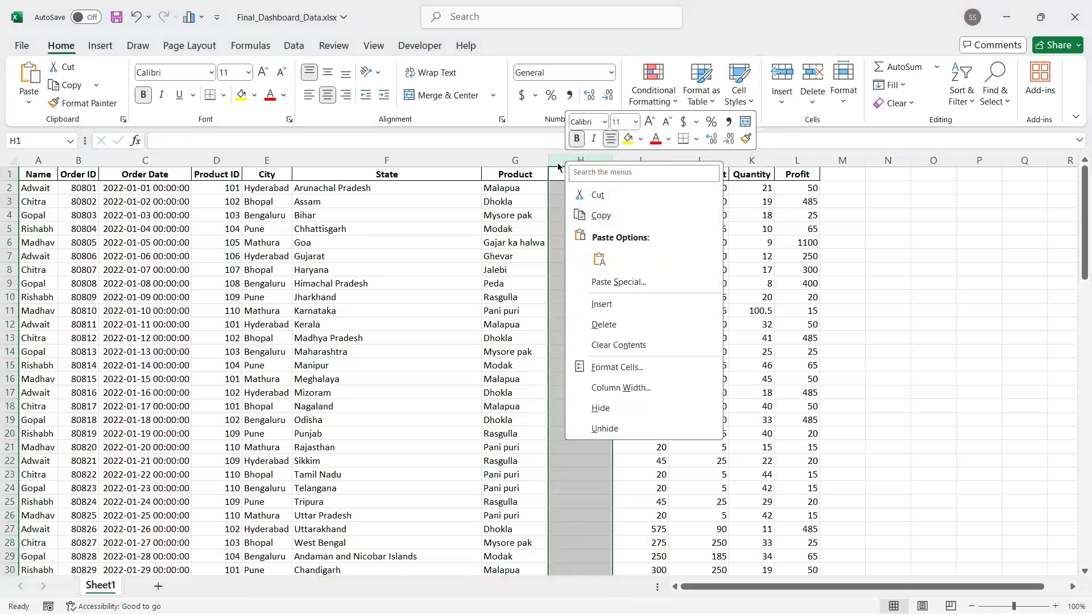
pyautogui.click(814, 105)
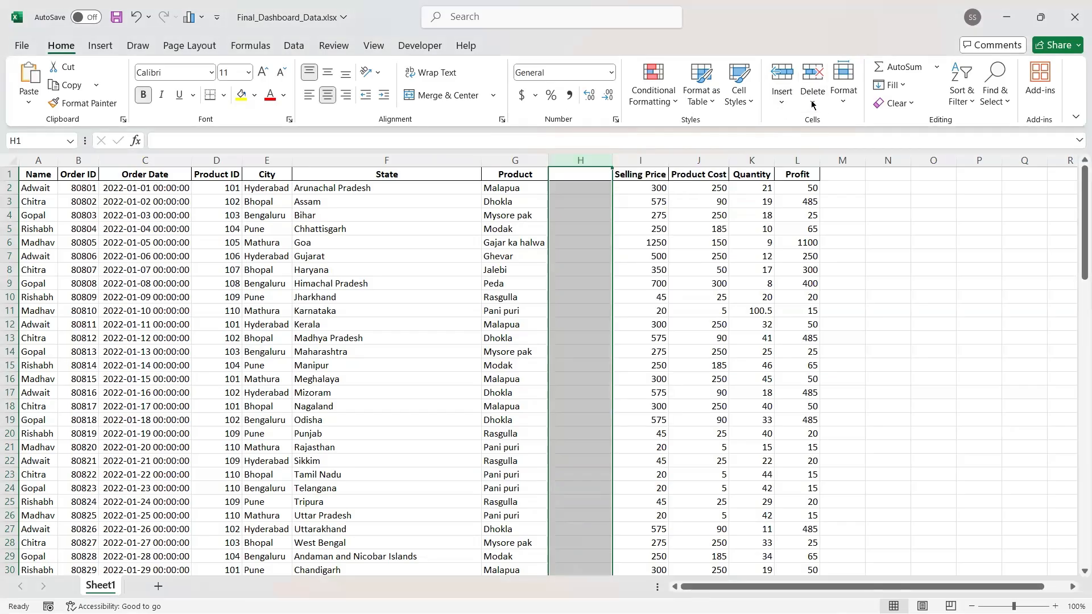
pyautogui.rightClick(574, 162)
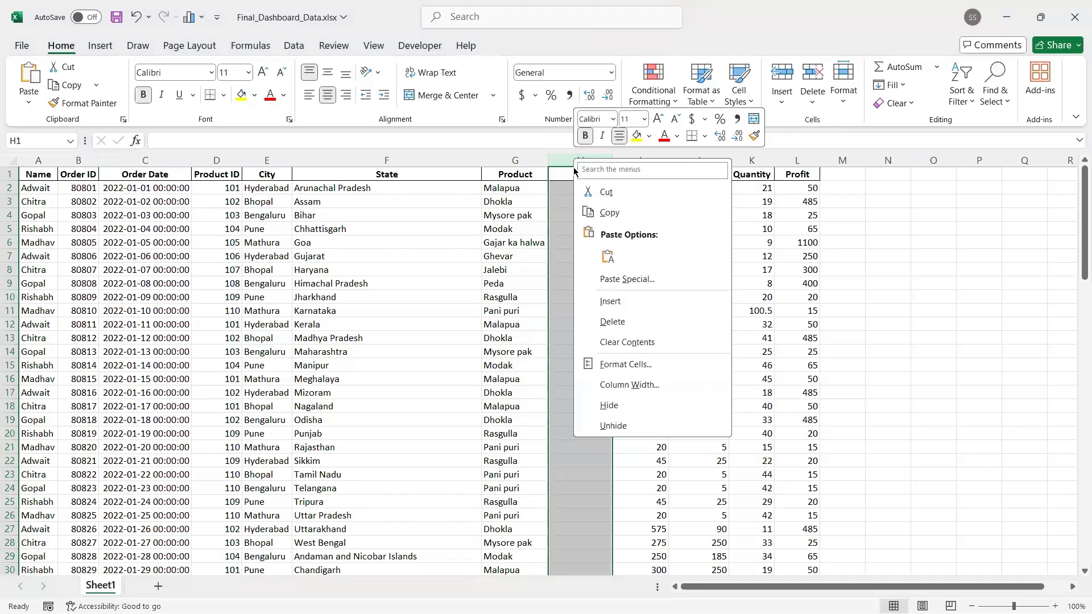
pyautogui.click(613, 321)
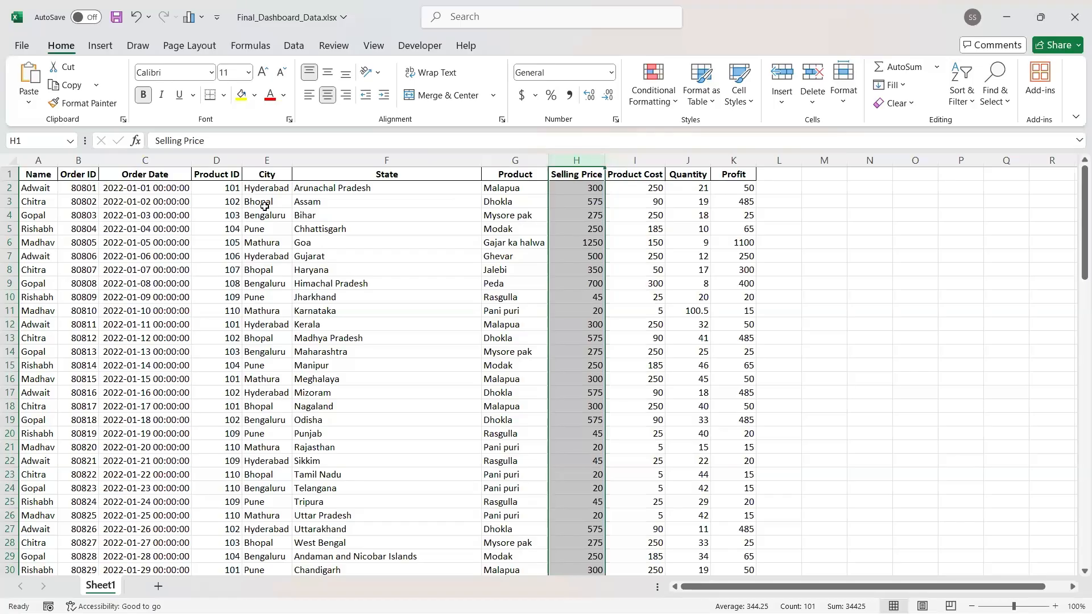
# Step: Delete the entire City column and save the workbook
pyautogui.click(269, 161)
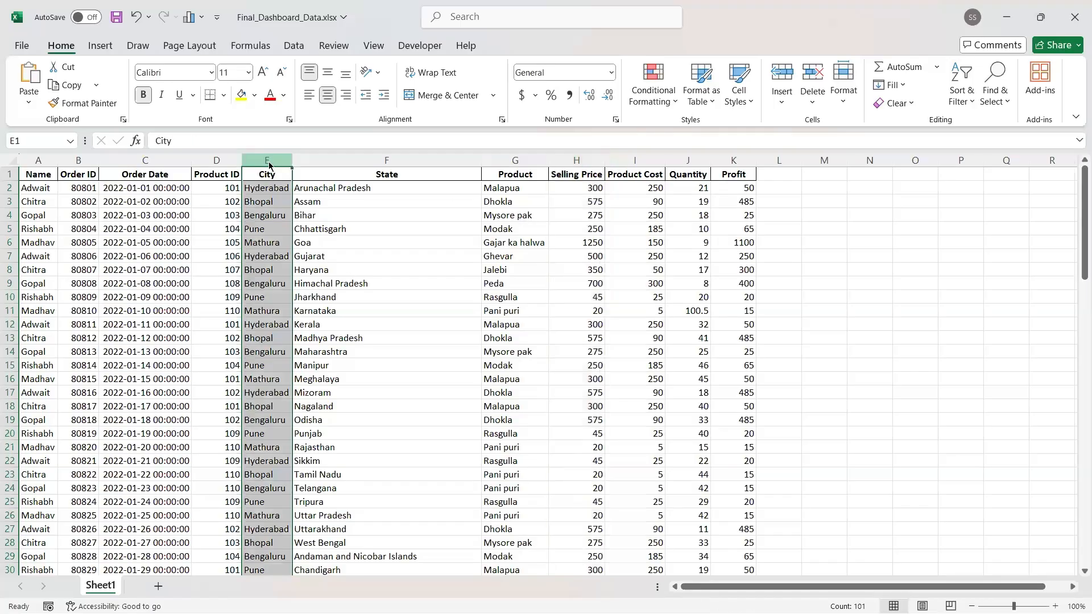
pyautogui.rightClick(286, 166)
pyautogui.click(294, 323)
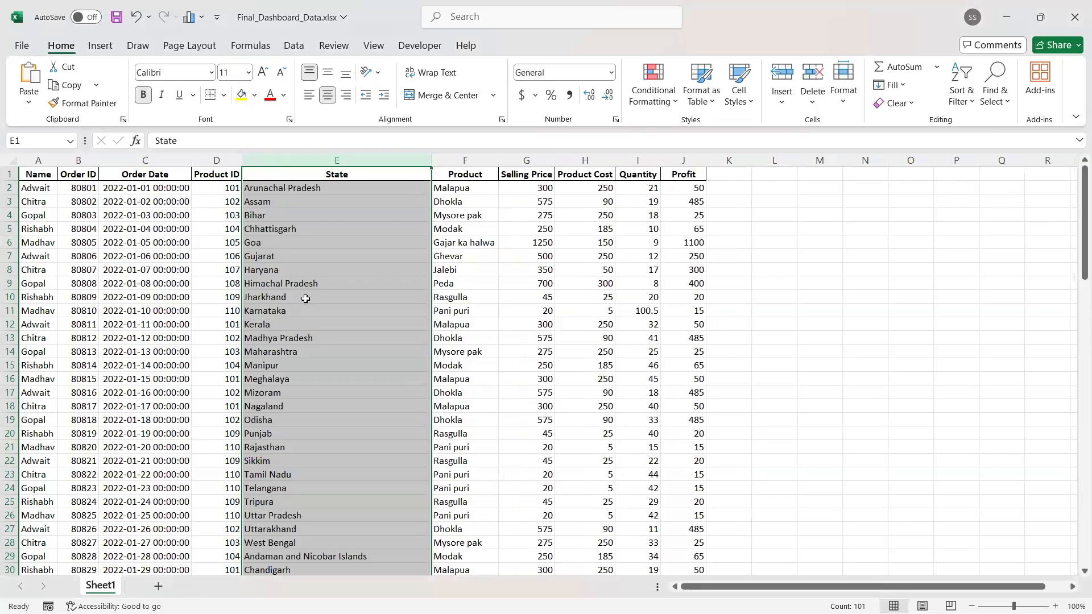
pyautogui.click(305, 299)
pyautogui.hotkey('ctrl', 's')
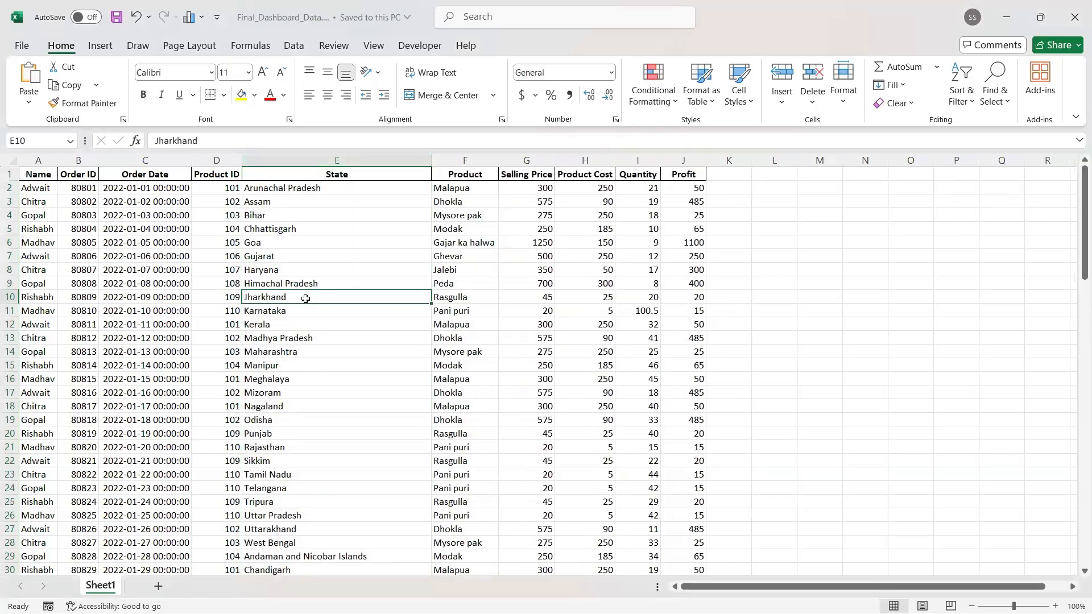
pyautogui.scroll(-20, 305, 299)
pyautogui.scroll(7, 305, 299)
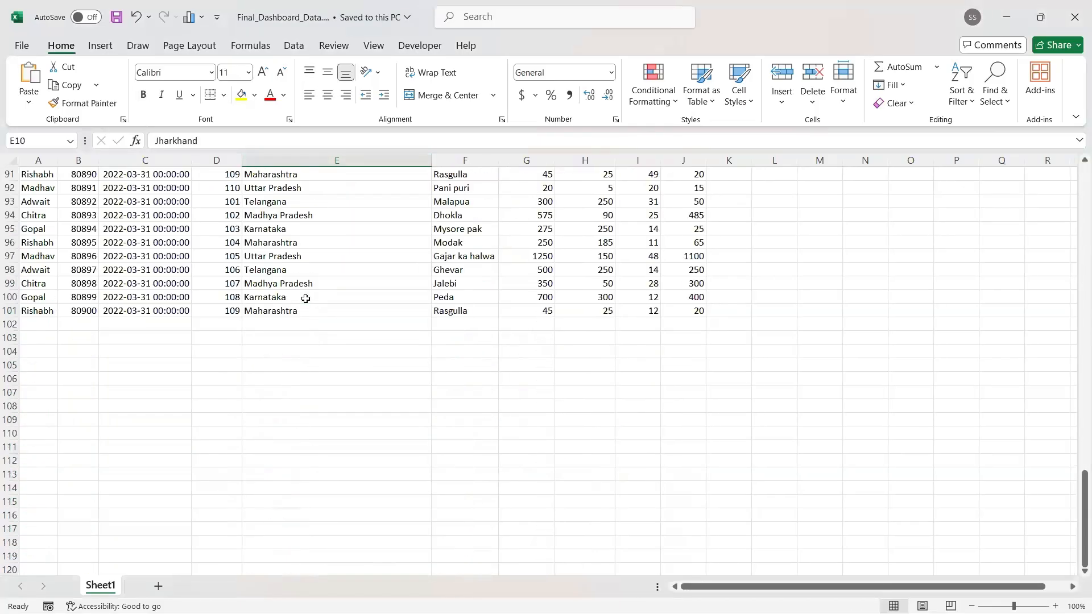
pyautogui.scroll(2, 42, 358)
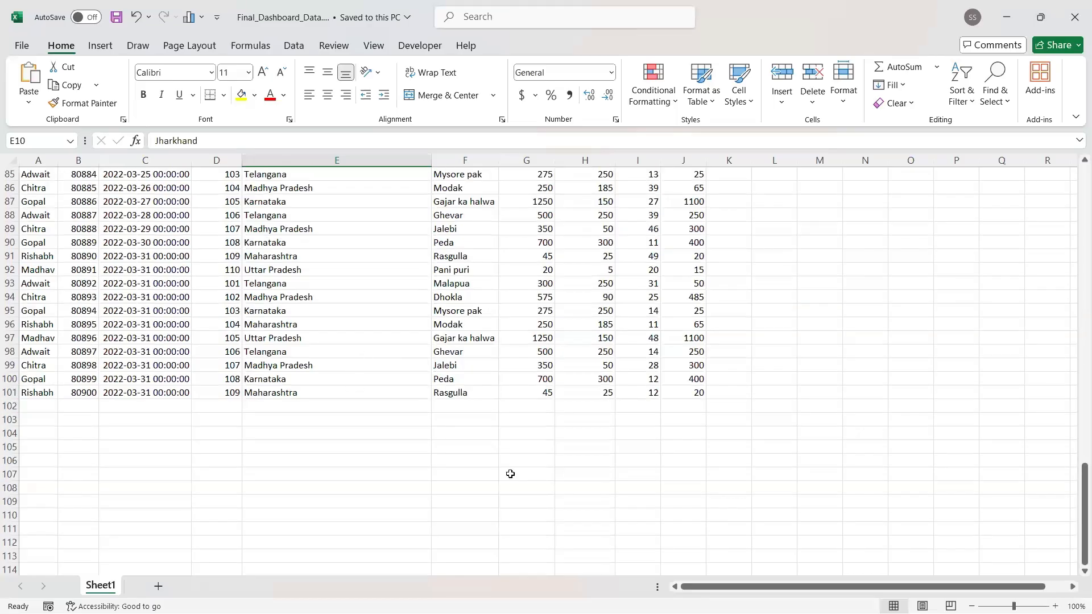
pyautogui.click(510, 474)
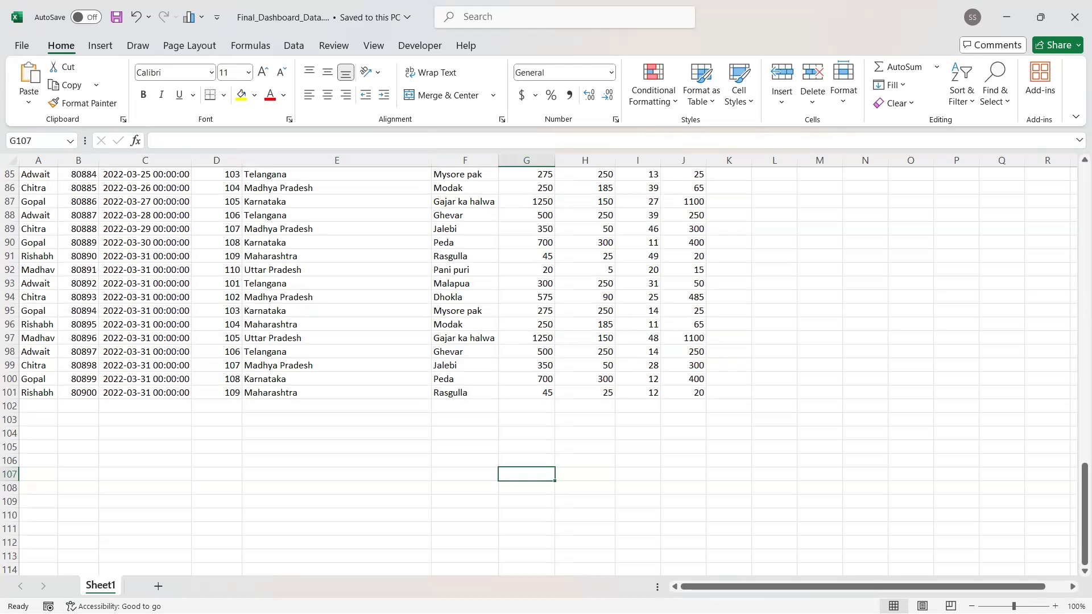
# Step: Switch to the second, empty Tableau window and choose to continue the product trial
pyautogui.press('super')
pyautogui.moveTo(749, 597)
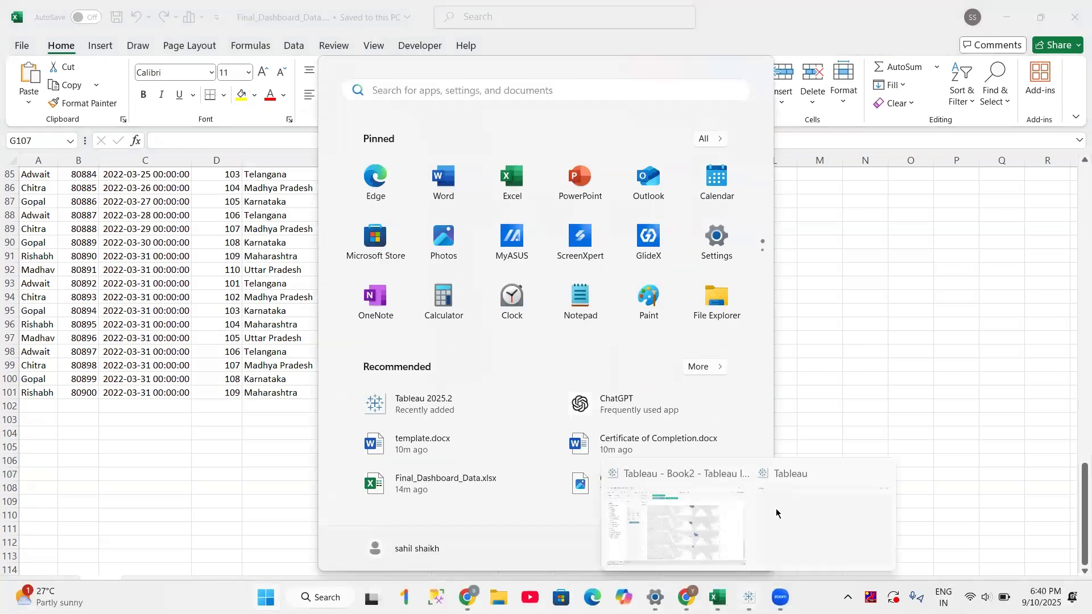
pyautogui.click(768, 532)
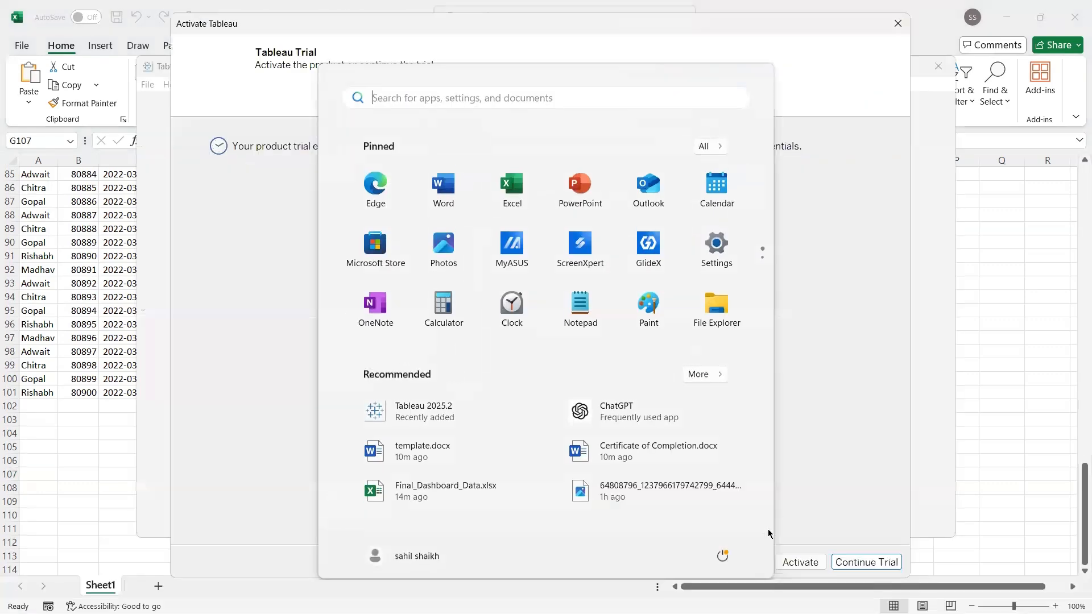
pyautogui.click(859, 565)
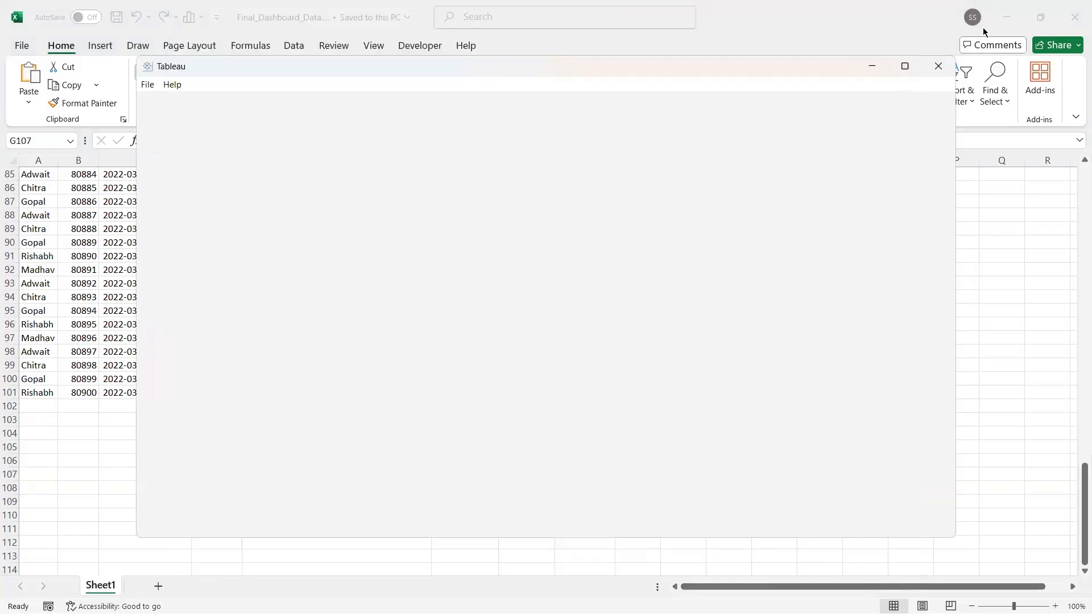
# Step: Maximise the new Tableau window and connect it to the Excel file Final_Dashboard_Data.xlsx
pyautogui.click(903, 71)
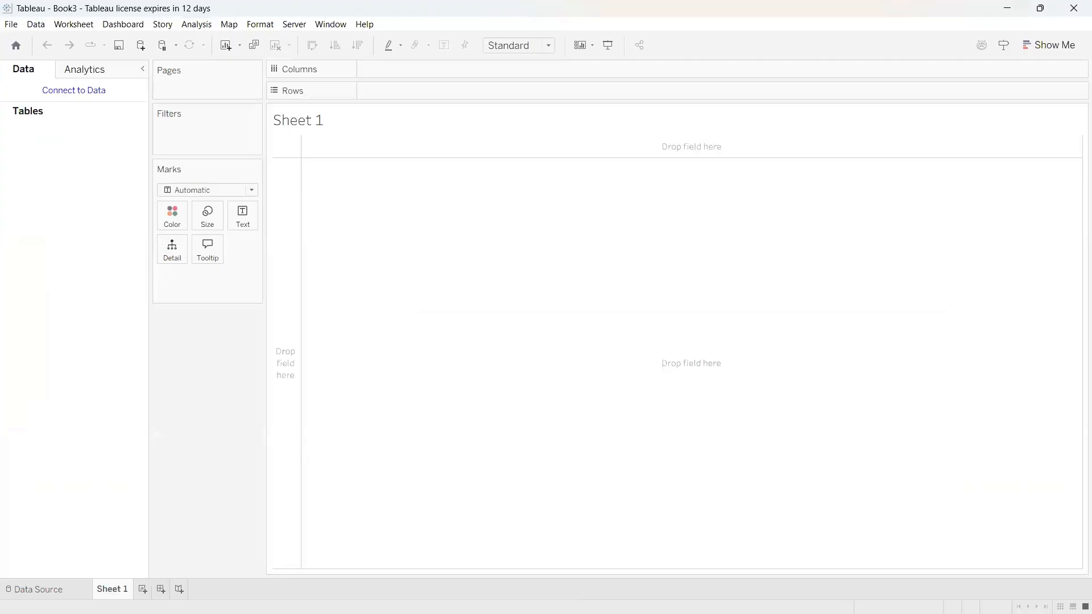
pyautogui.click(19, 590)
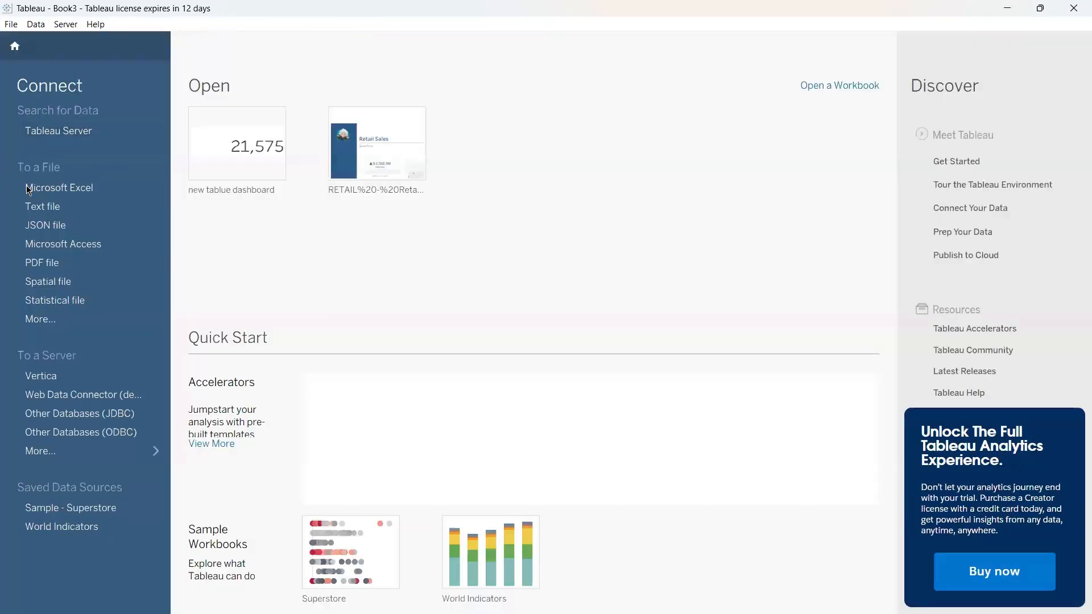
pyautogui.click(113, 188)
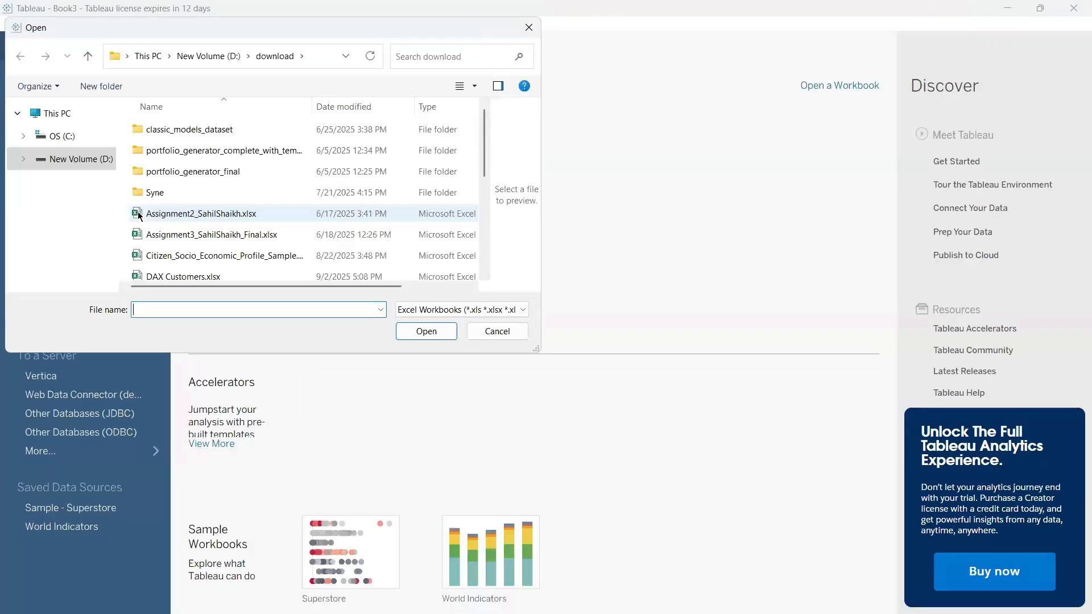
pyautogui.hotkey('alt', 'Tab')
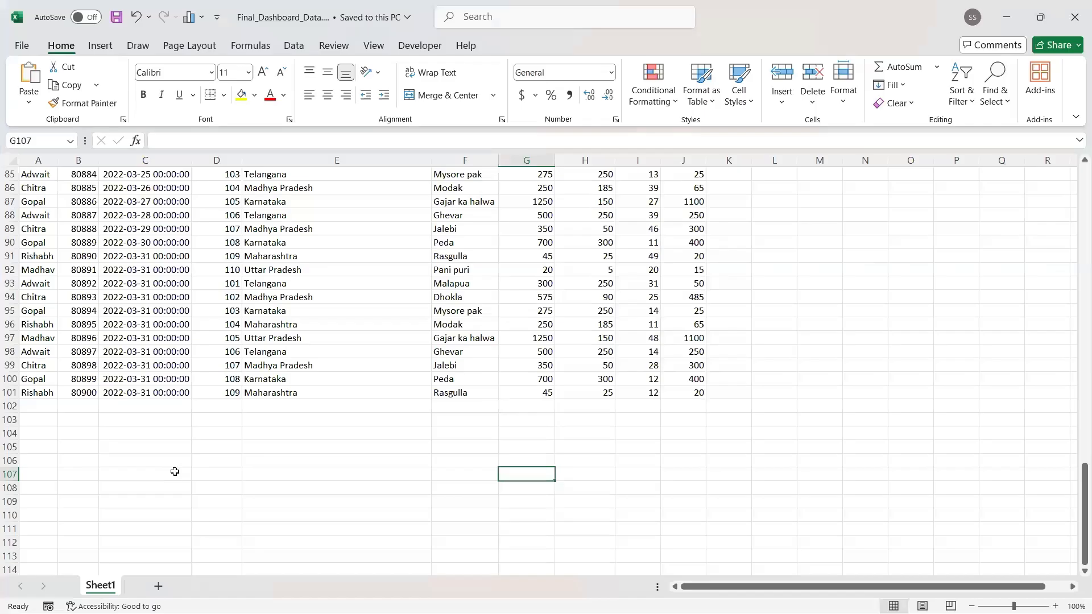
pyautogui.click(174, 472)
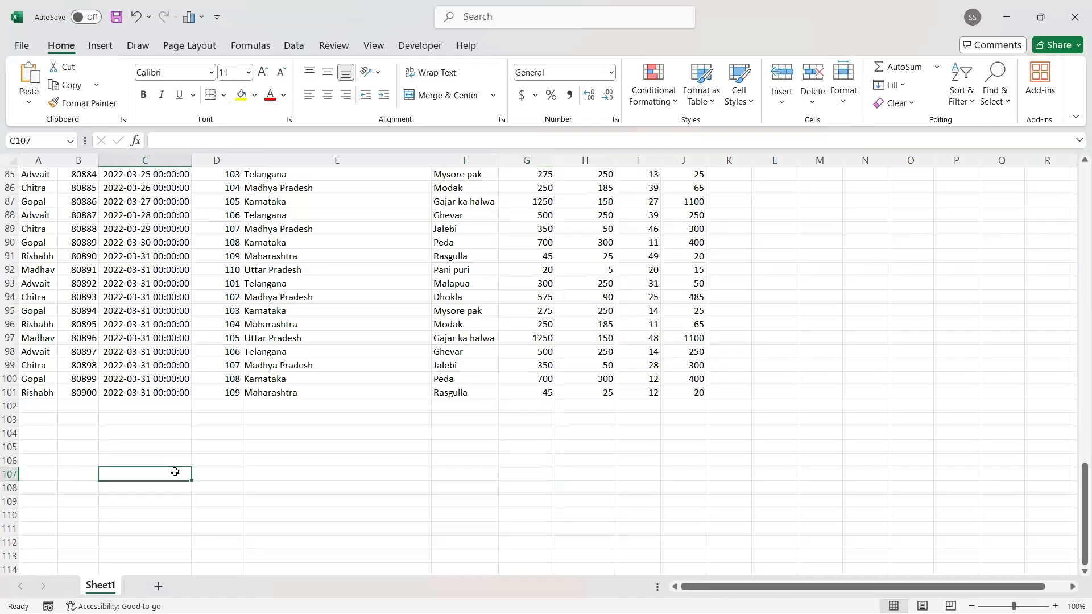
pyautogui.hotkey('alt', 'Tab')
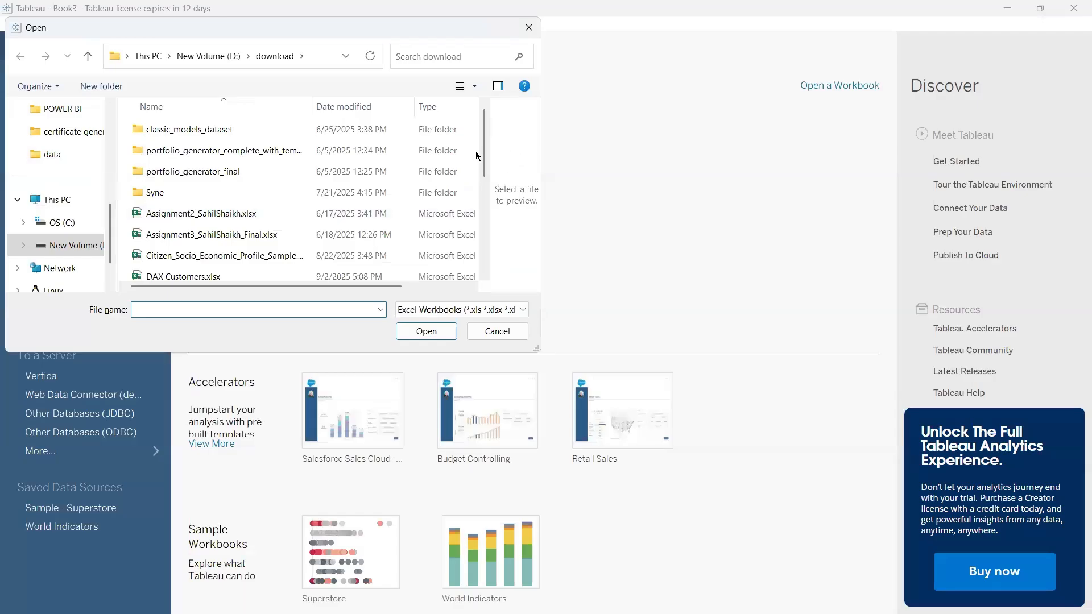
pyautogui.scroll(-2, 486, 174)
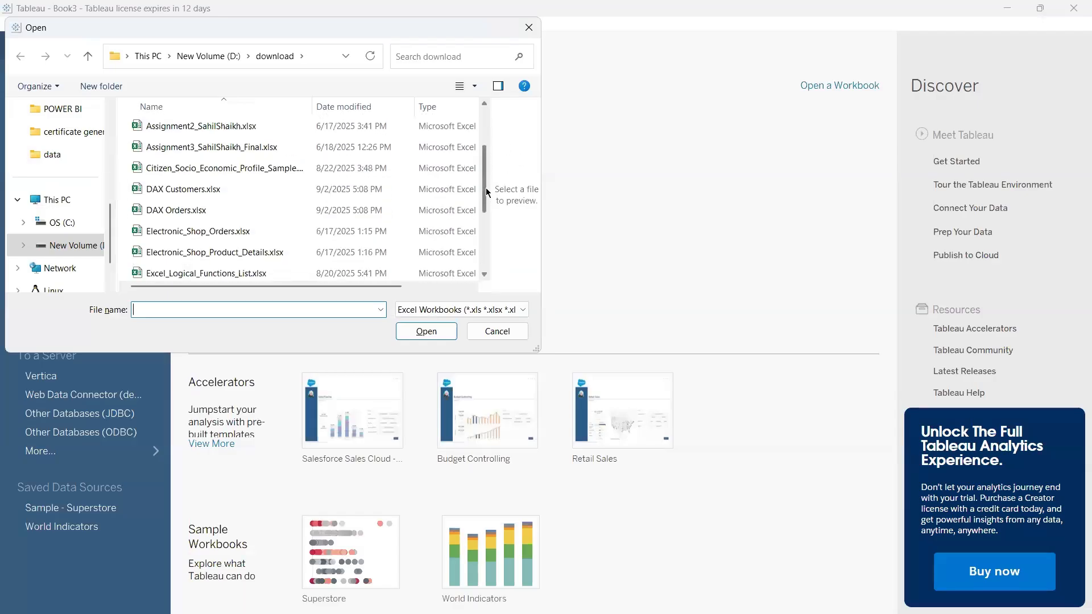
pyautogui.scroll(-2, 486, 192)
pyautogui.scroll(-1, 486, 207)
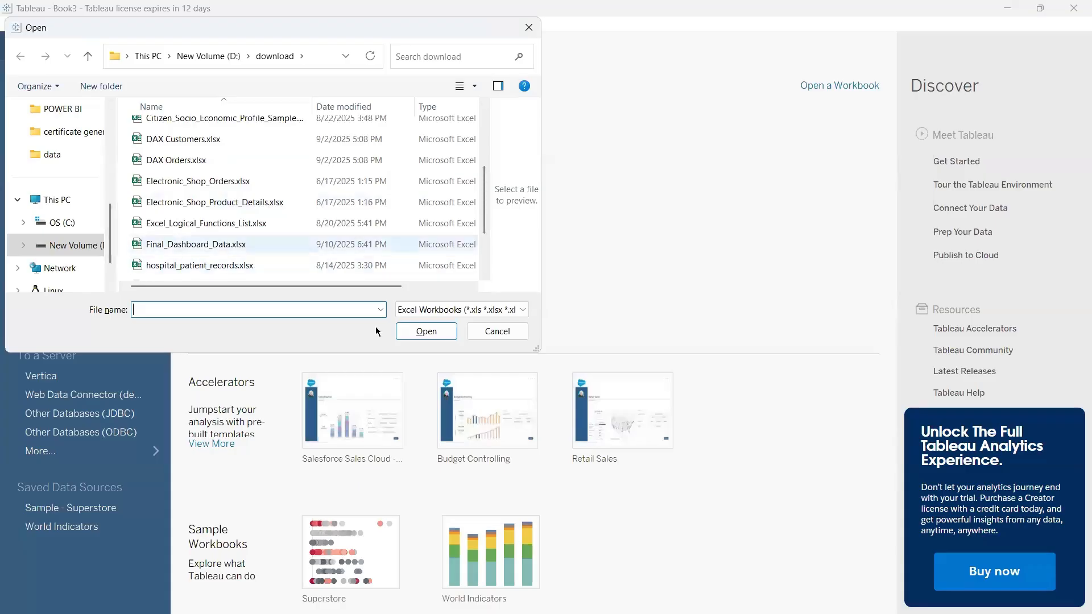
pyautogui.click(424, 325)
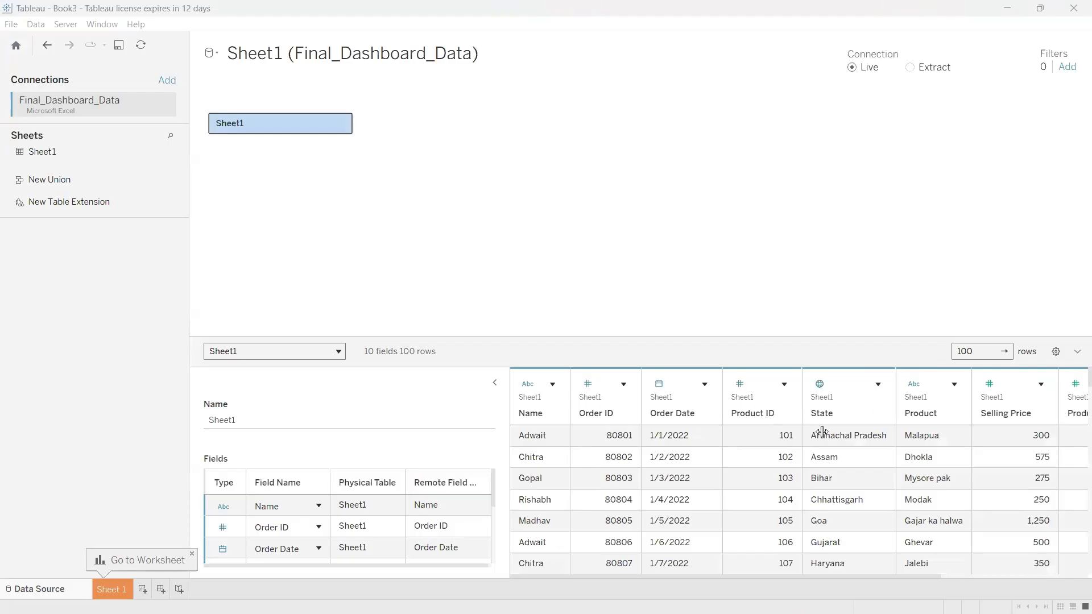
# Step: Look over the imported columns through Profit and check the data type options of Product ID
pyautogui.hscroll(5, 822, 433)
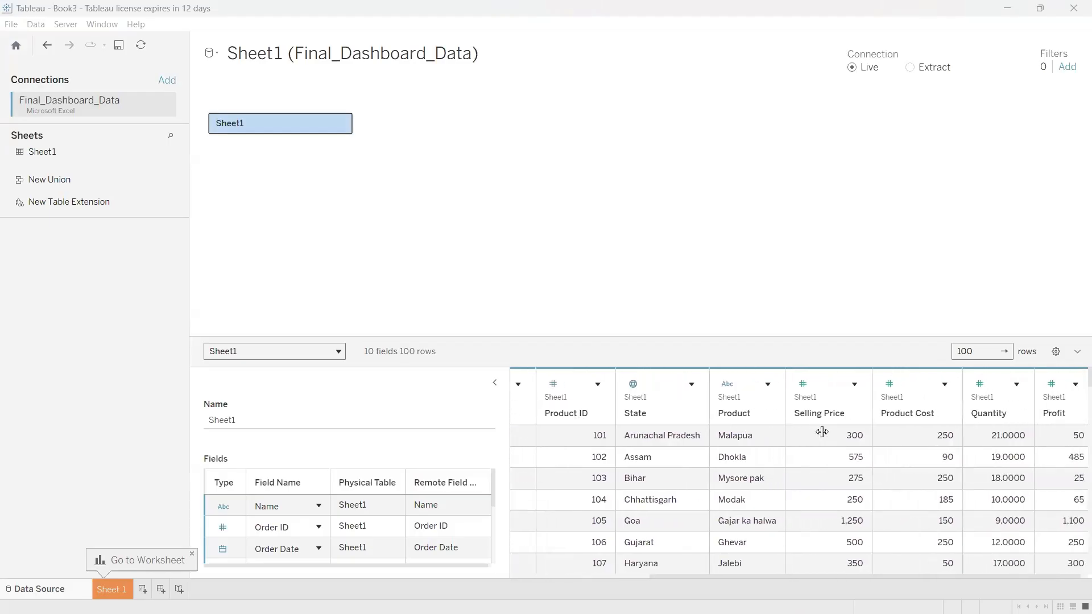
pyautogui.hscroll(1, 822, 432)
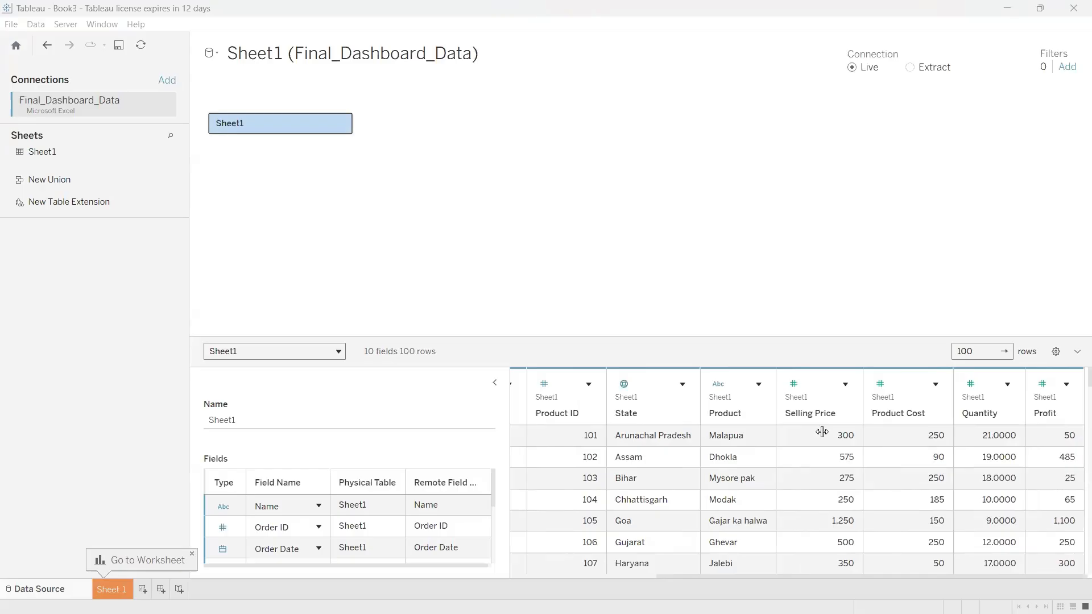
pyautogui.click(541, 385)
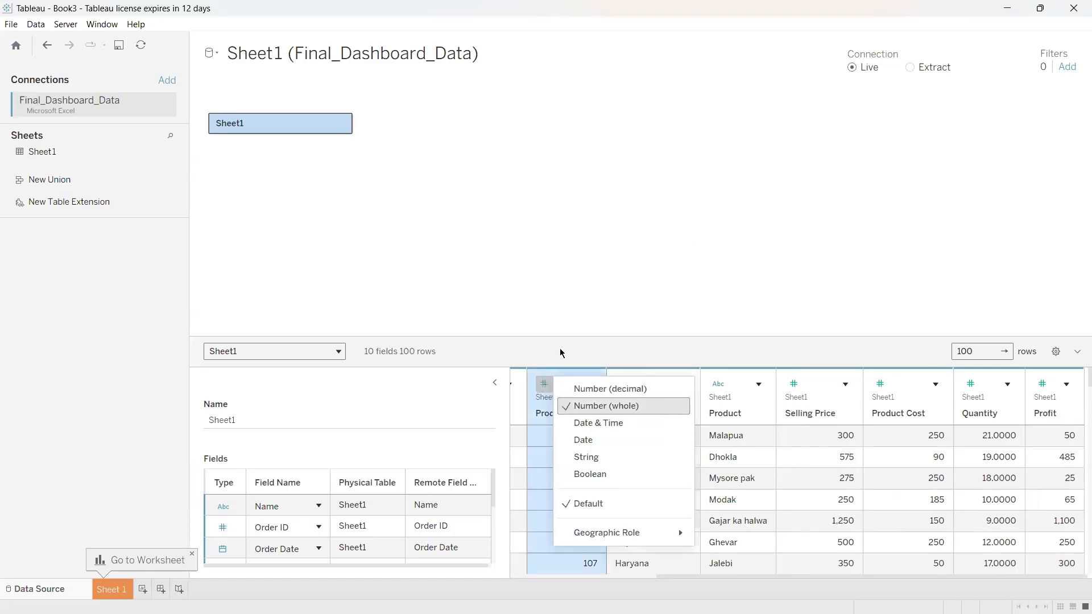
pyautogui.click(546, 285)
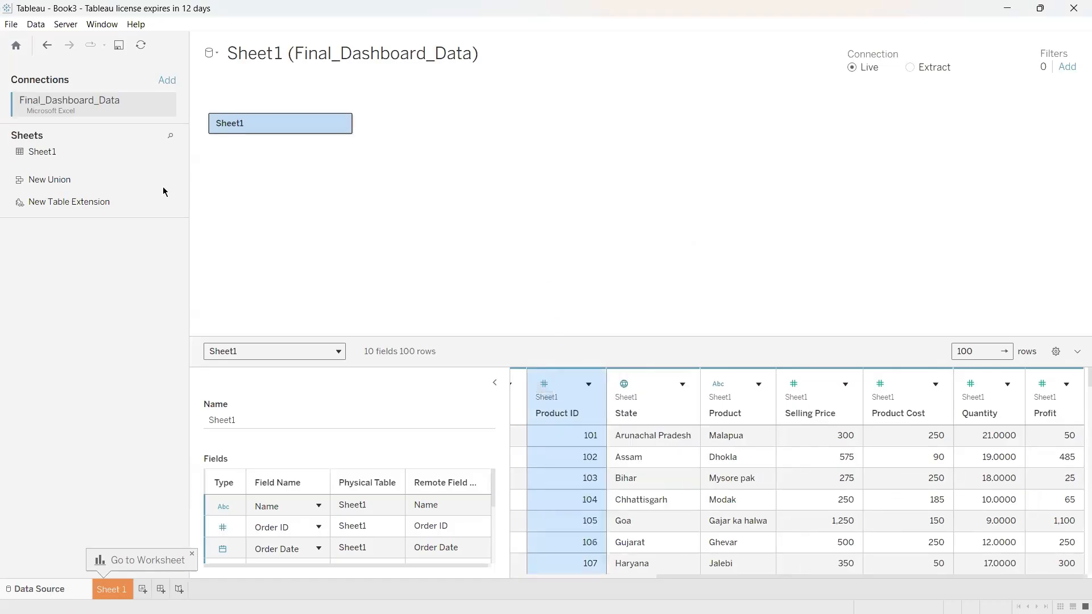
# Step: Open the worksheet Sheet 1 and display the Show Me chart suggestions
pyautogui.click(103, 591)
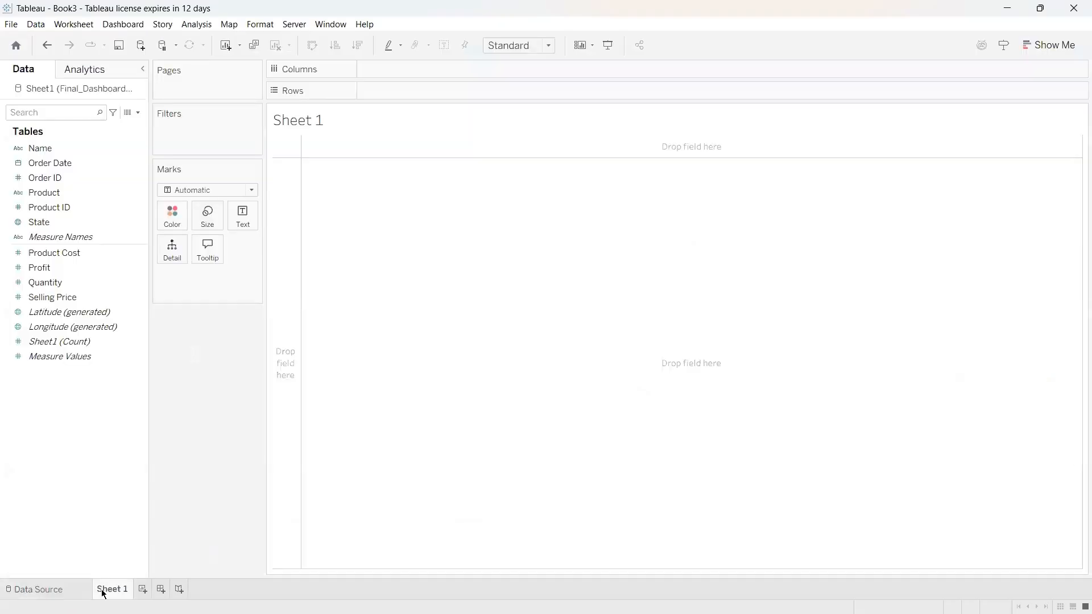
pyautogui.click(37, 227)
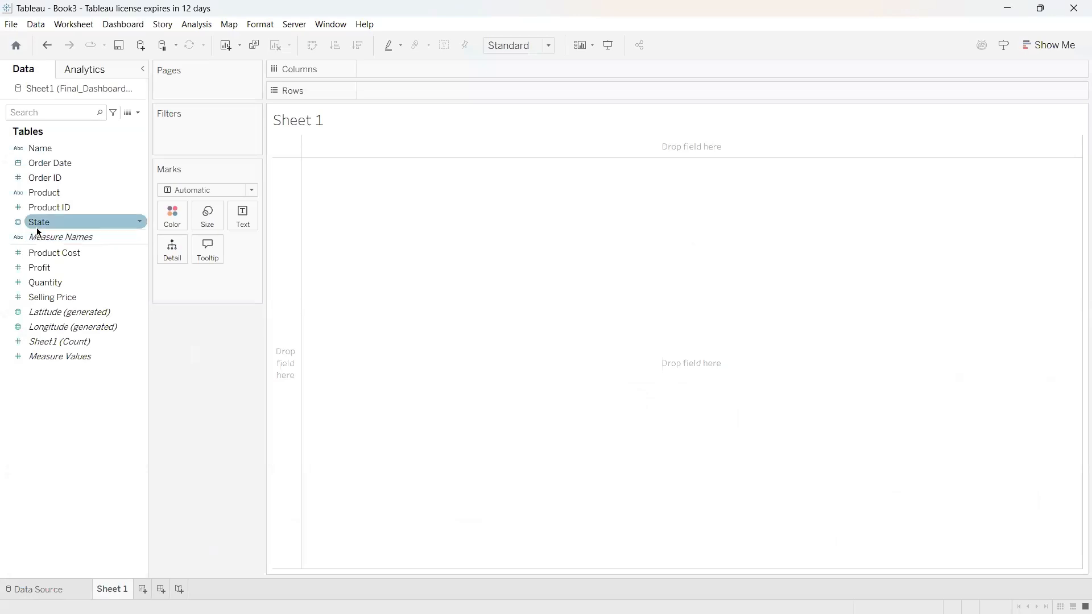
pyautogui.moveTo(38, 224); pyautogui.dragTo(72, 235)
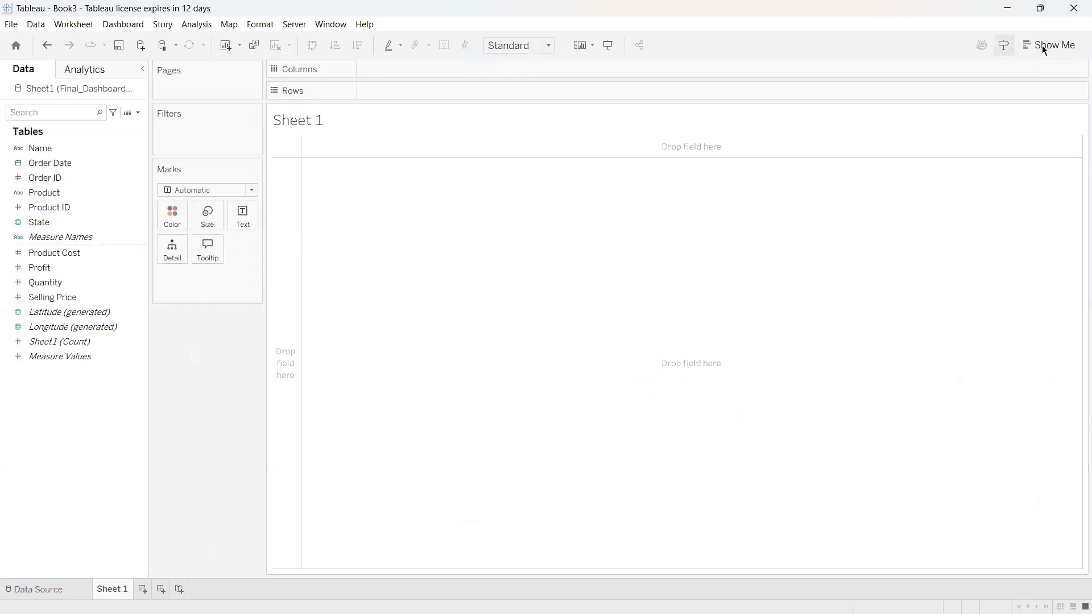
pyautogui.click(1042, 46)
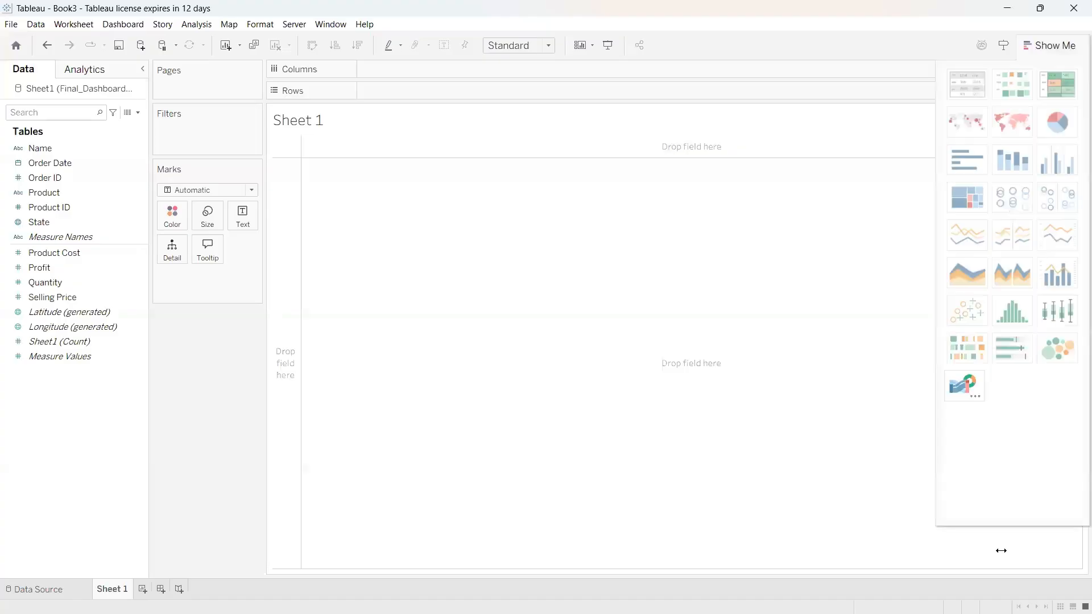
pyautogui.click(23, 212)
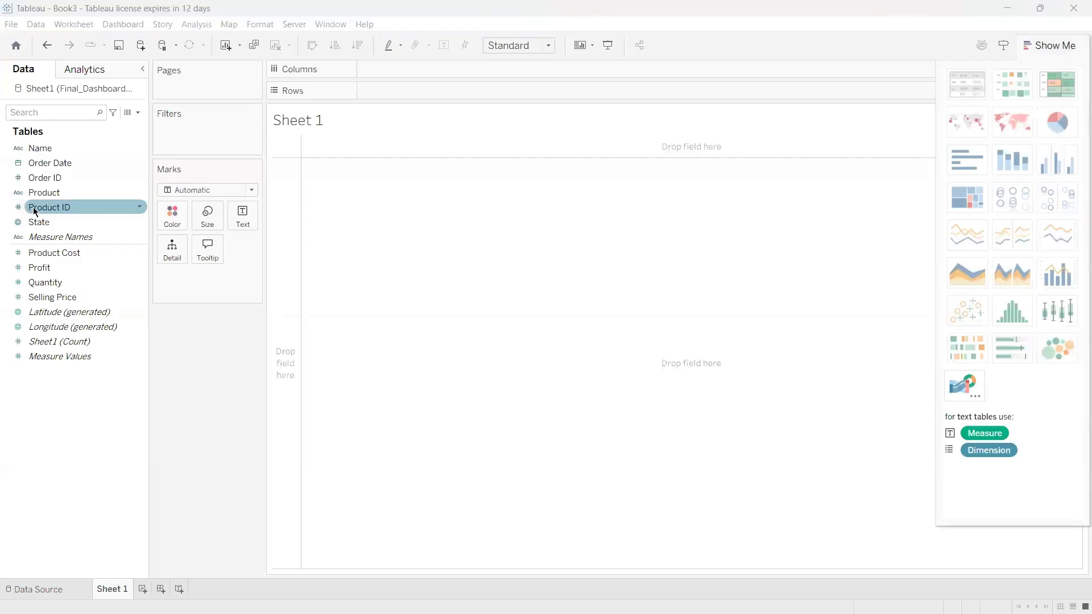
pyautogui.click(34, 236)
pyautogui.click(34, 223)
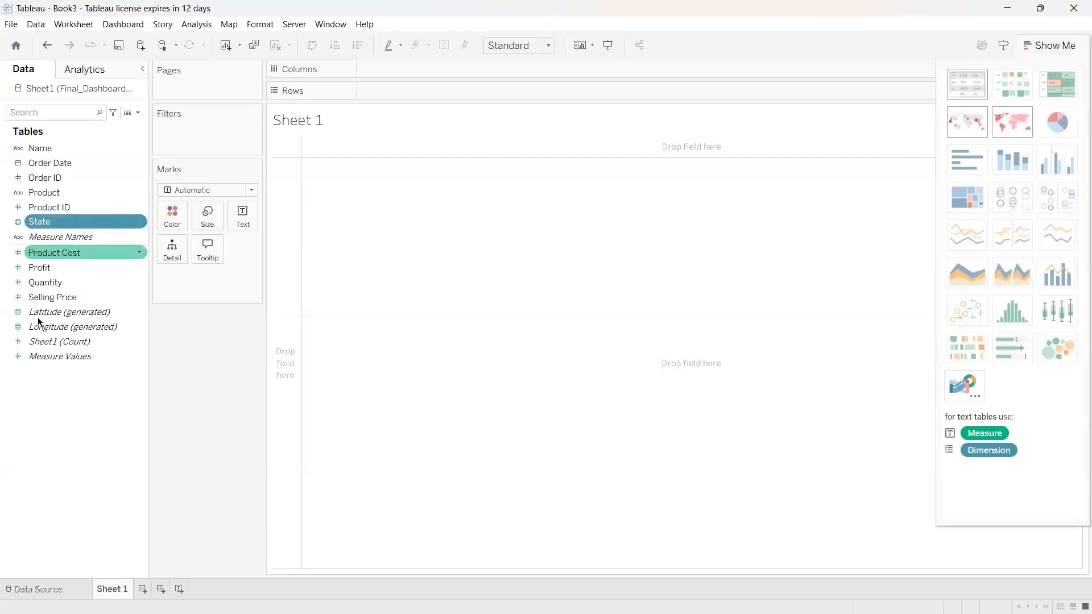
pyautogui.keyDown('ctrl'); pyautogui.click(53, 297); pyautogui.keyUp('ctrl')
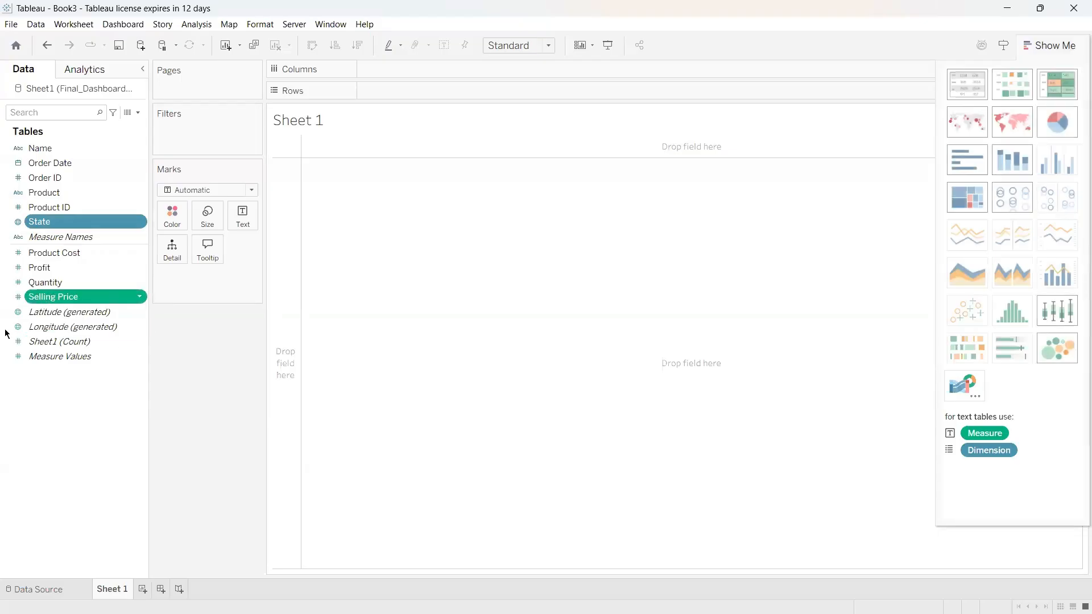
pyautogui.keyDown('ctrl'); pyautogui.click(58, 297); pyautogui.keyUp('ctrl')
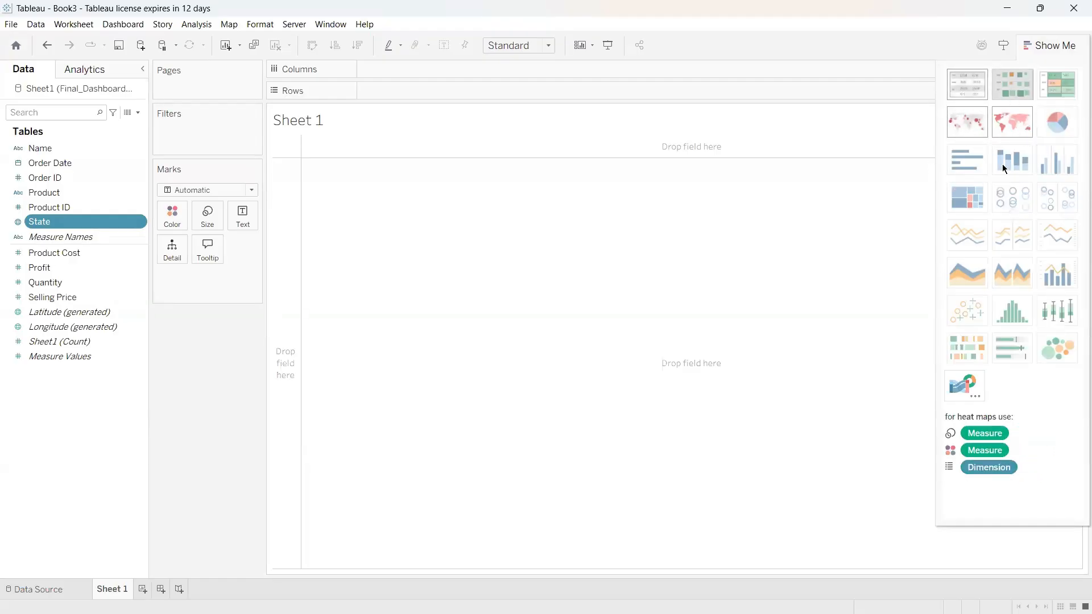
pyautogui.keyDown('ctrl'); pyautogui.click(57, 236); pyautogui.keyUp('ctrl')
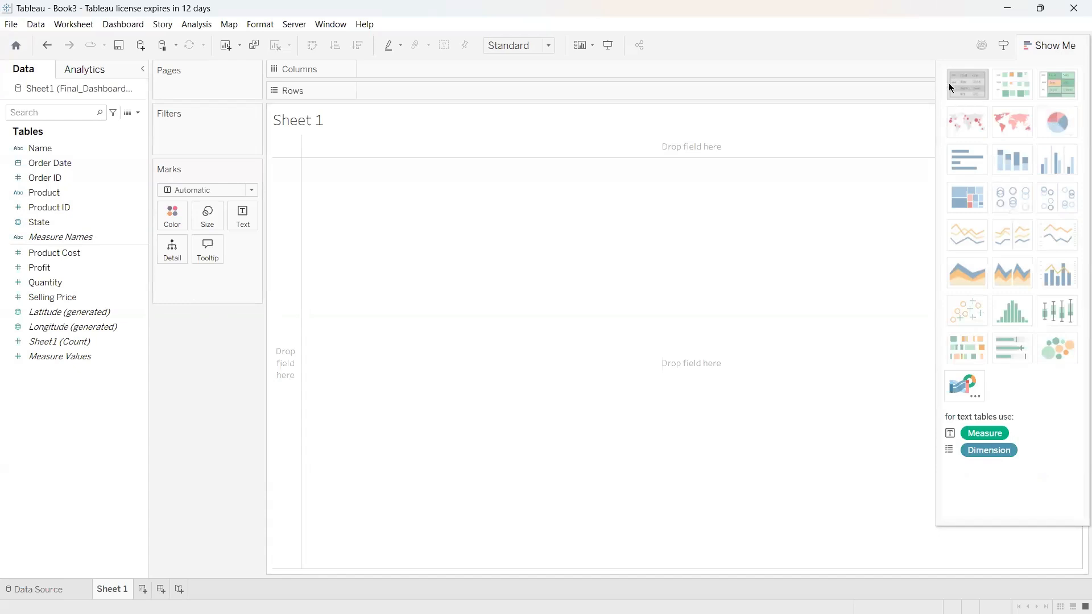
# Step: Create a filled map from the State and Quantity fields
pyautogui.click(44, 224)
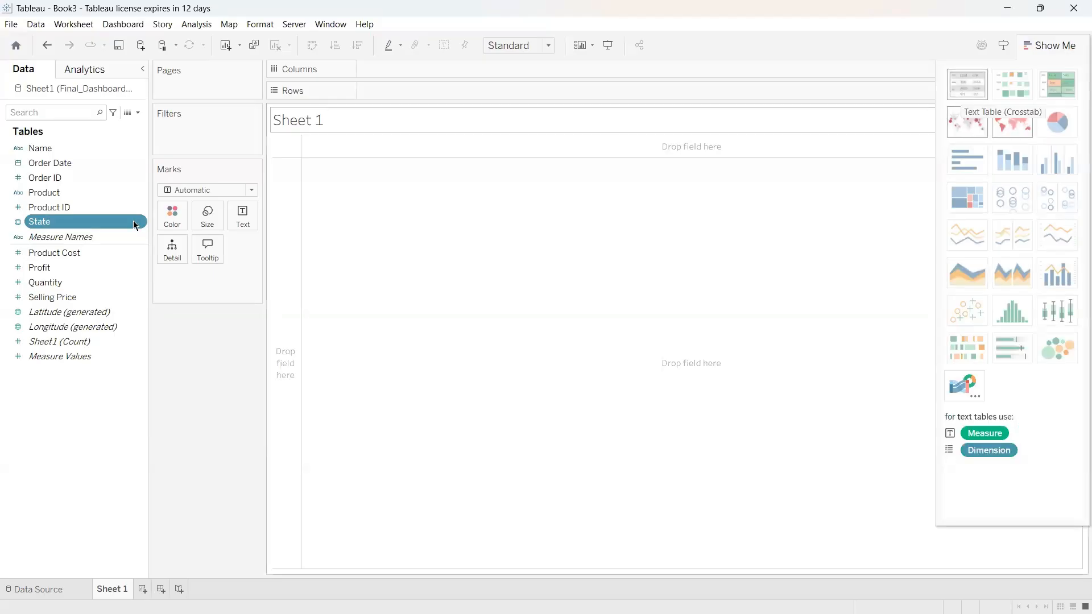
pyautogui.keyDown('ctrl'); pyautogui.click(50, 283); pyautogui.keyUp('ctrl')
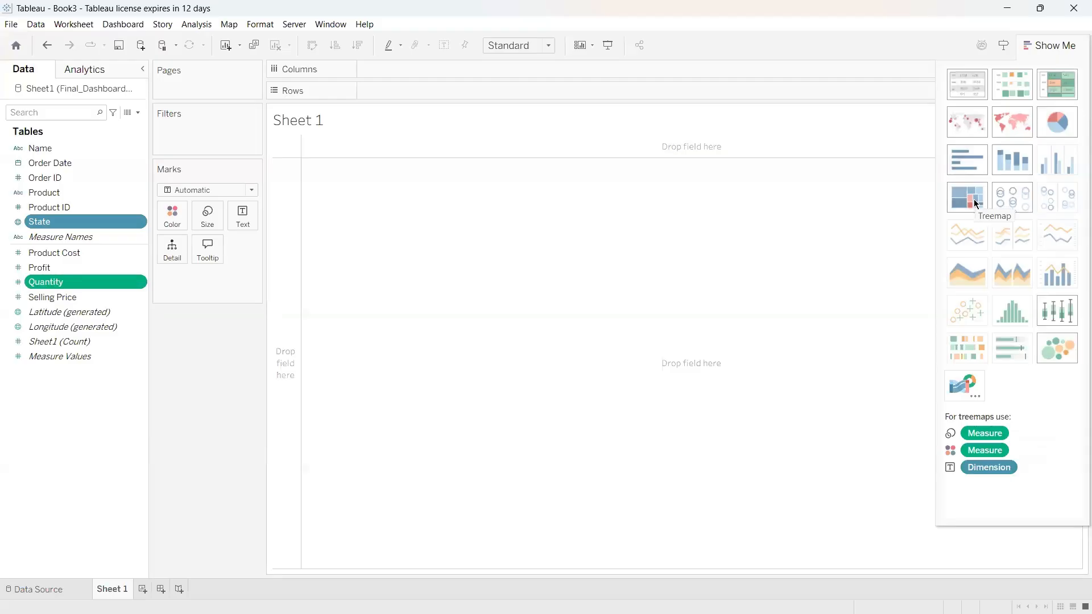
pyautogui.keyDown('ctrl'); pyautogui.click(52, 297); pyautogui.keyUp('ctrl')
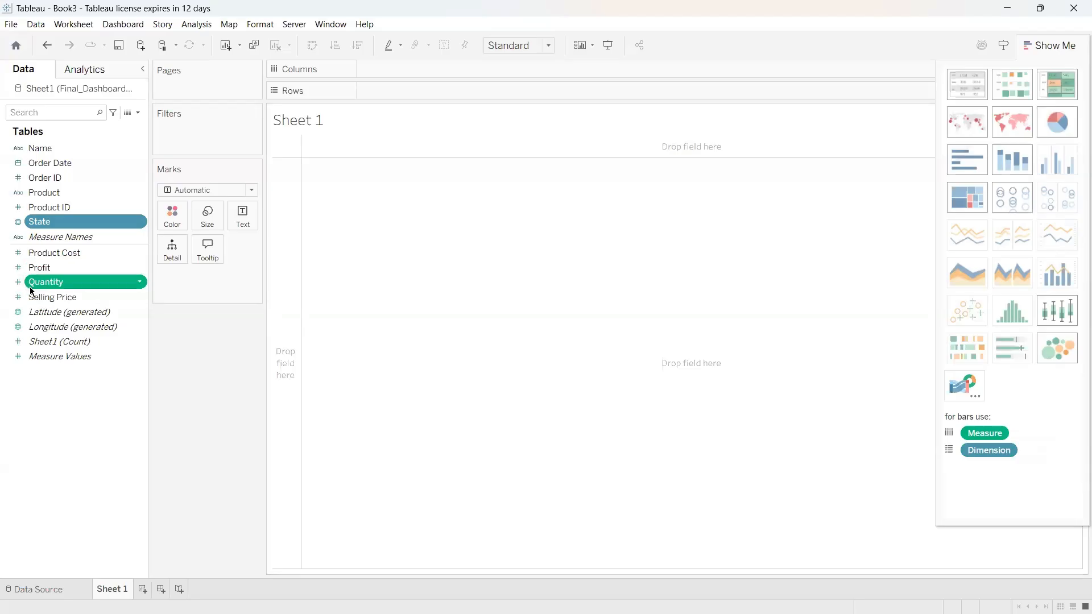
pyautogui.click(1001, 126)
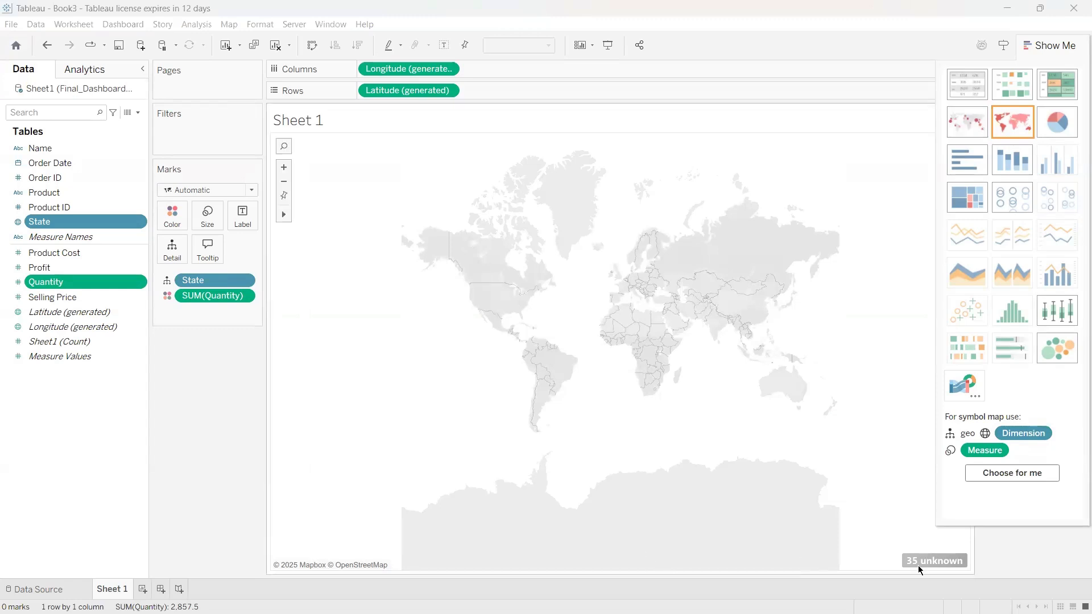
# Step: Resolve the map's unknown State locations by fixing their country to India
pyautogui.moveTo(918, 565)
pyautogui.click(915, 562)
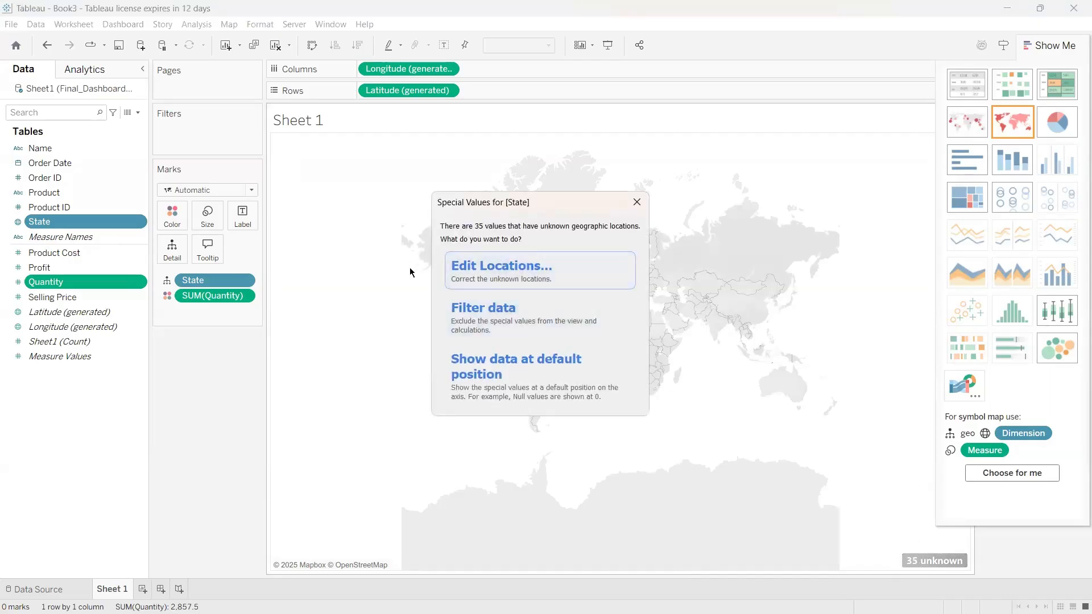
pyautogui.click(477, 275)
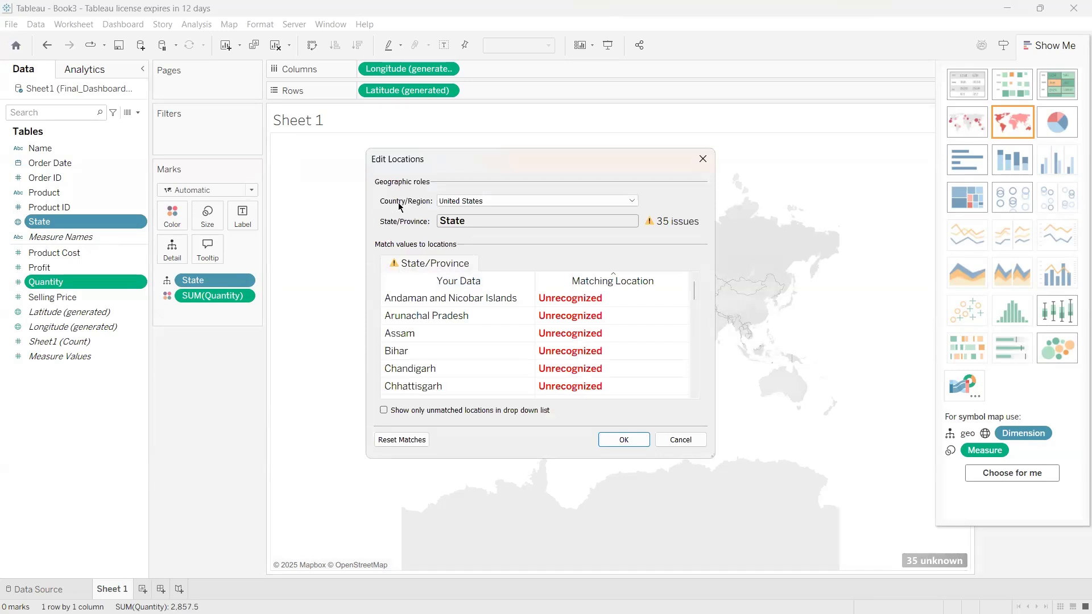
pyautogui.click(478, 203)
pyautogui.click(586, 239)
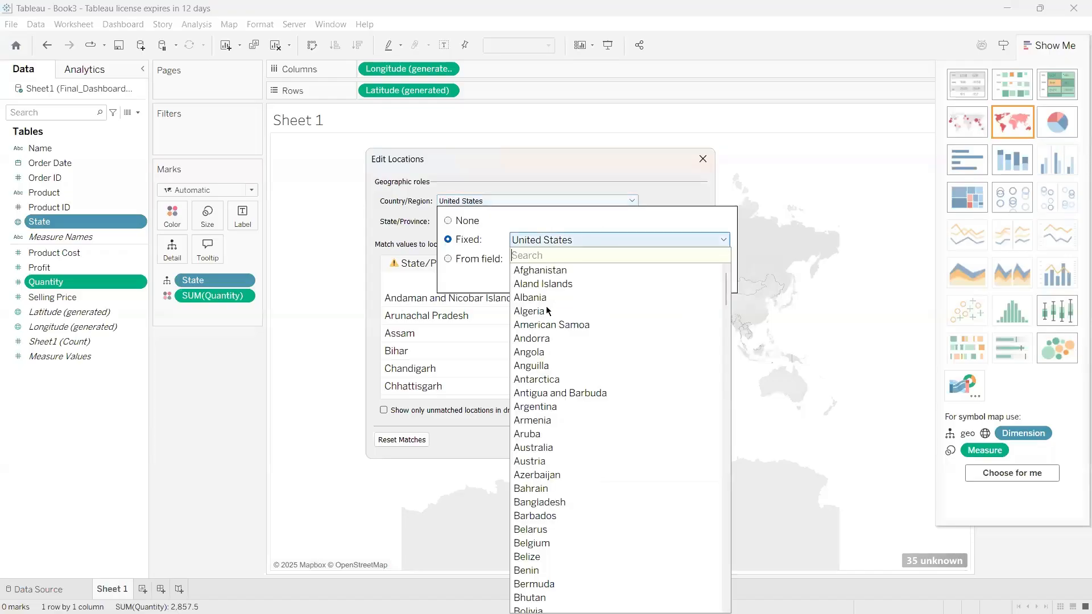
pyautogui.write('ind')
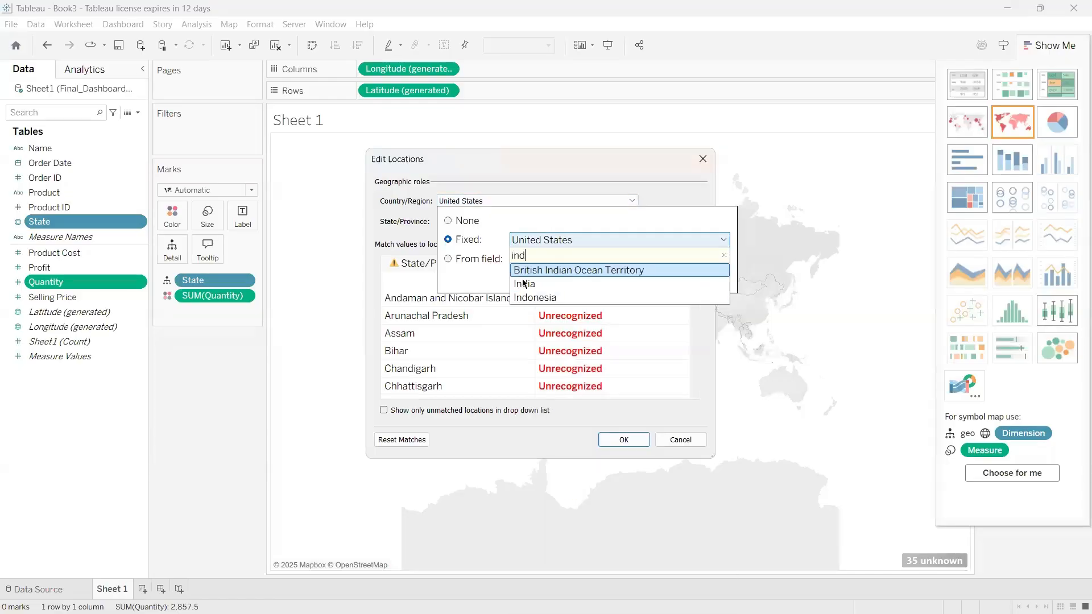
pyautogui.click(528, 284)
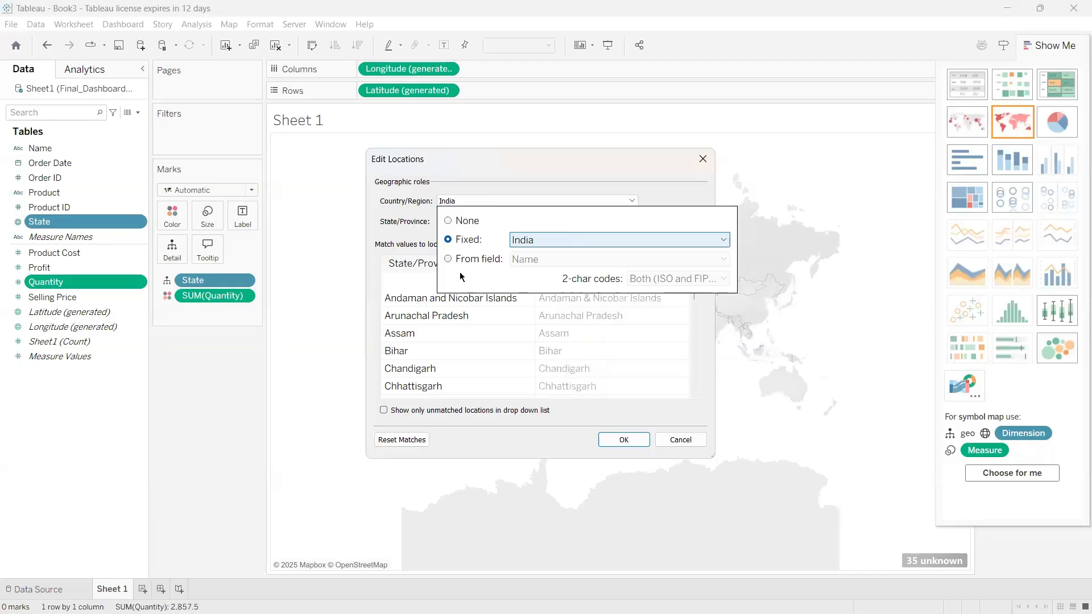
pyautogui.click(650, 369)
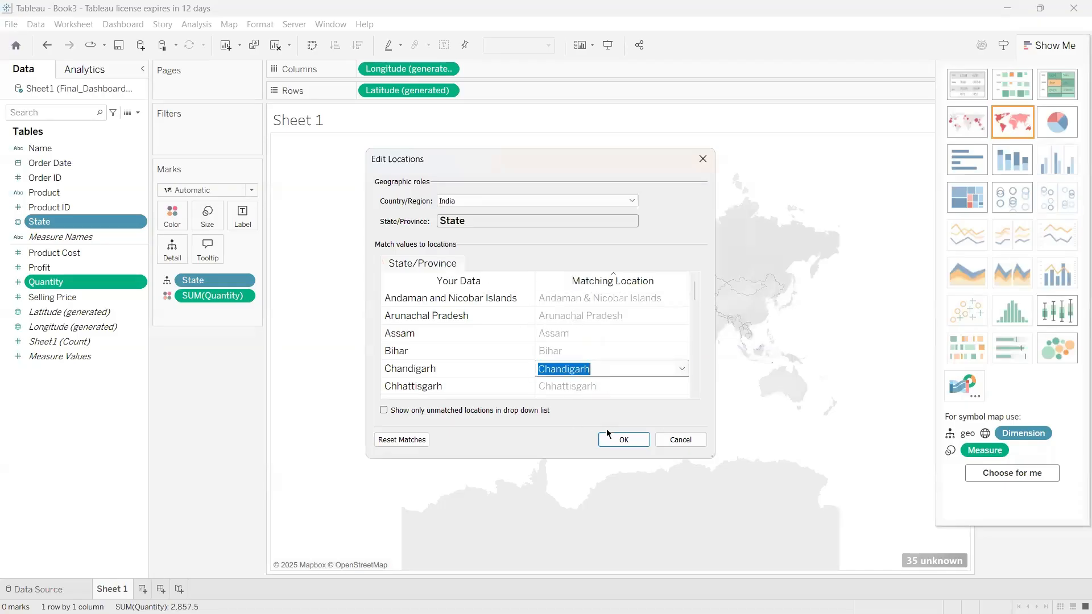
pyautogui.click(615, 439)
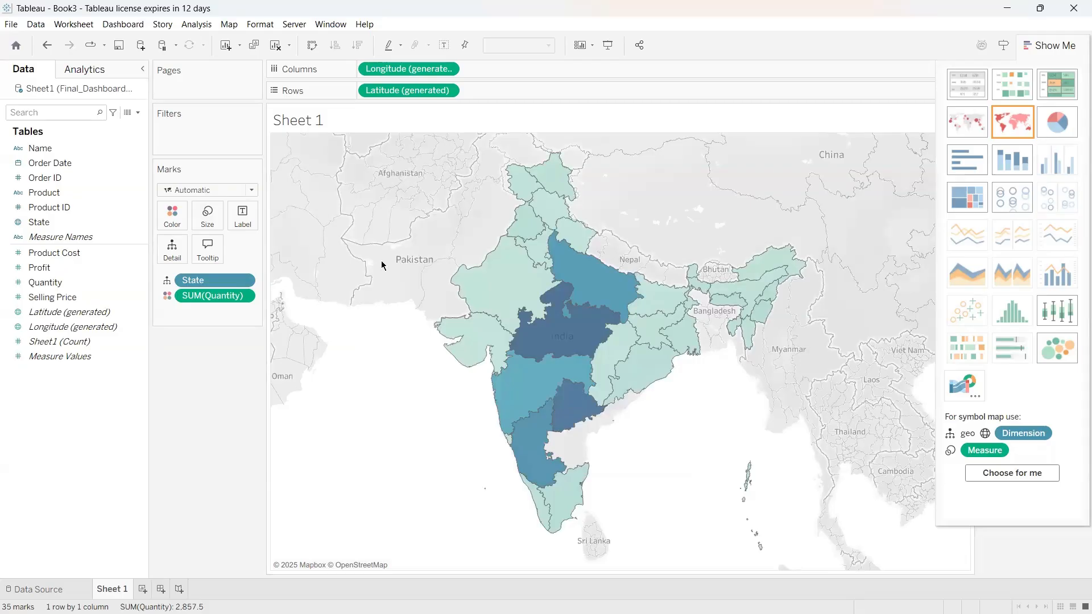
# Step: Switch to Excel, review the State records in Final_Dashboard_Data.xlsx up to the header row, and return to the Tableau map
pyautogui.hotkey('alt', 'Tab')
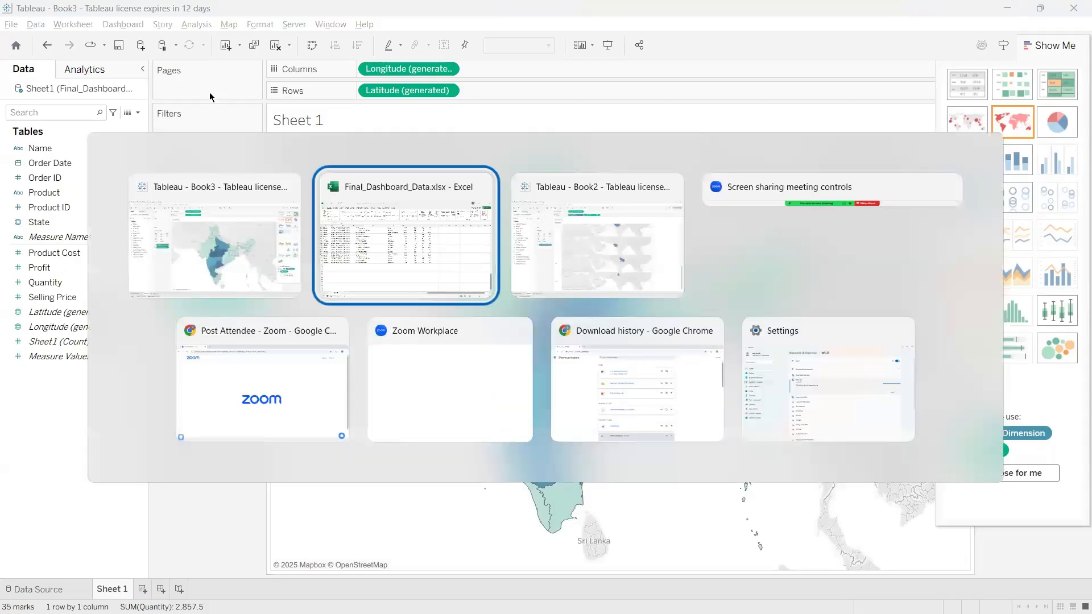
pyautogui.scroll(4, 407, 241)
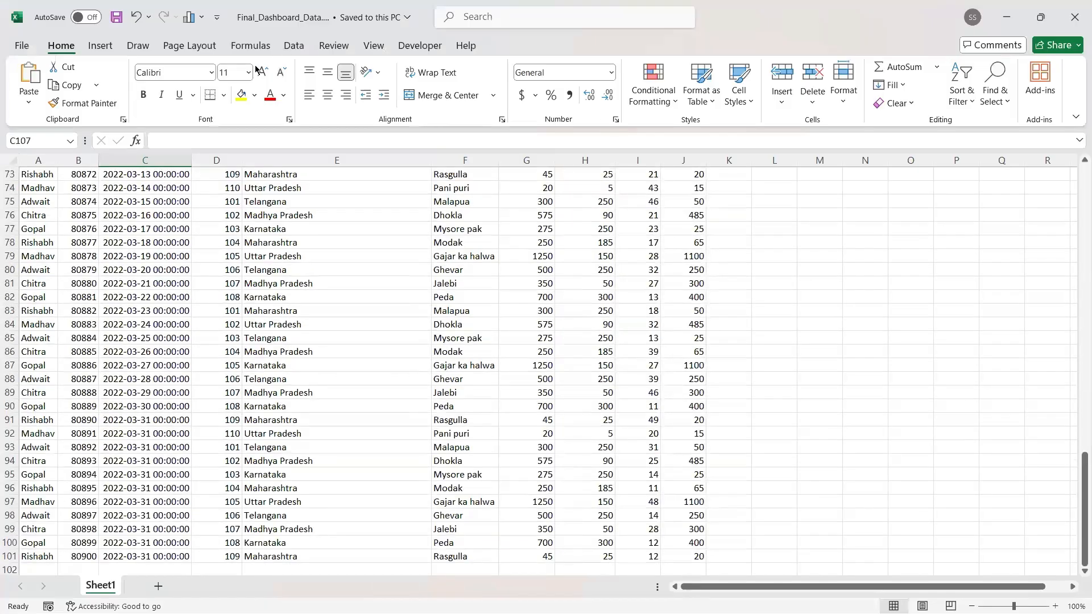
pyautogui.scroll(16, 961, 212)
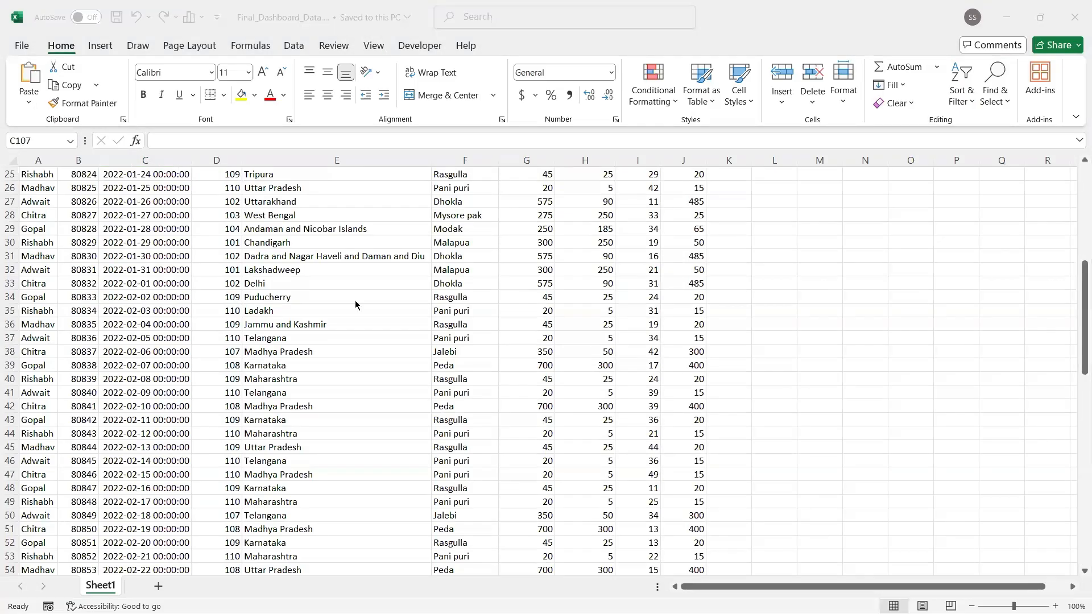
pyautogui.scroll(8, 347, 284)
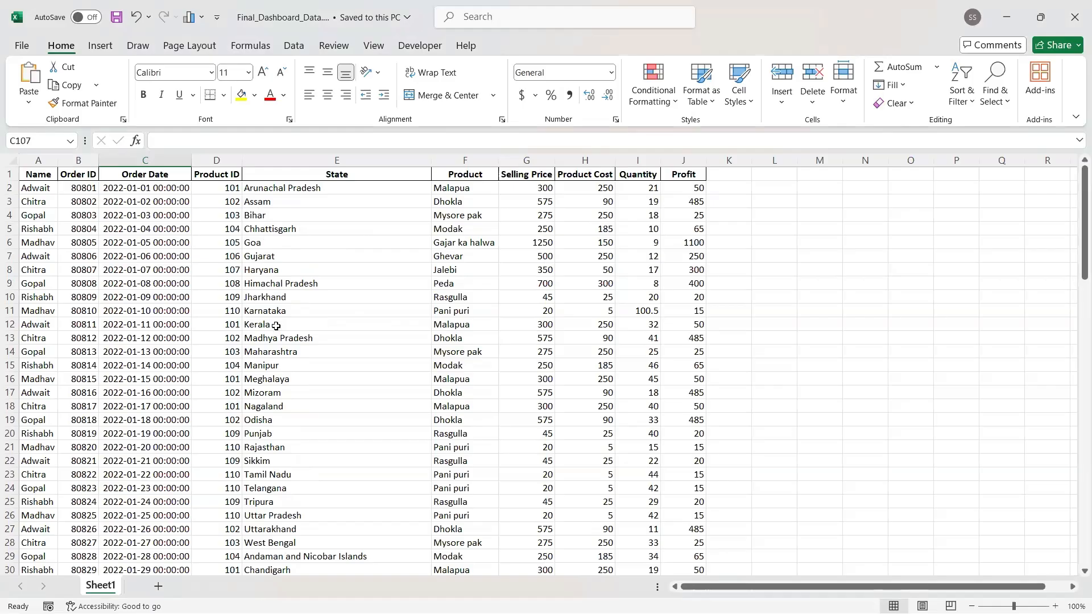
pyautogui.hotkey('alt', 'Tab')
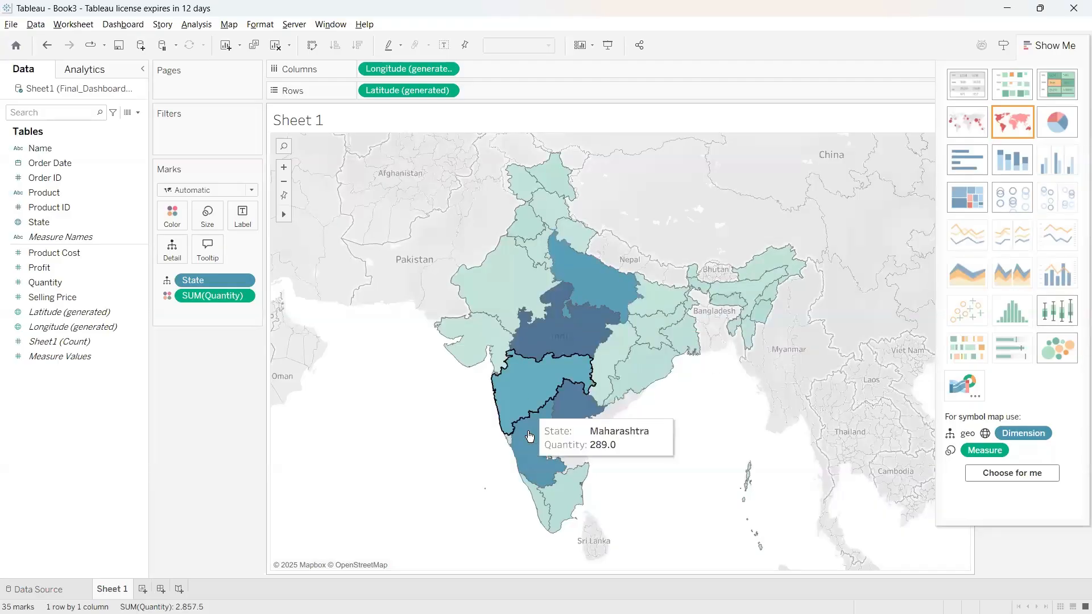
# Step: Edit the SUM(Quantity) colors, try green #72B966 as the scale's end color, and move the dialog off the map
pyautogui.click(170, 221)
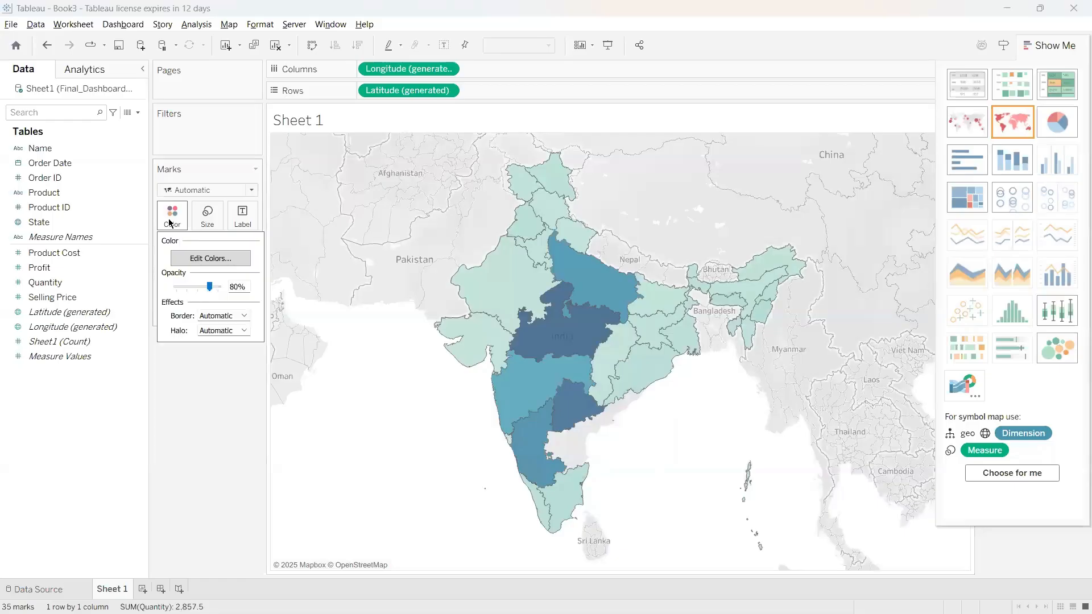
pyautogui.click(195, 264)
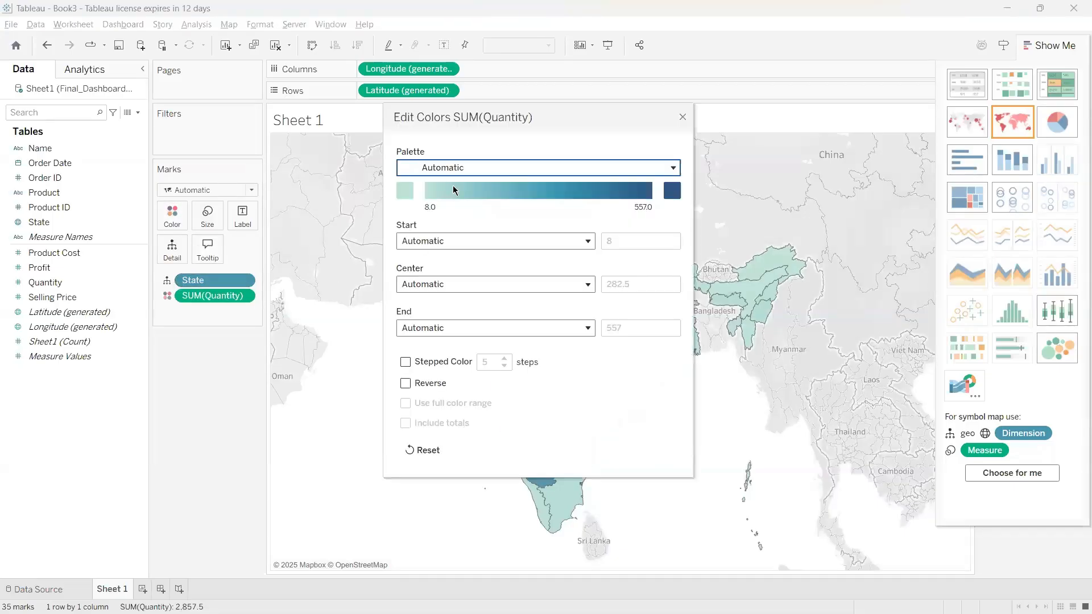
pyautogui.click(671, 190)
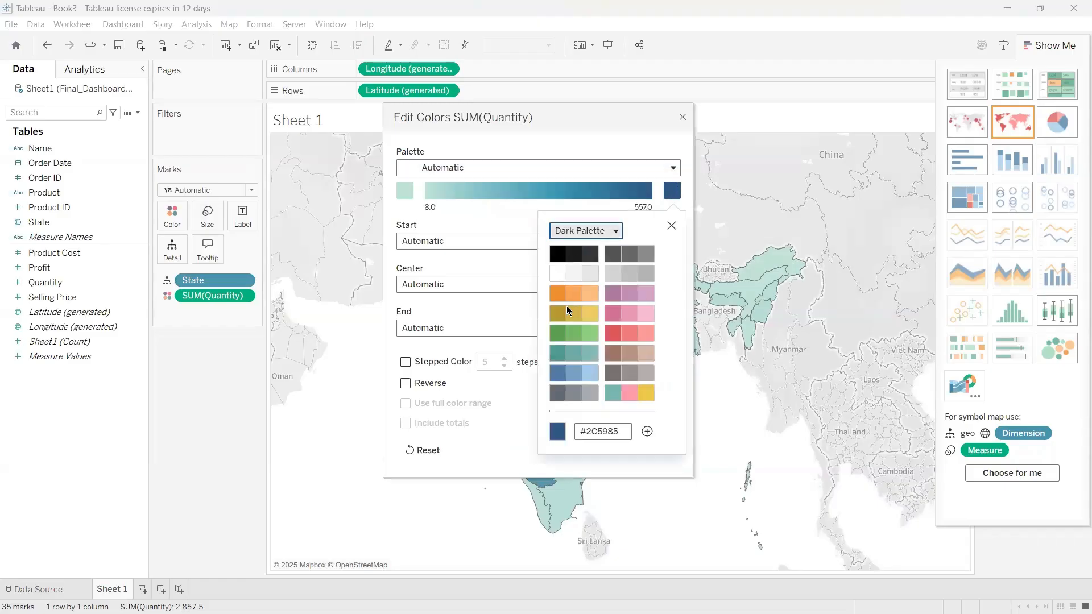
pyautogui.click(573, 335)
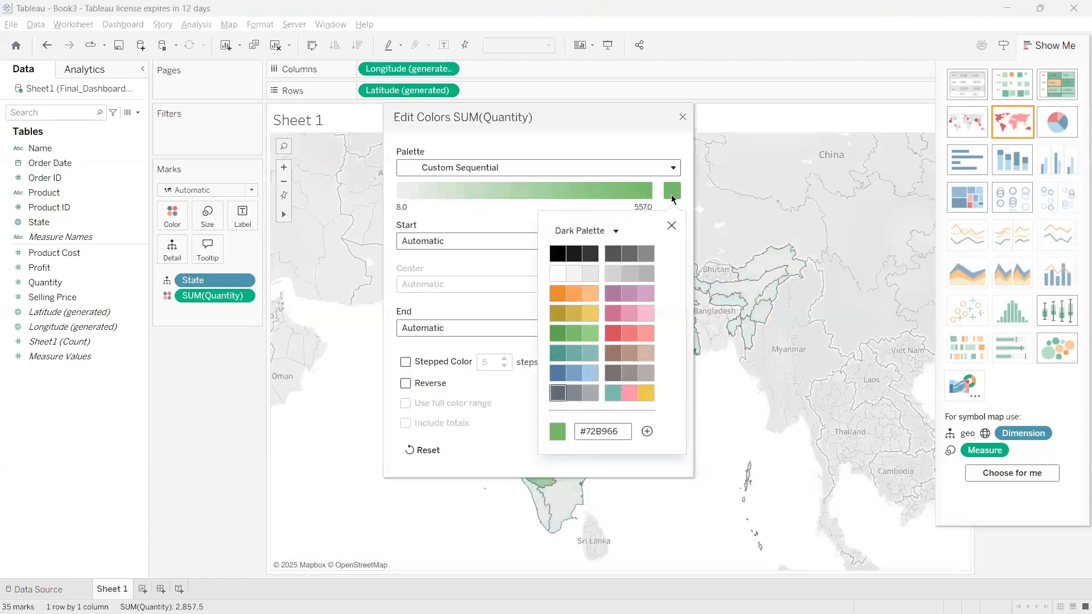
pyautogui.click(672, 225)
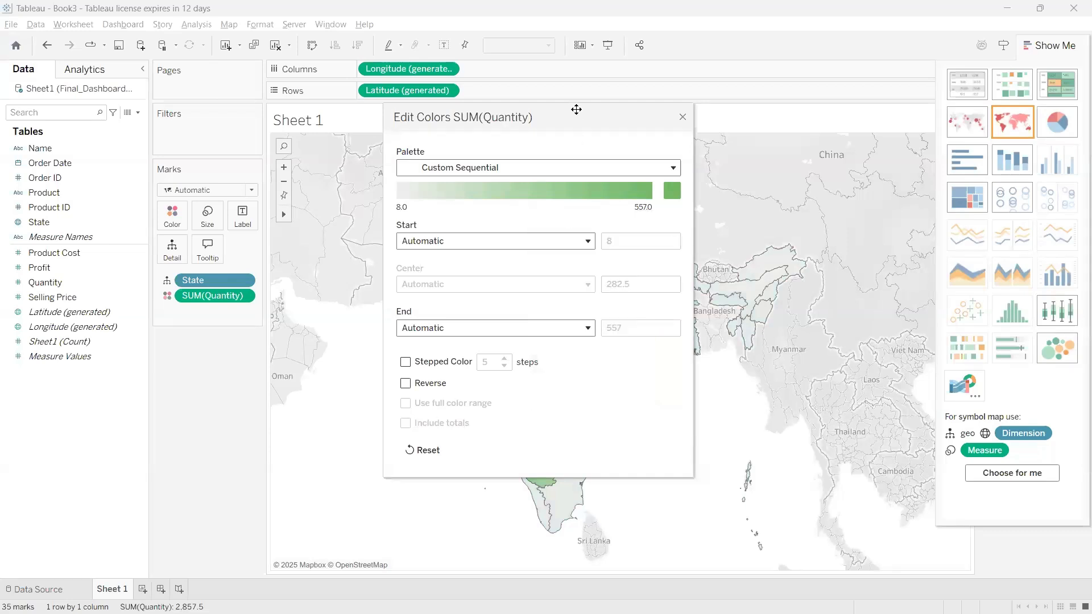
pyautogui.moveTo(576, 109); pyautogui.dragTo(336, 217)
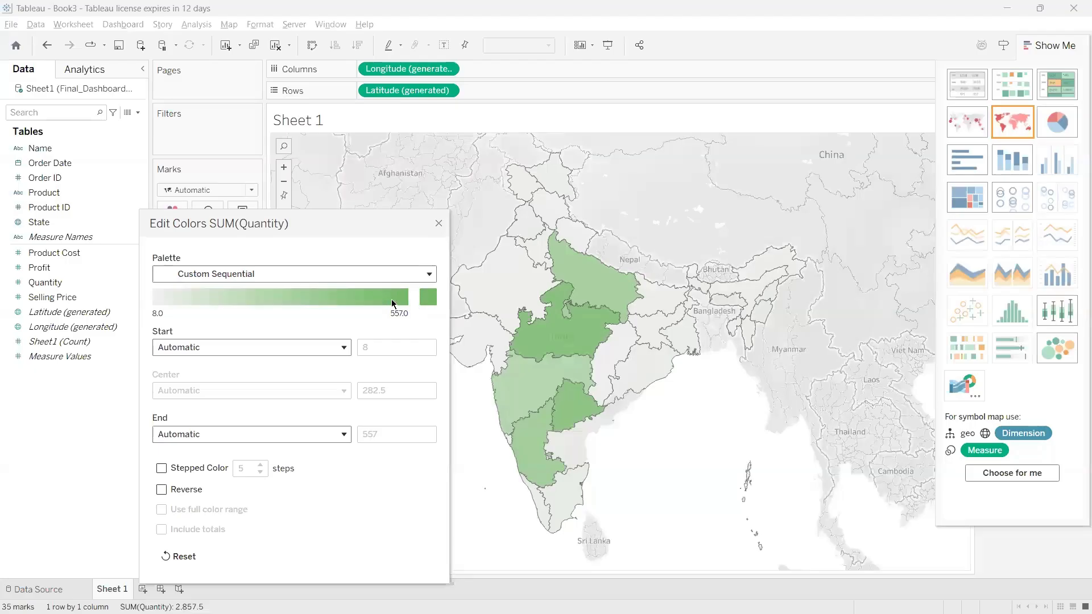
# Step: Try a custom start value of 8 with the Green palette for the SUM(Quantity) color scale
pyautogui.click(341, 348)
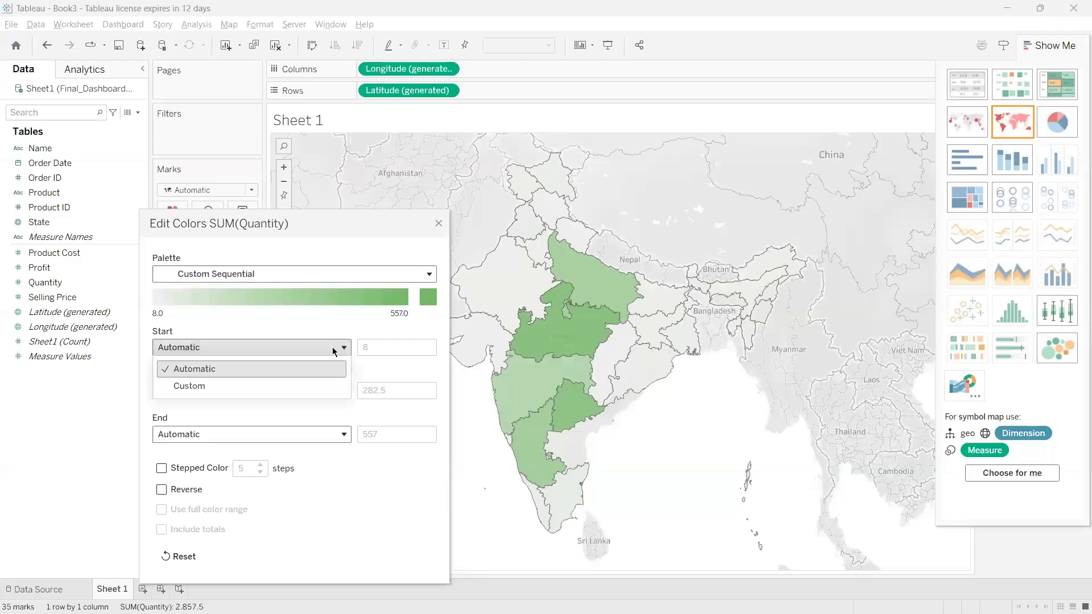
pyautogui.click(302, 385)
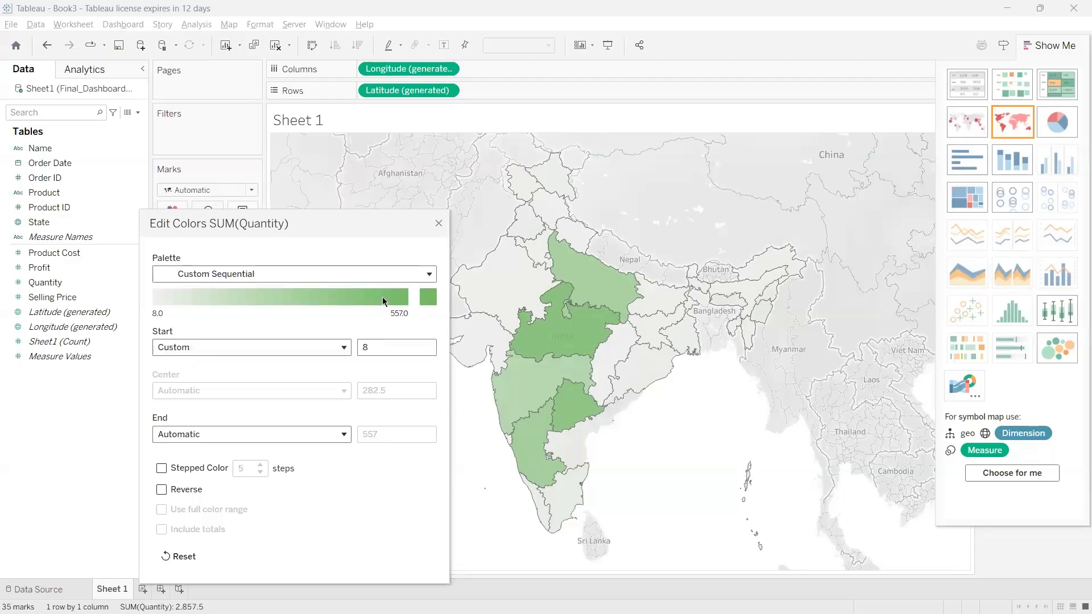
pyautogui.click(280, 278)
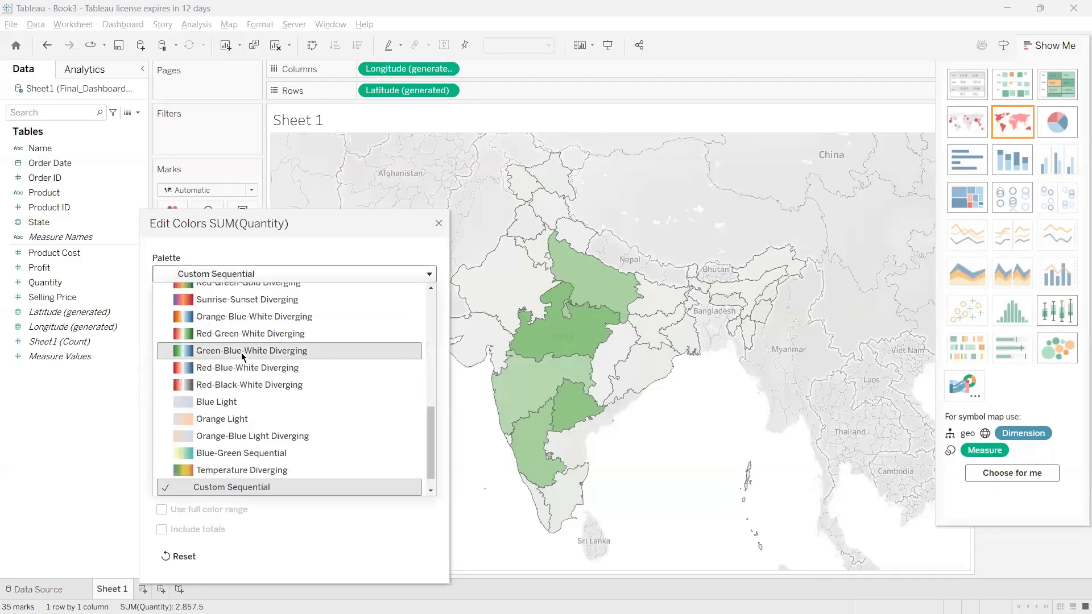
pyautogui.scroll(5, 242, 351)
pyautogui.click(242, 348)
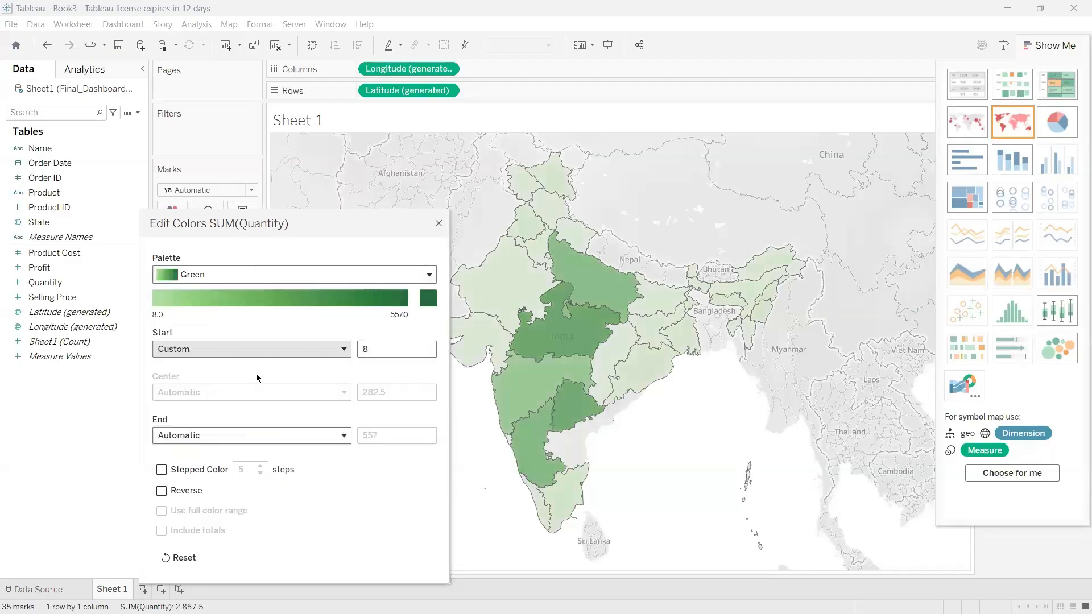
# Step: Try the Red-Black Diverging palette and the Green-Gold palette on the quantity map
pyautogui.click(260, 279)
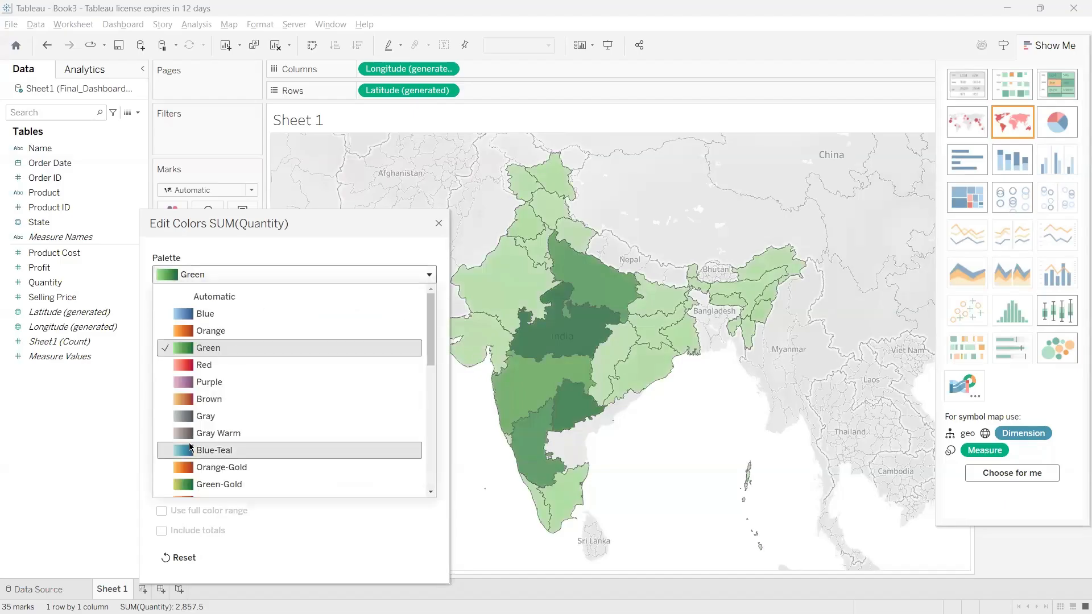
pyautogui.scroll(-3, 190, 450)
pyautogui.click(190, 451)
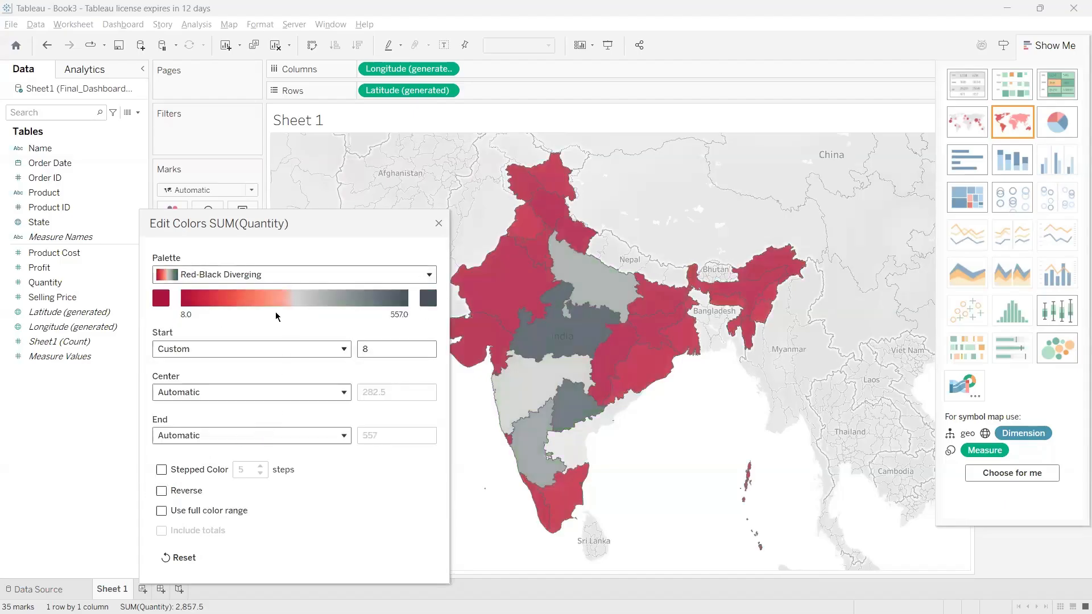
pyautogui.click(420, 275)
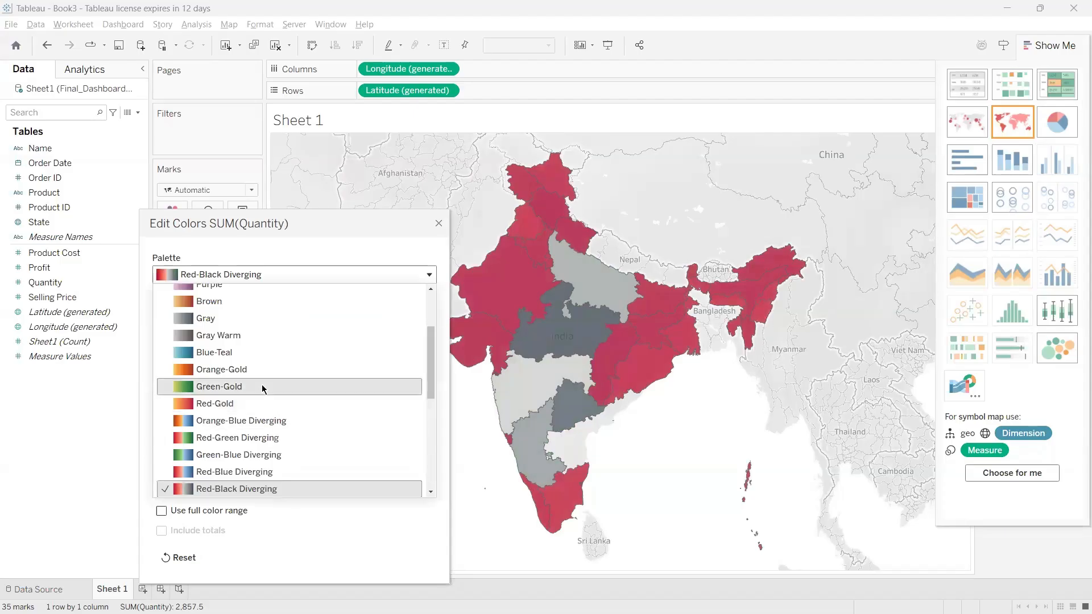
pyautogui.click(262, 387)
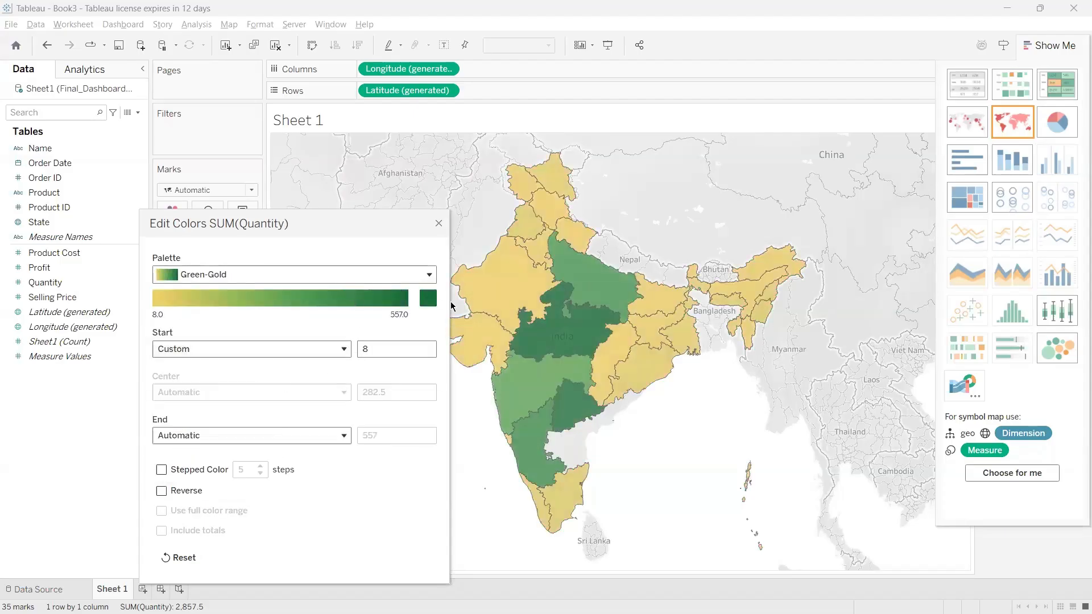
# Step: Try #D3B348, #FFBE7D and #D4A6C8 as the scale's end color, and reset the color settings
pyautogui.click(431, 299)
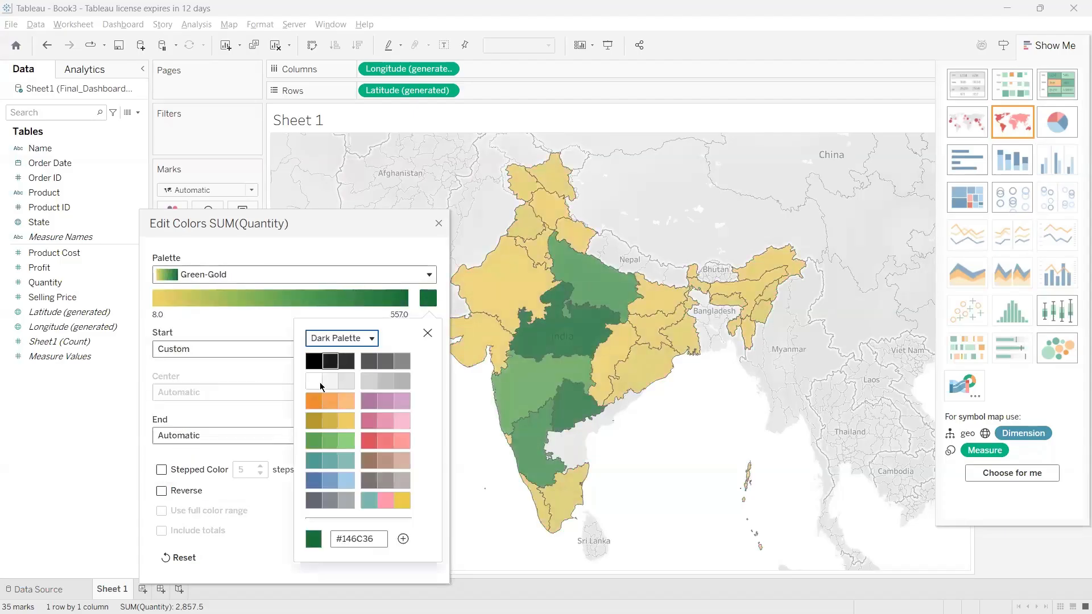
pyautogui.click(331, 416)
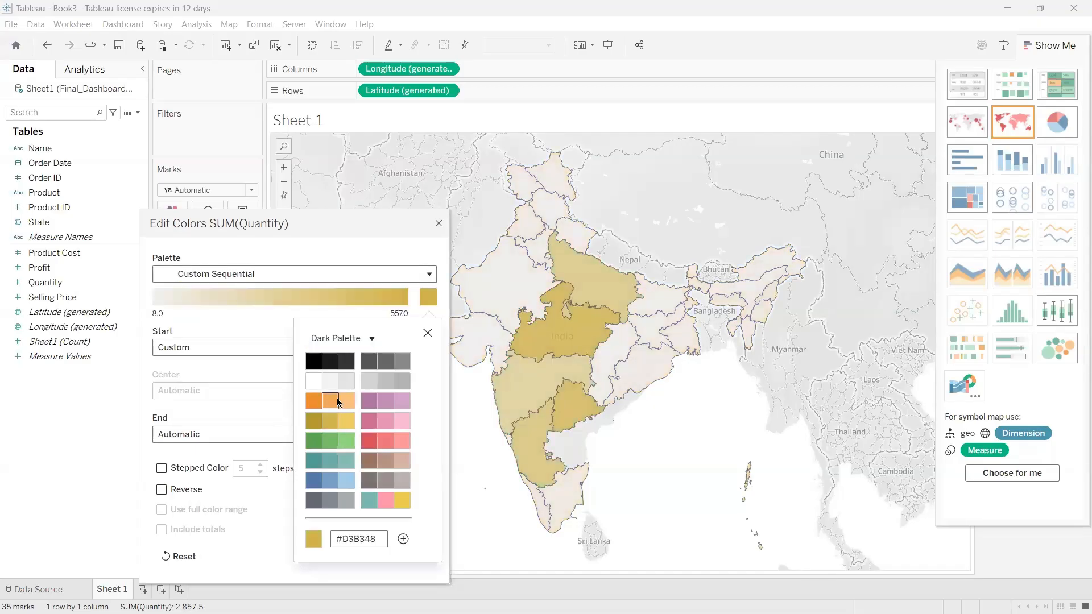
pyautogui.click(347, 403)
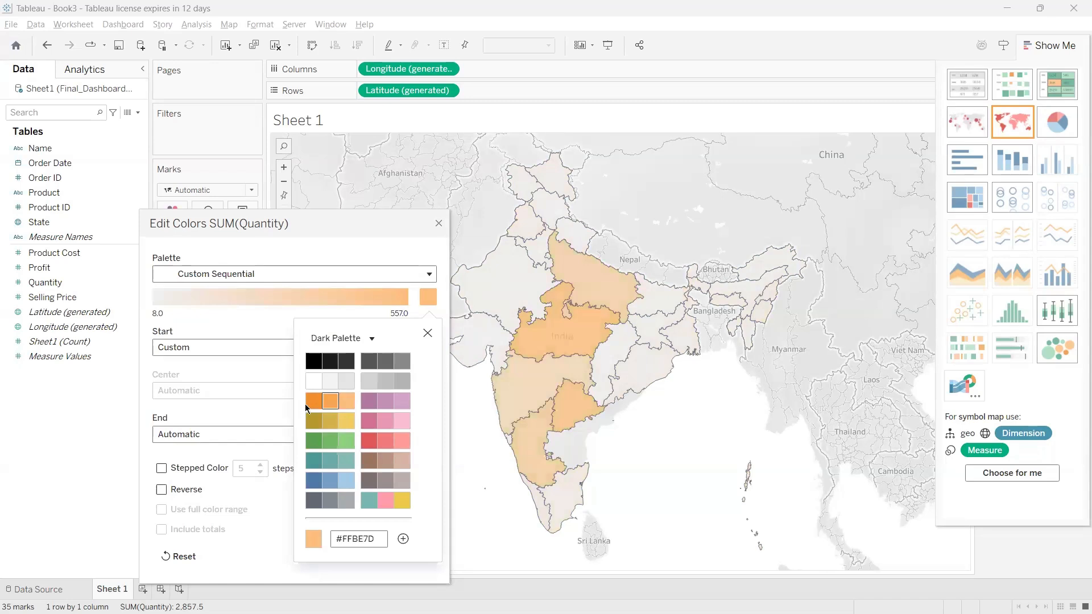
pyautogui.click(403, 406)
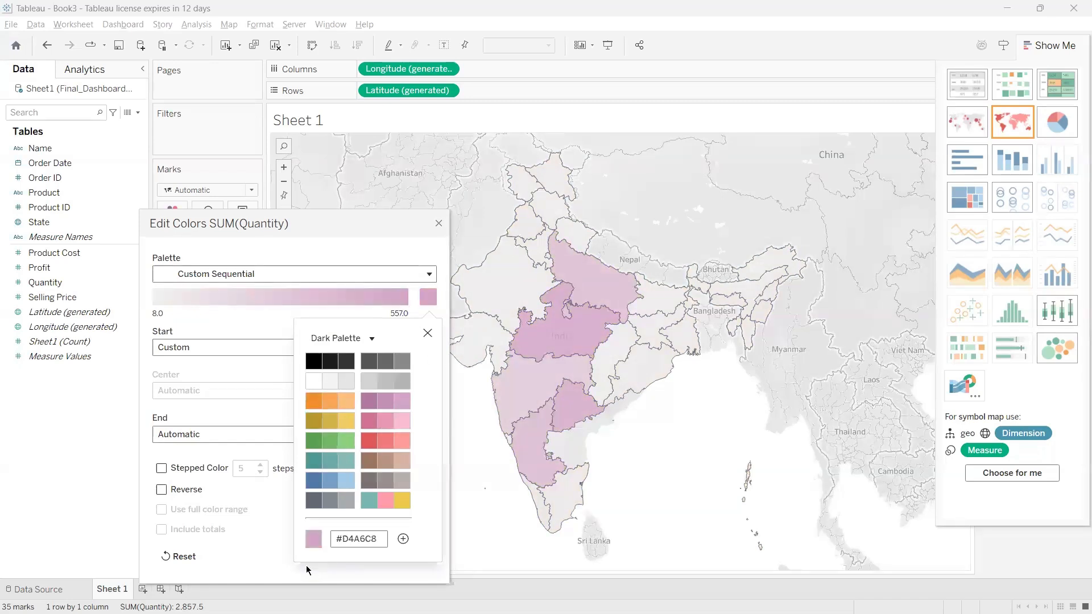
pyautogui.click(188, 560)
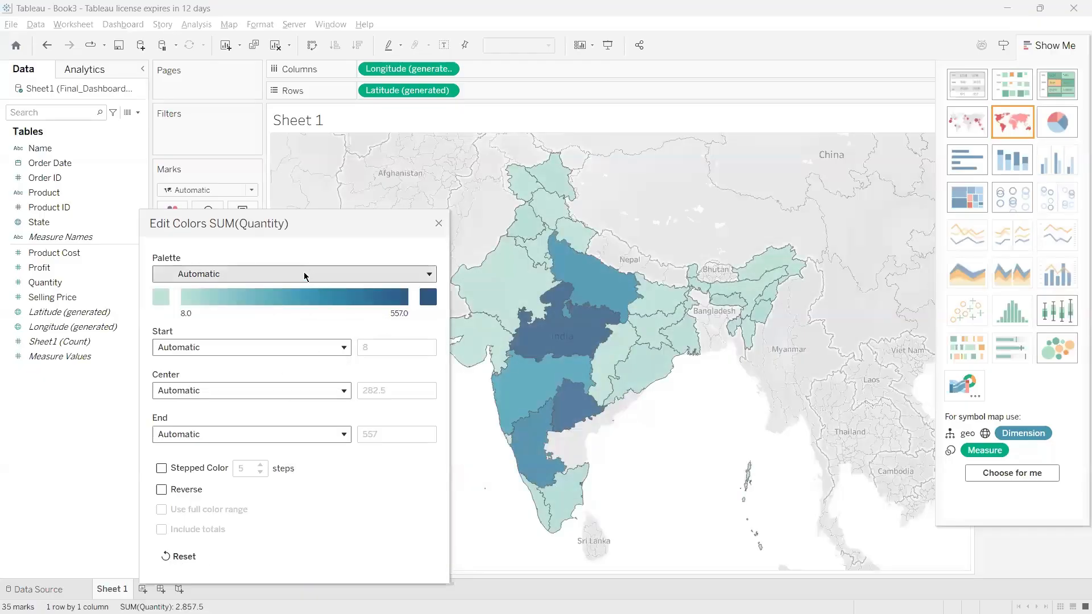
# Step: Try the Blue, Gray and Orange-Gold palettes on the map, then reset the colors to Automatic and close the color settings
pyautogui.click(227, 274)
pyautogui.click(215, 310)
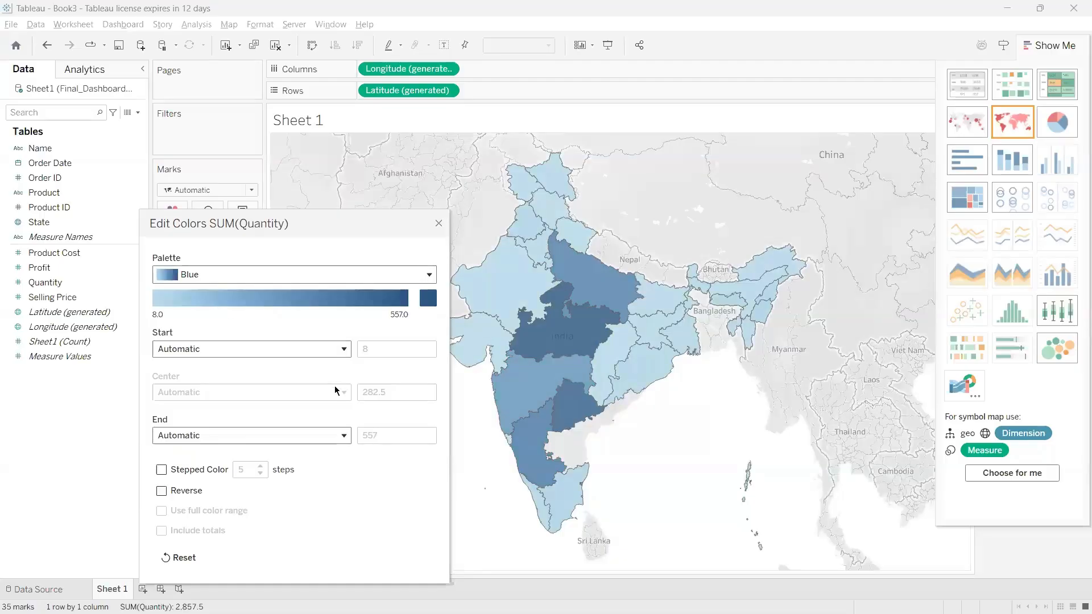
pyautogui.click(288, 269)
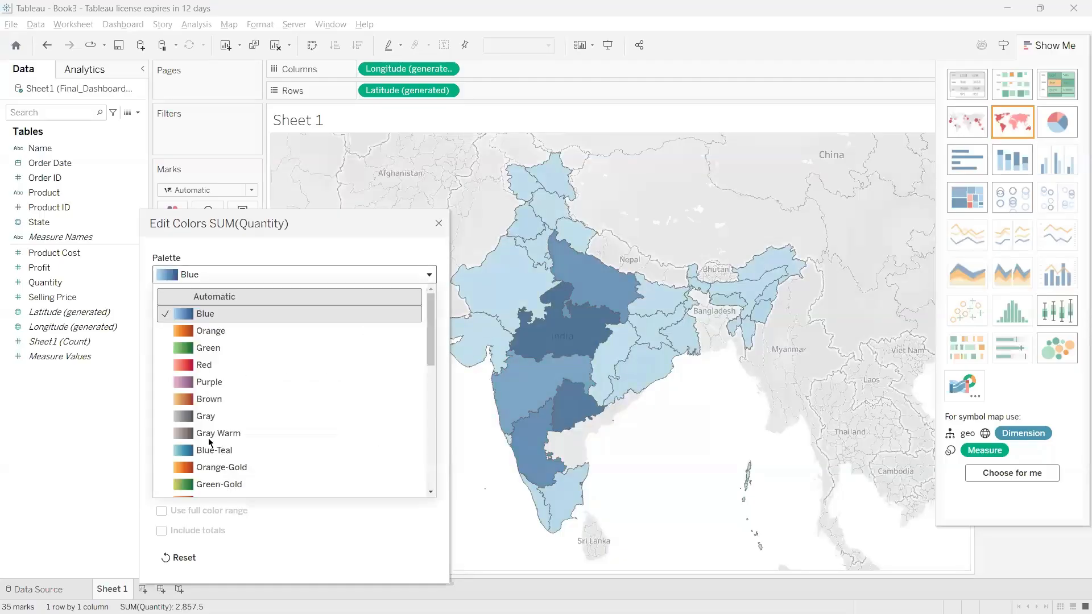
pyautogui.click(206, 417)
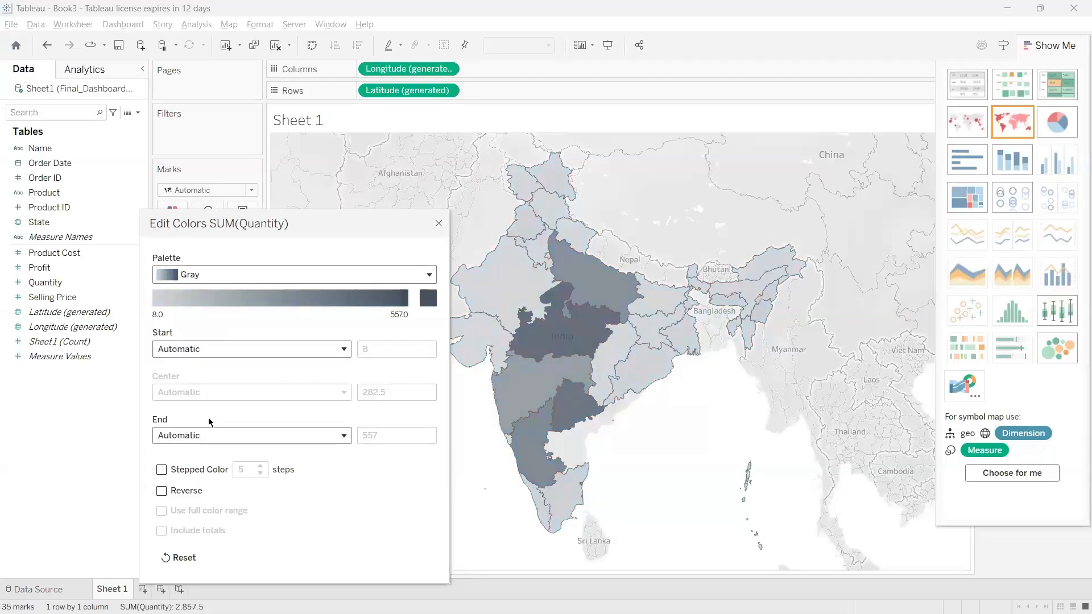
pyautogui.click(263, 269)
pyautogui.click(196, 471)
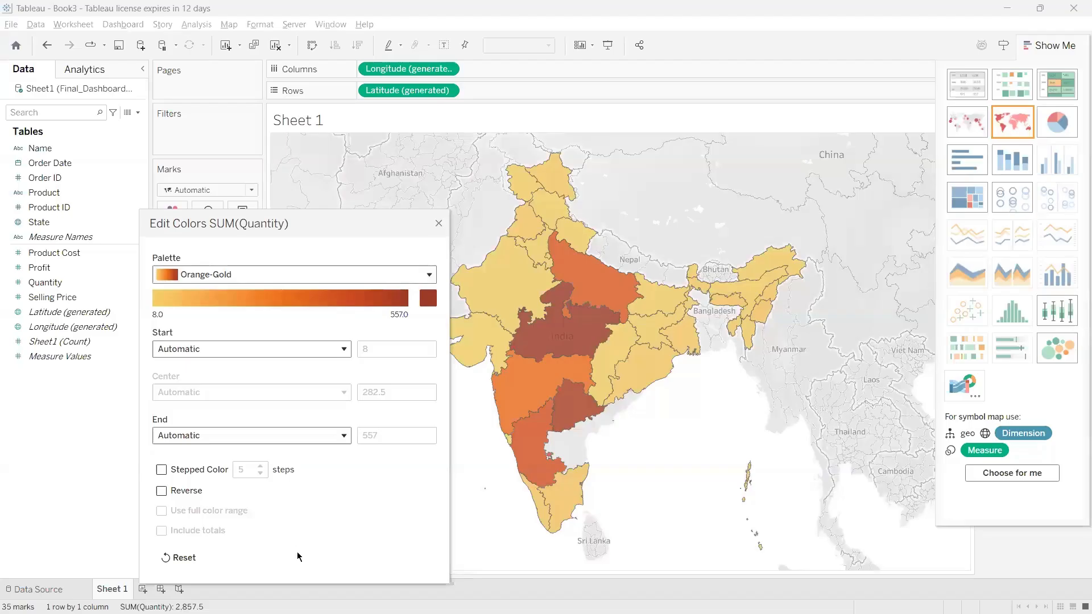
pyautogui.moveTo(438, 234); pyautogui.dragTo(458, 251)
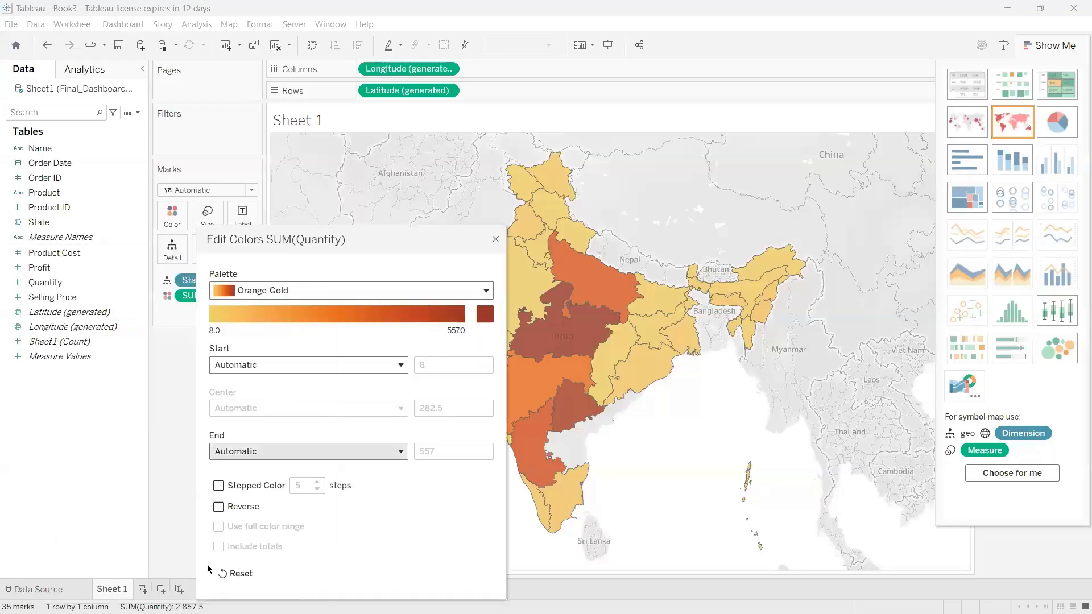
pyautogui.click(228, 574)
pyautogui.click(164, 243)
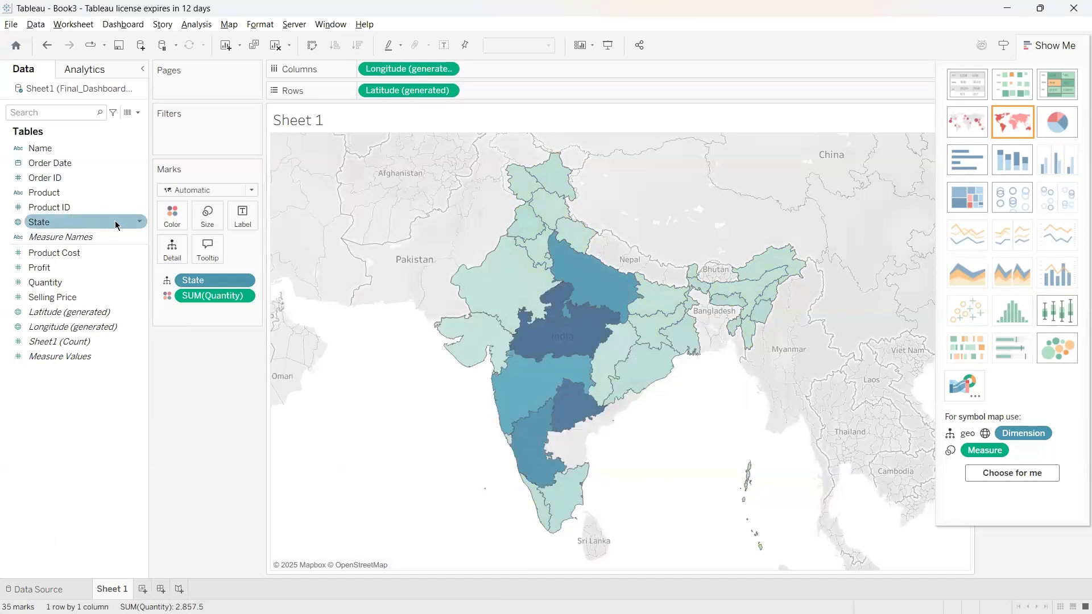
# Step: Show mark labels with the quantity of each state on the map and check the label options
pyautogui.click(444, 45)
pyautogui.click(243, 216)
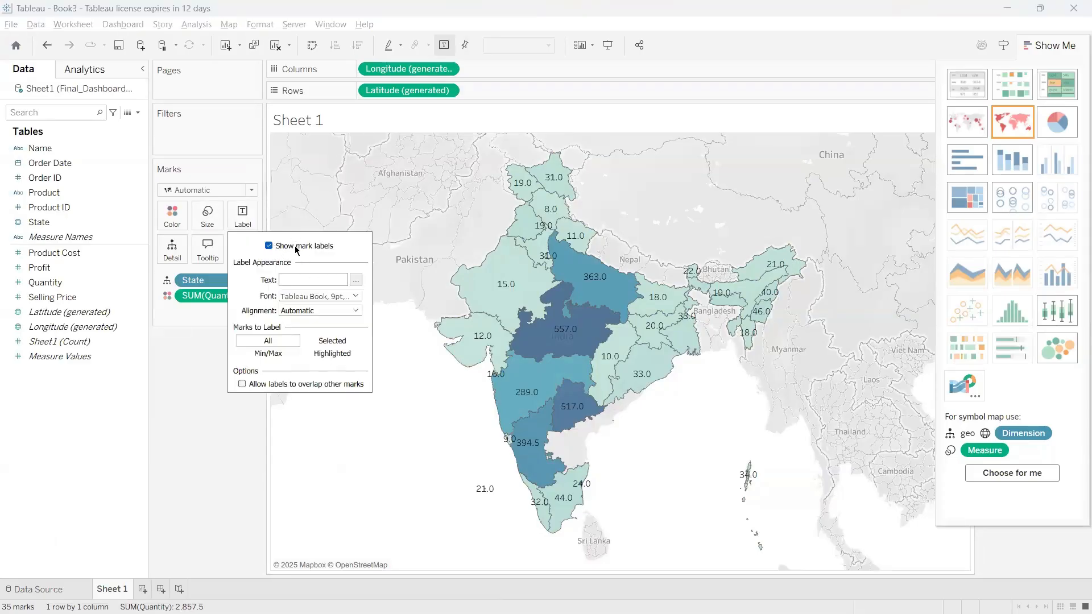
pyautogui.click(449, 455)
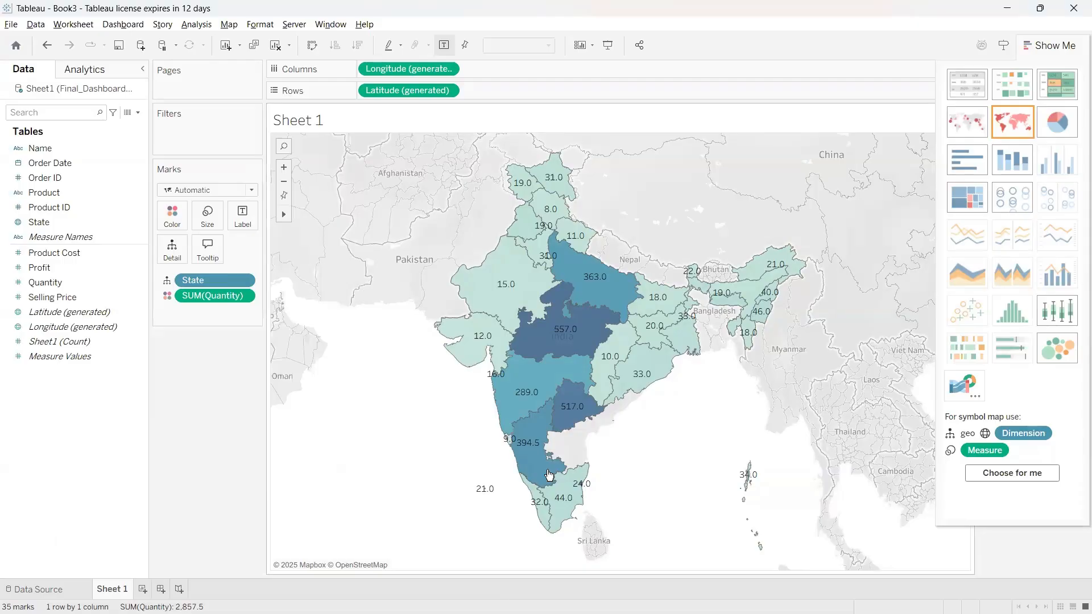
# Step: Examine the Lakshadweep islands on the map up close, including their quantity
pyautogui.scroll(5, 477, 495)
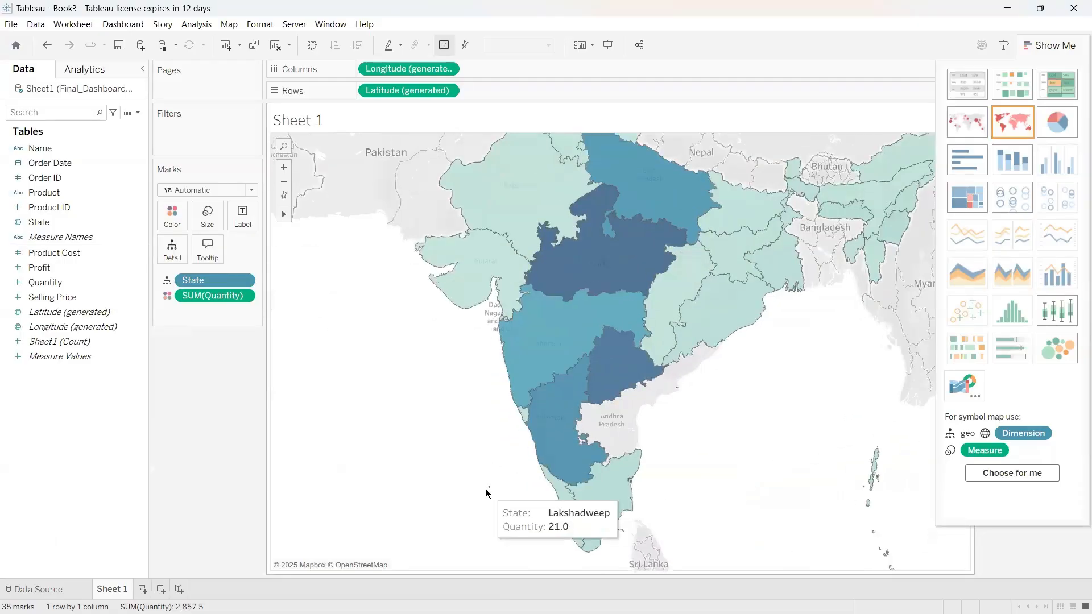
pyautogui.scroll(5, 487, 493)
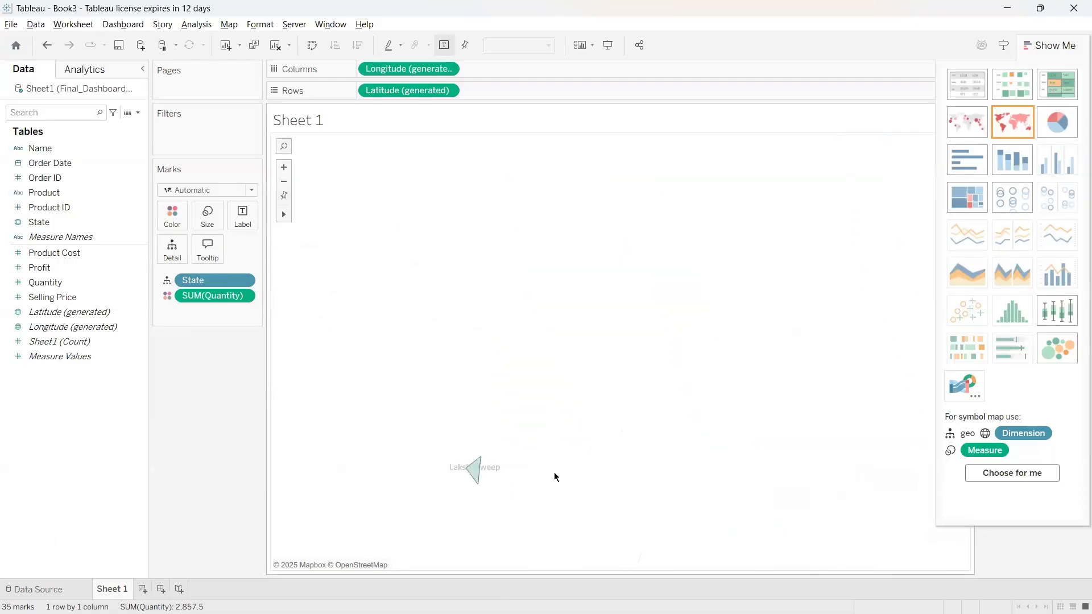
pyautogui.scroll(1, 440, 488)
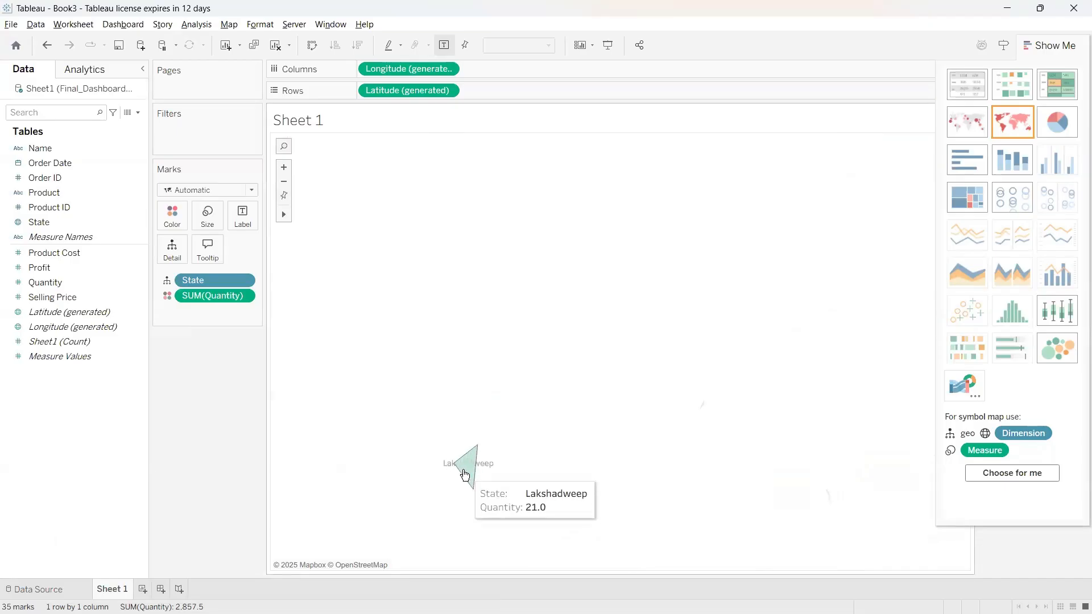
# Step: Inspect Lakshadweep's mark, the map's label options and the quantity labels of the islands around India
pyautogui.click(465, 473)
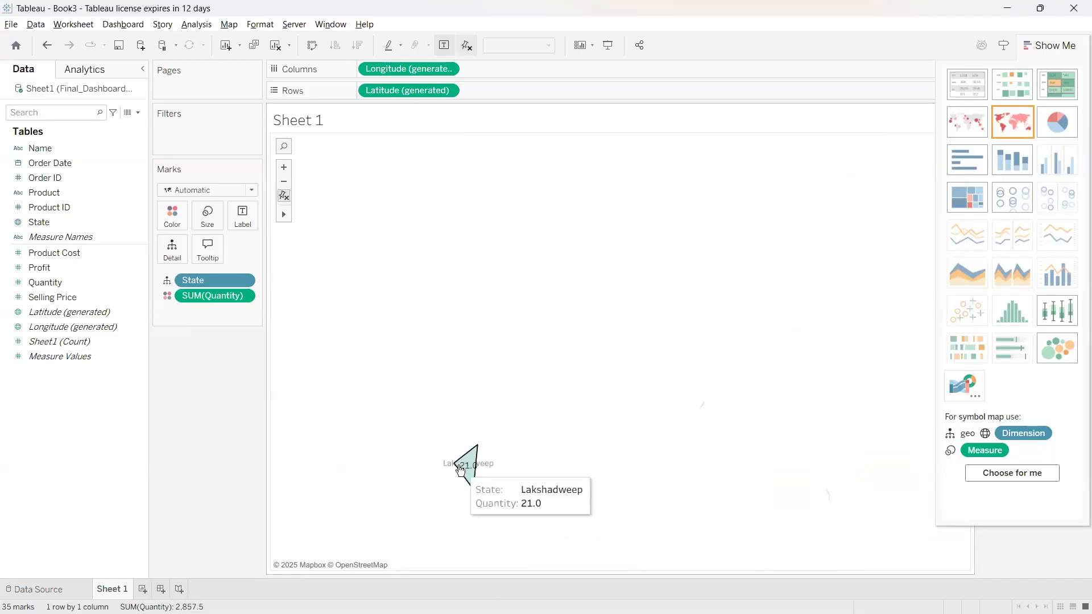
pyautogui.scroll(-5, 459, 466)
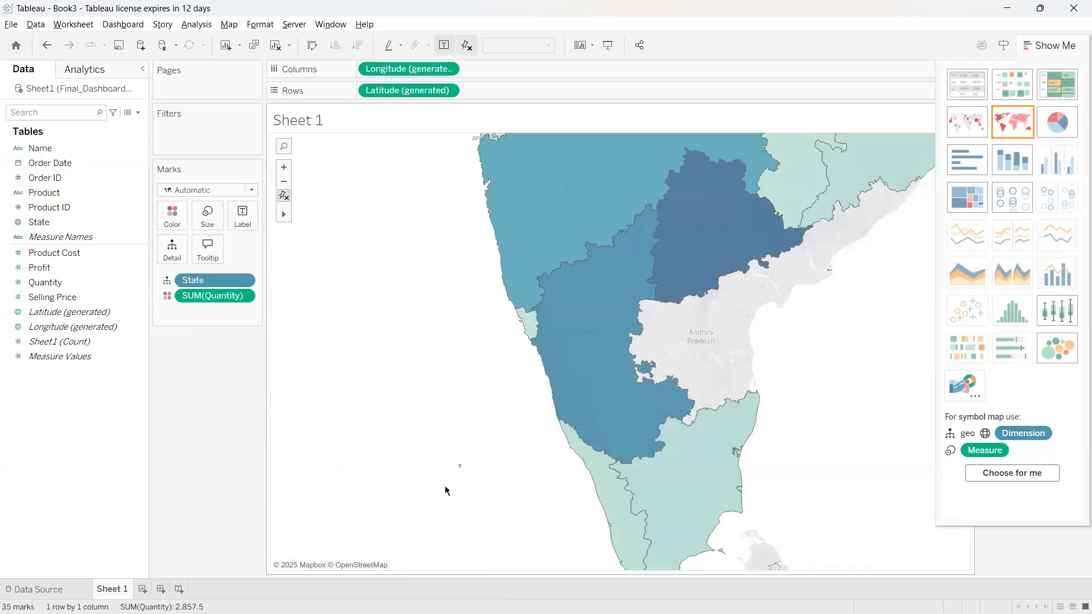
pyautogui.scroll(-6, 469, 490)
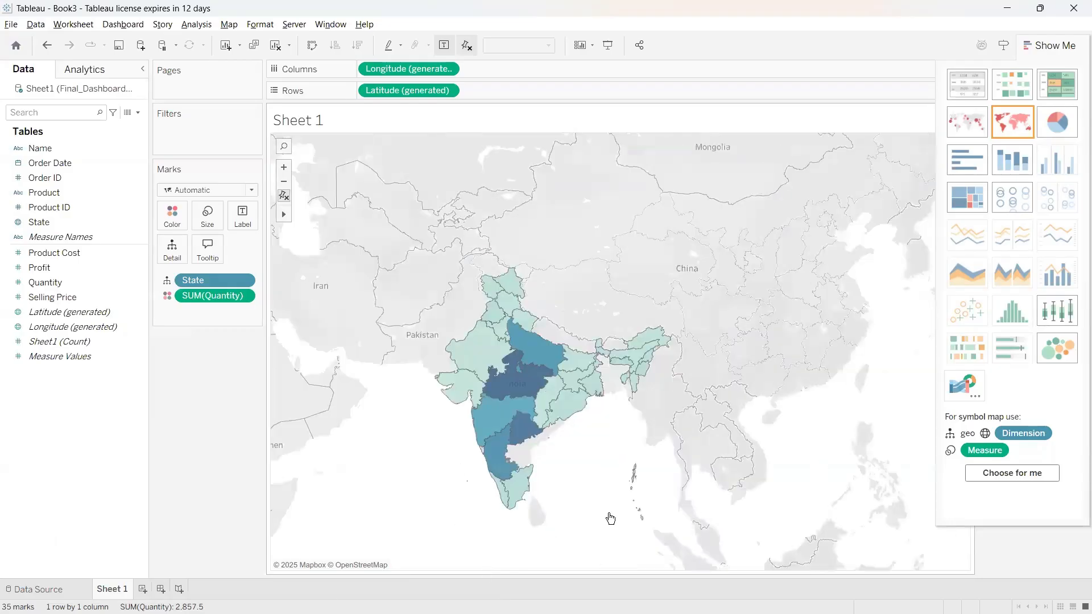
pyautogui.click(243, 216)
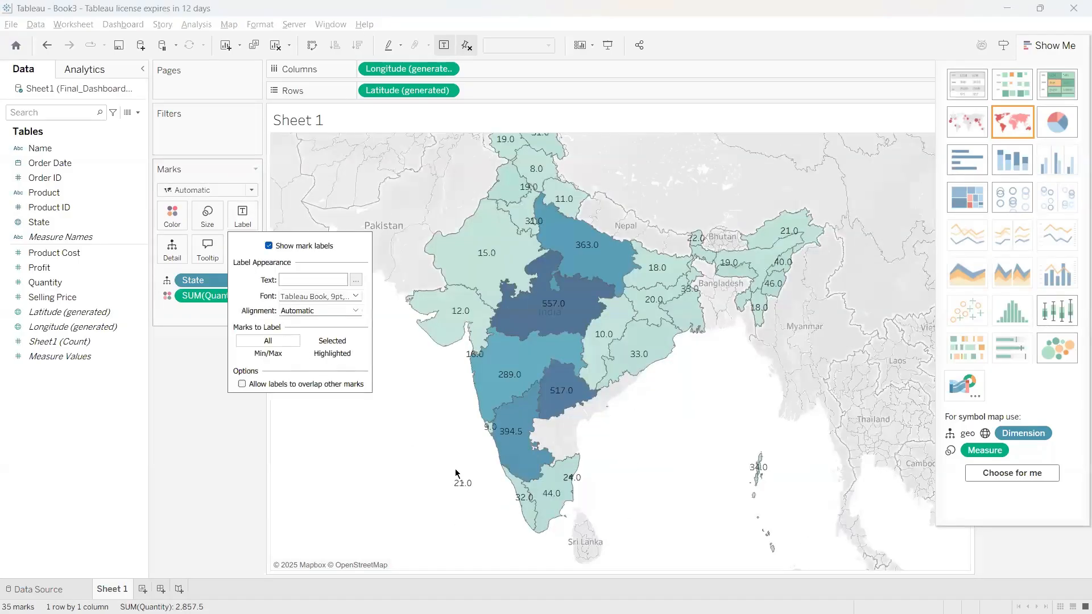
pyautogui.click(443, 495)
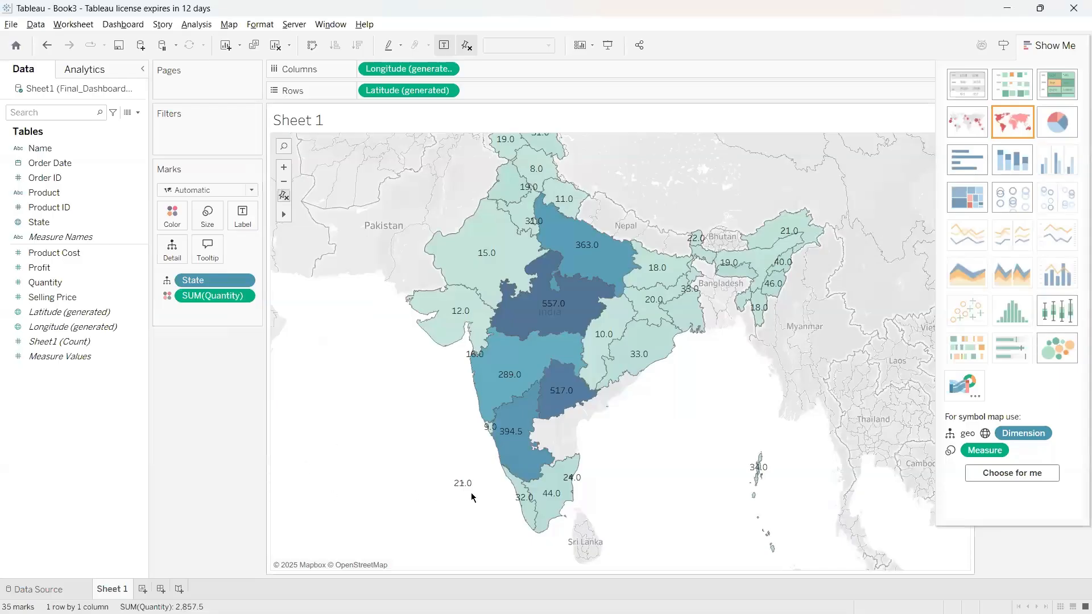
pyautogui.moveTo(757, 476)
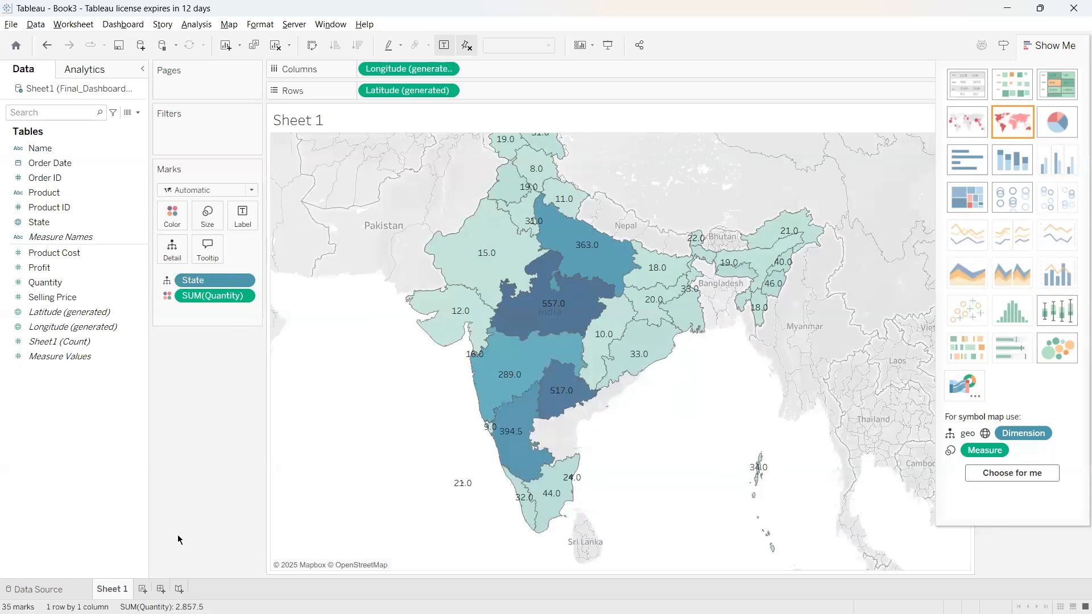
# Step: Add a new worksheet and delete Sheet 1 with the quantity map
pyautogui.click(143, 590)
pyautogui.click(116, 590)
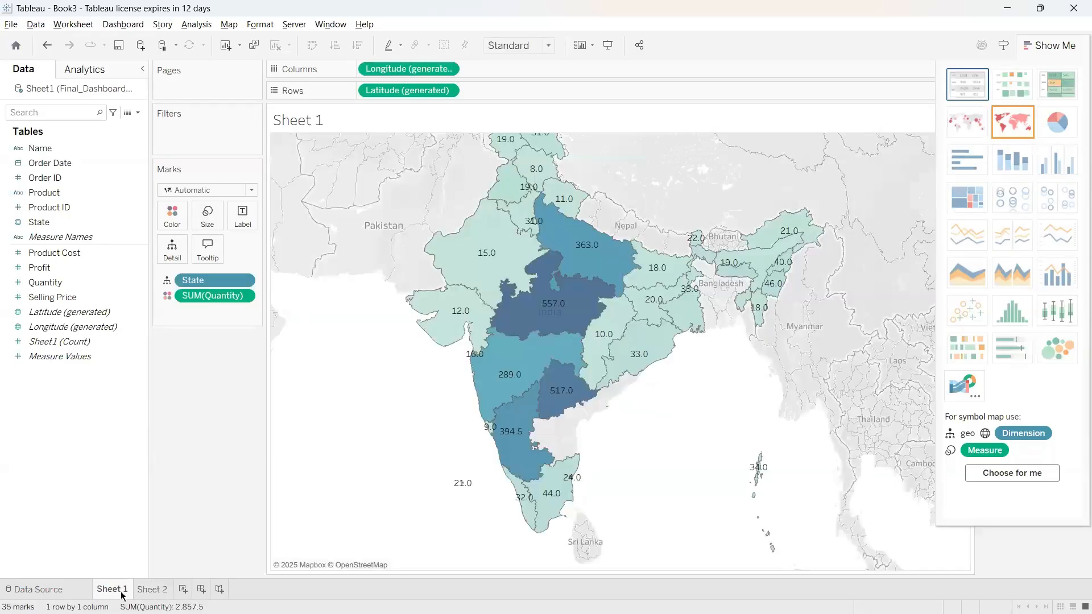
pyautogui.rightClick(120, 590)
pyautogui.click(166, 453)
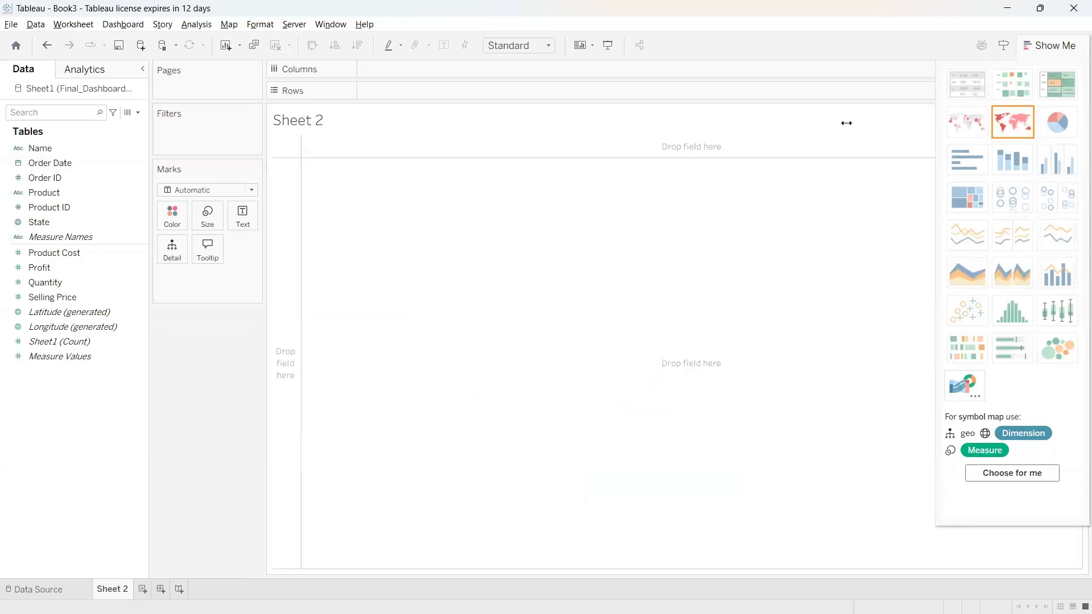
pyautogui.click(94, 267)
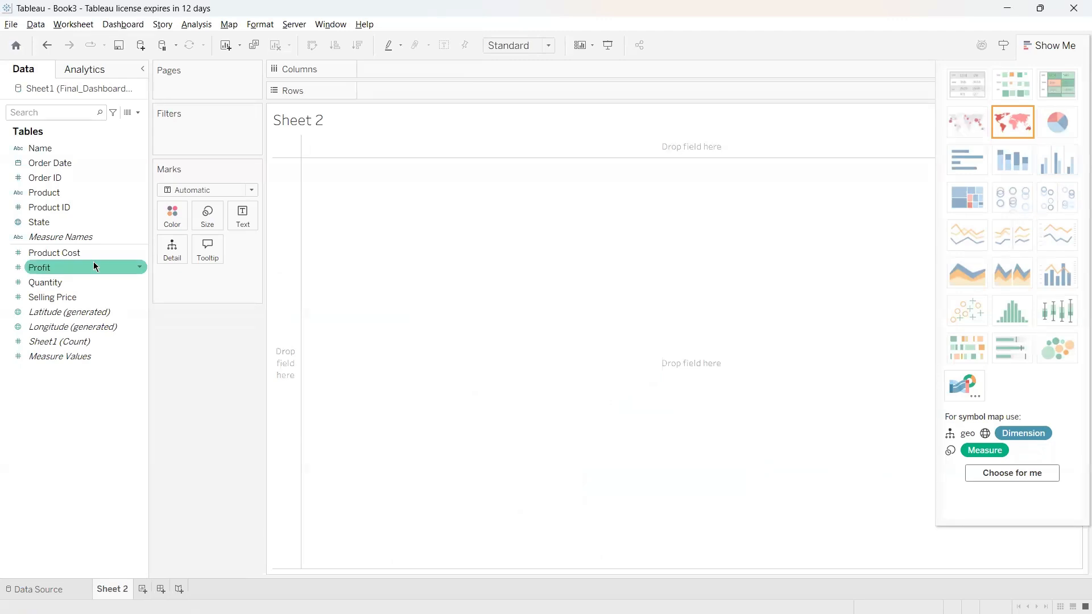
pyautogui.click(8, 207)
pyautogui.click(34, 224)
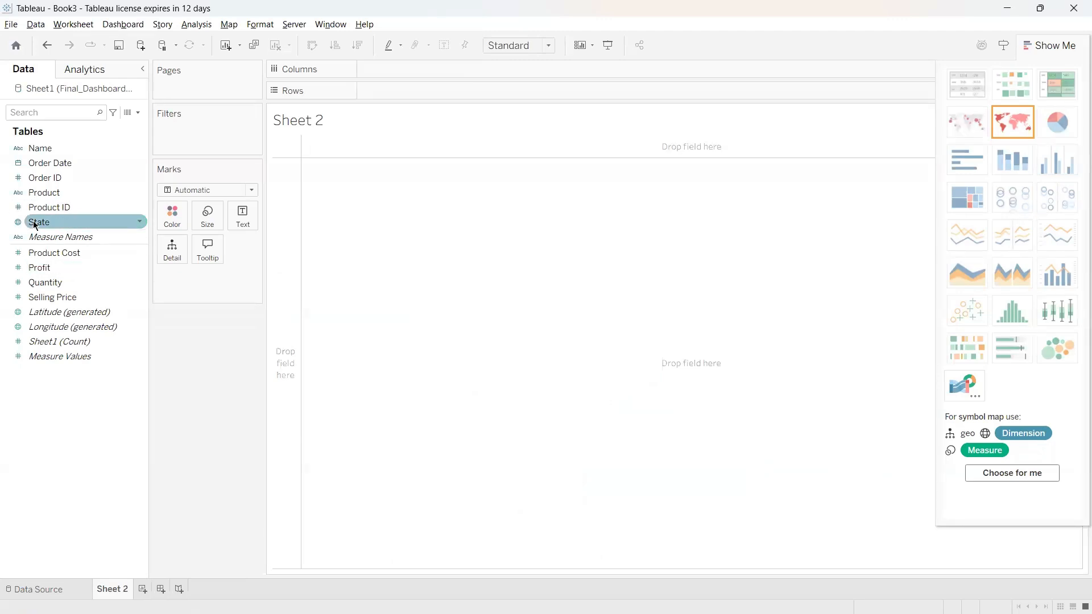
pyautogui.keyDown('ctrl'); pyautogui.click(43, 297); pyautogui.keyUp('ctrl')
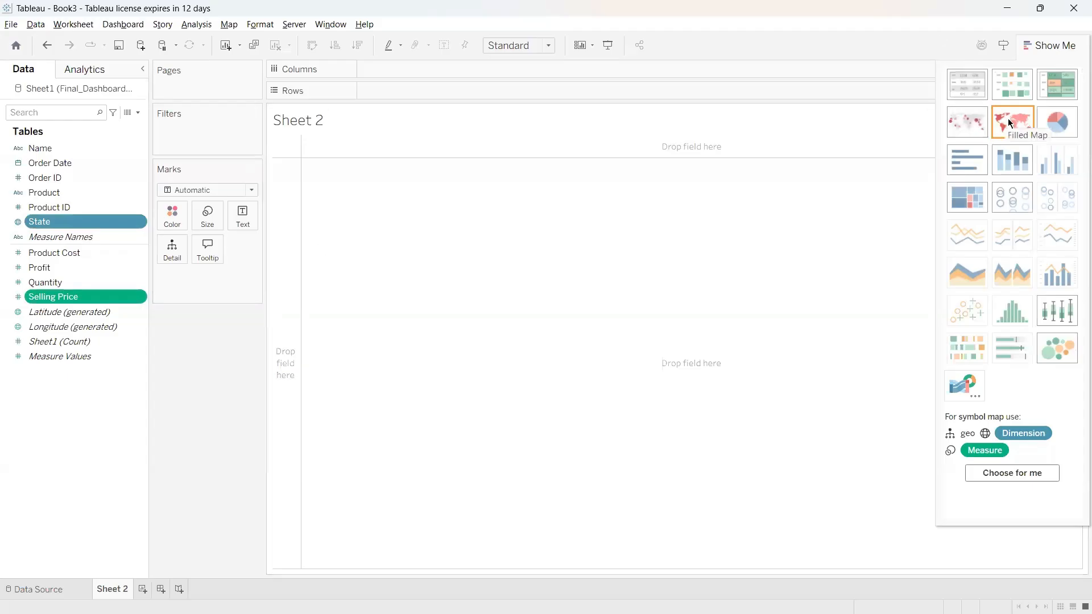
pyautogui.click(46, 296)
# Step: Build a filled map of Profit by State on Sheet 2 and check Rajasthan's tooltip
pyautogui.click(41, 274)
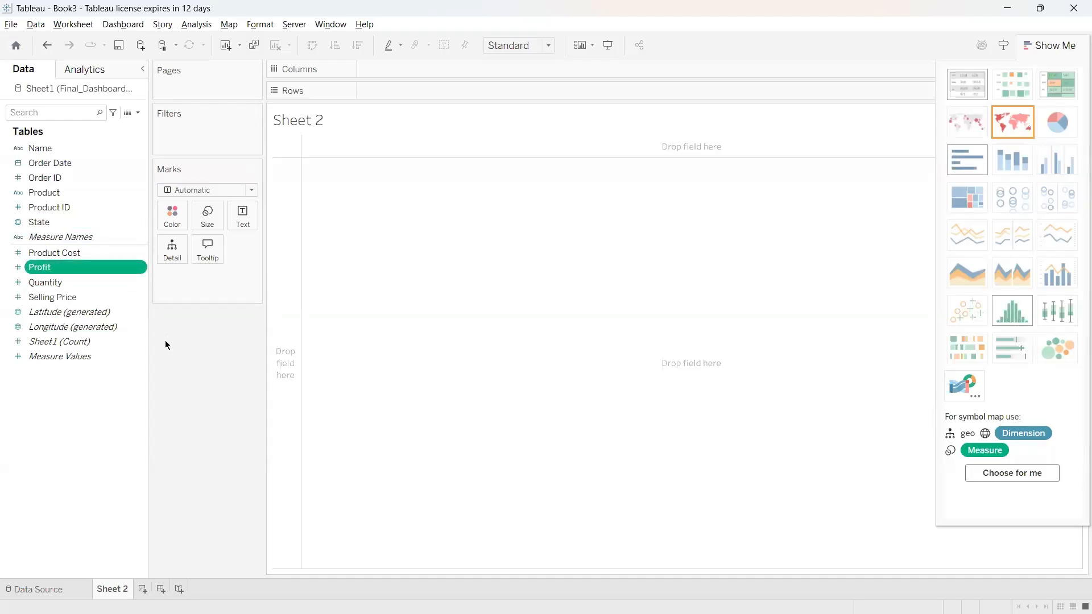
pyautogui.keyDown('ctrl'); pyautogui.click(46, 207); pyautogui.keyUp('ctrl')
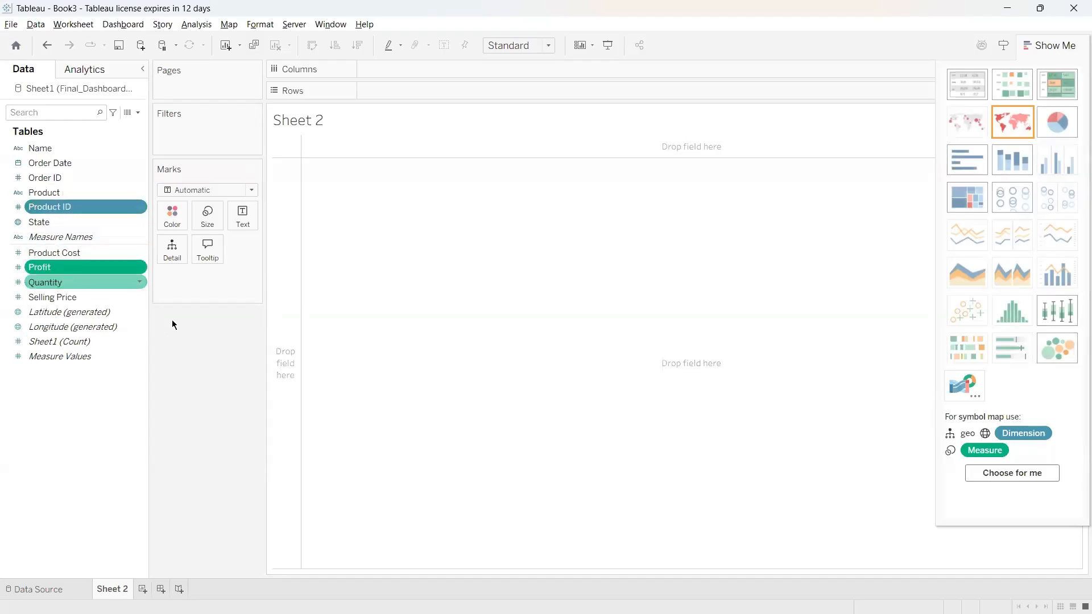
pyautogui.keyDown('ctrl'); pyautogui.click(56, 221); pyautogui.keyUp('ctrl')
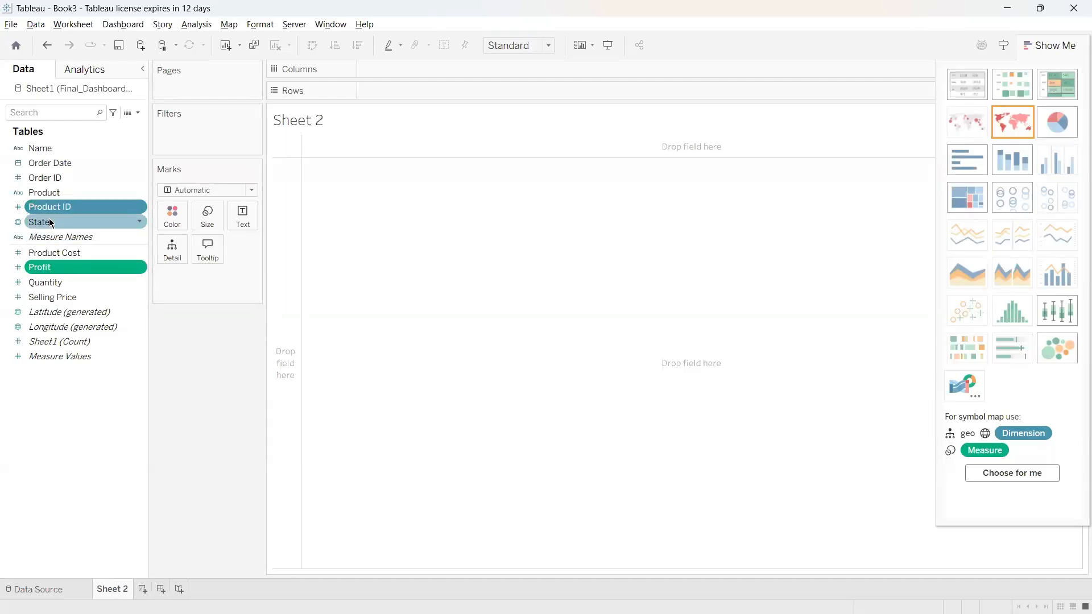
pyautogui.keyDown('ctrl'); pyautogui.click(57, 208); pyautogui.keyUp('ctrl')
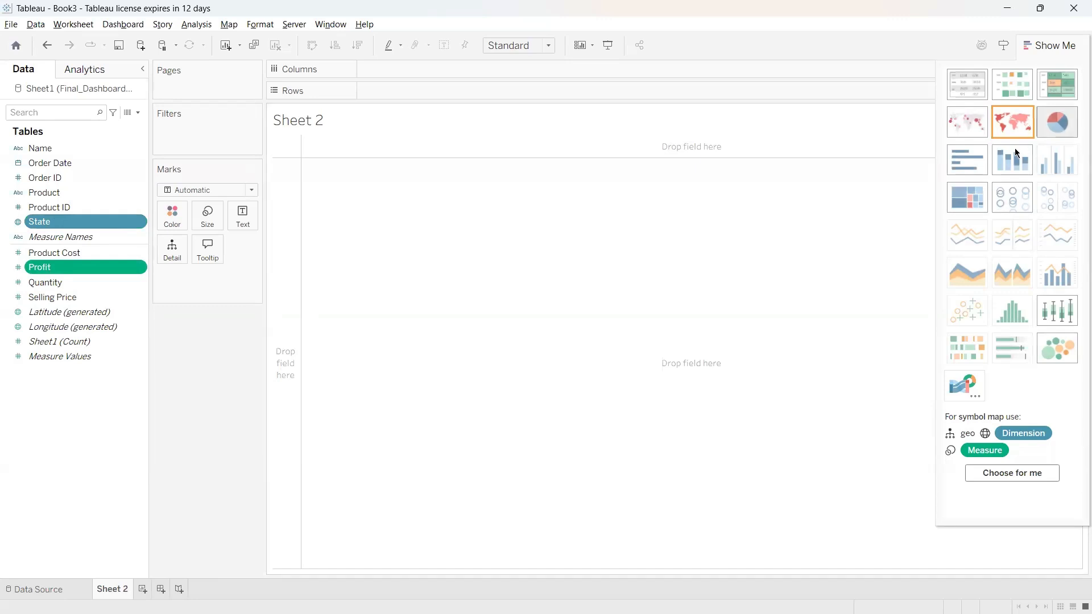
pyautogui.click(1007, 119)
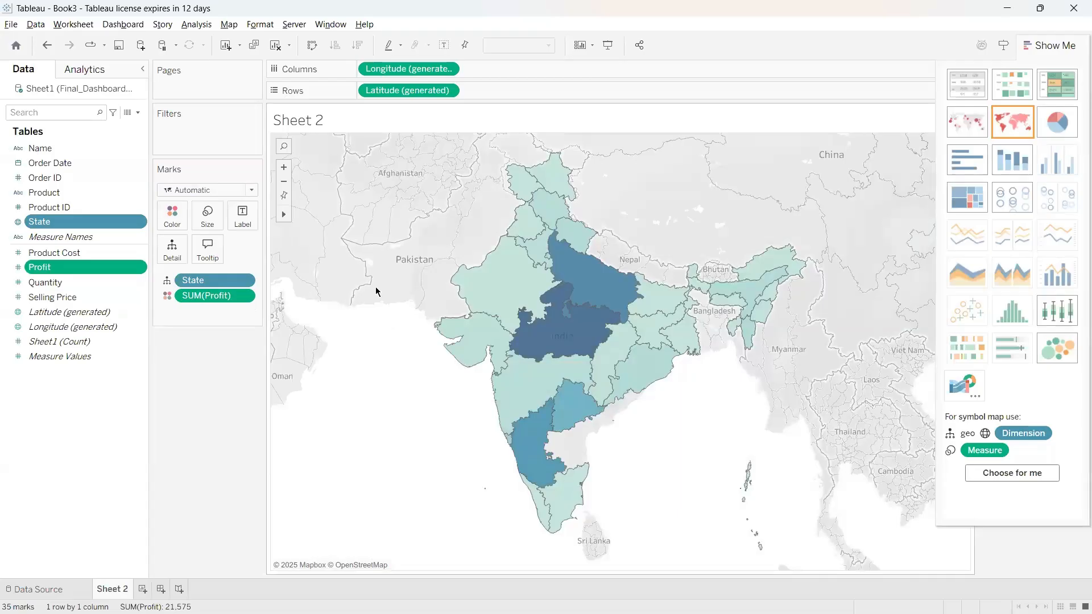
pyautogui.moveTo(495, 263)
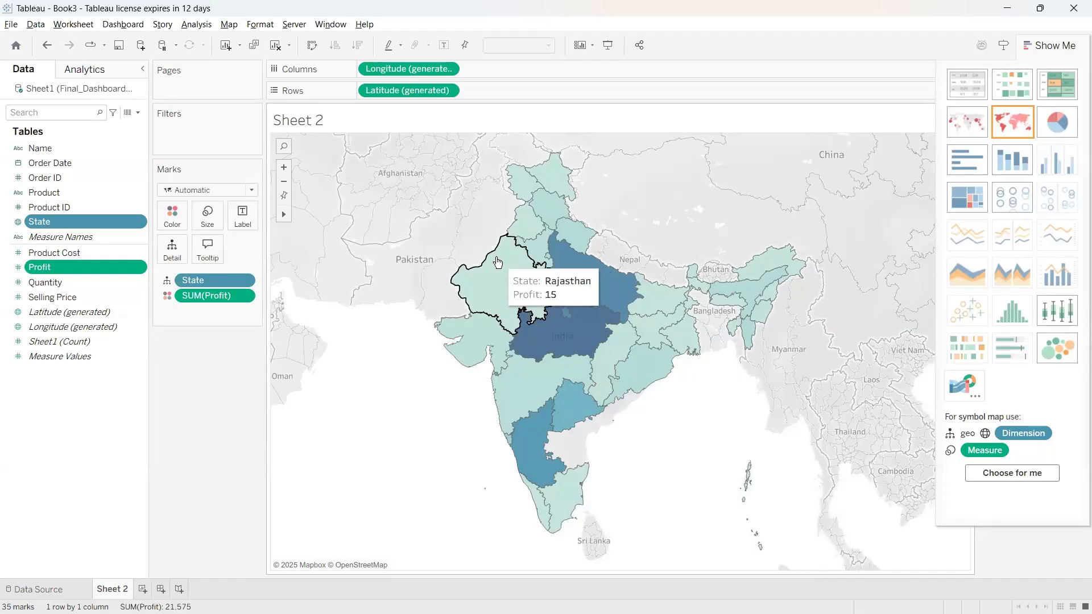
# Step: Open the map's background layer settings and turn off the Base and Land Cover layers
pyautogui.click(228, 24)
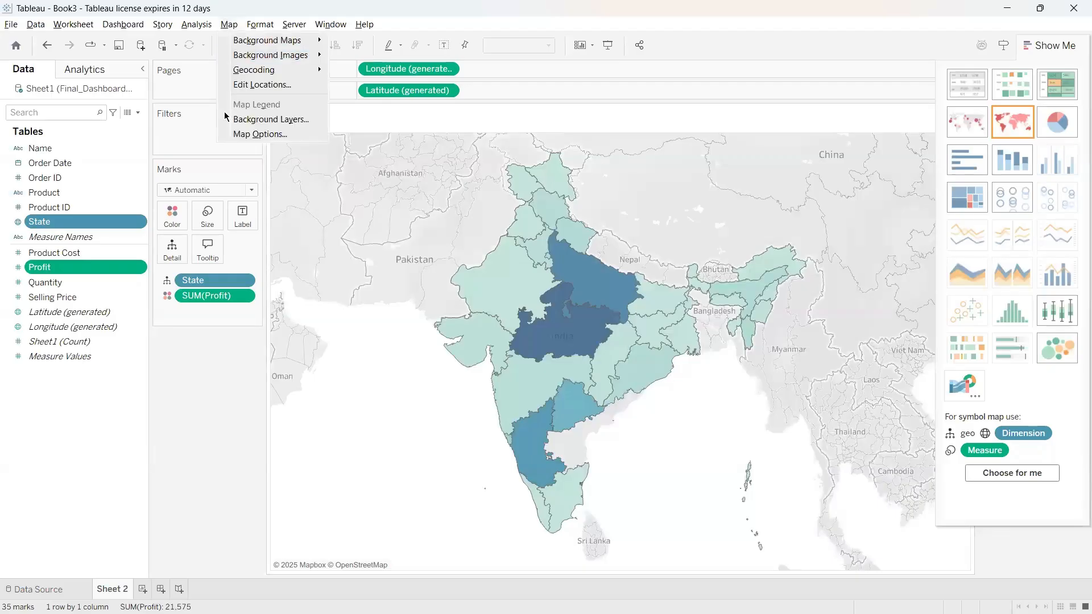
pyautogui.click(268, 120)
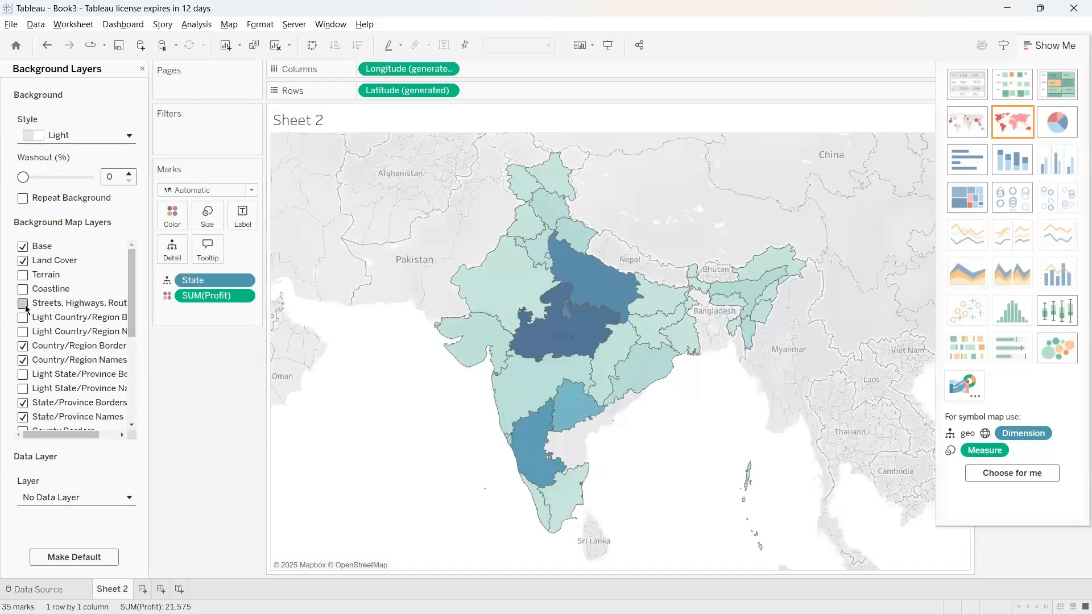
pyautogui.click(22, 246)
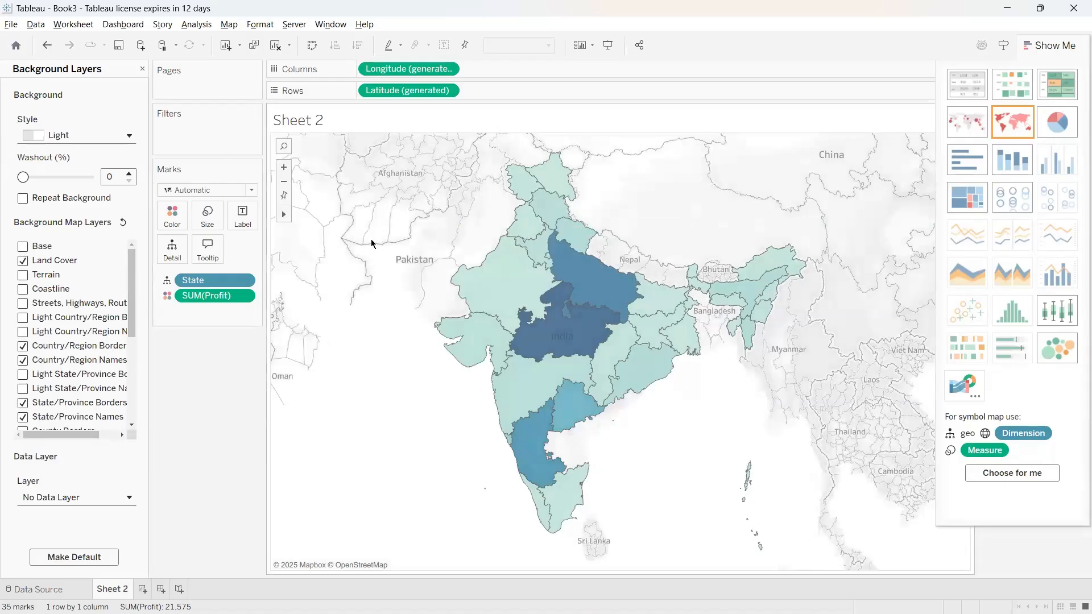
pyautogui.click(23, 263)
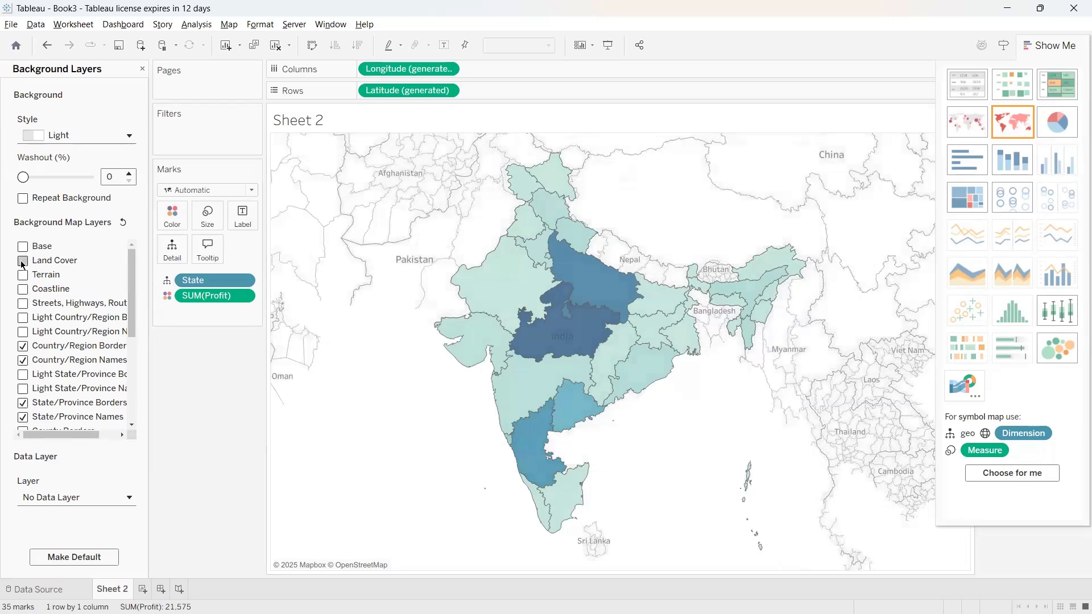
pyautogui.click(23, 263)
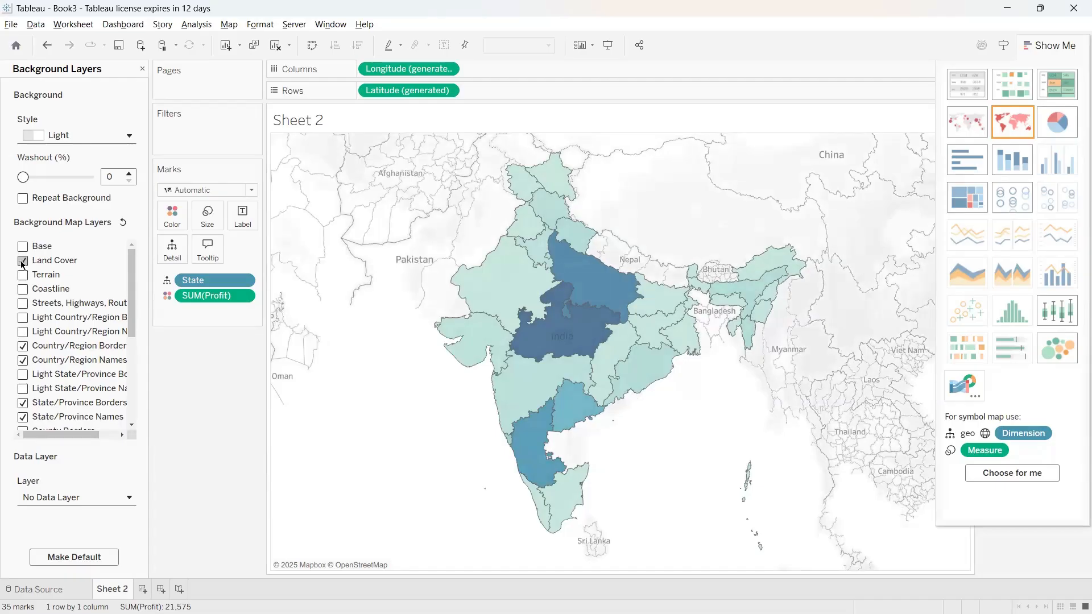
pyautogui.click(22, 262)
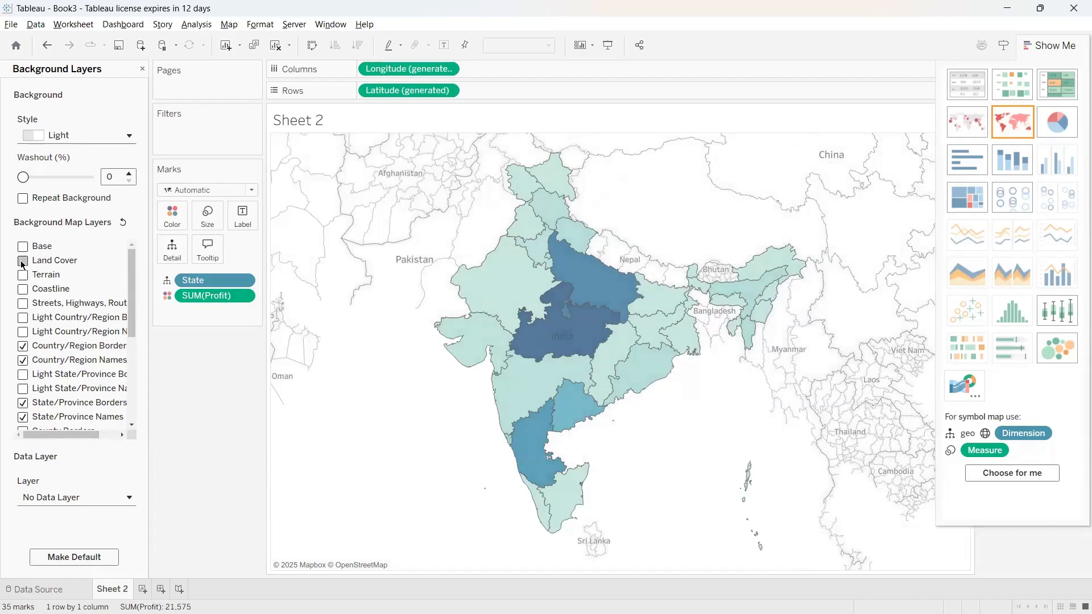
# Step: Hide the country/region borders and country/region names on the background map
pyautogui.click(23, 347)
pyautogui.click(21, 360)
pyautogui.click(22, 360)
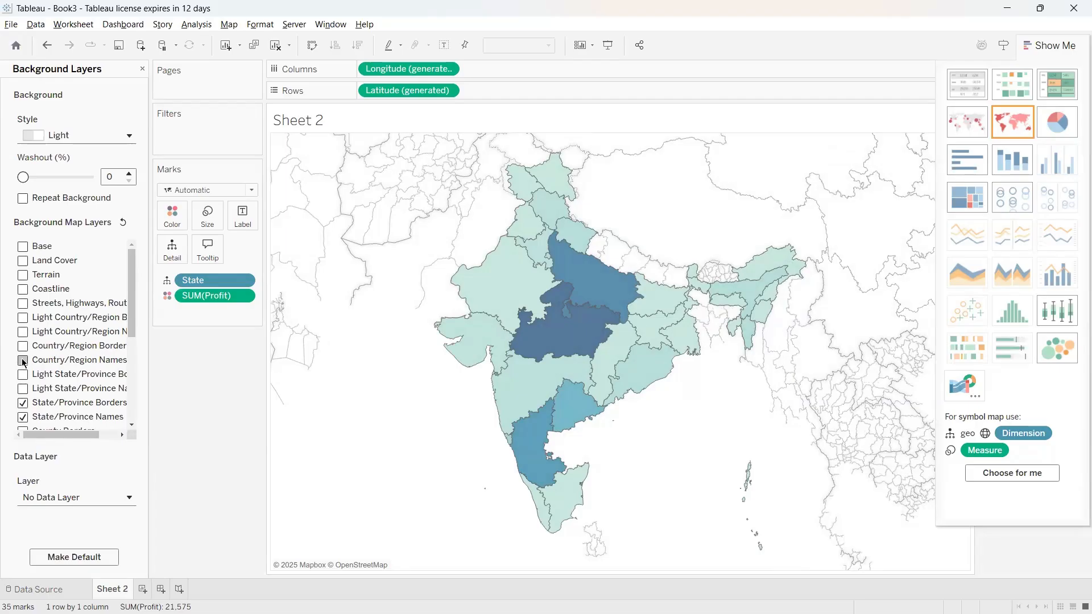
pyautogui.click(23, 360)
# Step: Turn on the Cities background layer and check the city names inside Madhya Pradesh up close
pyautogui.scroll(-4, 23, 362)
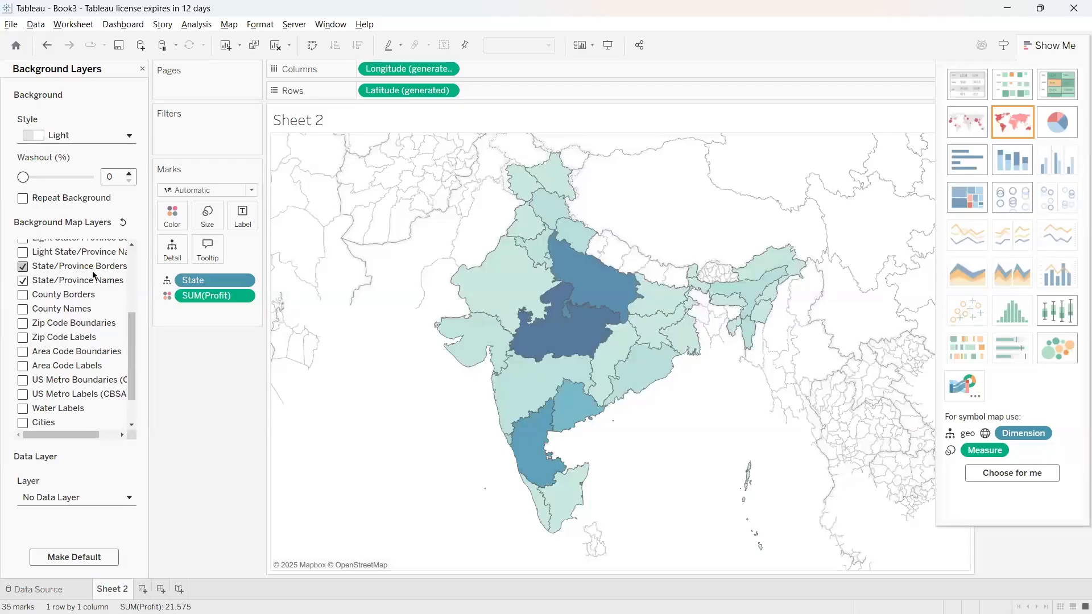
pyautogui.hscroll(3, 111, 275)
pyautogui.hscroll(-2, 110, 275)
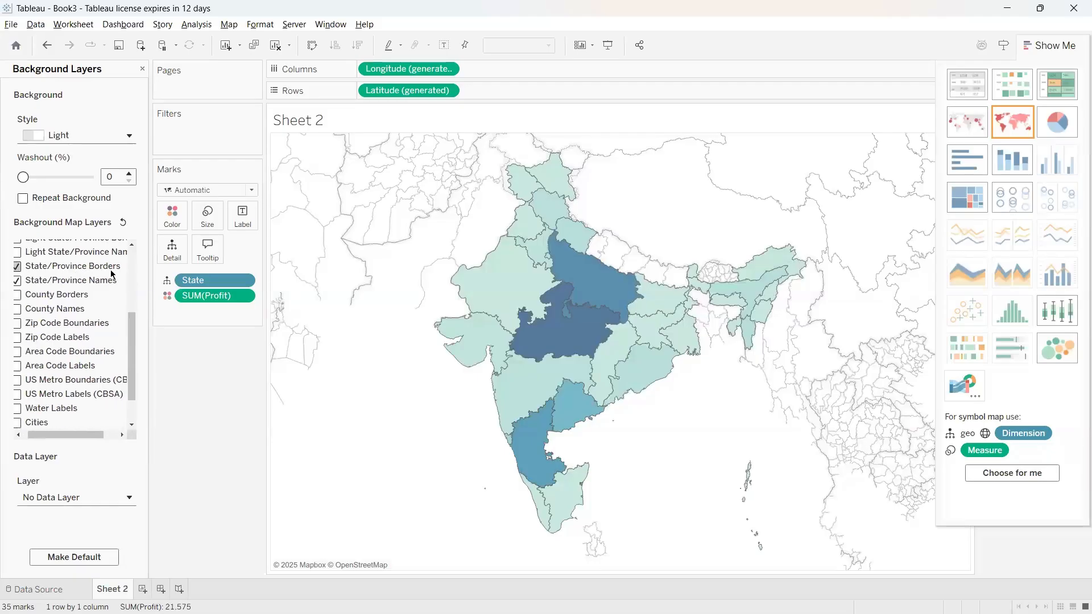
pyautogui.hscroll(-1, 111, 274)
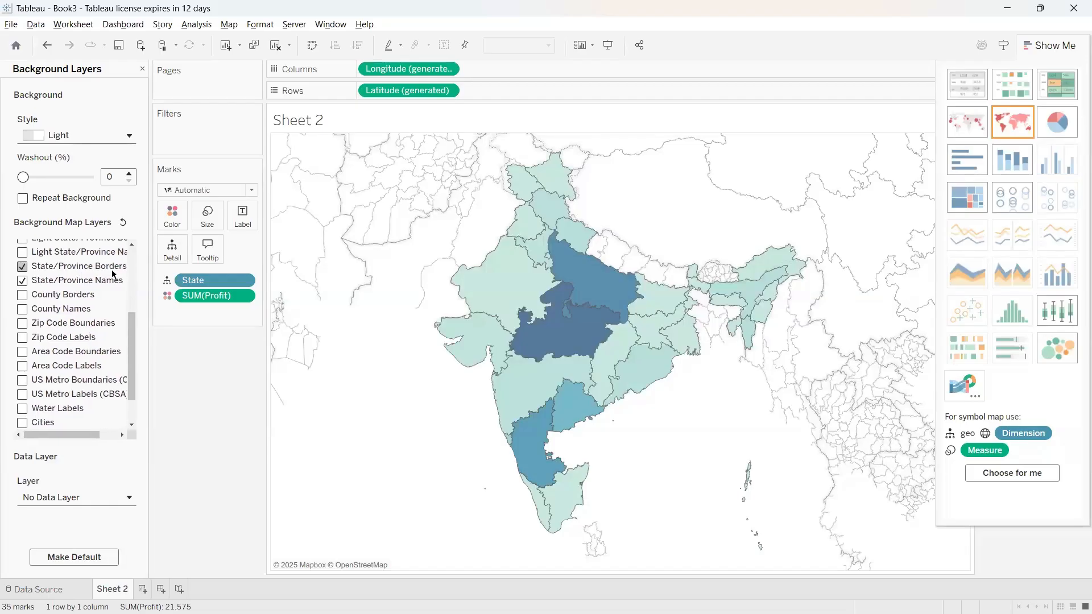
pyautogui.scroll(-1, 22, 324)
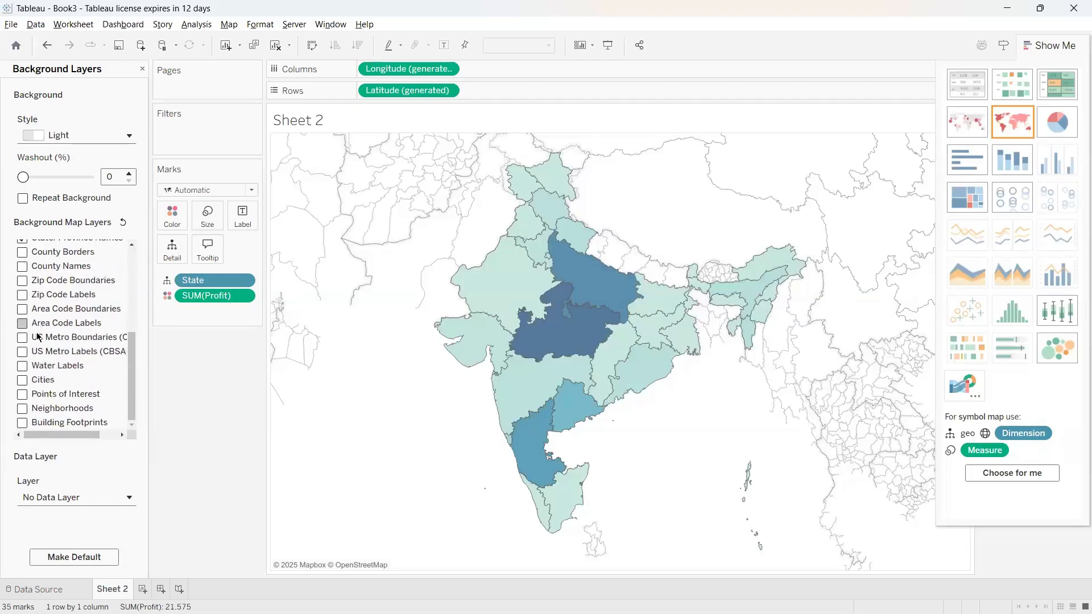
pyautogui.click(21, 423)
pyautogui.click(21, 395)
pyautogui.click(21, 380)
pyautogui.click(22, 394)
pyautogui.scroll(2, 528, 351)
pyautogui.scroll(3, 528, 351)
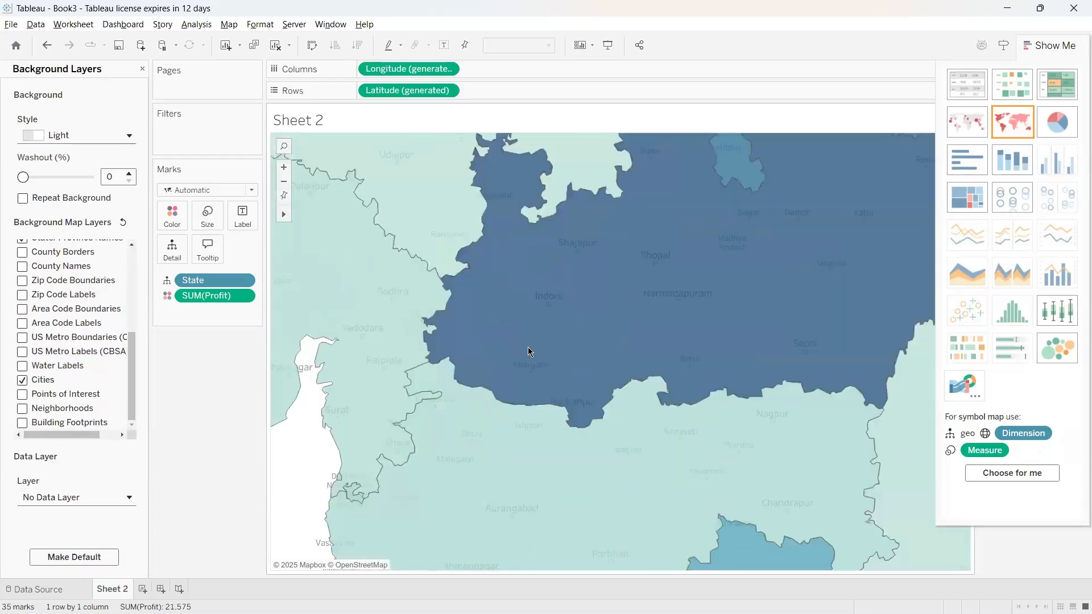
pyautogui.scroll(3, 528, 348)
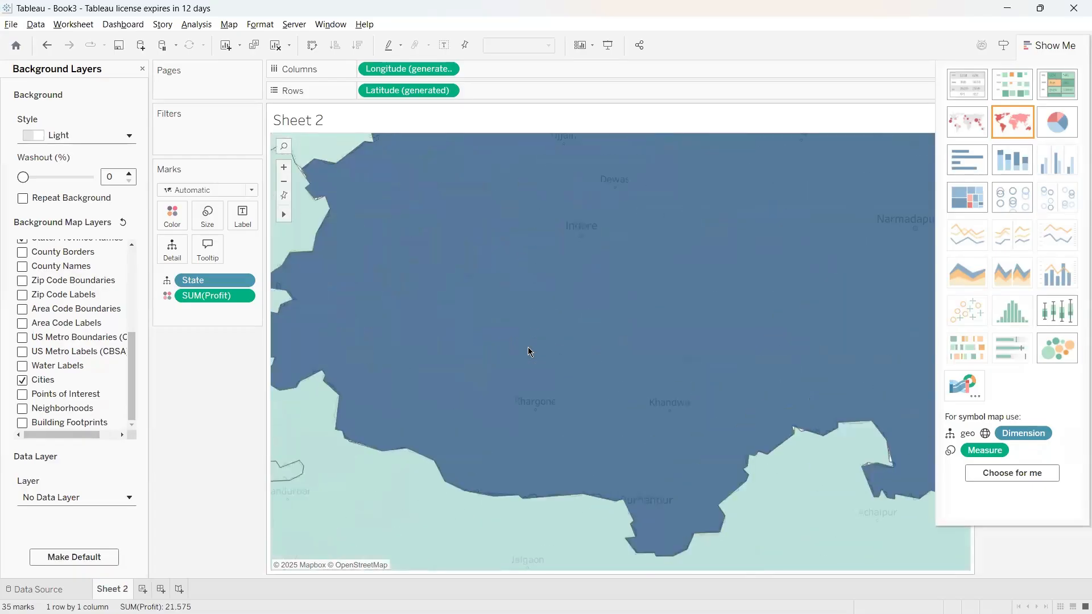
# Step: Try the Water Labels and Zip Code Labels background layers over Madhya Pradesh and turn both off again
pyautogui.click(22, 380)
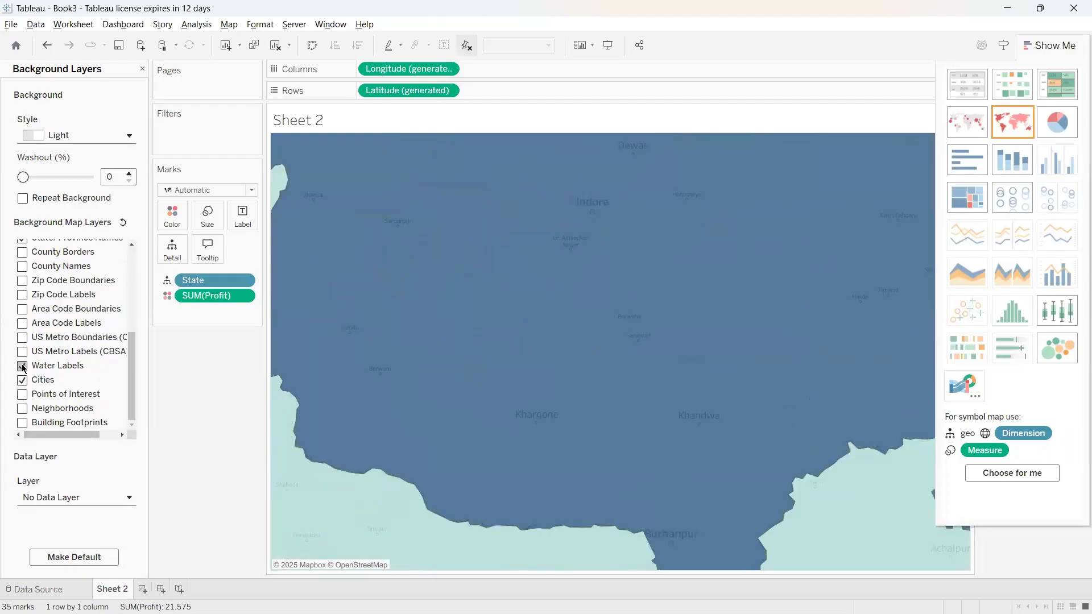
pyautogui.click(23, 367)
pyautogui.click(22, 294)
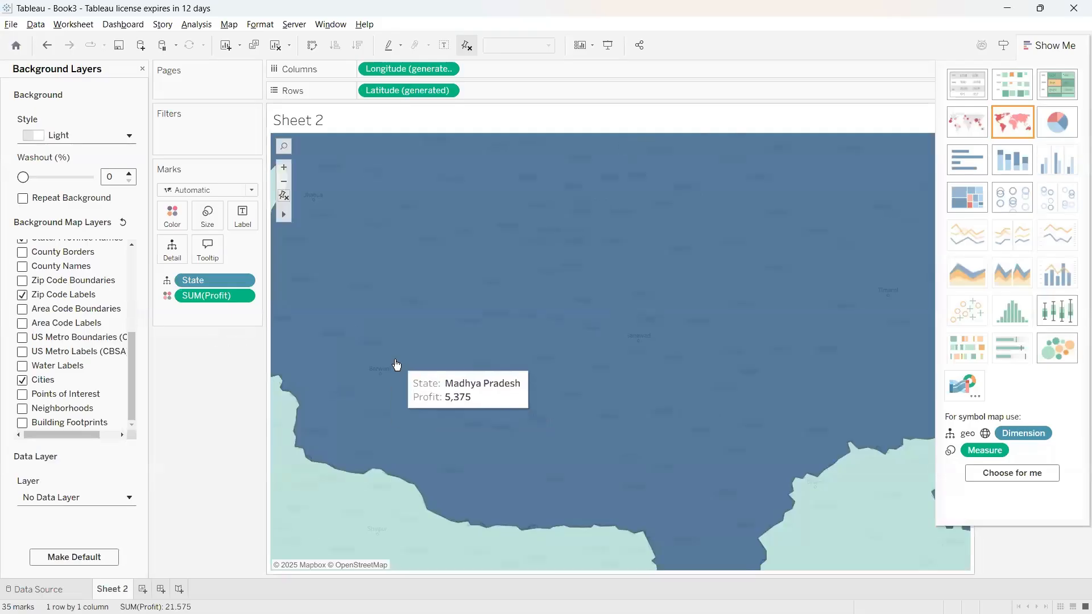
pyautogui.scroll(-1, 397, 364)
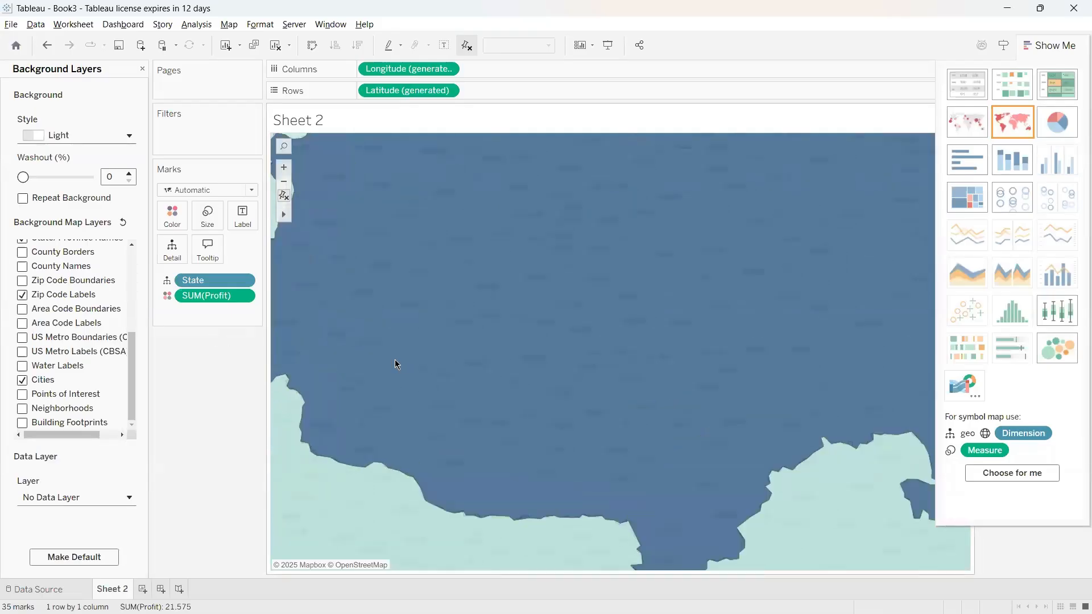
pyautogui.scroll(3, 395, 360)
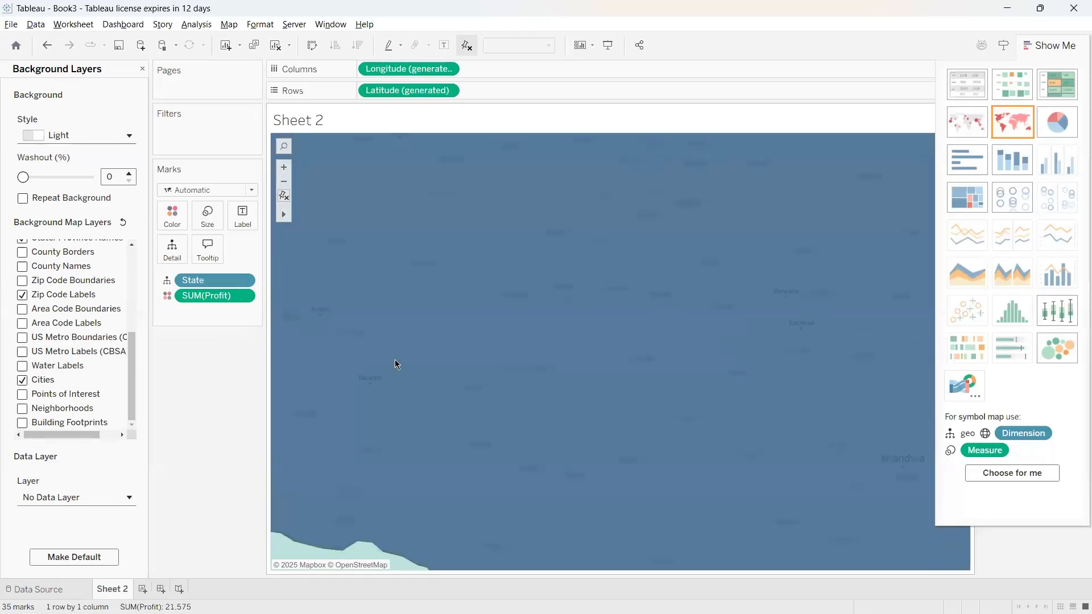
pyautogui.click(23, 296)
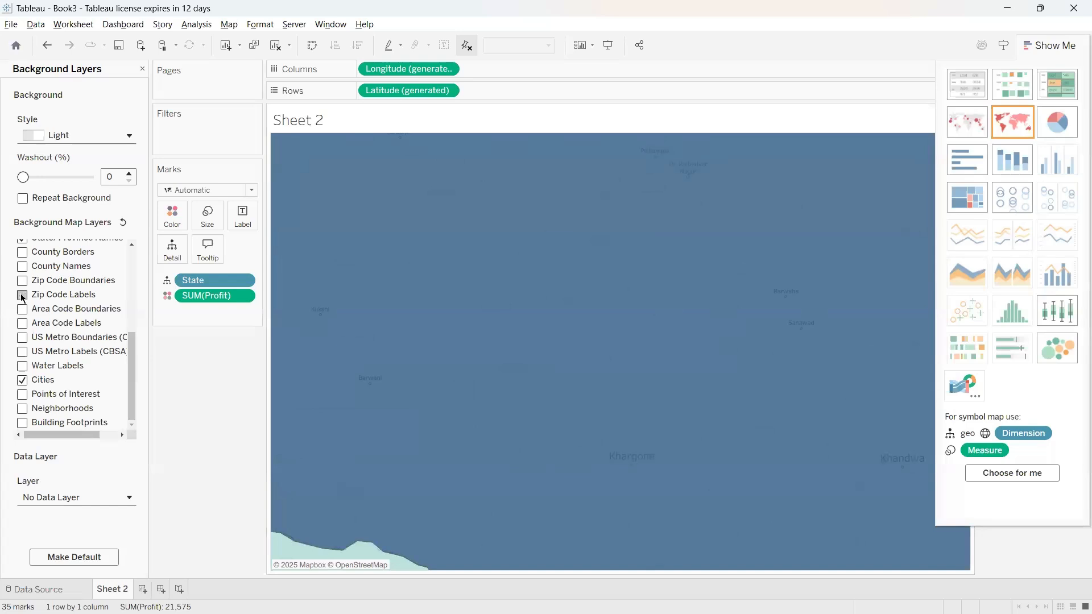
# Step: Turn on the County Borders background layer and check the borders inside Madhya Pradesh
pyautogui.scroll(3, 23, 310)
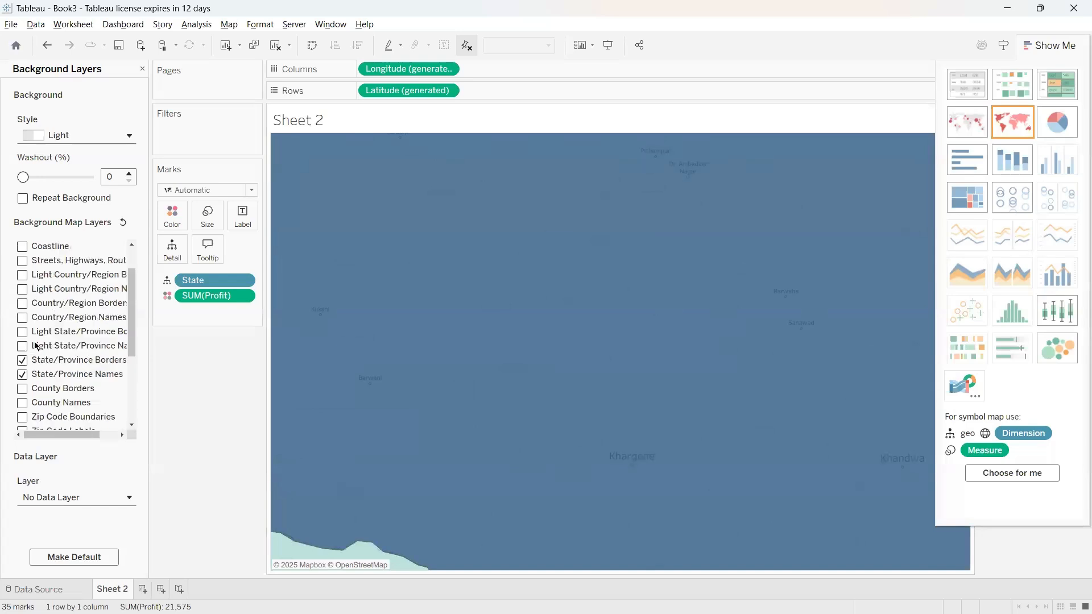
pyautogui.click(23, 388)
pyautogui.scroll(-3, 429, 420)
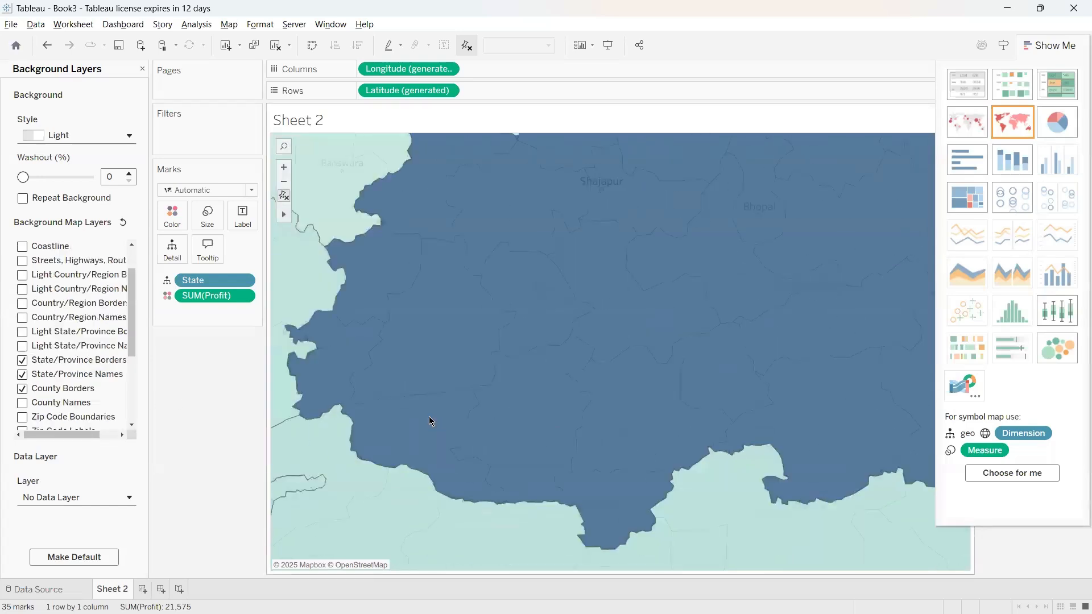
pyautogui.moveTo(429, 421)
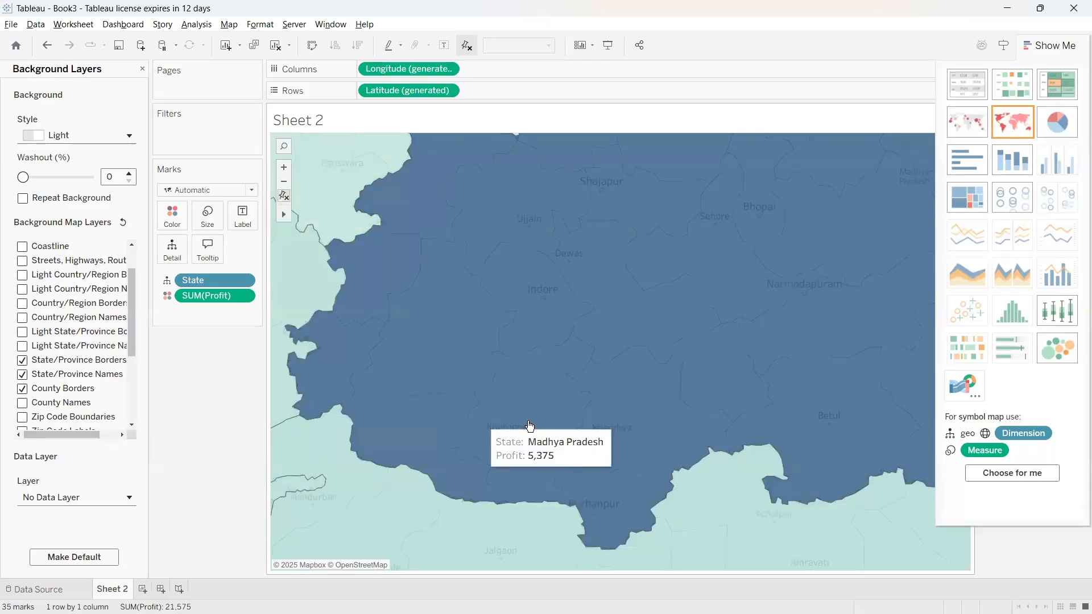
pyautogui.scroll(-2, 472, 392)
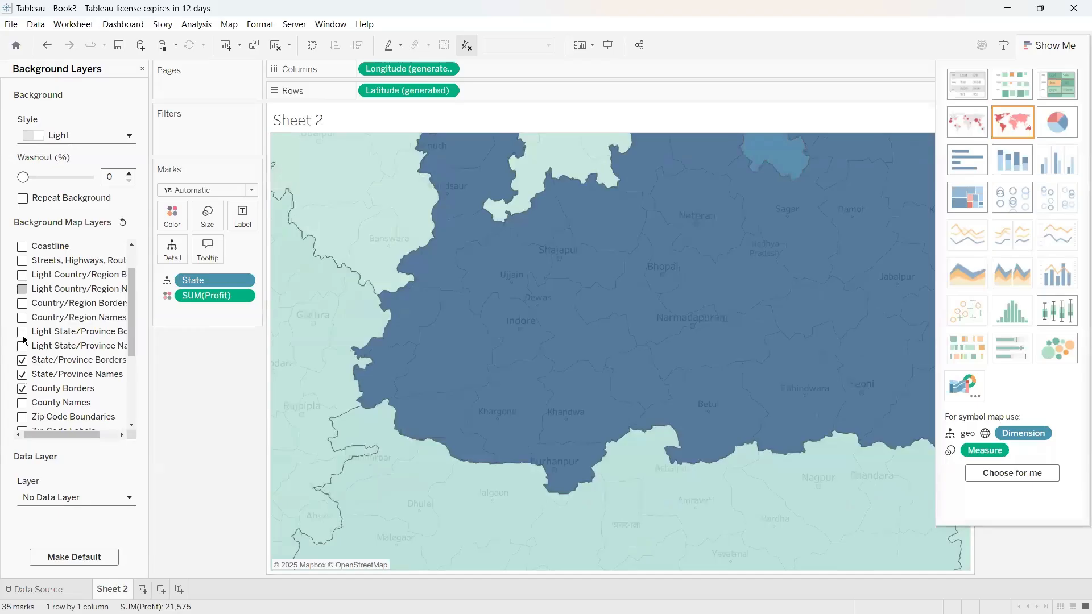
# Step: Turn on the Light State/Province Borders and Names, Country/Region Borders and Names, and Streets, Highways, Routes background layers
pyautogui.hscroll(2, 47, 344)
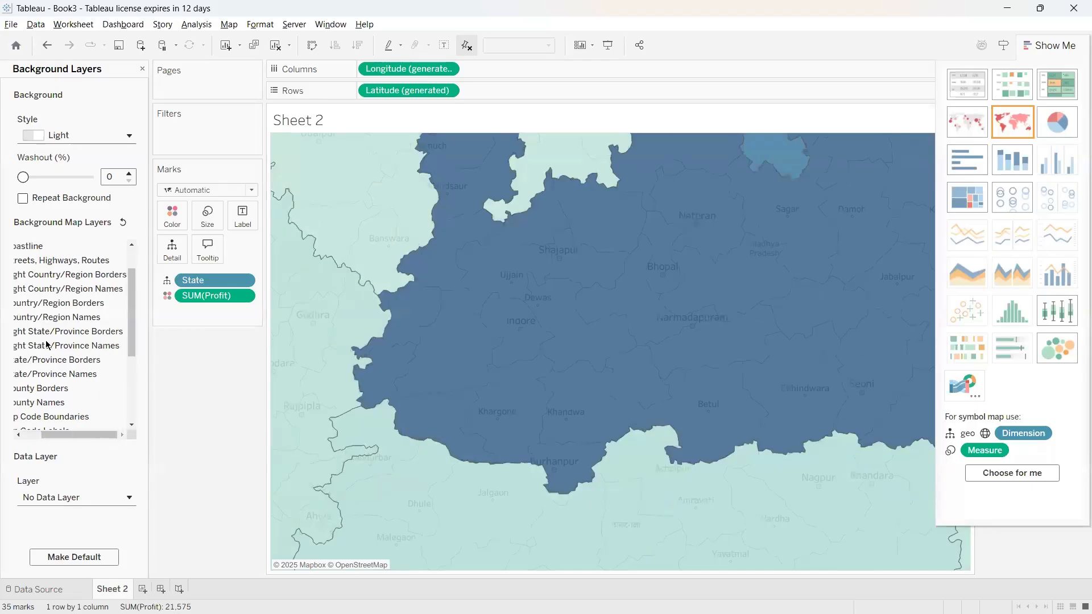
pyautogui.hscroll(-2, 47, 345)
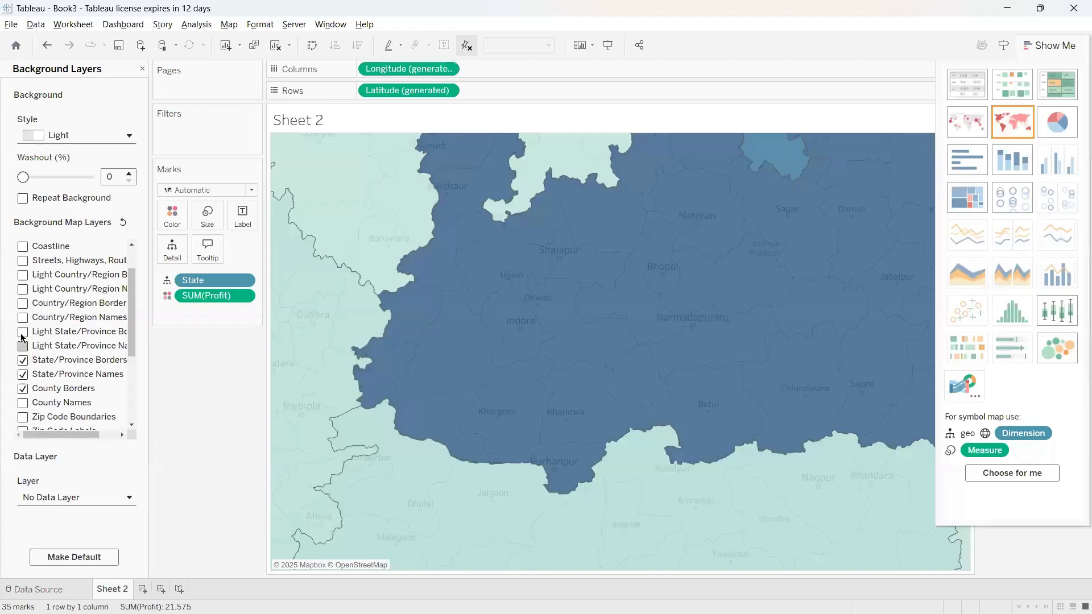
pyautogui.click(23, 332)
pyautogui.click(23, 346)
pyautogui.click(23, 317)
pyautogui.click(22, 306)
pyautogui.hscroll(2, 22, 310)
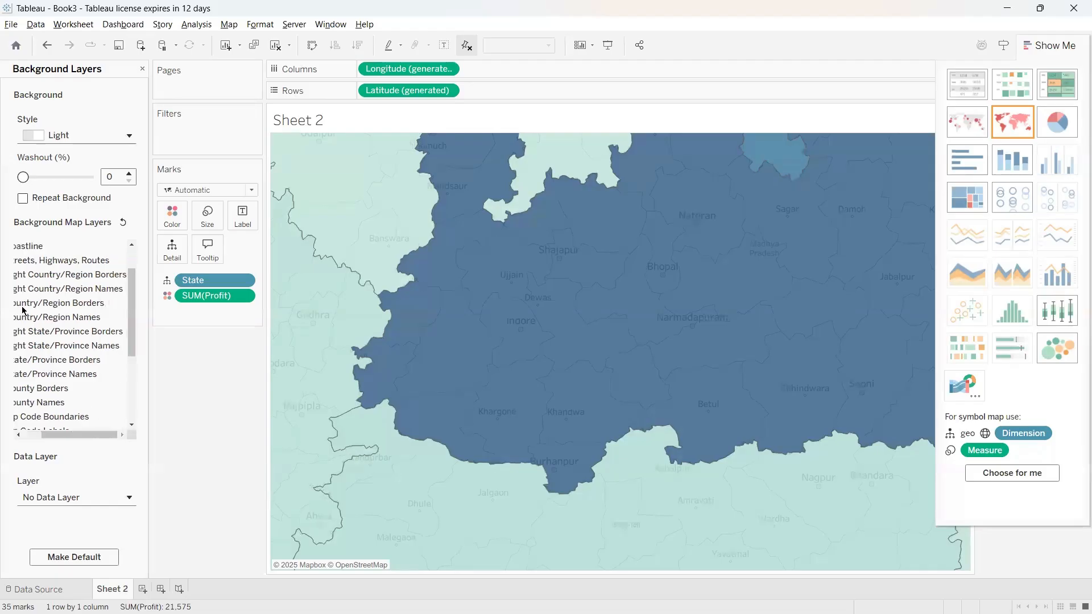
pyautogui.hscroll(-2, 22, 311)
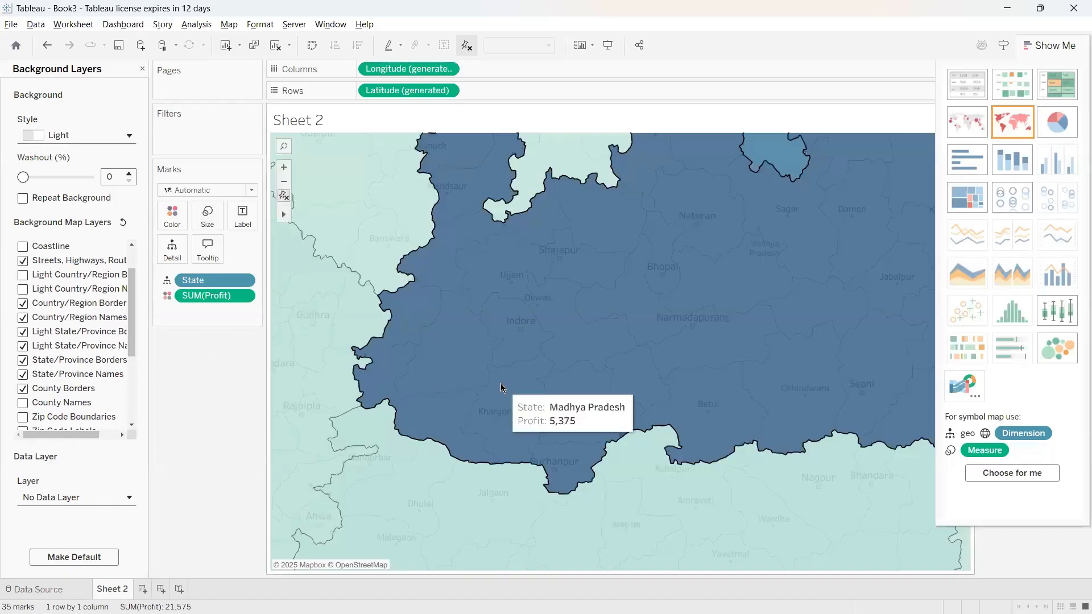
# Step: Examine the enabled borders and place names across India with Maharashtra selected, and clear the selection
pyautogui.scroll(2, 500, 383)
pyautogui.scroll(-2, 466, 456)
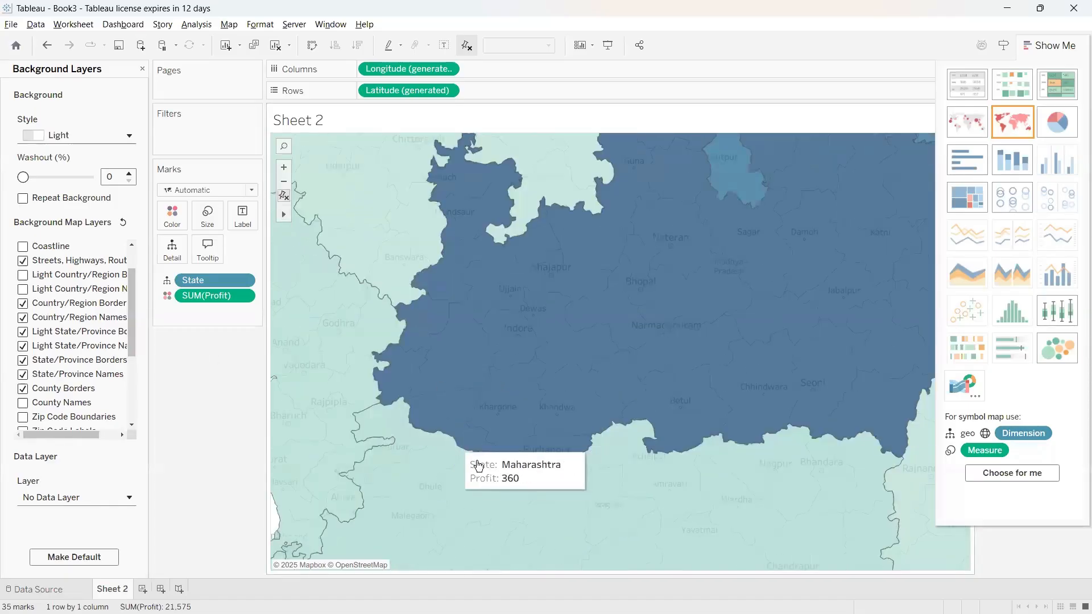
pyautogui.click(417, 483)
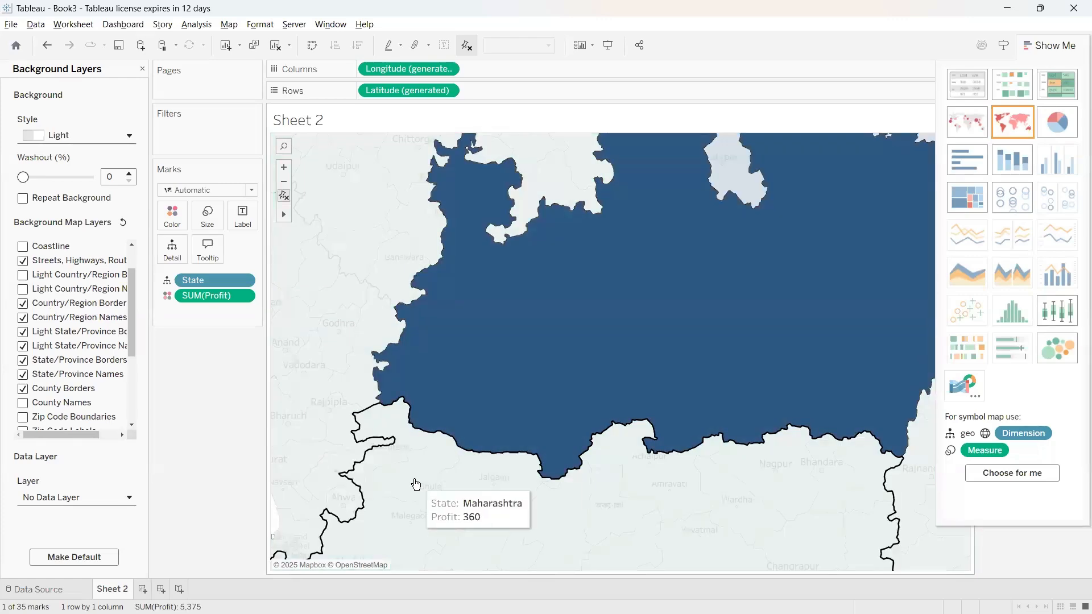
pyautogui.scroll(-3, 414, 479)
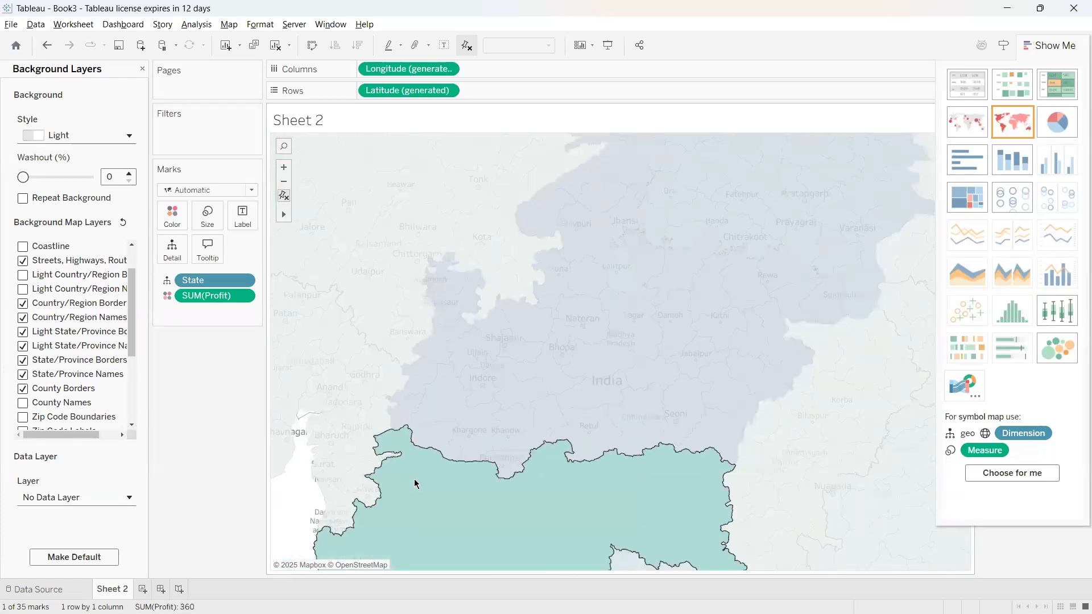
pyautogui.scroll(-2, 415, 483)
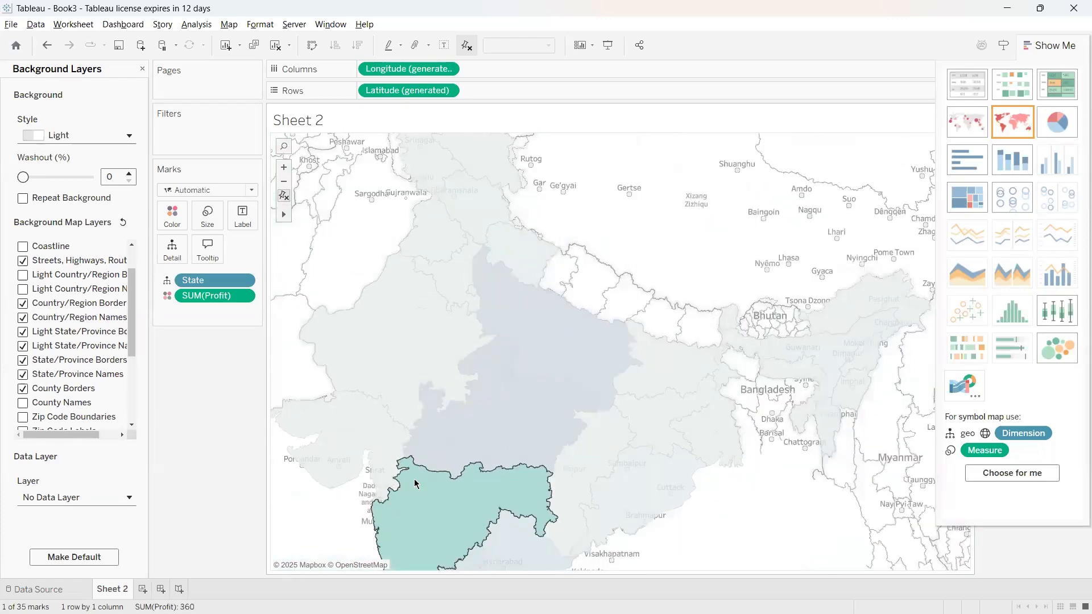
pyautogui.scroll(-2, 415, 484)
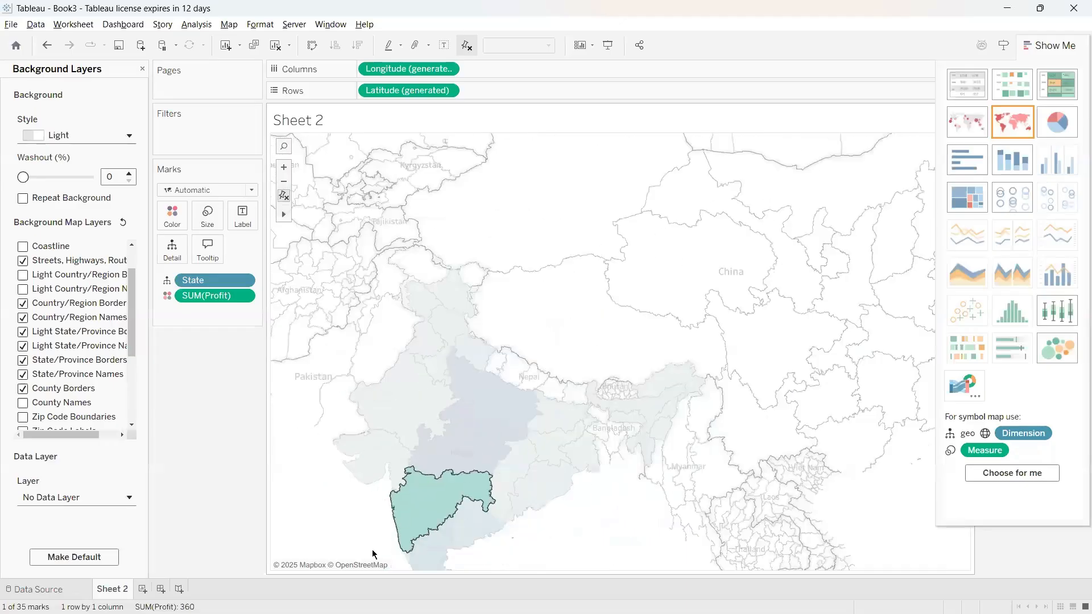
pyautogui.click(365, 565)
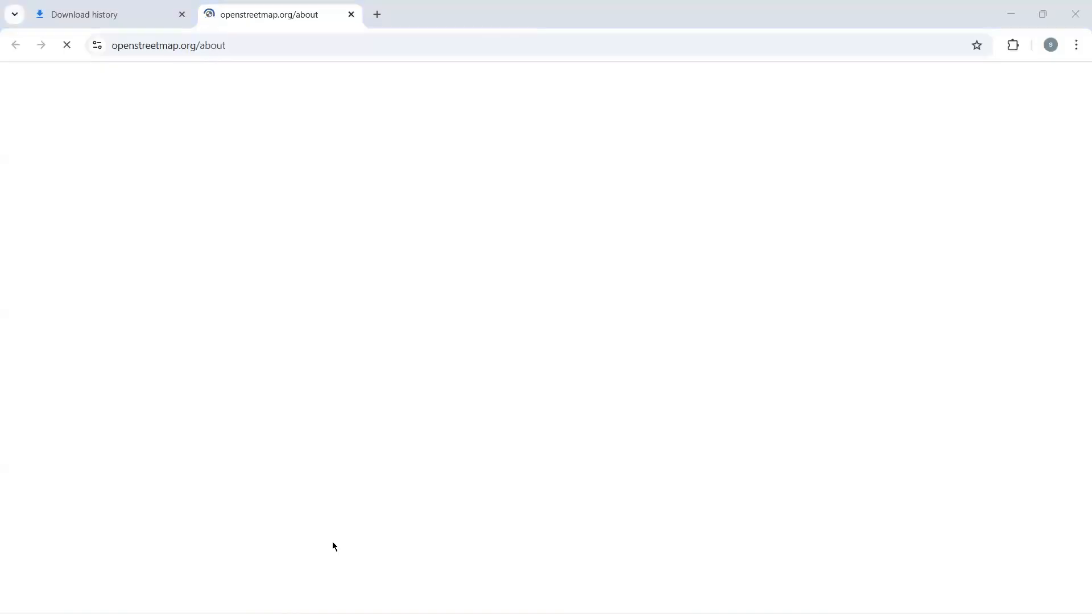
pyautogui.hotkey('alt', 'Tab')
pyautogui.scroll(-3, 333, 518)
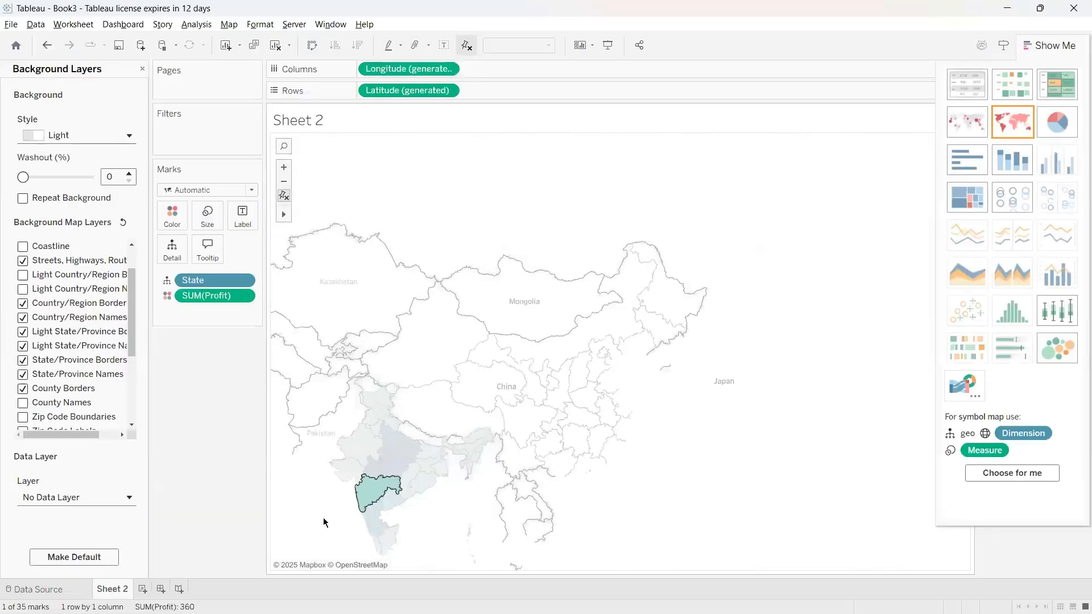
pyautogui.scroll(5, 342, 535)
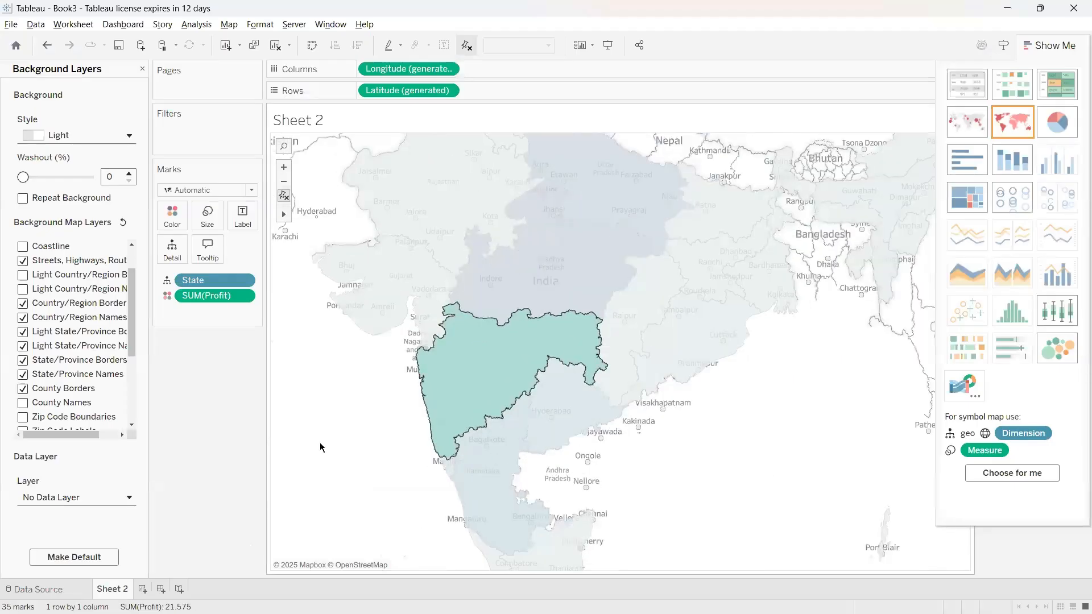
pyautogui.click(320, 443)
pyautogui.moveTo(443, 344)
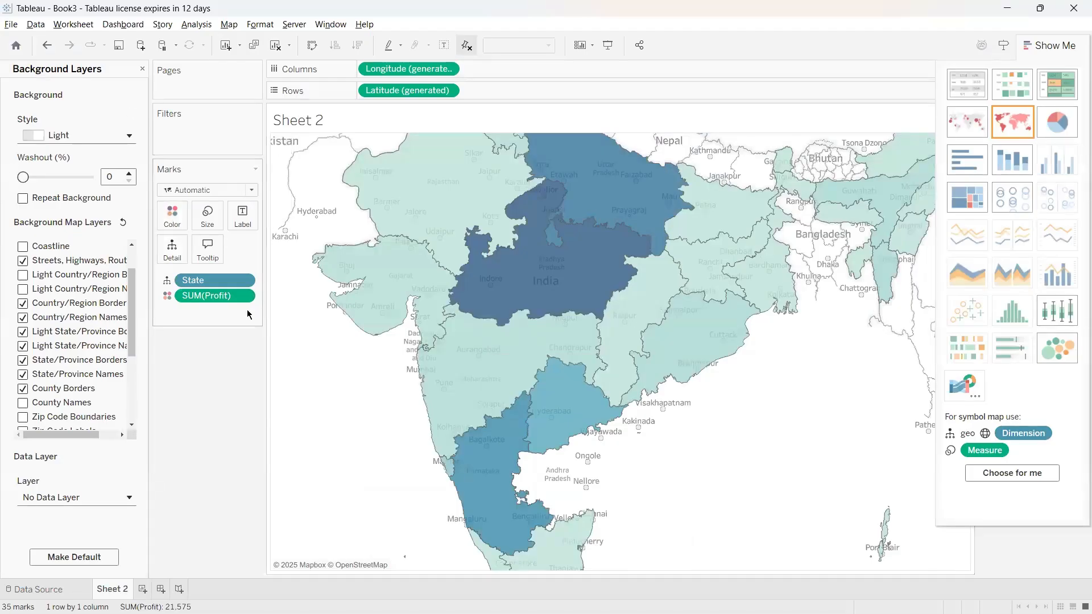
# Step: Increase the size of the map marks slightly
pyautogui.click(210, 226)
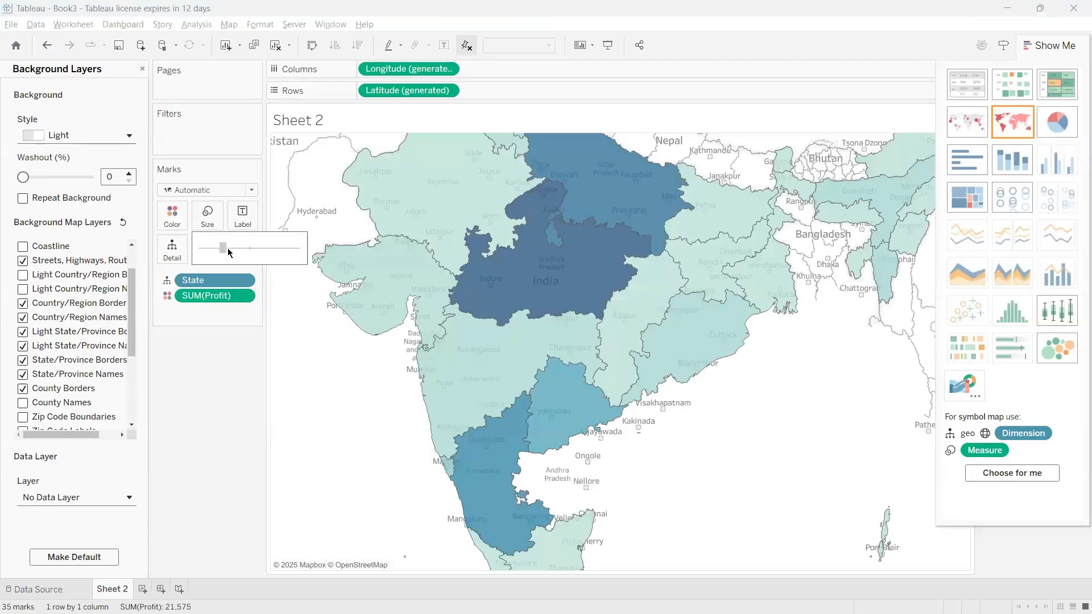
pyautogui.moveTo(228, 250); pyautogui.dragTo(240, 249)
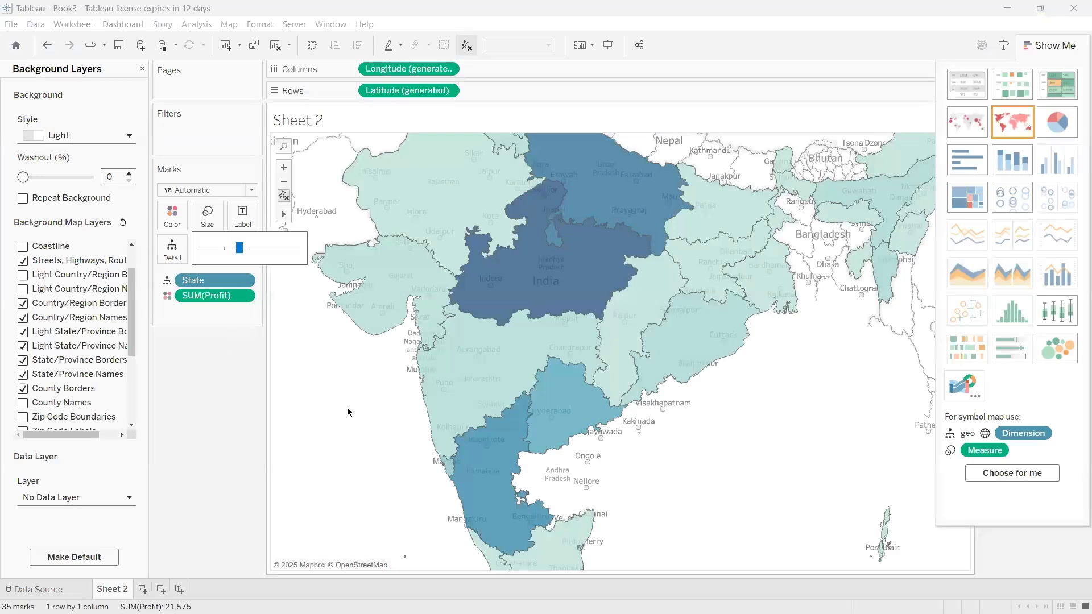
pyautogui.click(347, 407)
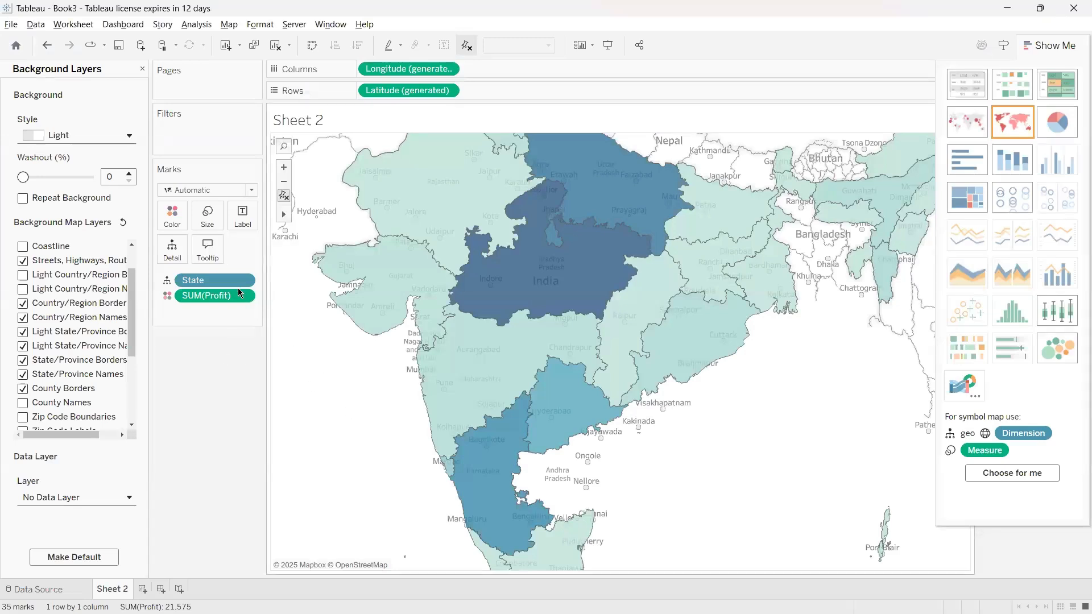
pyautogui.rightClick(317, 334)
pyautogui.click(288, 319)
# Step: Try the Dark background style on the map of India
pyautogui.click(89, 138)
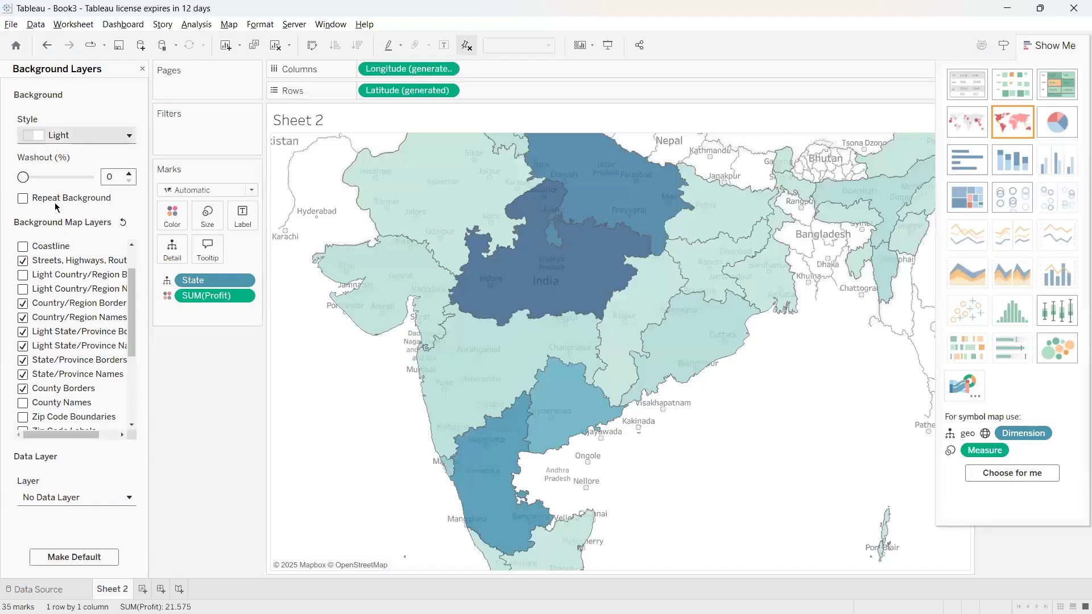
pyautogui.click(70, 192)
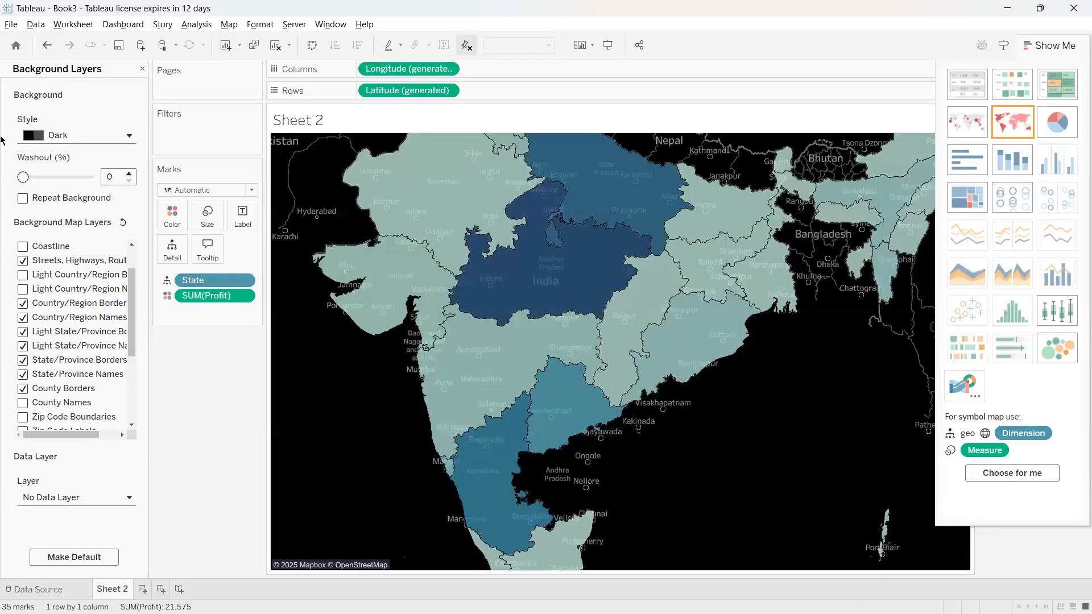
pyautogui.scroll(-3, 350, 350)
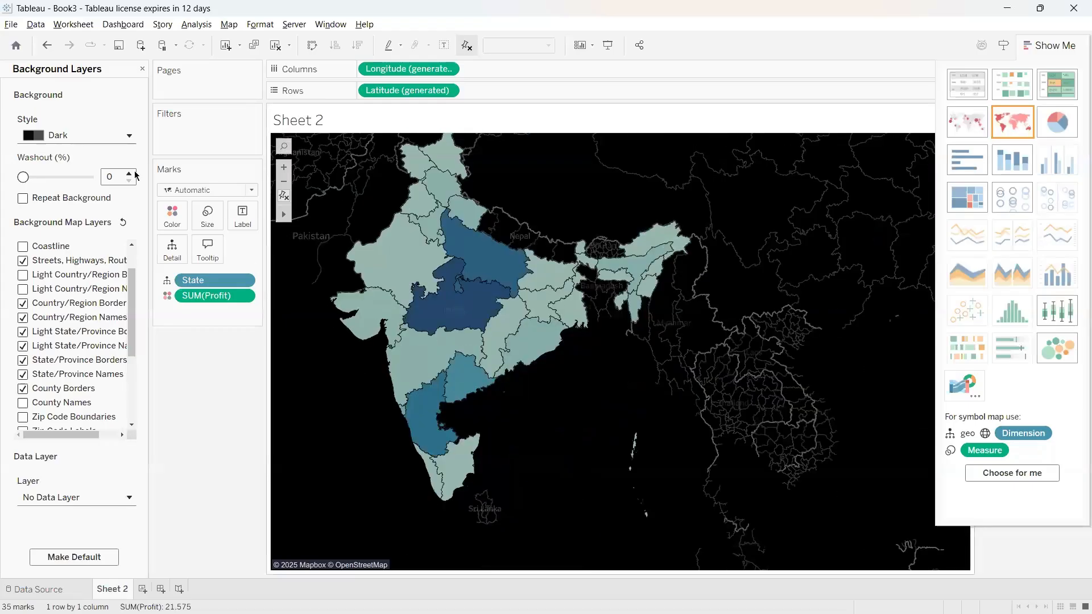
# Step: Set the map's background style to Normal
pyautogui.click(83, 135)
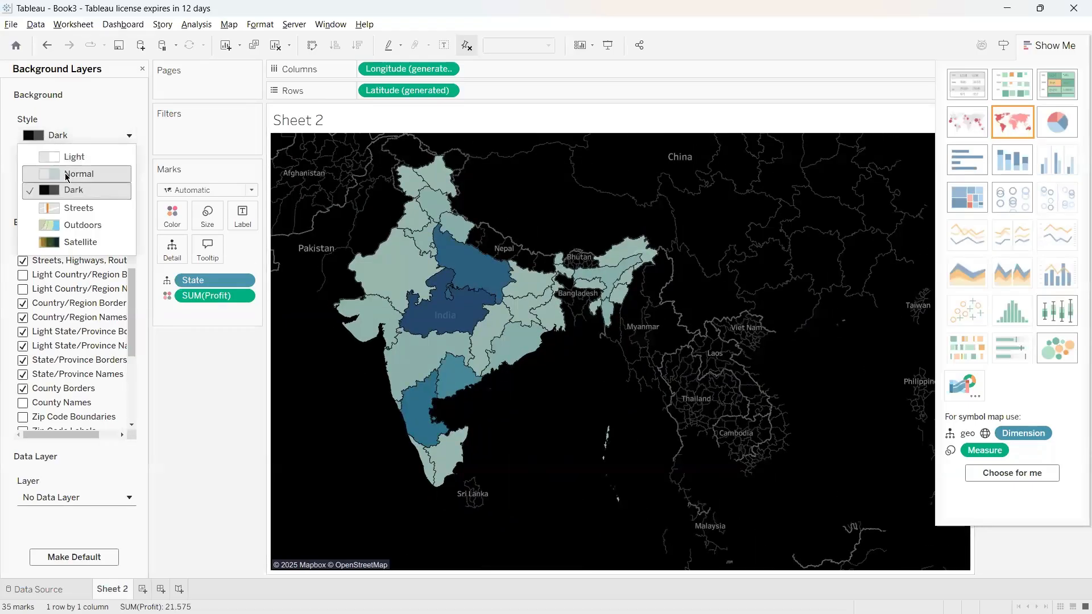
pyautogui.click(67, 176)
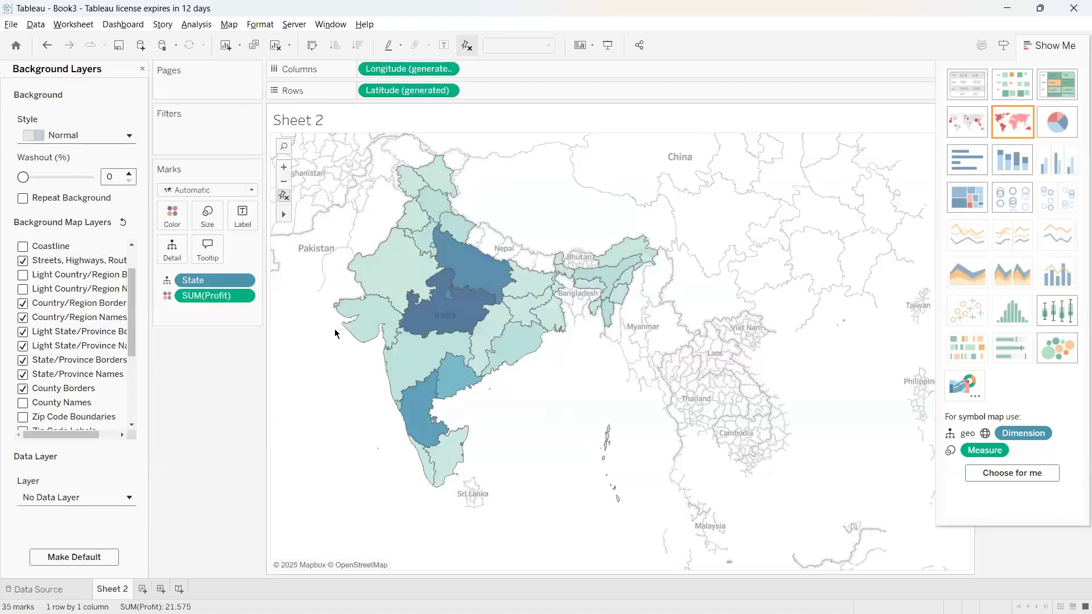
pyautogui.scroll(1, 319, 342)
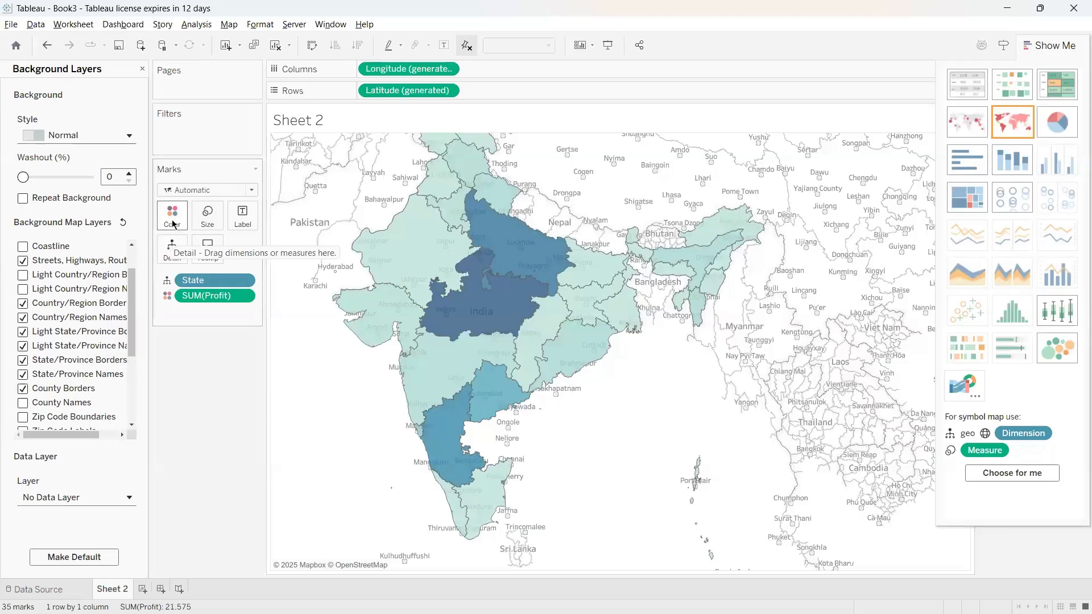
# Step: Give the state shapes on the map a black border, keeping the halo on Automatic
pyautogui.click(174, 223)
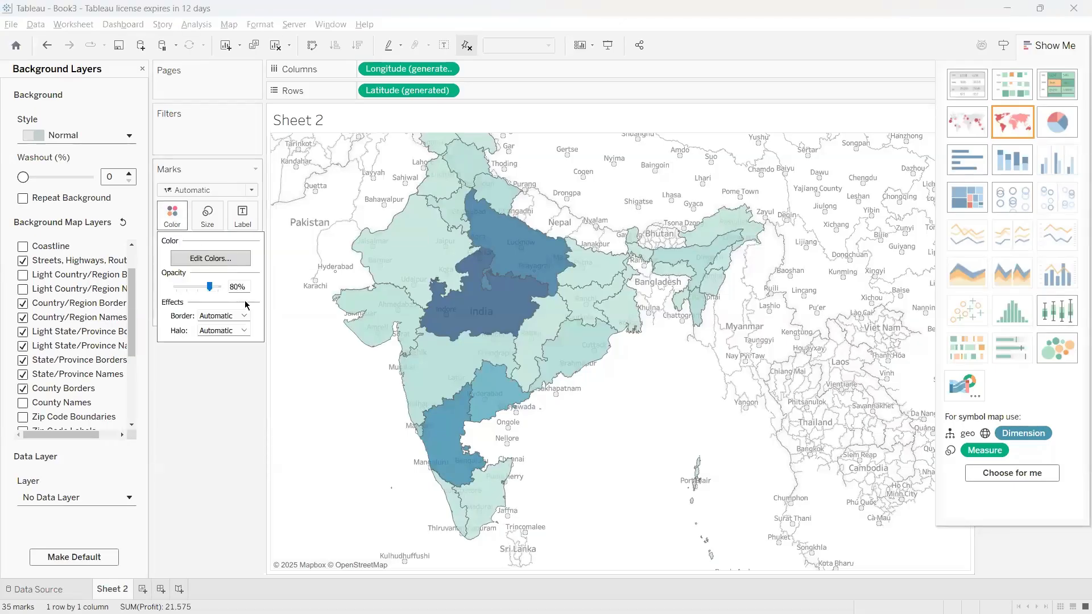
pyautogui.click(228, 321)
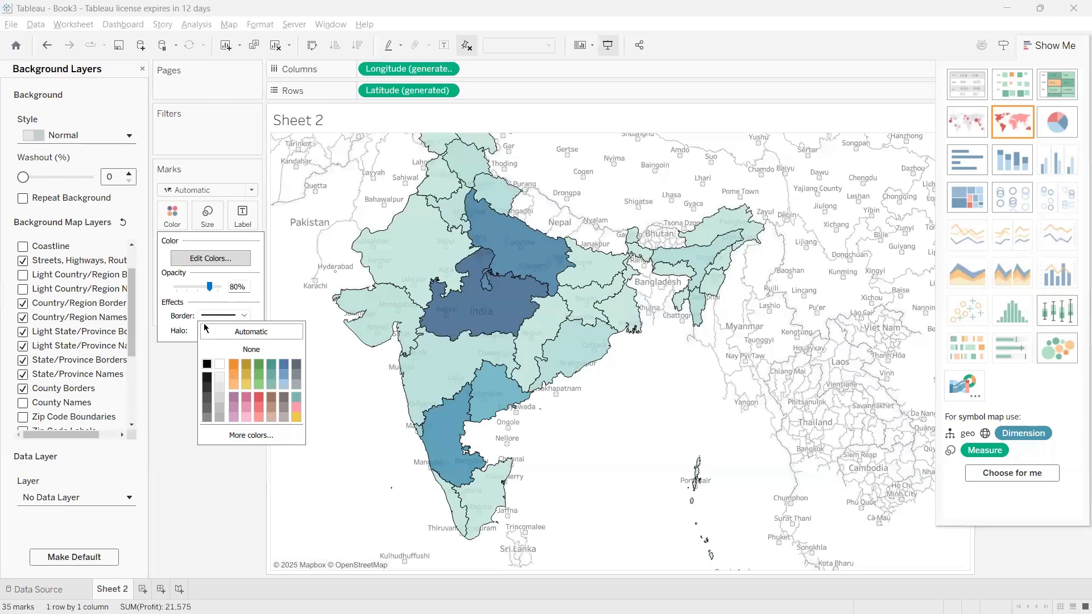
pyautogui.click(215, 333)
pyautogui.click(219, 330)
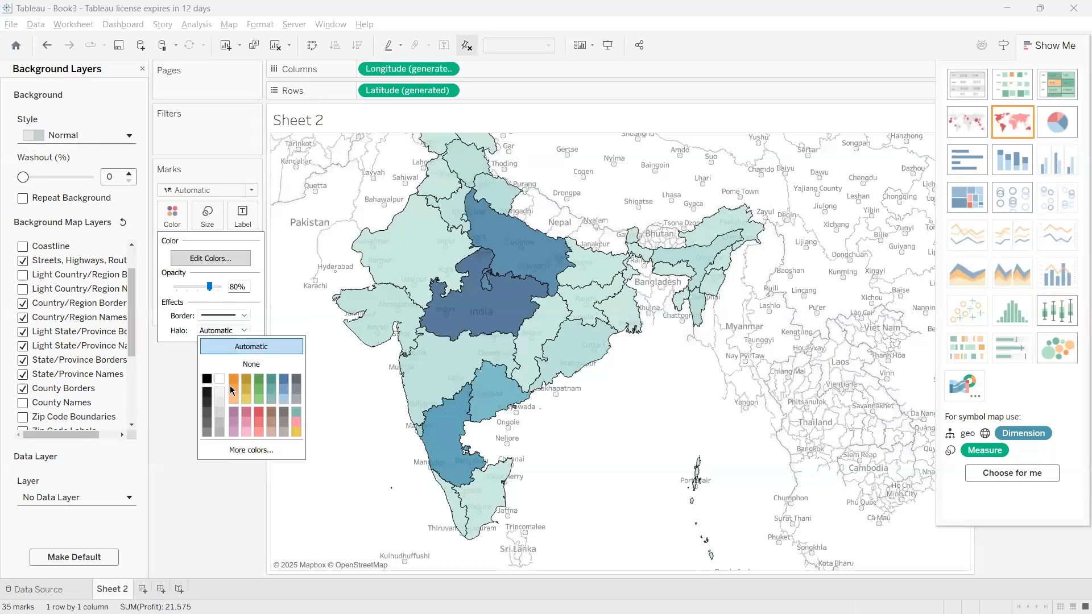
pyautogui.click(317, 486)
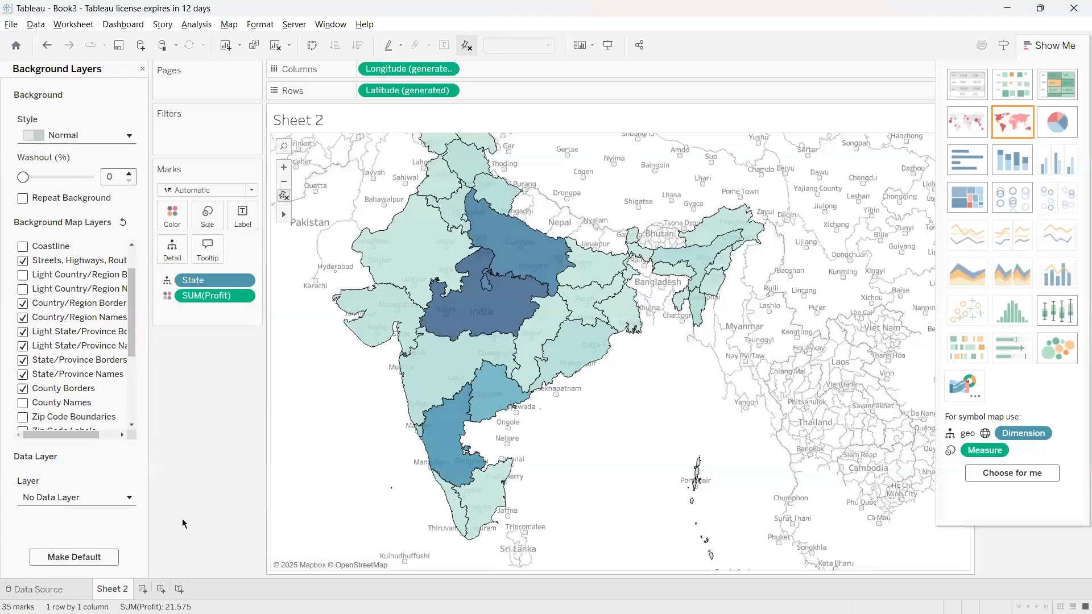
# Step: Rename the Sheet 2 worksheet as Map
pyautogui.rightClick(110, 590)
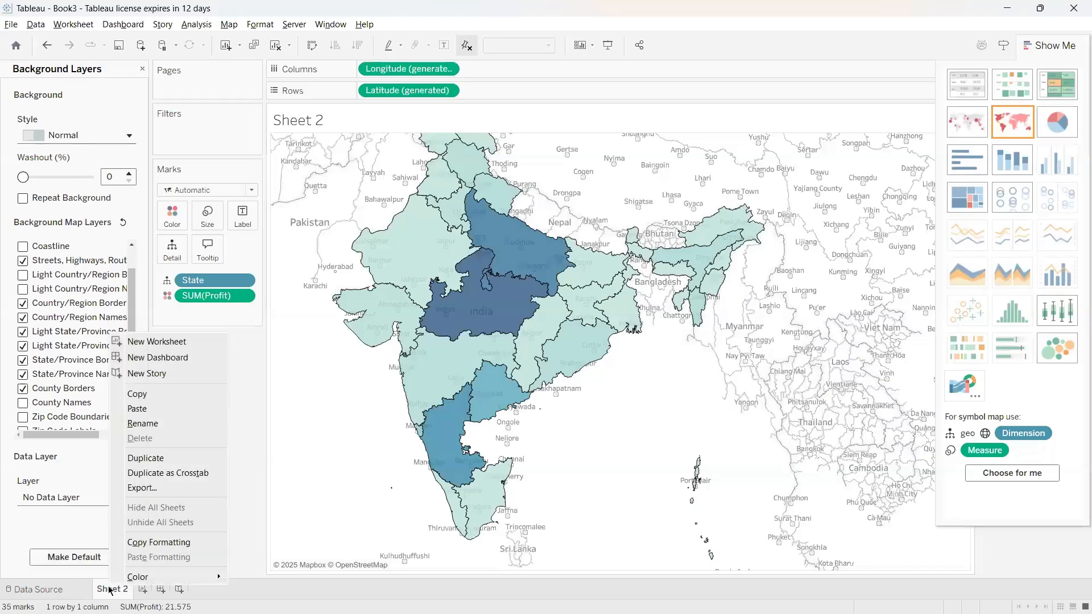
pyautogui.click(149, 424)
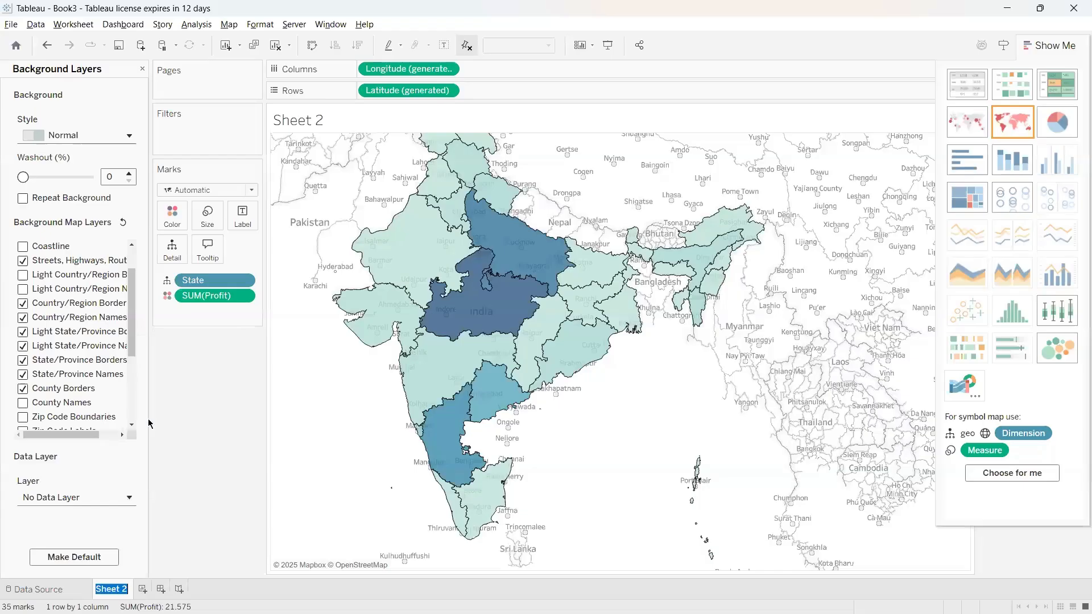
pyautogui.write('MA')
pyautogui.press('BackSpace')
pyautogui.press('BackSpace')
pyautogui.write('ao')
pyautogui.write('p')
# Step: Add a new worksheet and deselect the Profit and State fields in the data list
pyautogui.click(131, 590)
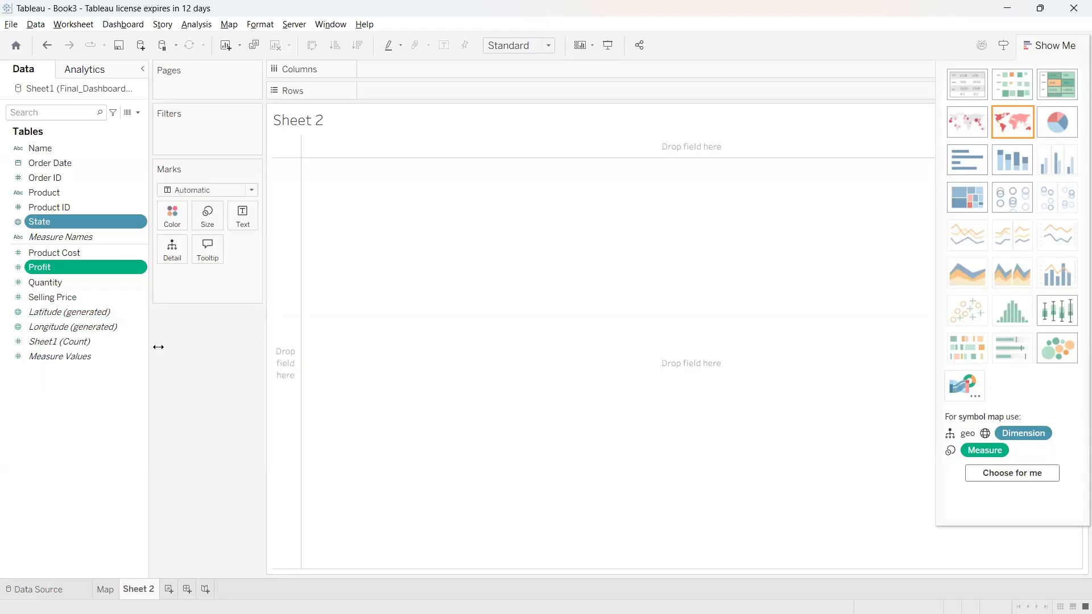
pyautogui.keyDown('ctrl'); pyautogui.click(93, 268); pyautogui.keyUp('ctrl')
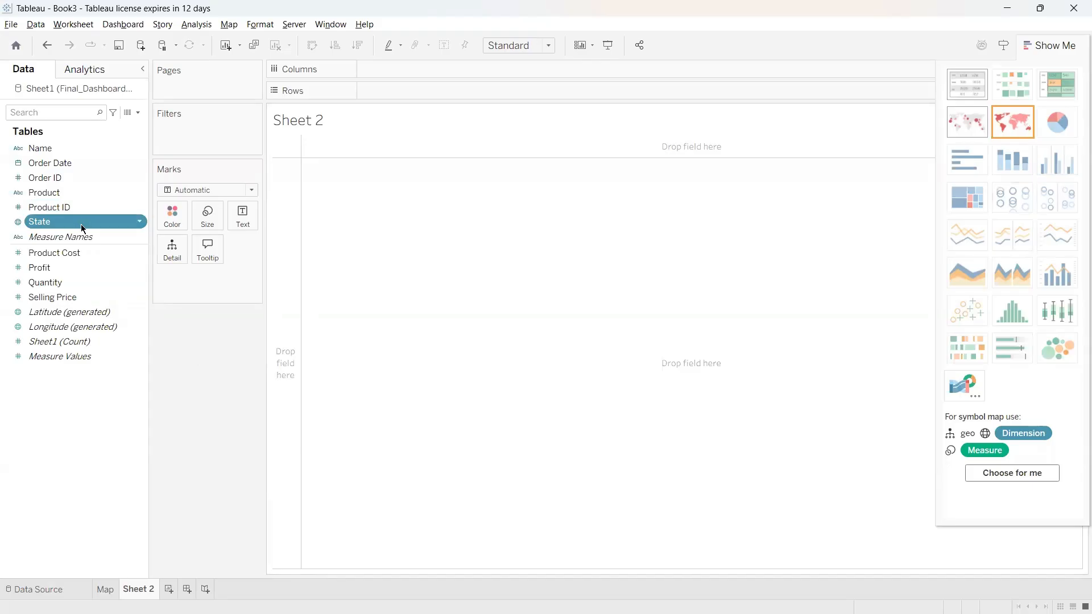
pyautogui.keyDown('ctrl'); pyautogui.click(81, 224); pyautogui.keyUp('ctrl')
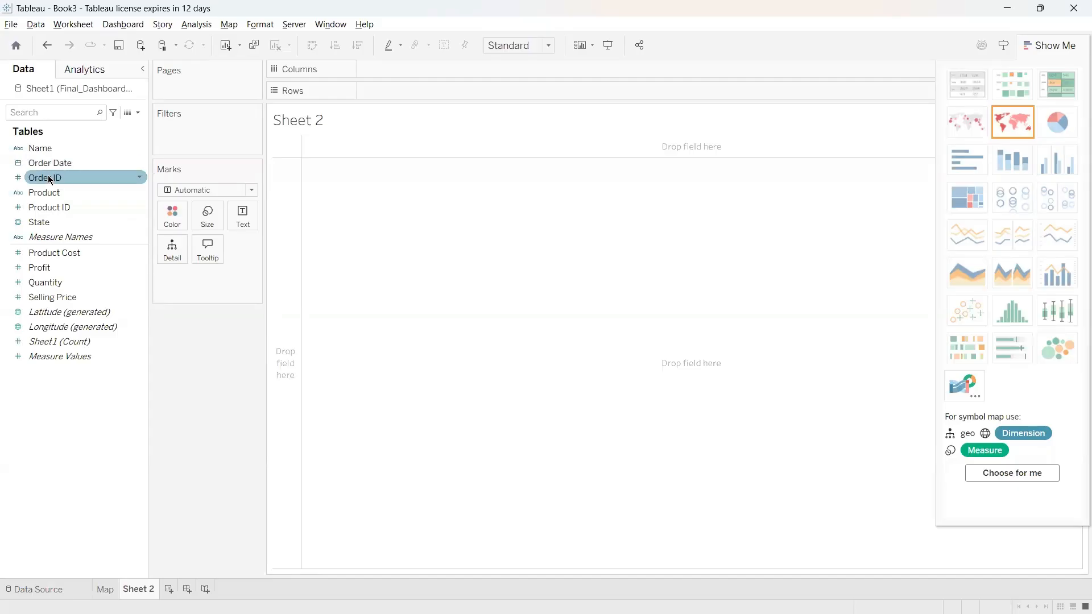
# Step: Plot total Selling Price against Order Date as a continuous line chart
pyautogui.moveTo(46, 164); pyautogui.dragTo(379, 70)
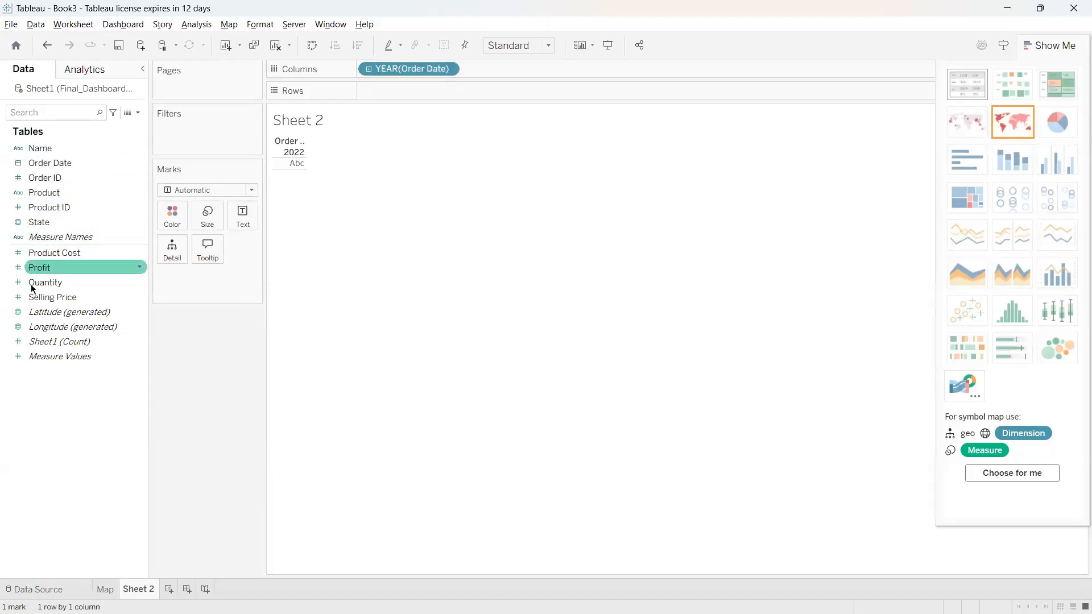
pyautogui.moveTo(38, 295); pyautogui.dragTo(392, 87)
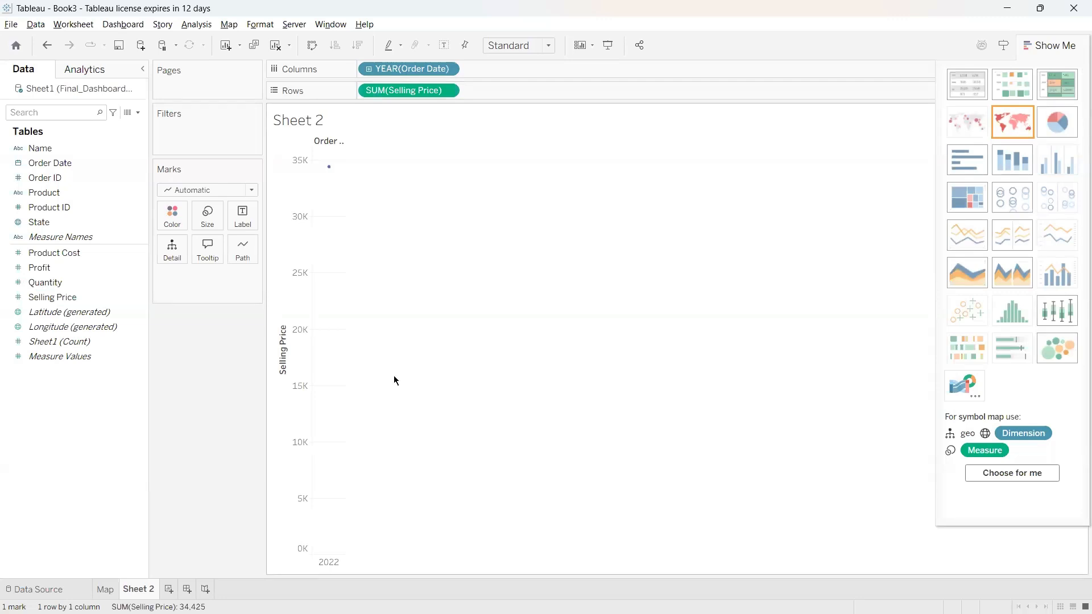
pyautogui.click(959, 230)
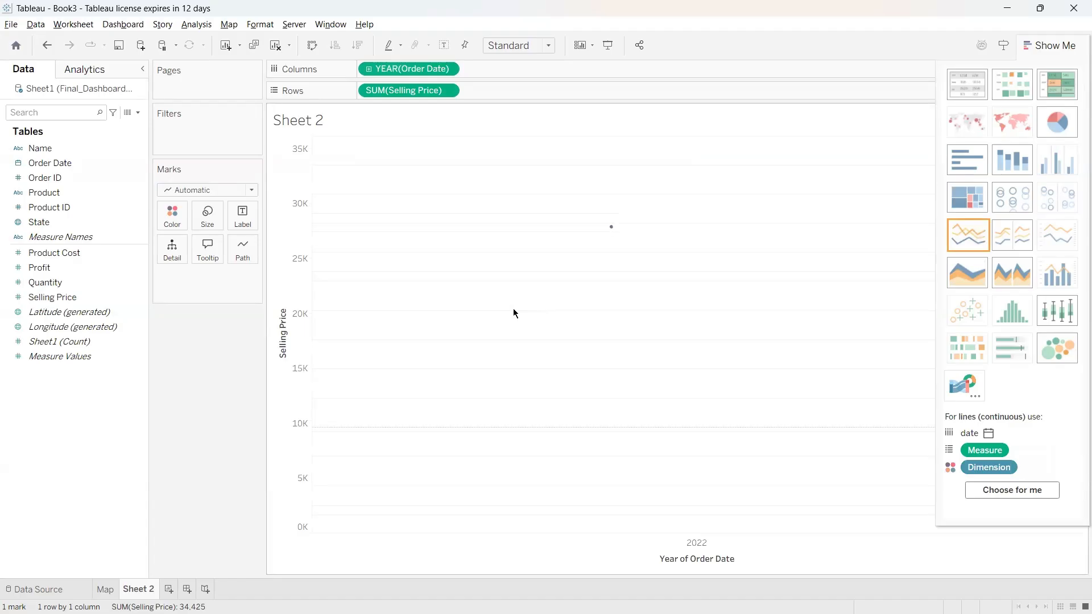
pyautogui.scroll(-1, 610, 203)
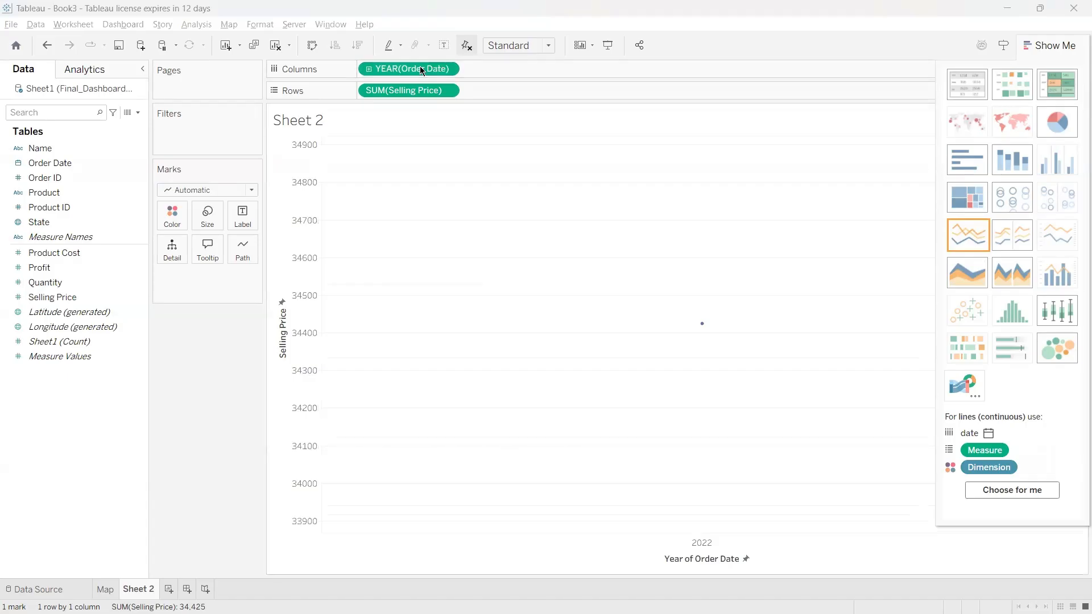
# Step: Set the Order Date field on the columns to the continuous Day level
pyautogui.click(448, 69)
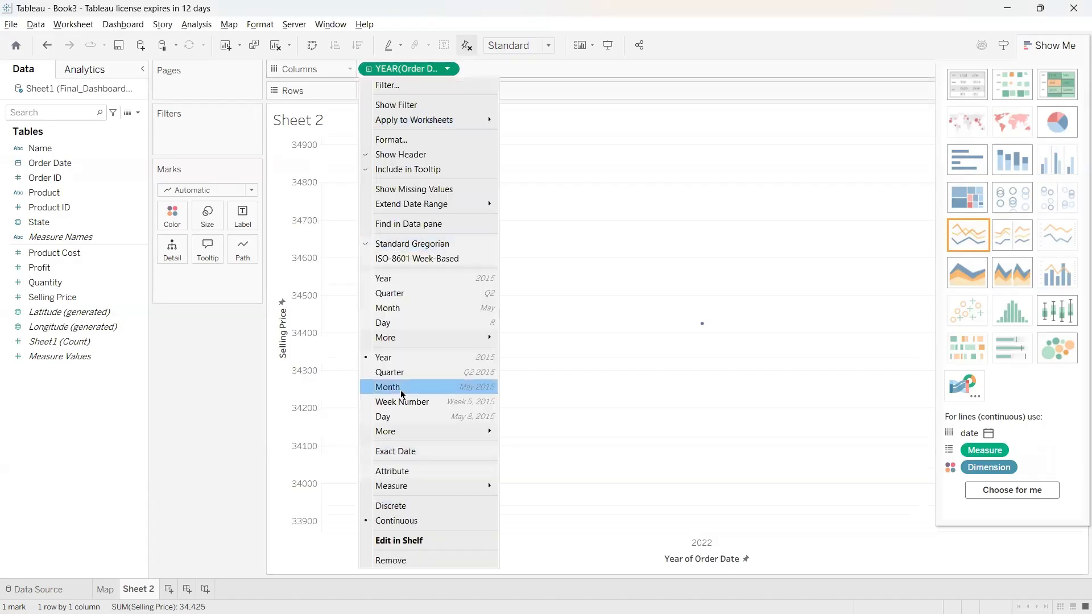
pyautogui.click(380, 419)
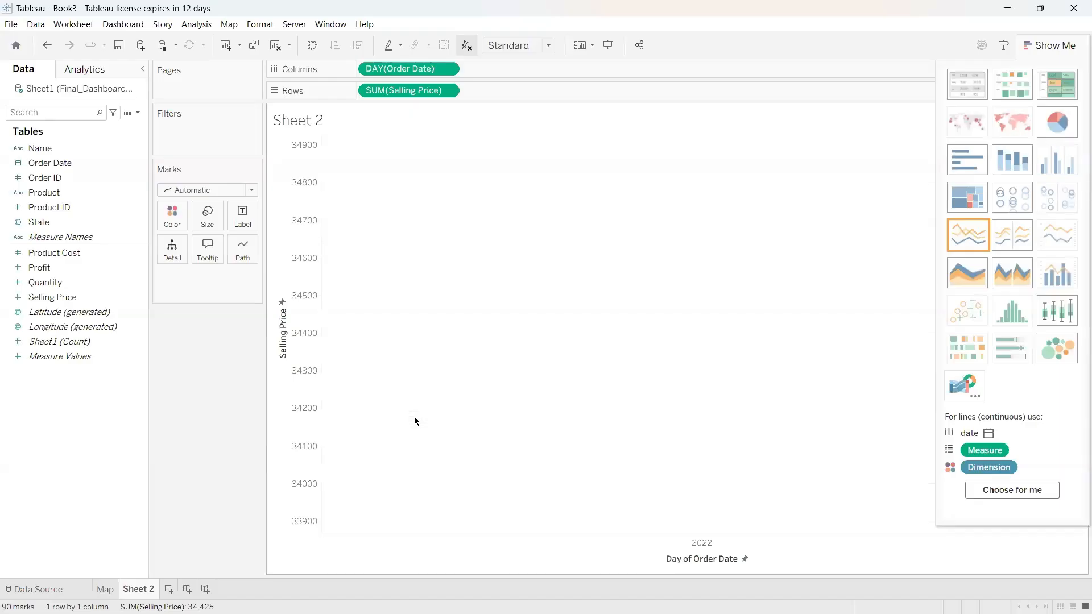
pyautogui.scroll(-5, 422, 339)
pyautogui.moveTo(422, 339); pyautogui.dragTo(382, 528)
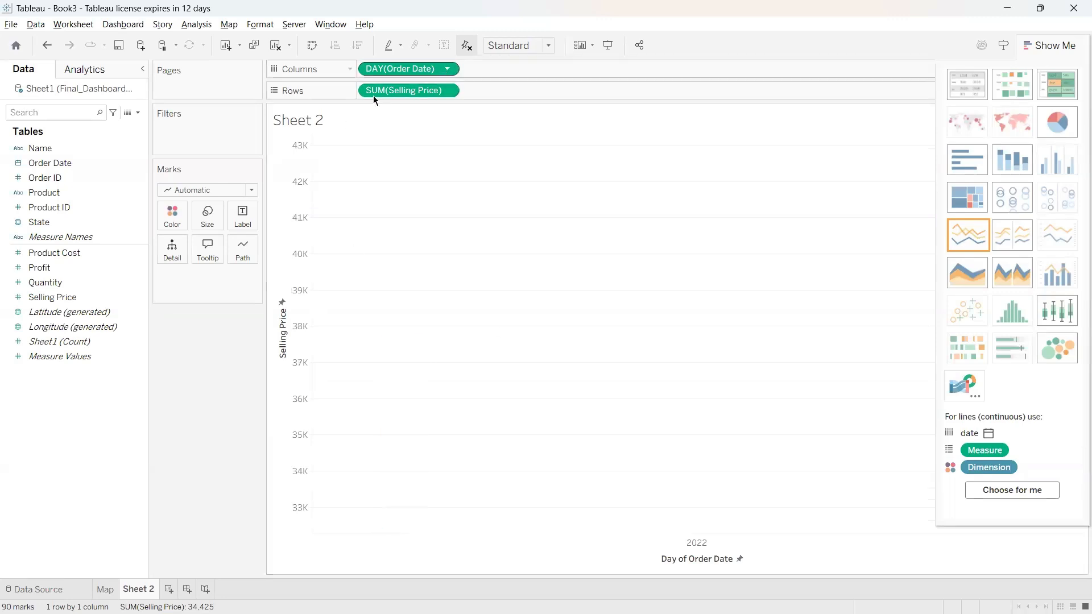
# Step: Set the Order Date field on the columns to the continuous Month level
pyautogui.click(447, 91)
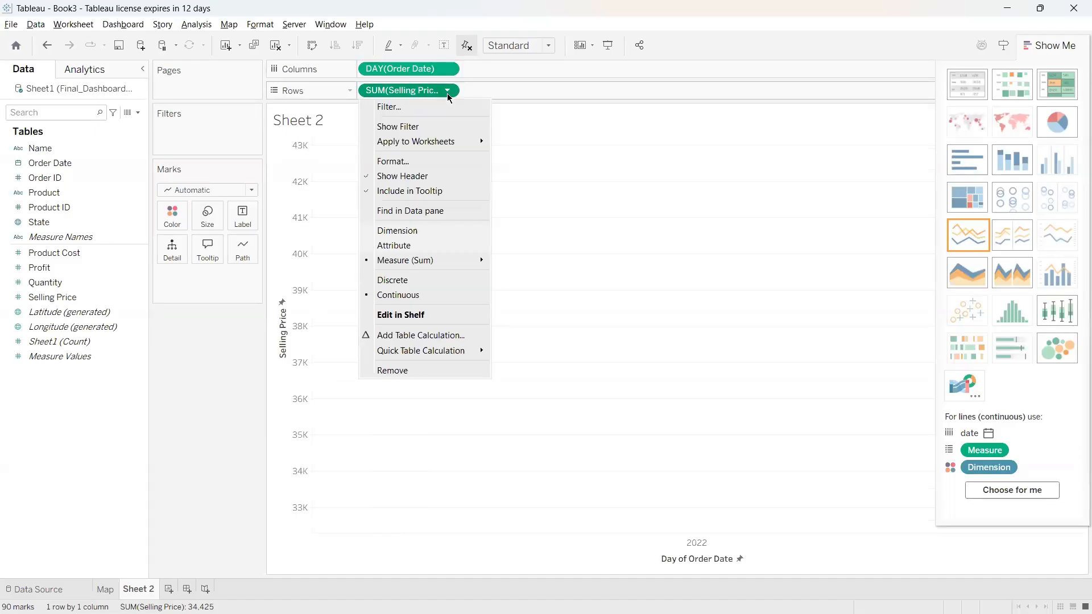
pyautogui.click(448, 91)
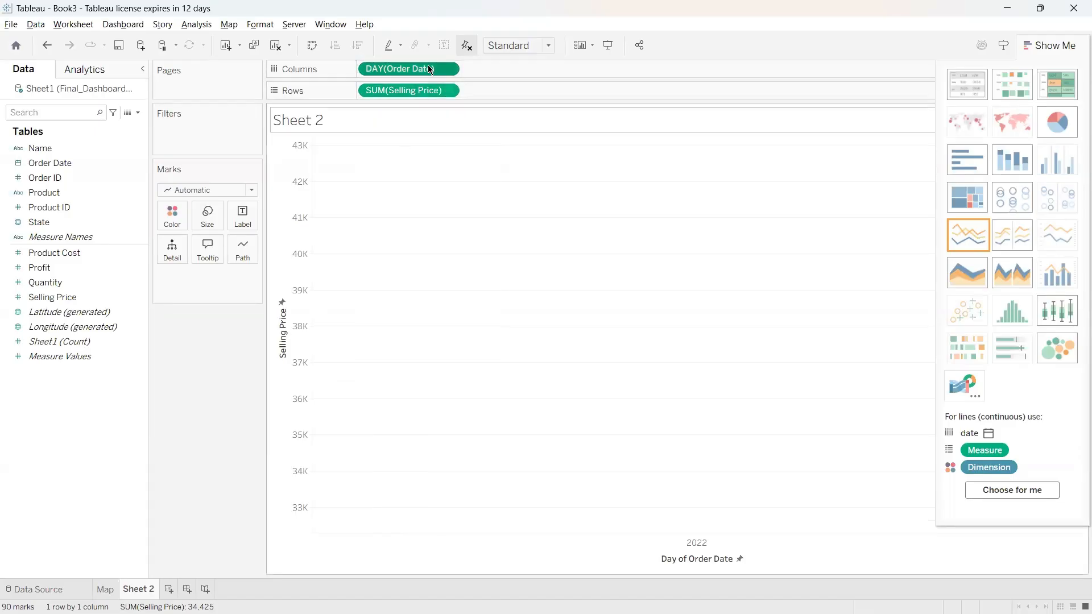
pyautogui.click(448, 69)
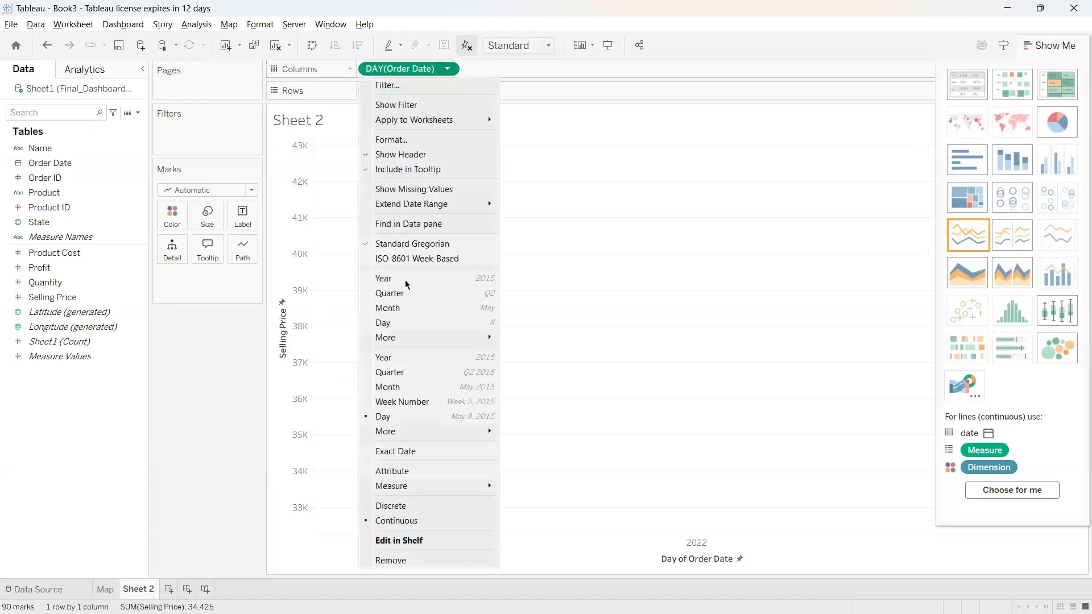
pyautogui.click(380, 388)
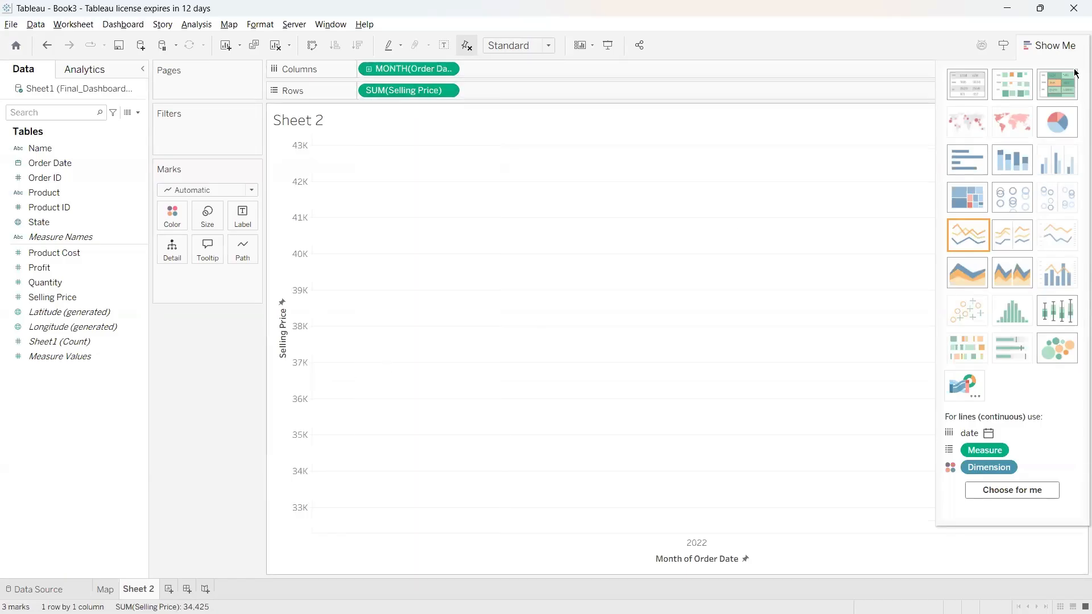
# Step: Convert the chart to discrete lines and widen it across the view
pyautogui.click(1001, 238)
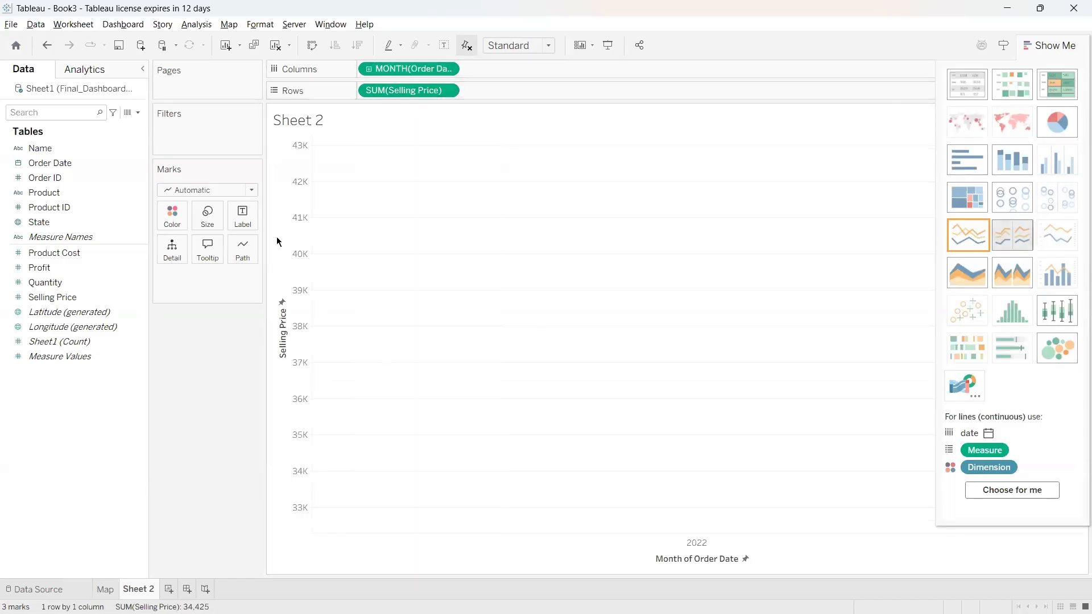
pyautogui.scroll(-5, 368, 299)
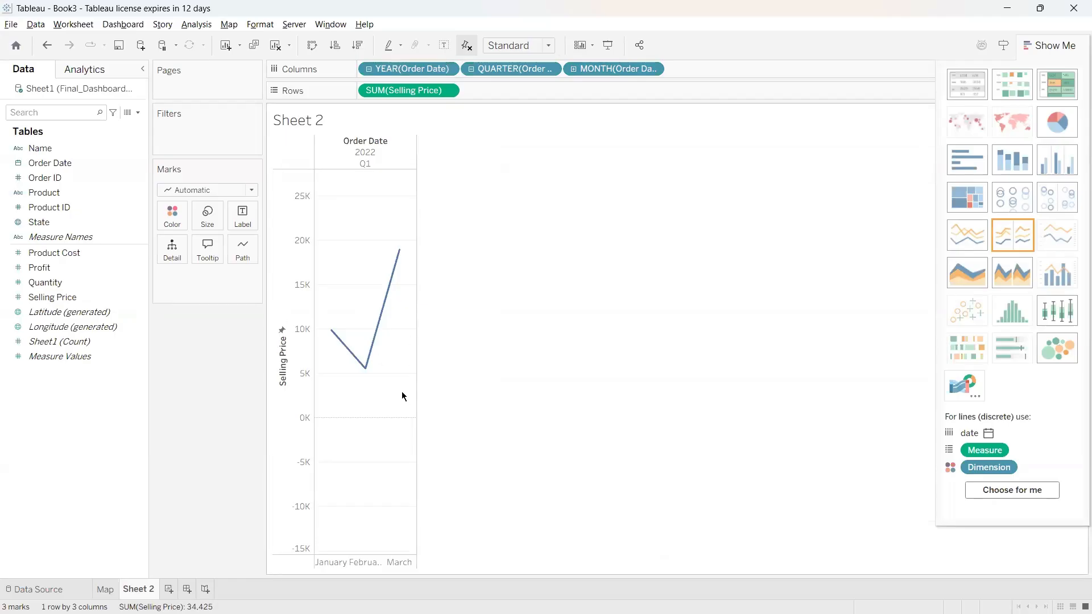
pyautogui.moveTo(415, 402); pyautogui.dragTo(672, 405)
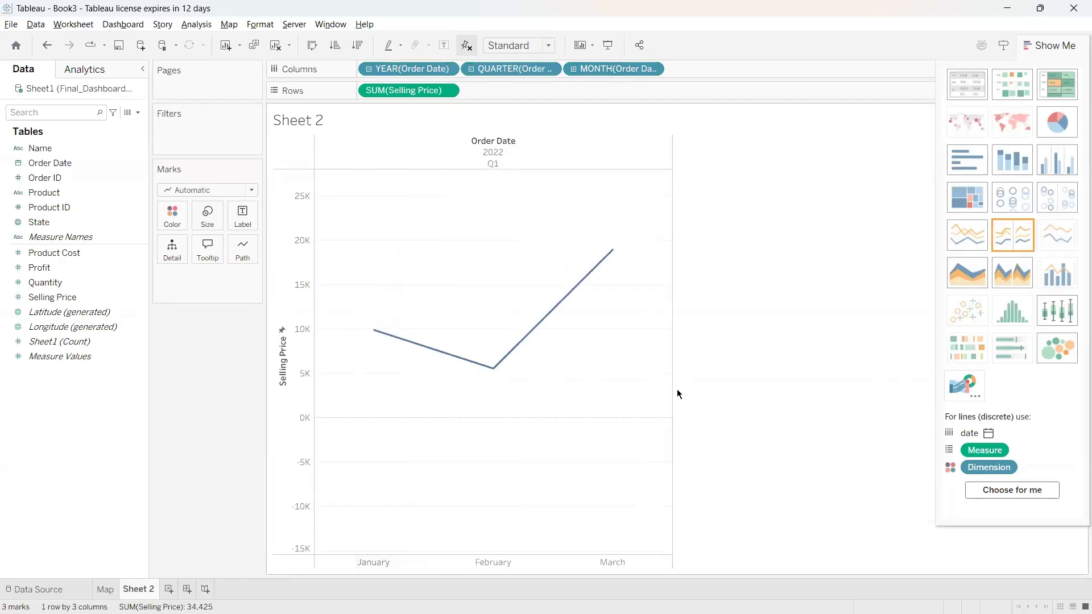
pyautogui.moveTo(671, 390); pyautogui.dragTo(830, 390)
# Step: Set the year field to the continuous Year level and convert the chart to a pie
pyautogui.click(448, 69)
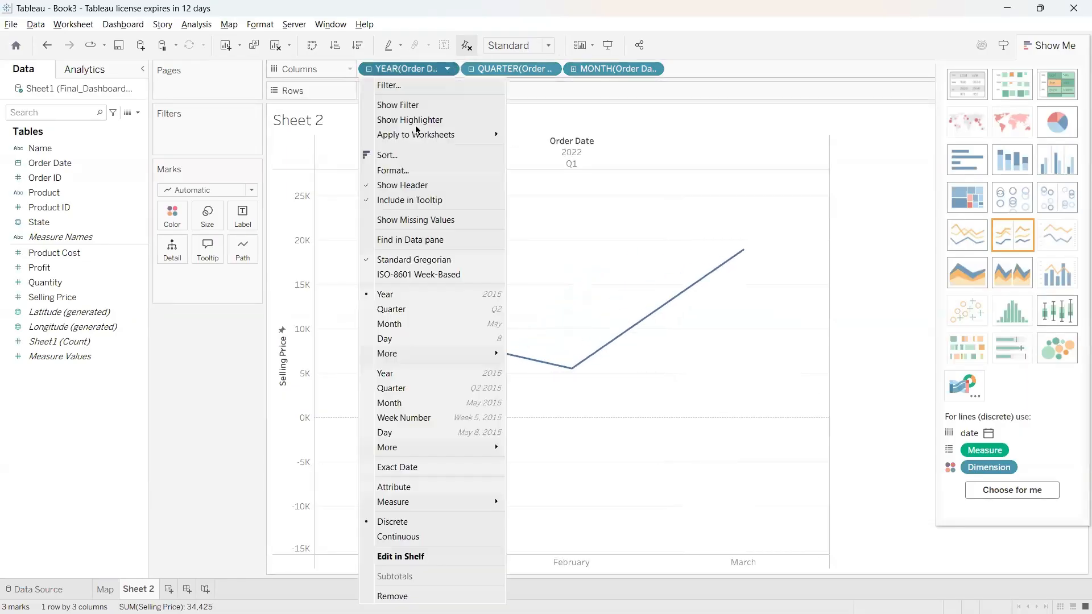
pyautogui.click(378, 374)
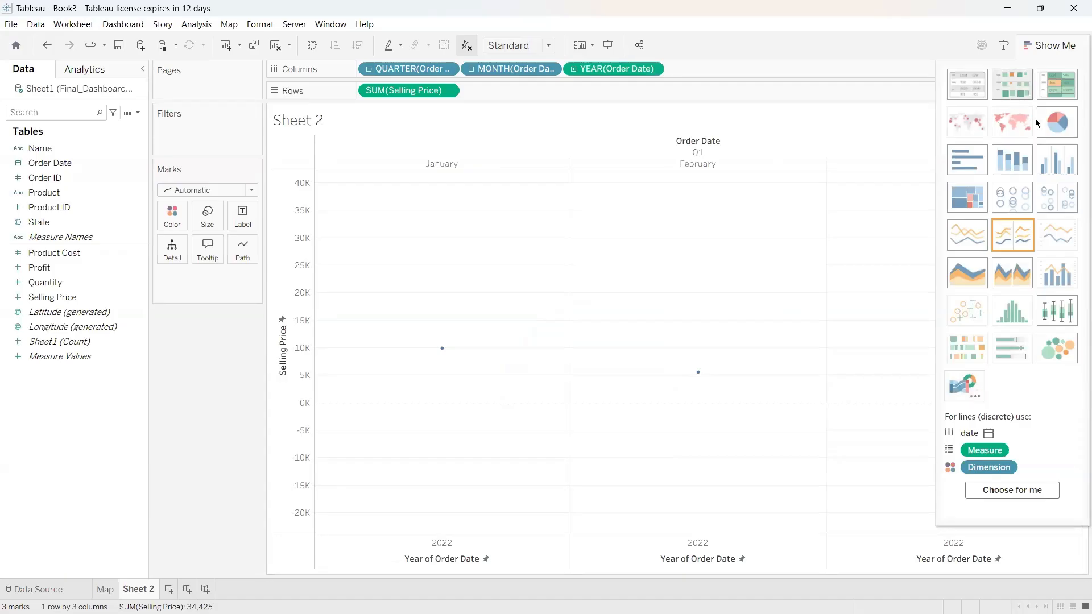
pyautogui.click(1058, 120)
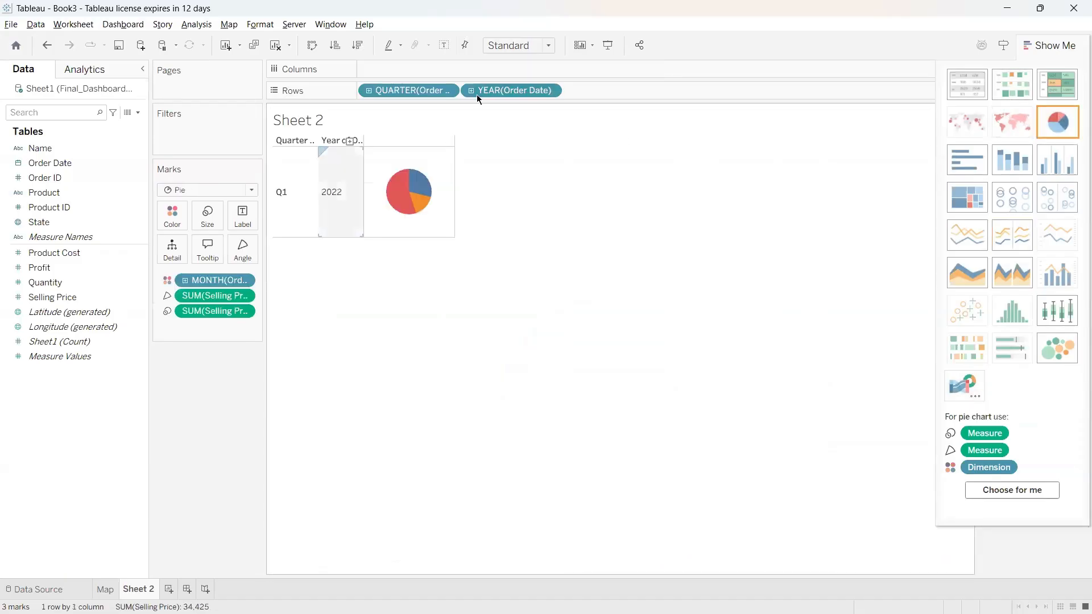
# Step: Remove the year field from the pie chart's rows and inspect the March and January slices
pyautogui.moveTo(468, 93); pyautogui.dragTo(244, 329)
pyautogui.click(364, 205)
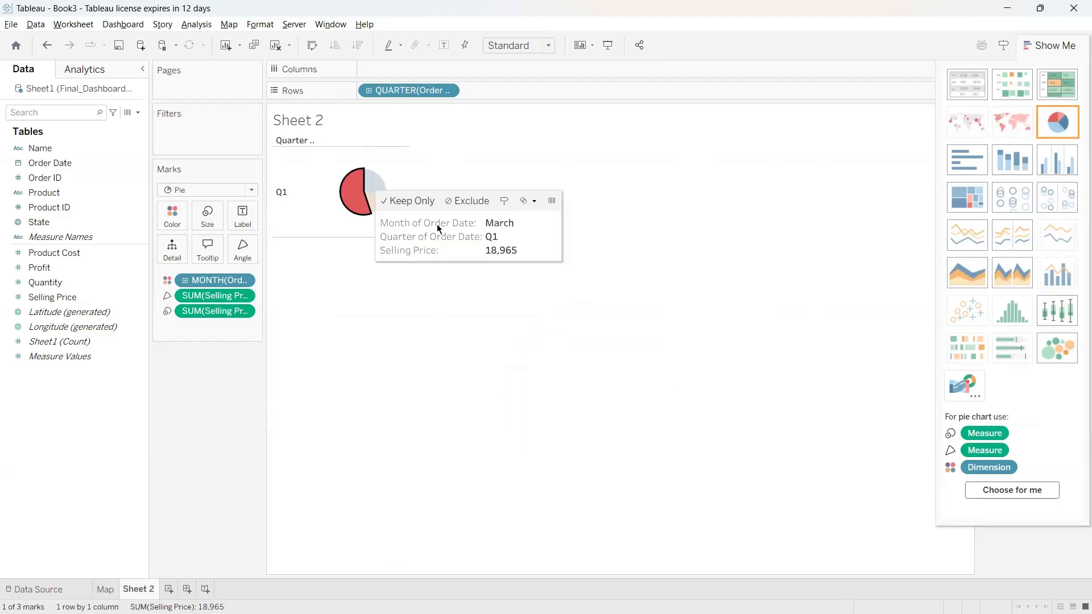
pyautogui.click(371, 182)
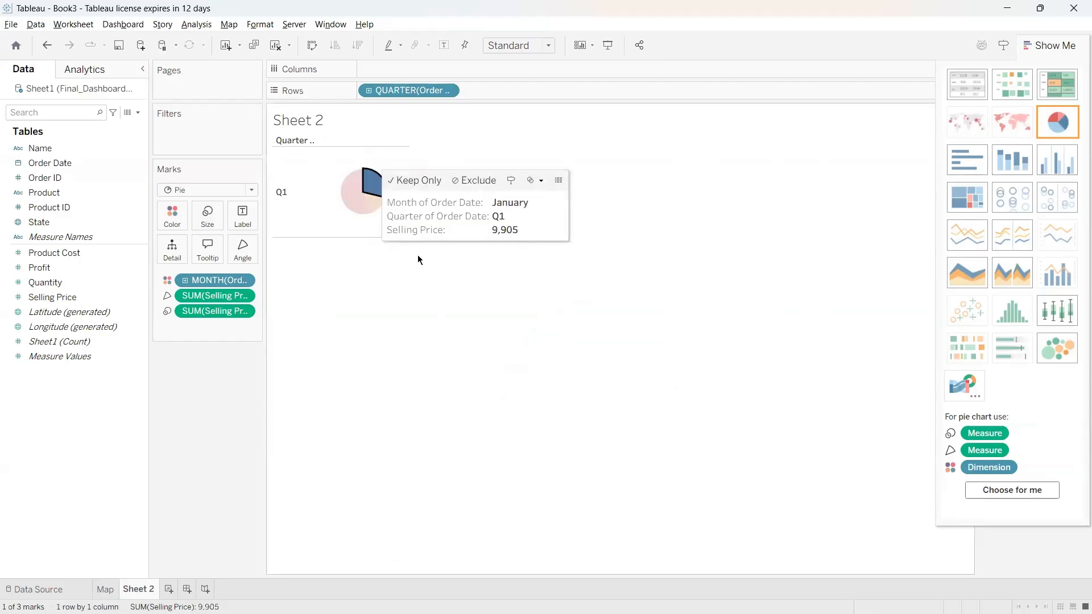
pyautogui.click(418, 277)
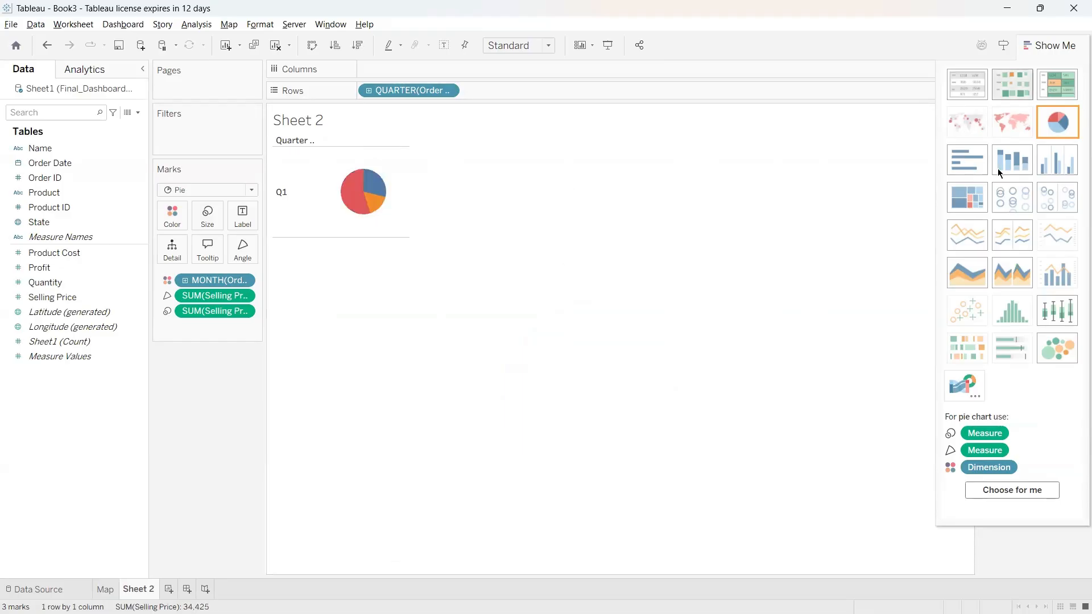
# Step: Convert the pie to horizontal bars and swap the rows and columns to make the bars vertical
pyautogui.click(976, 160)
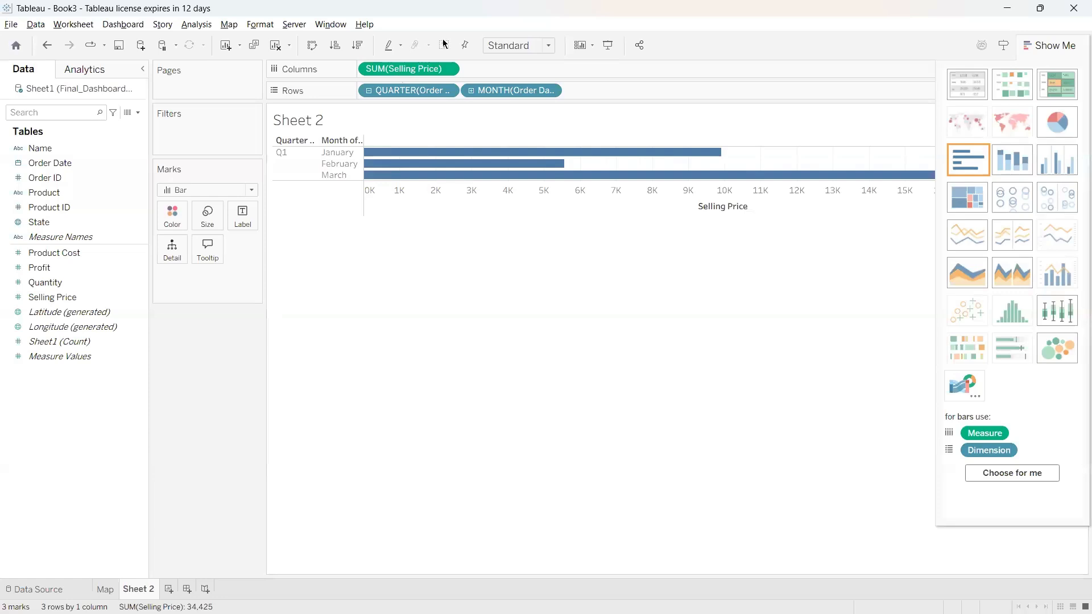
pyautogui.click(308, 50)
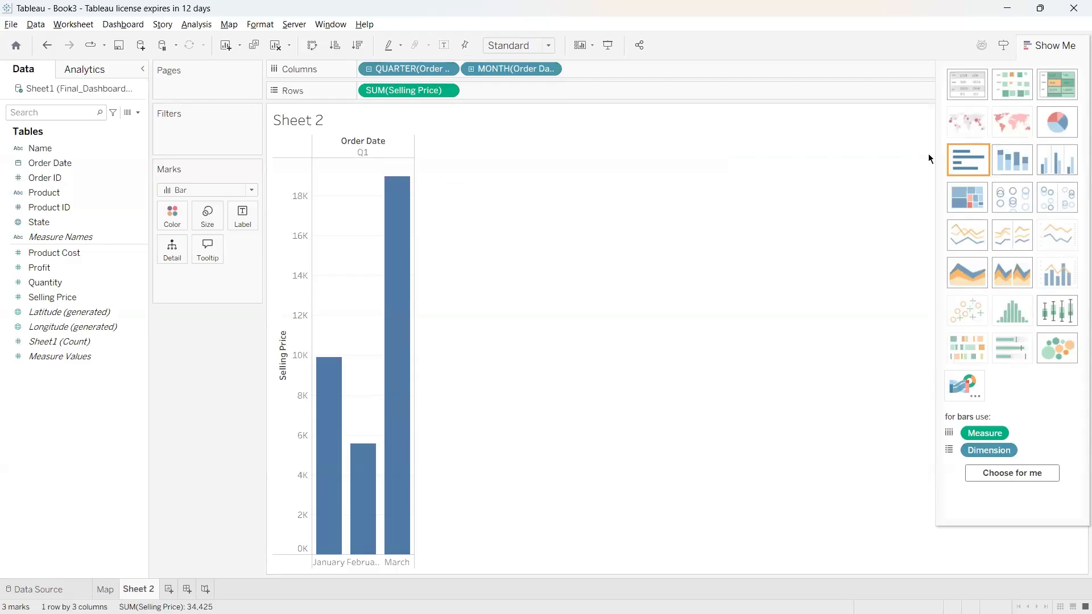
pyautogui.click(999, 475)
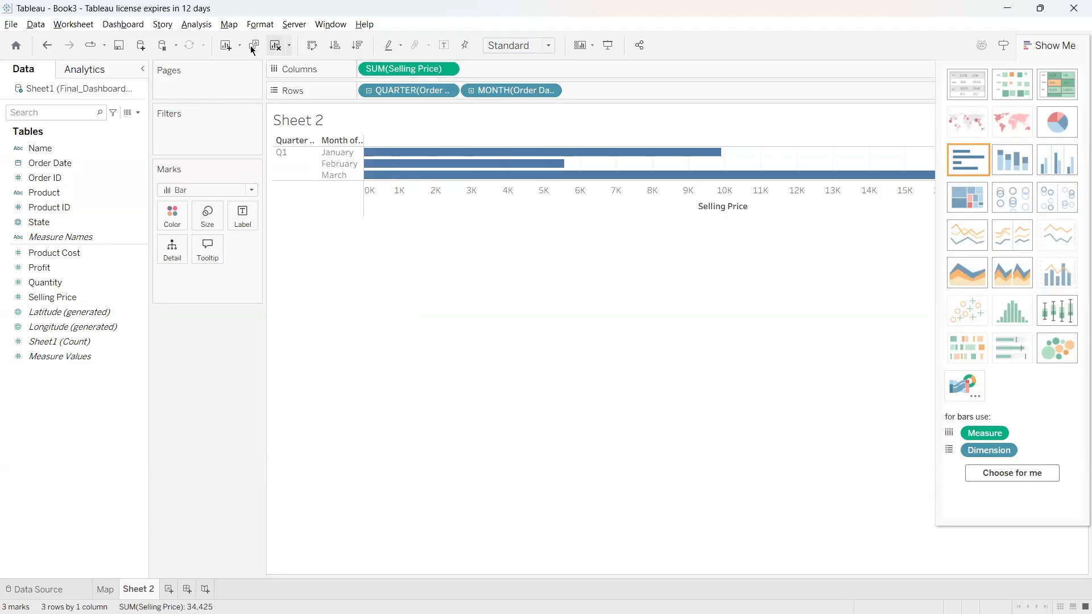
pyautogui.click(322, 45)
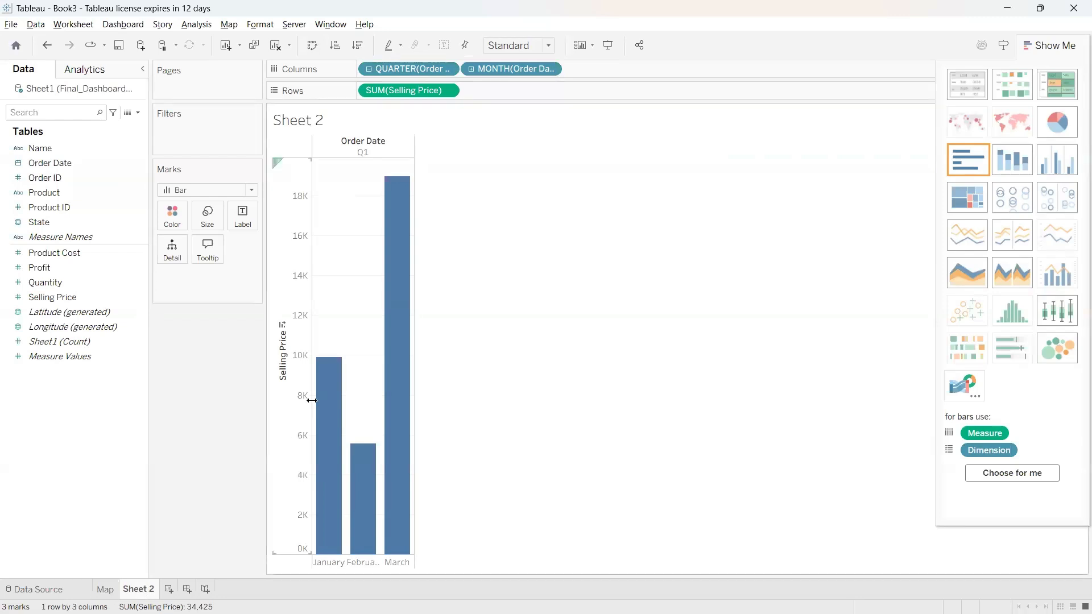
# Step: Remove the Order Date and Selling Price fields from the columns and rows to empty the sheet
pyautogui.moveTo(392, 69); pyautogui.dragTo(289, 80)
pyautogui.moveTo(407, 69); pyautogui.dragTo(140, 342)
pyautogui.click(80, 253)
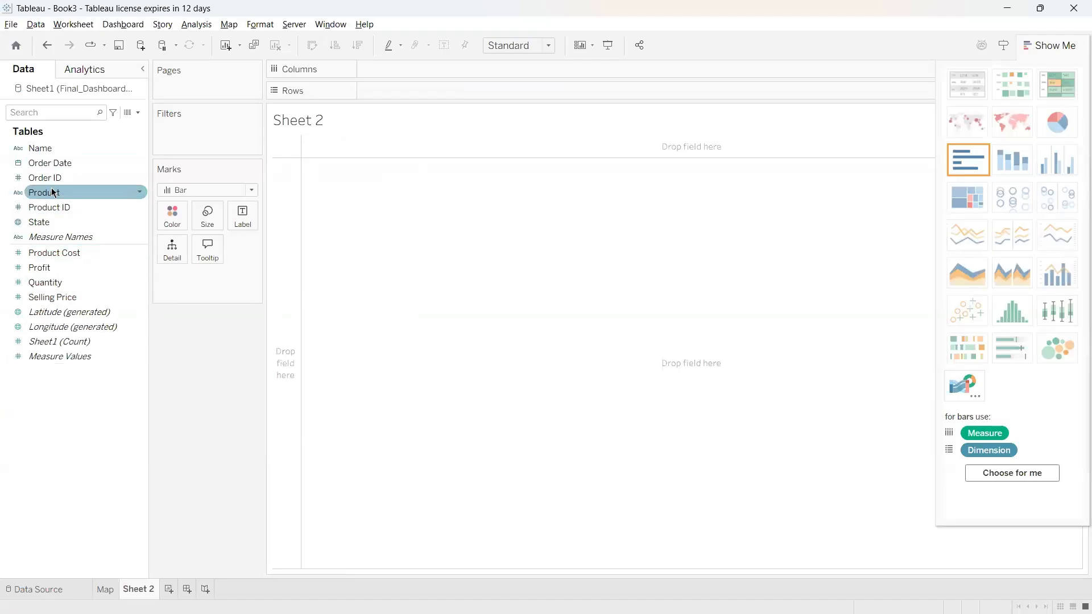
# Step: Put Product on the rows and Selling Price on the columns, and convert the view to a pie chart
pyautogui.moveTo(45, 193); pyautogui.dragTo(382, 94)
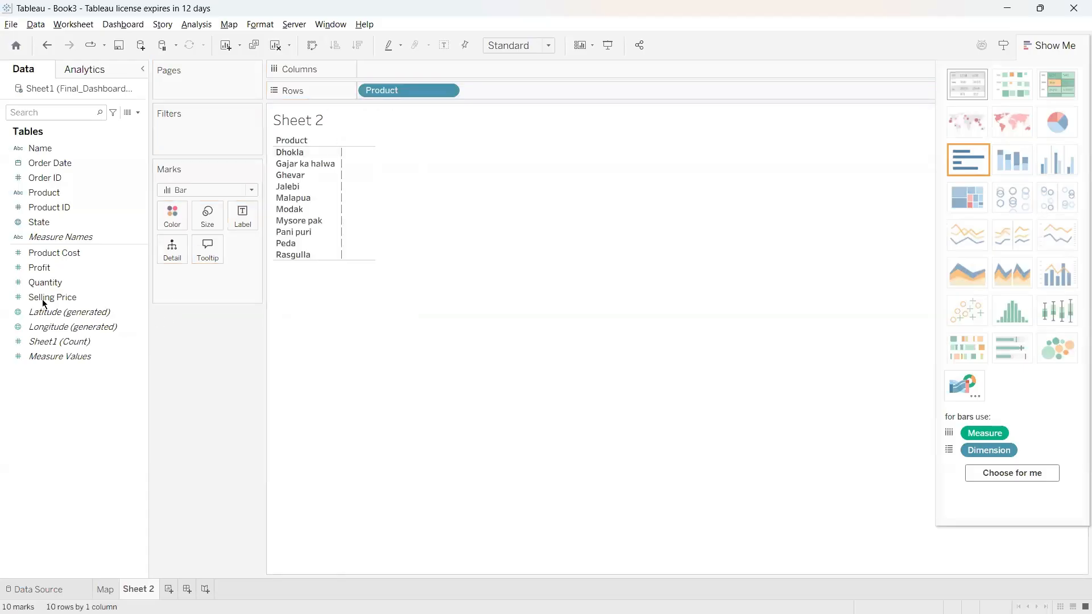
pyautogui.moveTo(33, 296); pyautogui.dragTo(388, 63)
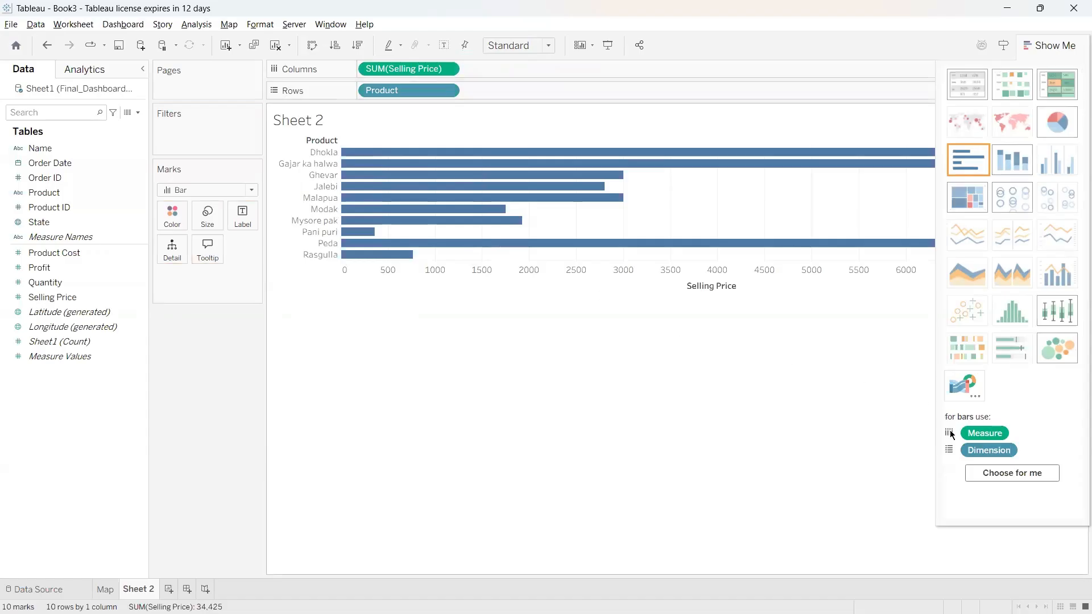
pyautogui.click(995, 471)
pyautogui.click(977, 87)
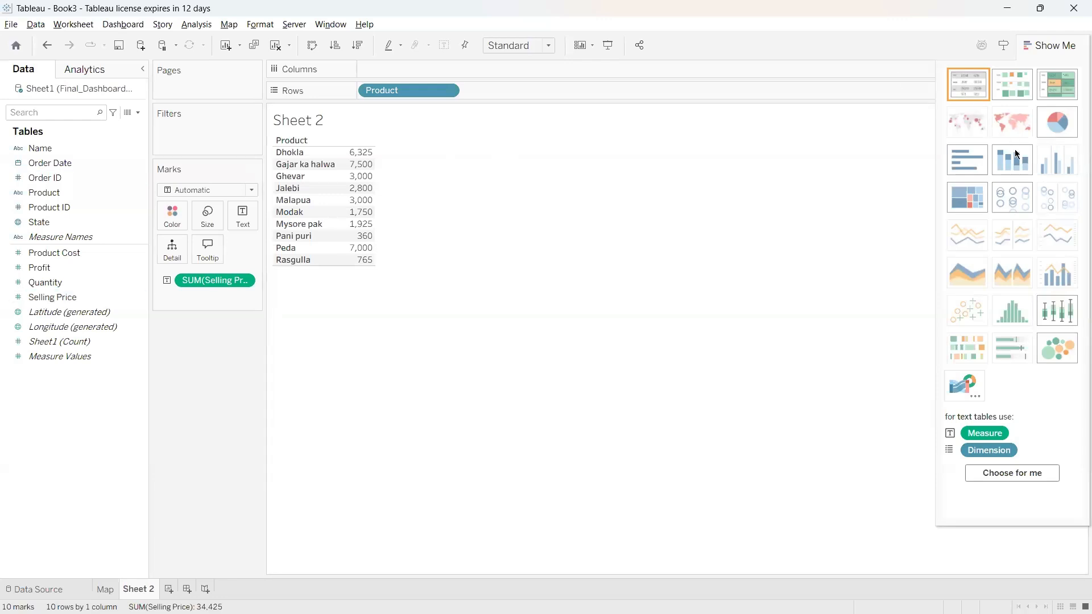
pyautogui.click(1058, 121)
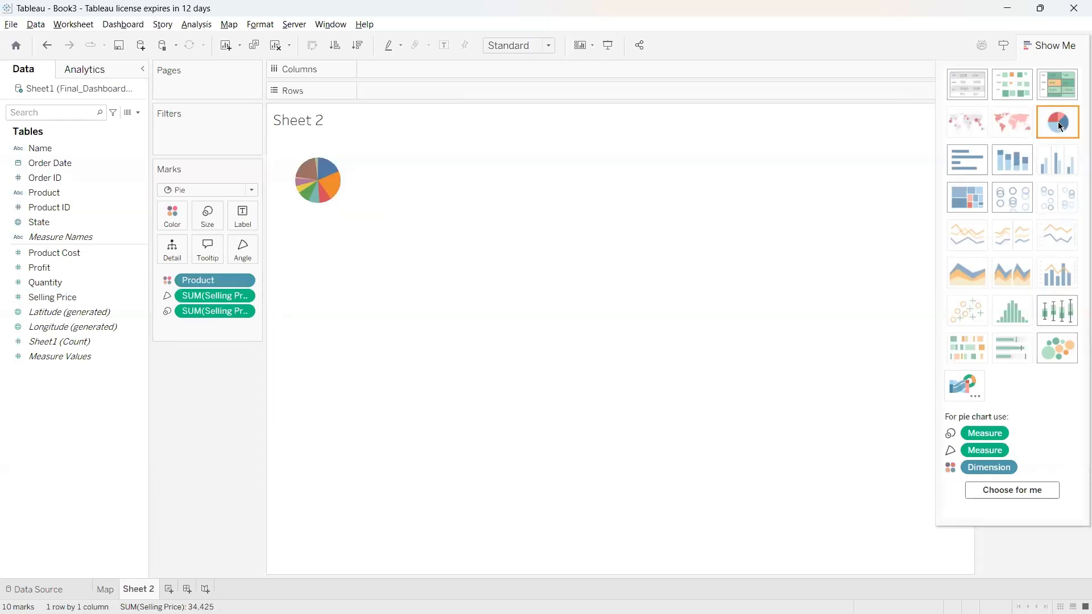
# Step: Enlarge the pie and show mark labels on its slices
pyautogui.moveTo(313, 177)
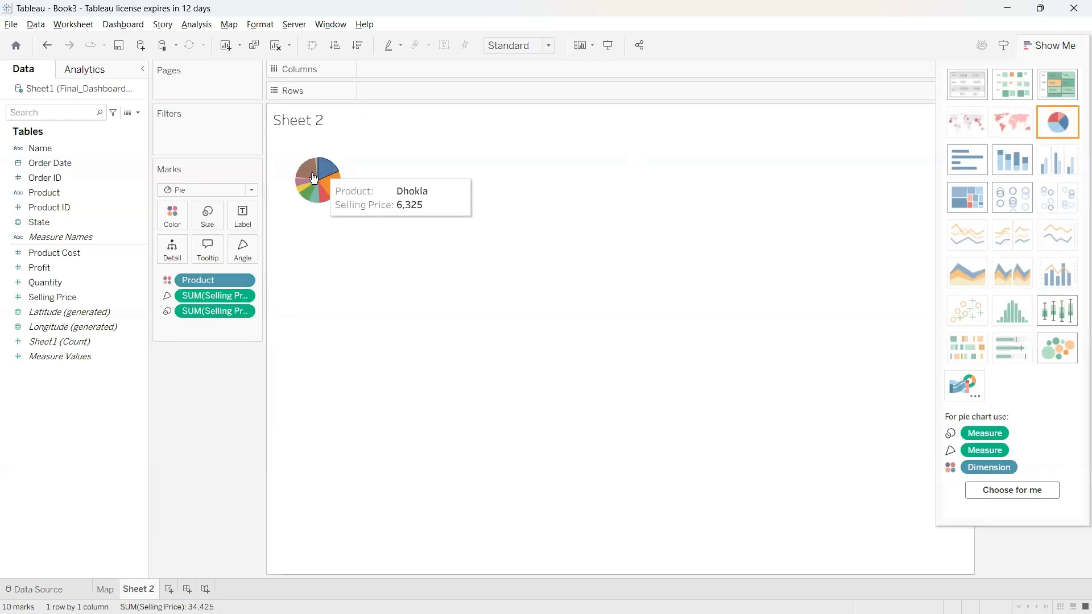
pyautogui.moveTo(319, 197)
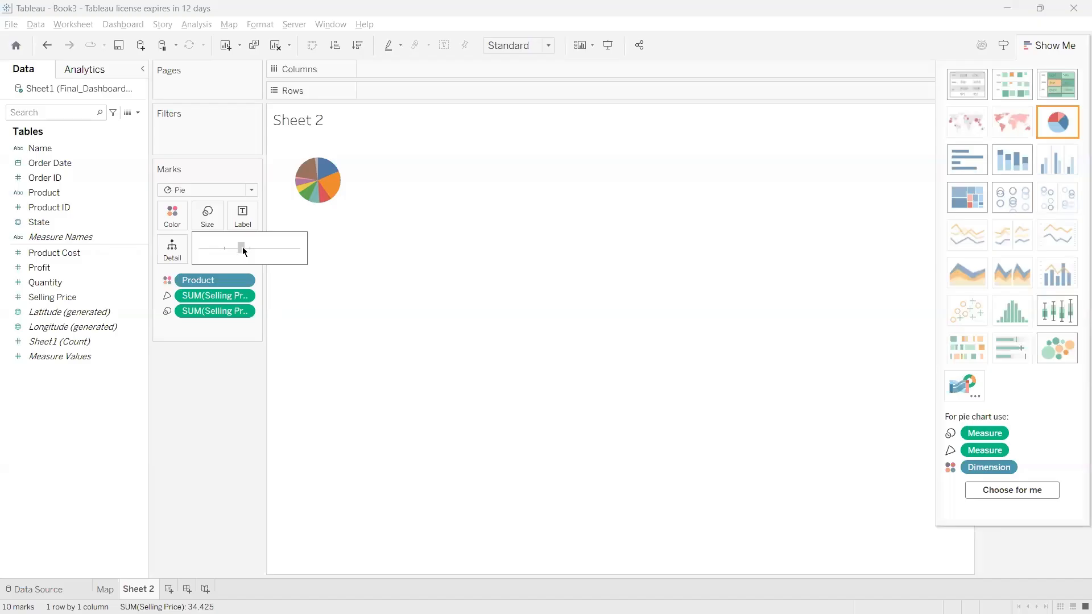
pyautogui.click(243, 247)
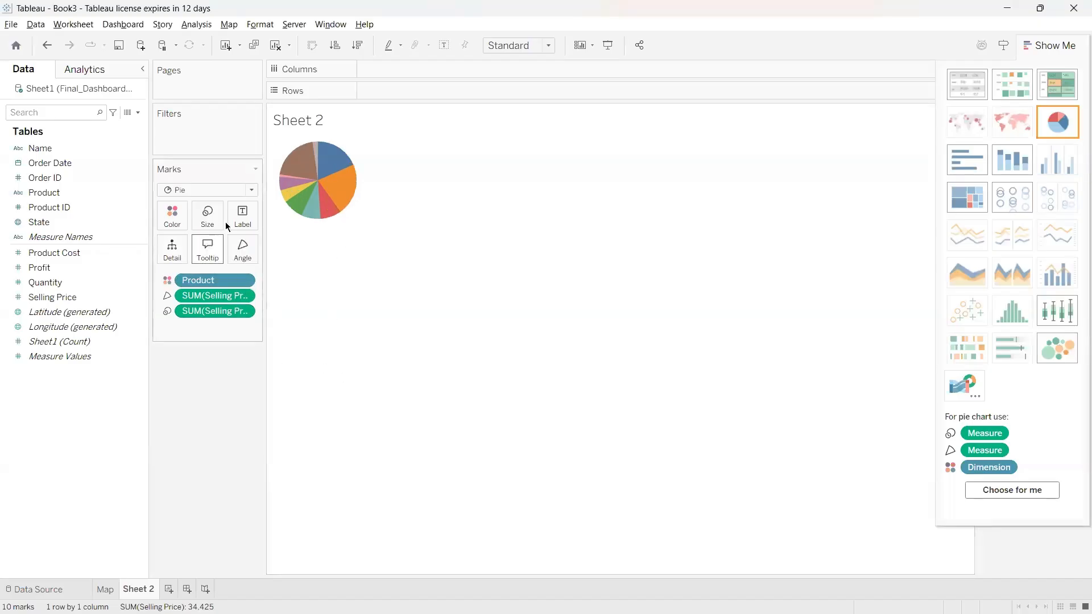
pyautogui.click(240, 222)
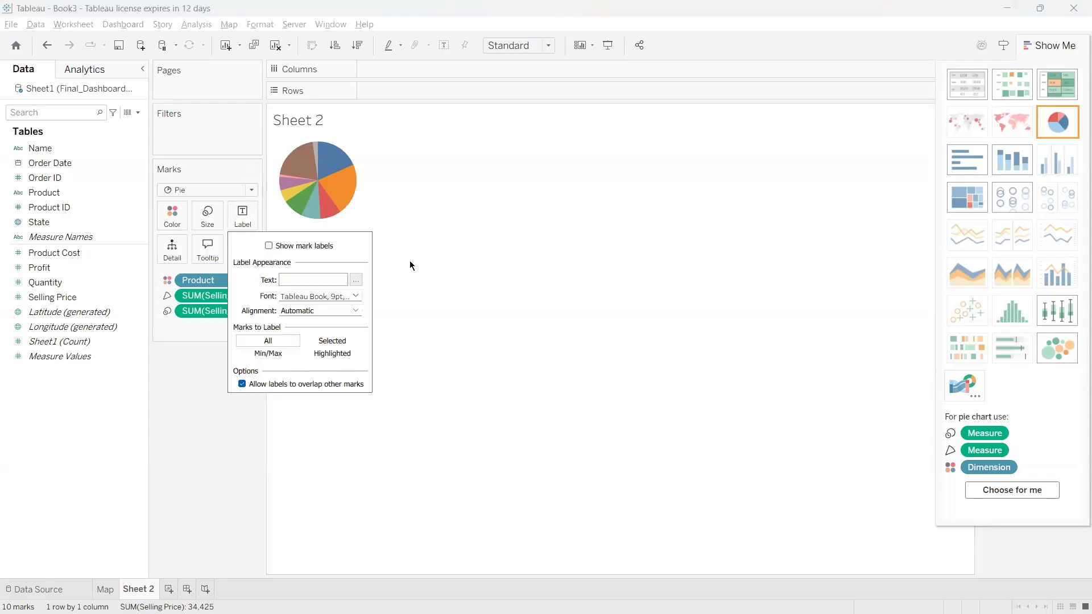
pyautogui.click(455, 256)
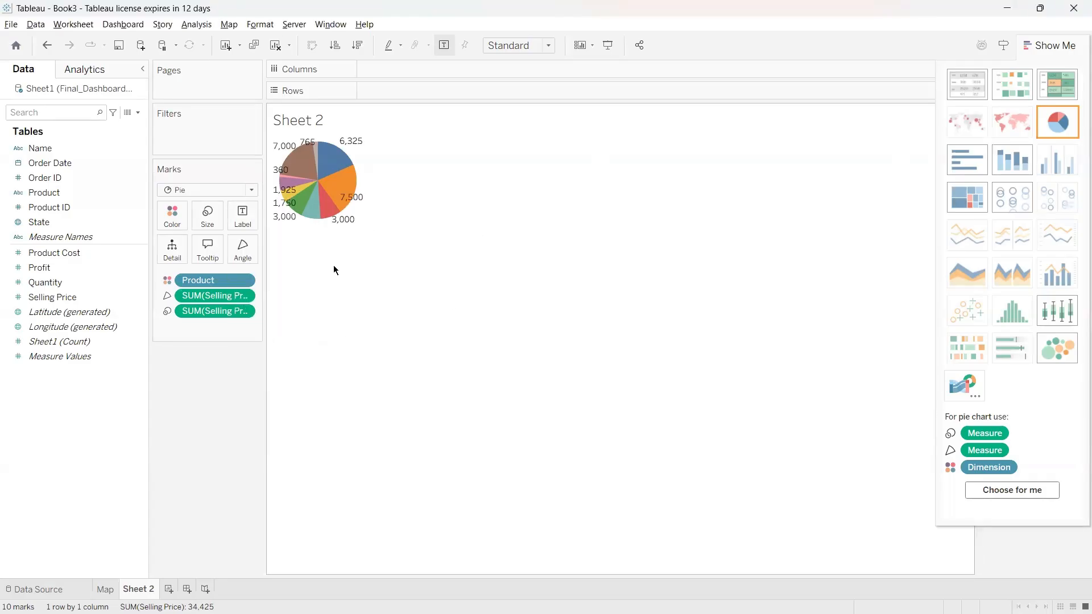
# Step: Set the pie chart sheet's fit to Entire View so the pie fills the sheet
pyautogui.click(551, 51)
pyautogui.click(526, 79)
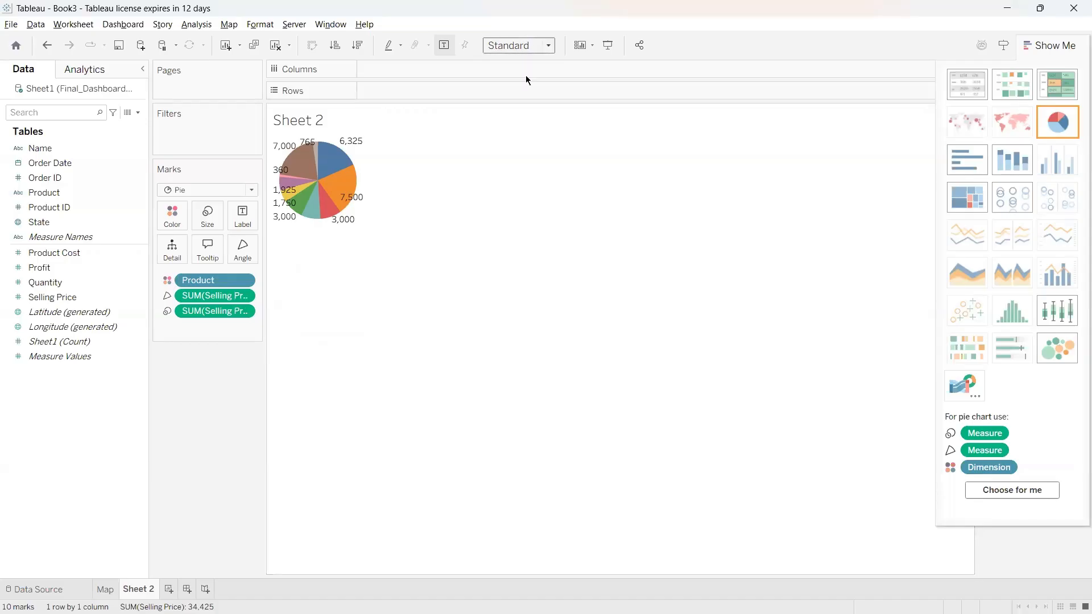
pyautogui.click(545, 46)
pyautogui.click(518, 103)
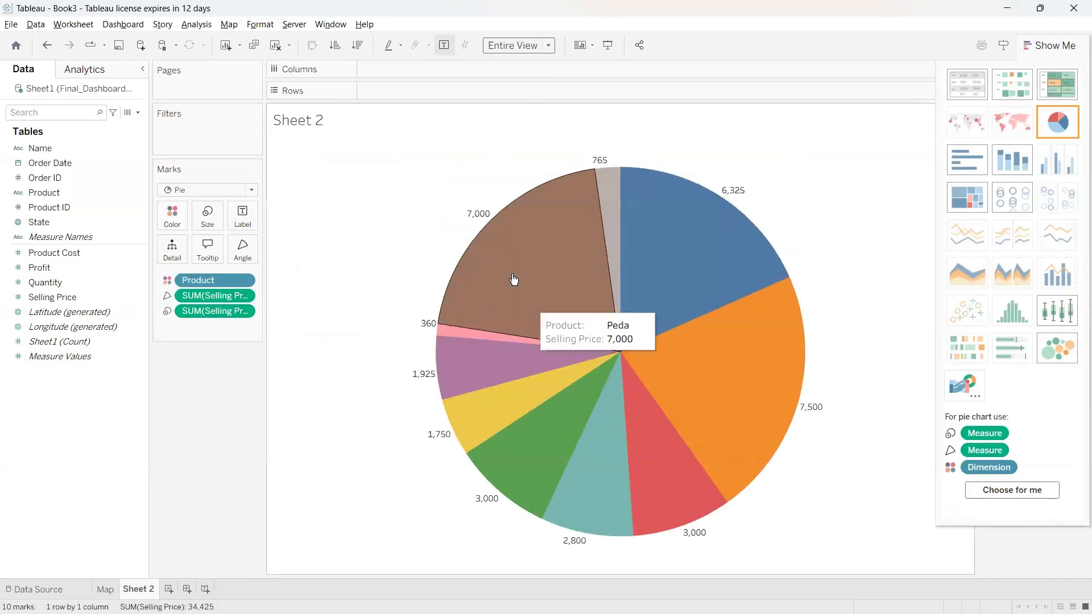
pyautogui.rightClick(515, 278)
pyautogui.click(427, 175)
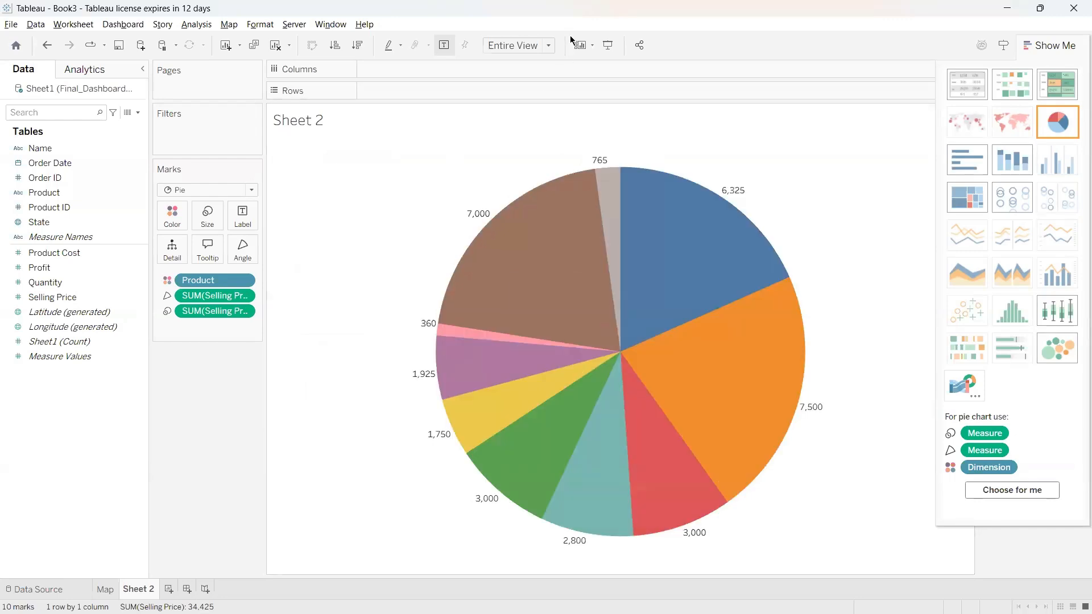
pyautogui.click(577, 41)
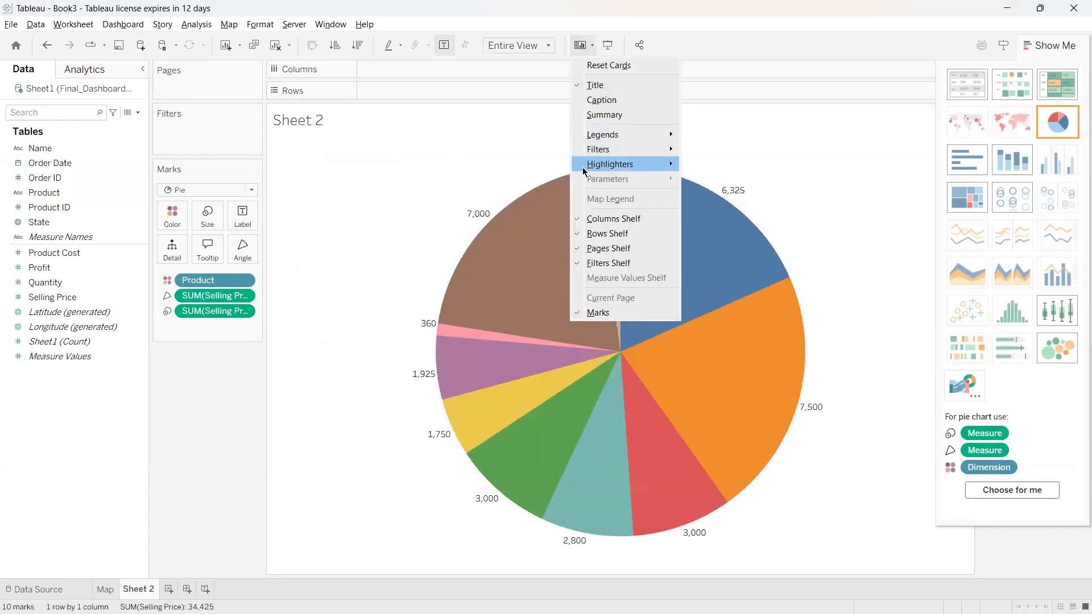
pyautogui.click(468, 140)
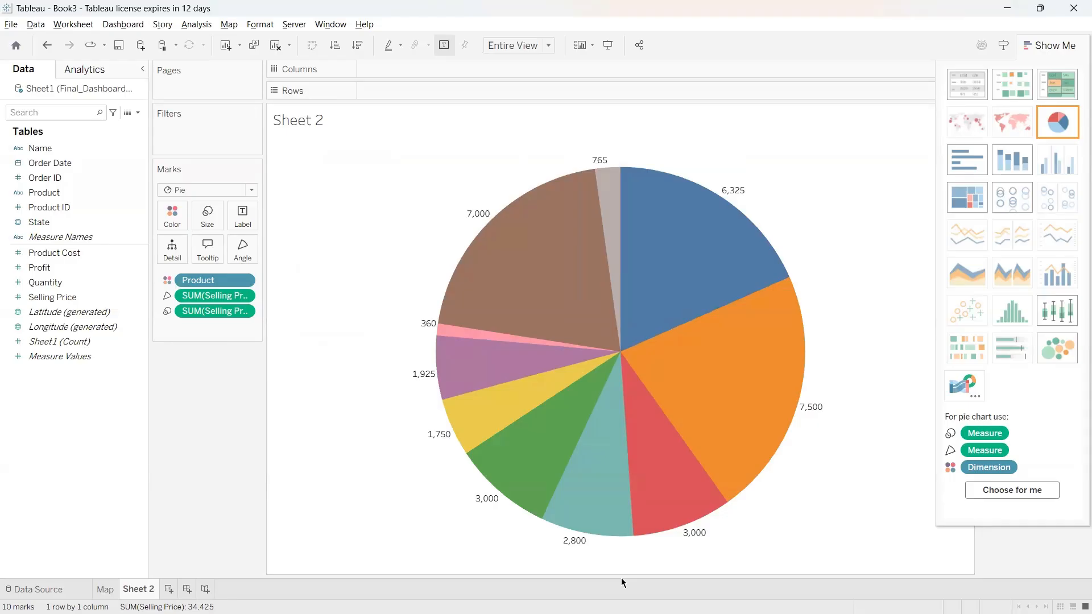
# Step: Rename Sheet 2 as "pie chart"
pyautogui.rightClick(145, 590)
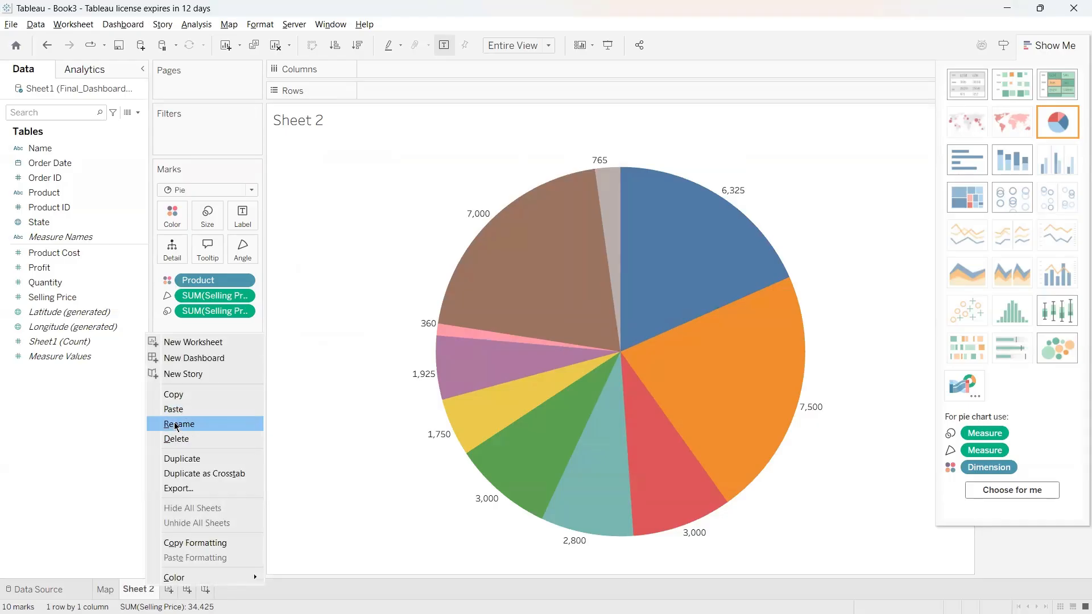
pyautogui.click(175, 425)
pyautogui.write('pie')
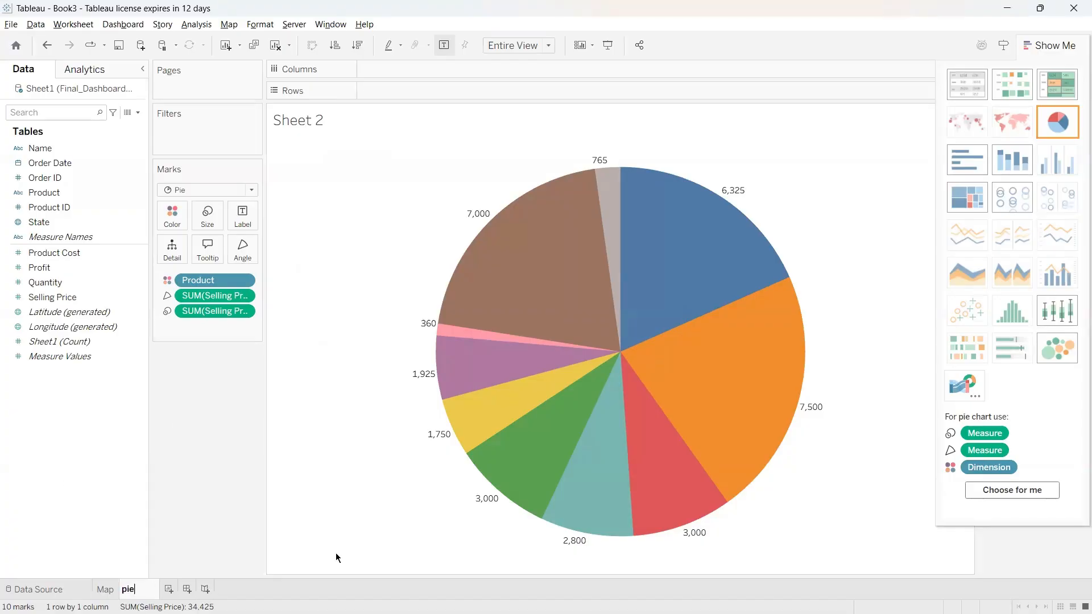
pyautogui.write(' chart')
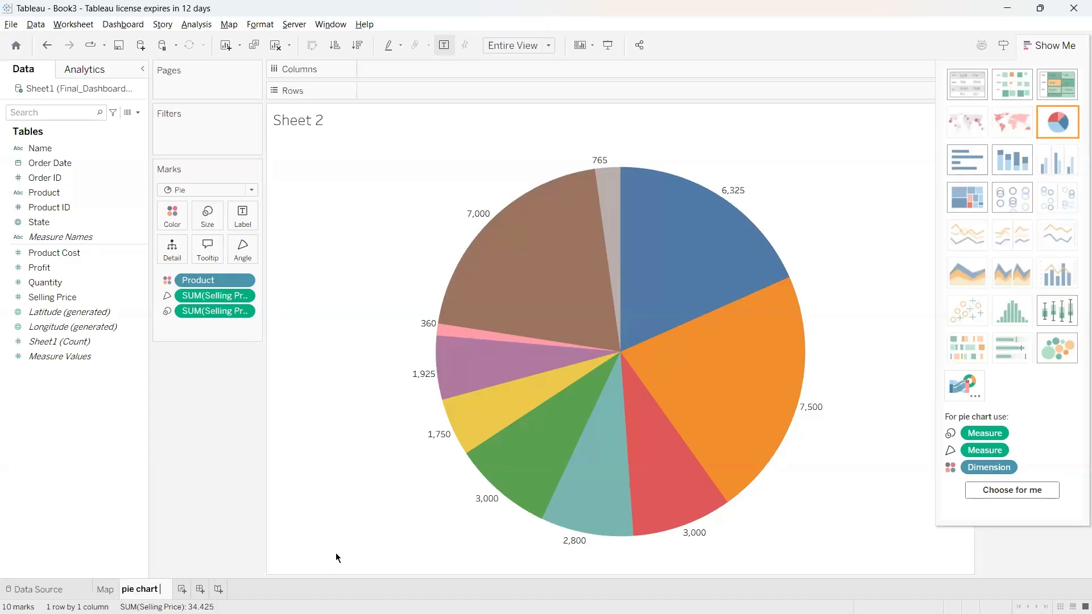
pyautogui.click(300, 420)
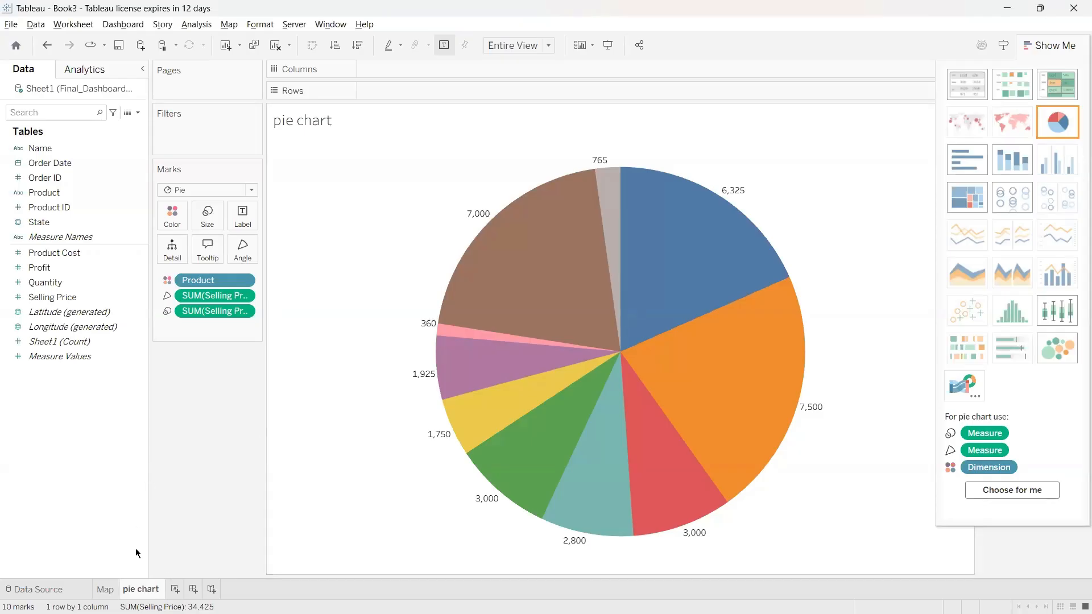
# Step: Add a new worksheet and put State on its rows and Profit on its columns
pyautogui.click(175, 589)
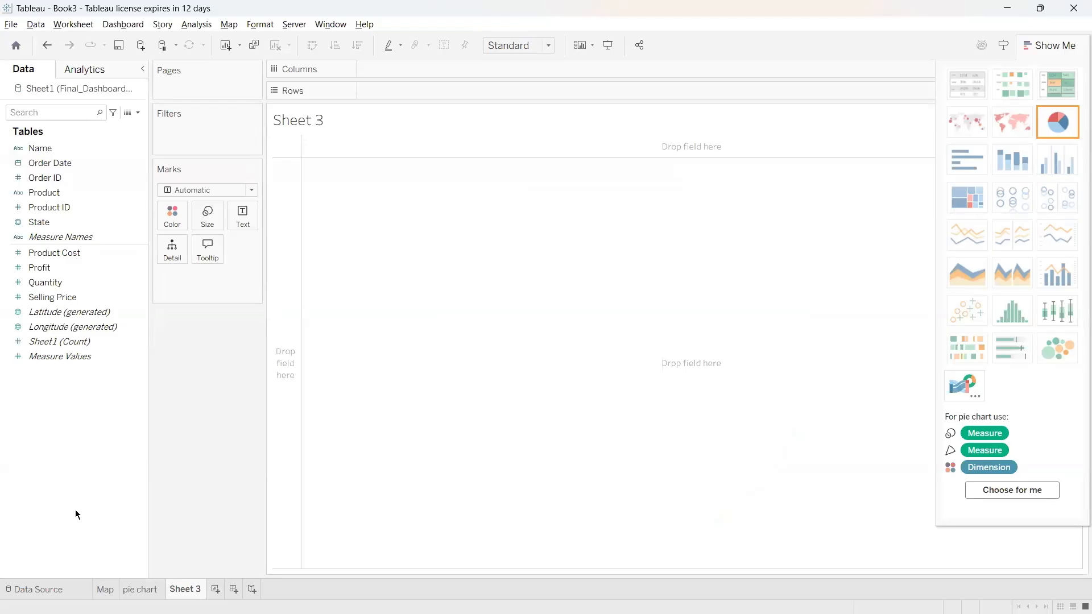
pyautogui.click(23, 254)
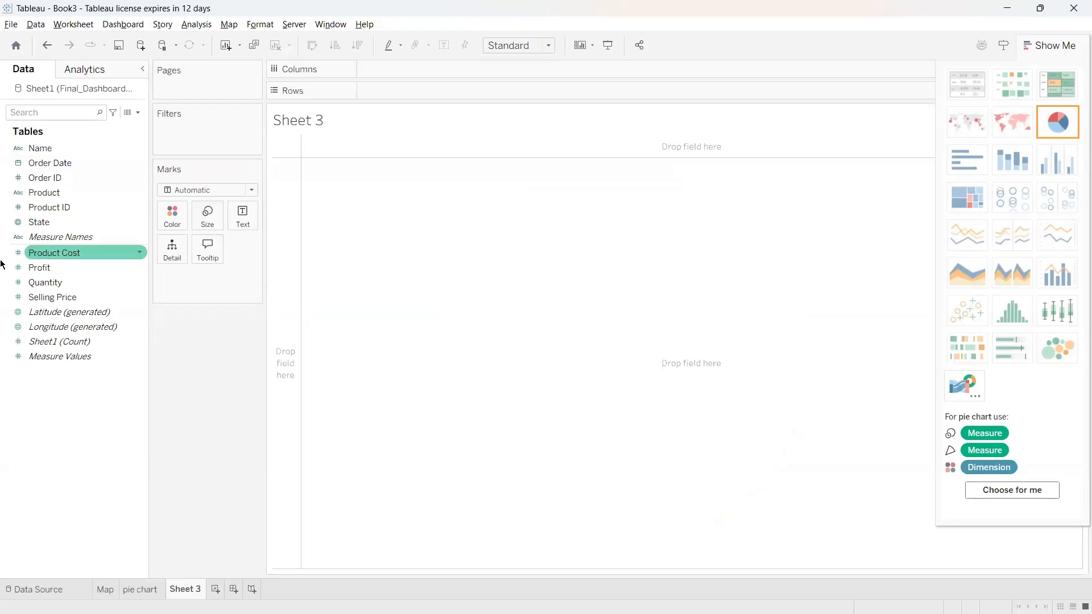
pyautogui.click(34, 193)
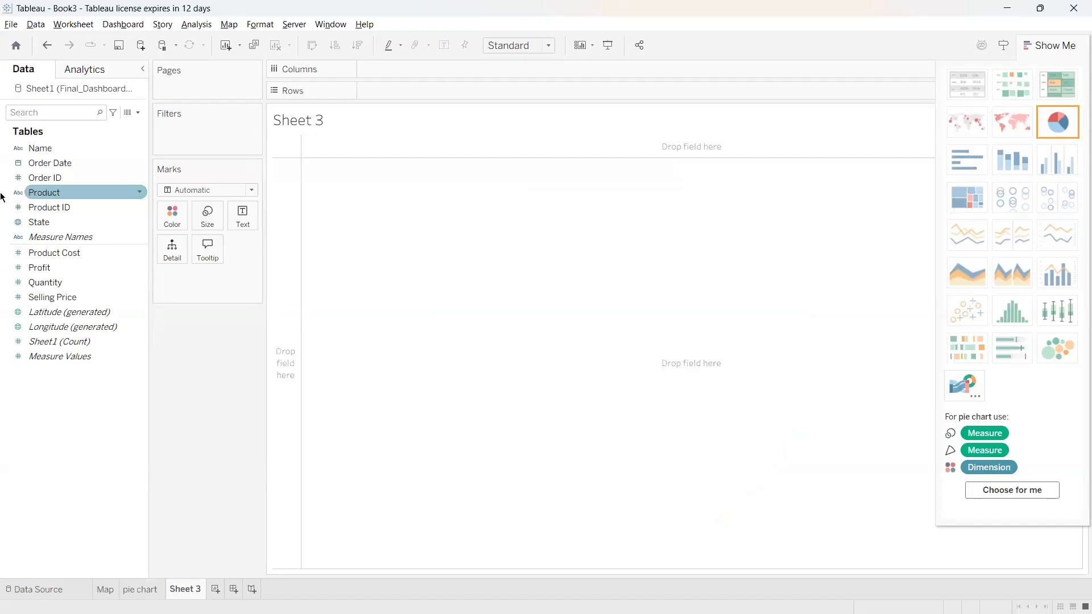
pyautogui.moveTo(35, 222); pyautogui.dragTo(387, 91)
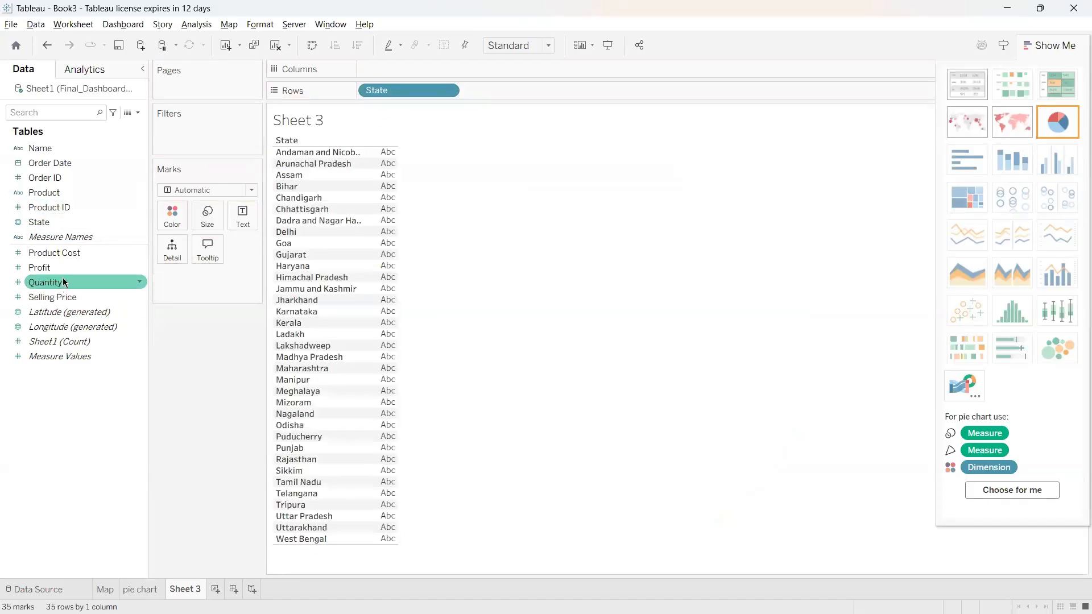
pyautogui.moveTo(52, 270); pyautogui.dragTo(408, 70)
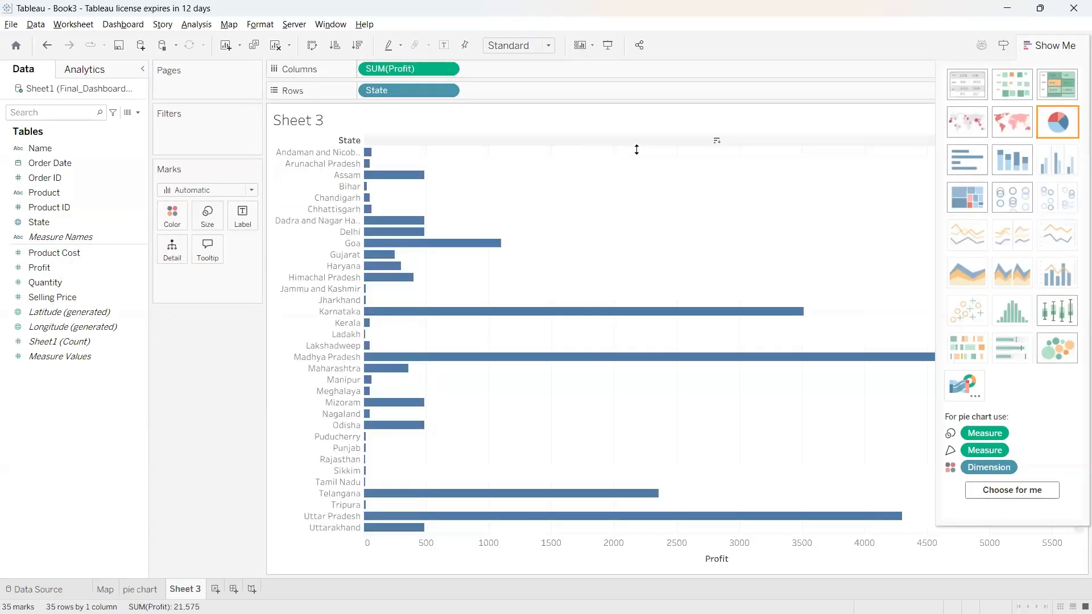
# Step: Try showing profit by state as a text table, a heat map and a highlight table
pyautogui.click(977, 83)
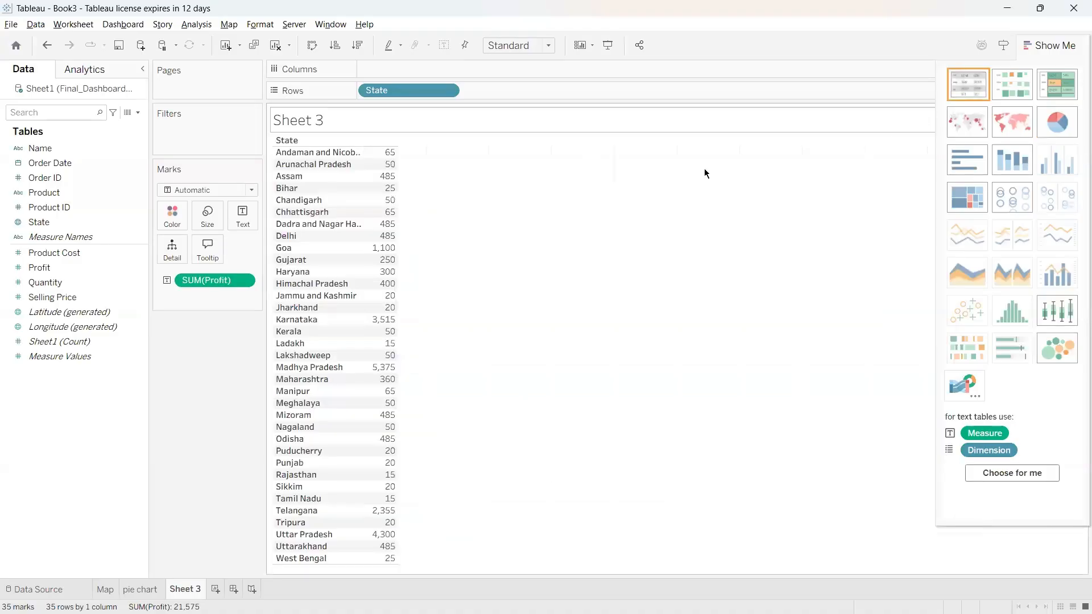
pyautogui.click(1010, 80)
pyautogui.click(1057, 82)
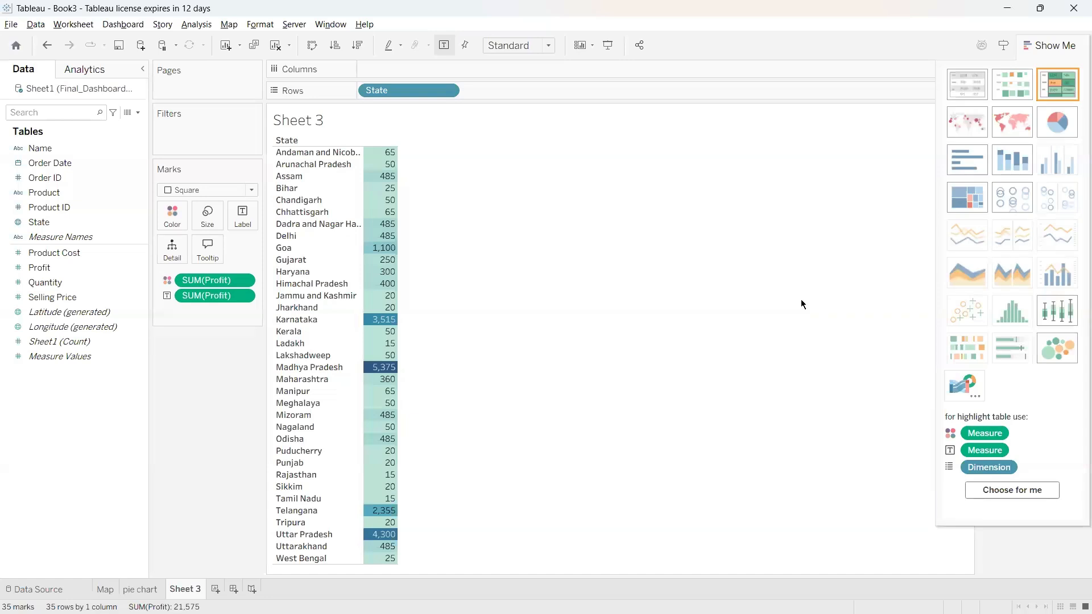
pyautogui.click(953, 237)
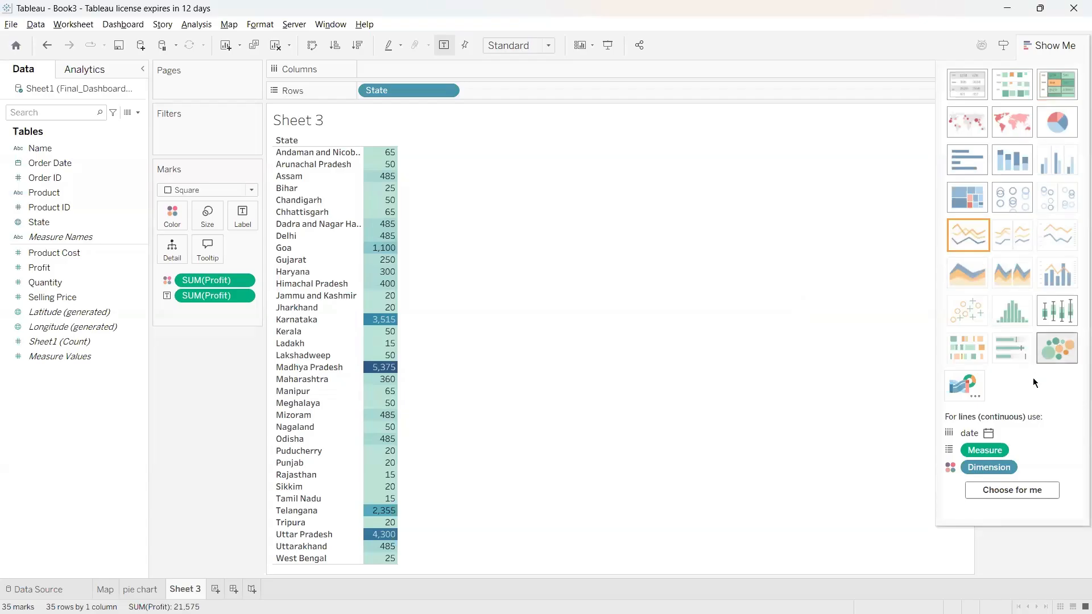
# Step: Try showing profit by state as packed bubbles, a box-and-whisker plot and stacked bars
pyautogui.click(1050, 350)
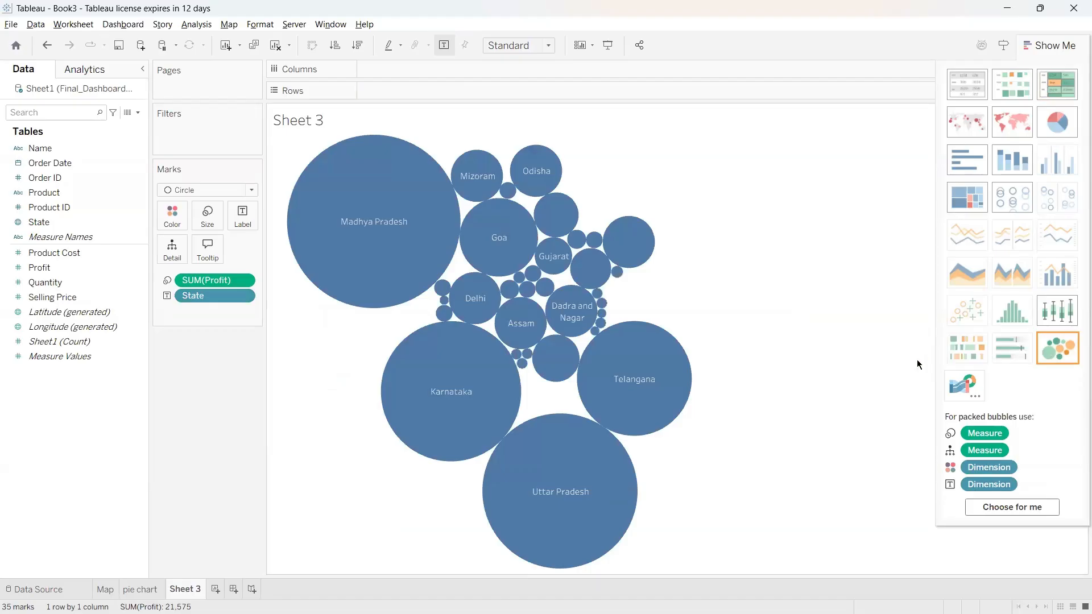
pyautogui.moveTo(398, 296)
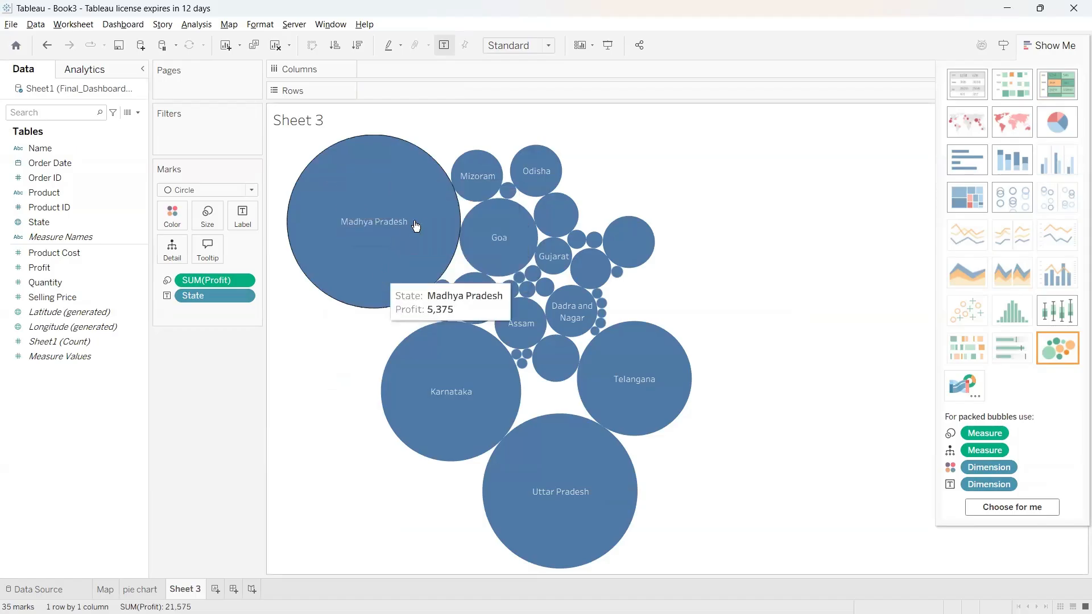
pyautogui.moveTo(513, 199)
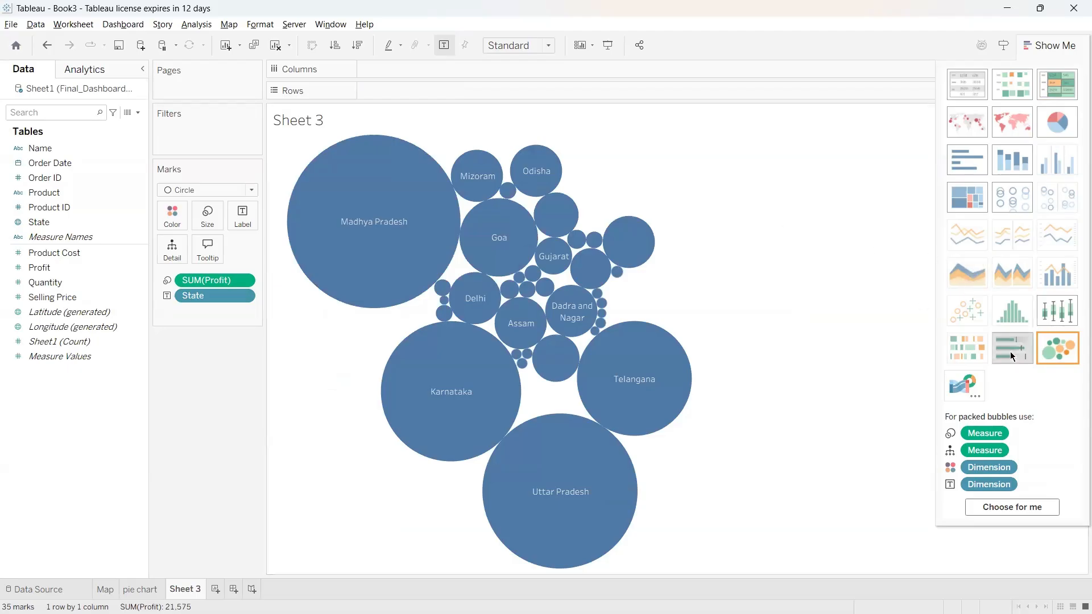
pyautogui.click(1060, 310)
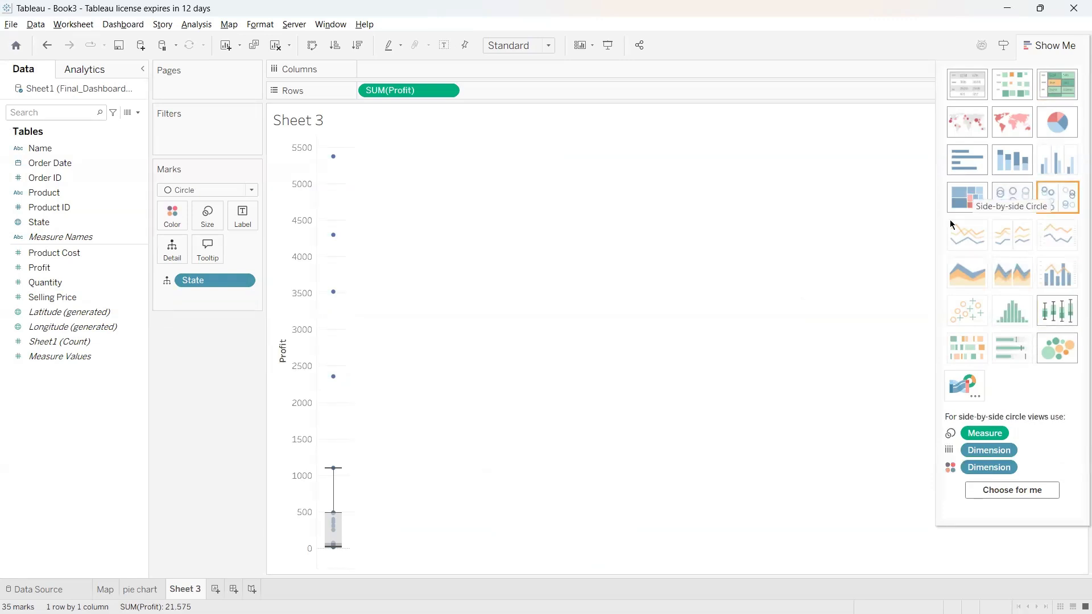
pyautogui.click(1015, 163)
# Step: Convert the profit by state view to horizontal bars and swap rows and columns to make the bars vertical
pyautogui.click(969, 162)
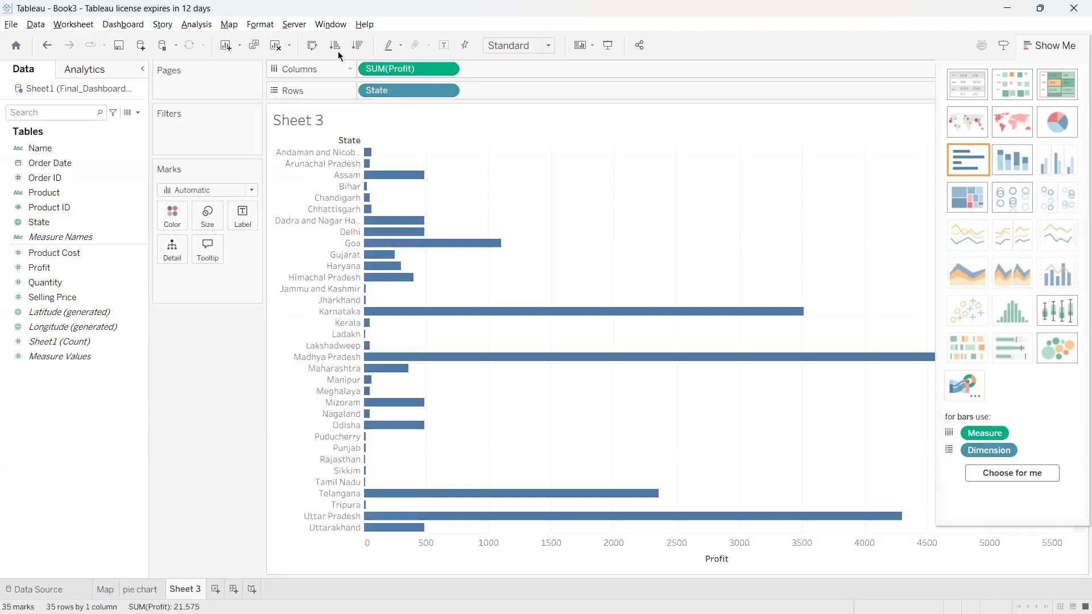
pyautogui.click(312, 45)
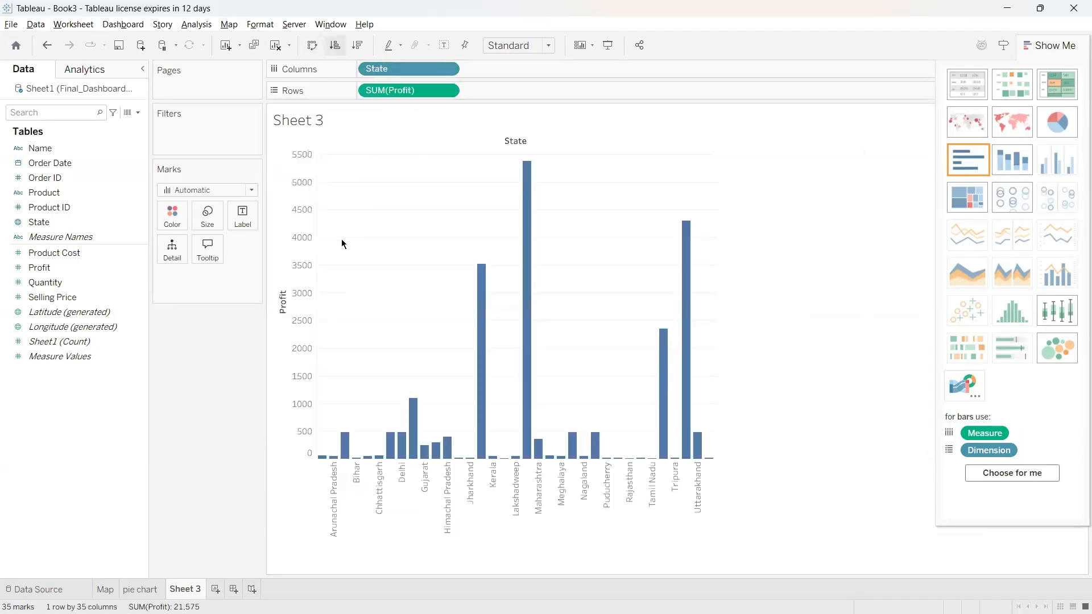
pyautogui.moveTo(520, 344)
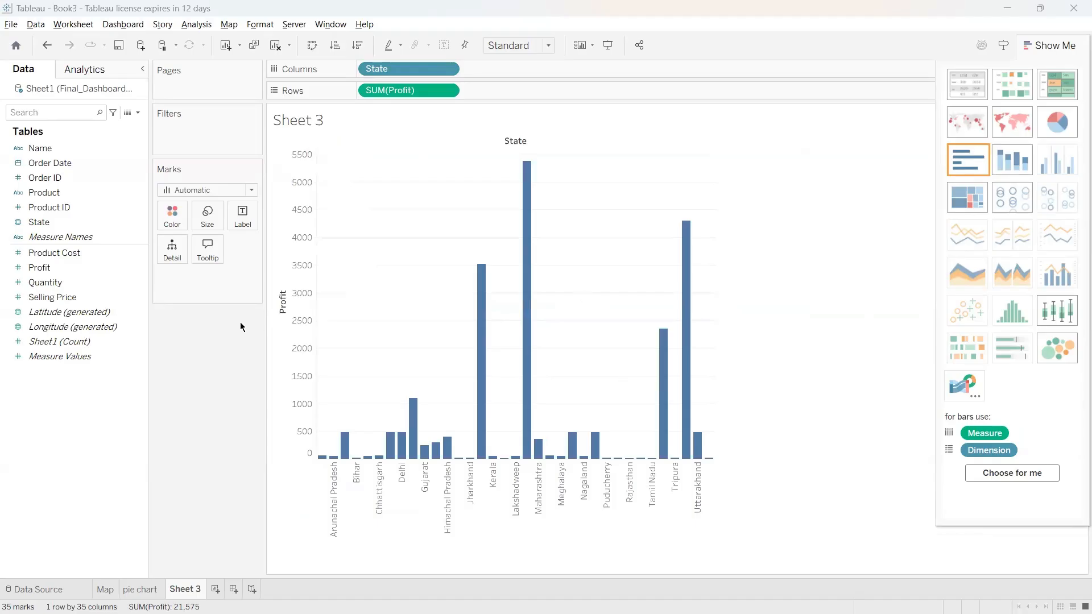
# Step: Rename Sheet 3 as "Bar Chart"
pyautogui.rightClick(186, 590)
pyautogui.click(215, 431)
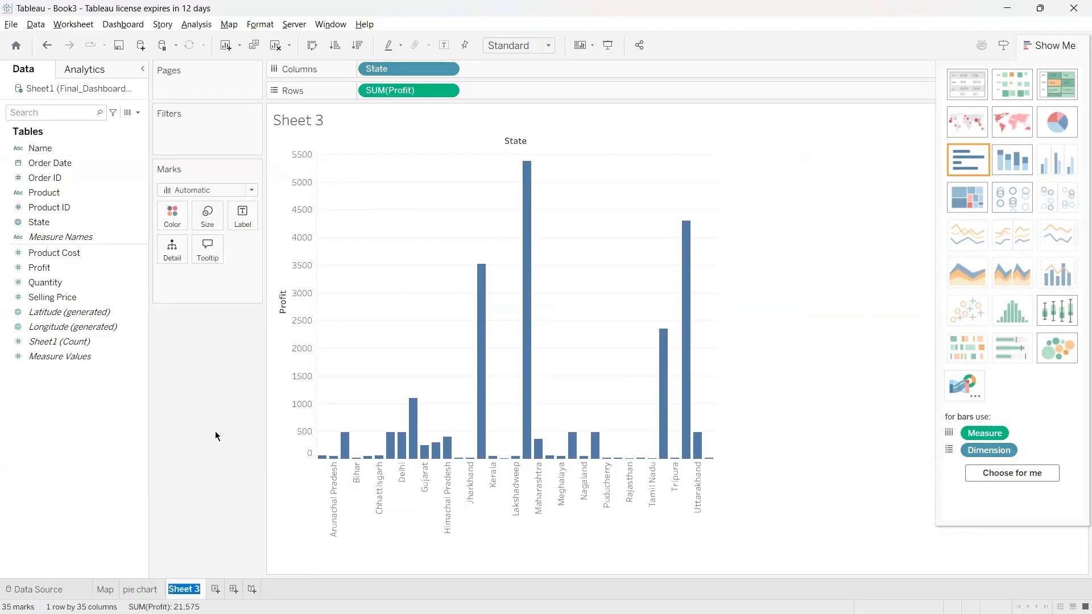
pyautogui.write('bar')
pyautogui.press('BackSpace')
pyautogui.press('BackSpace')
pyautogui.write('ar Charty')
pyautogui.press('BackSpace')
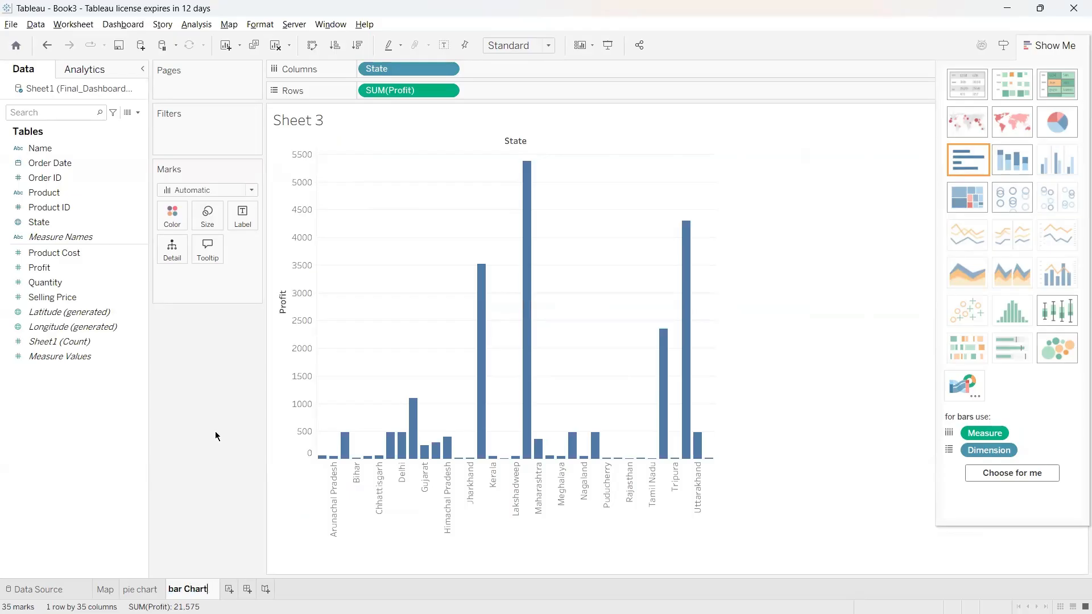
pyautogui.press('BackSpace')
pyautogui.write('B')
pyautogui.press('Return')
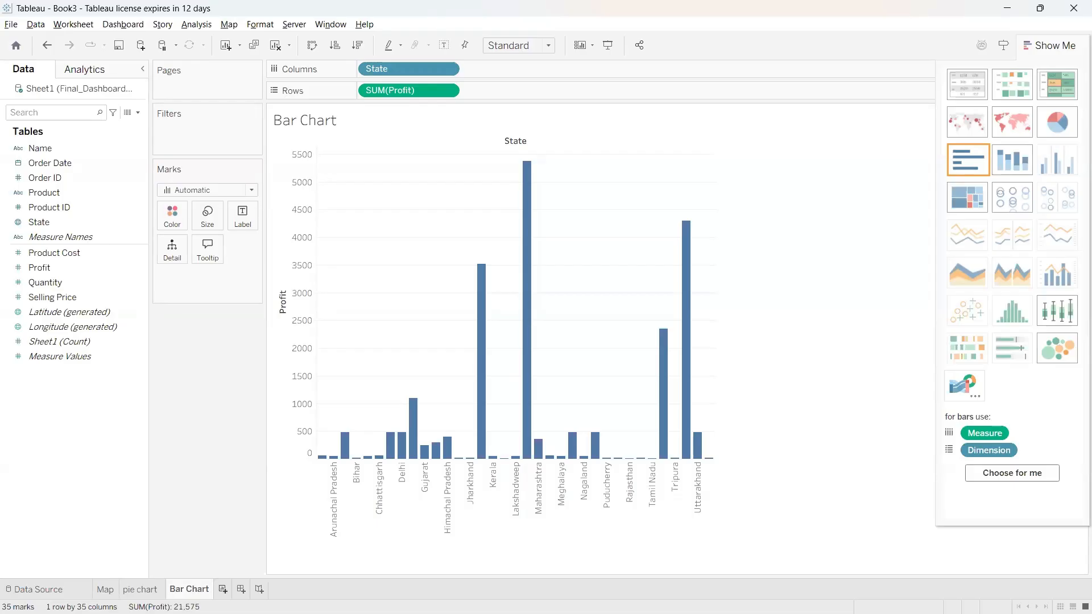
# Step: Add a new worksheet and put State on its rows
pyautogui.click(224, 590)
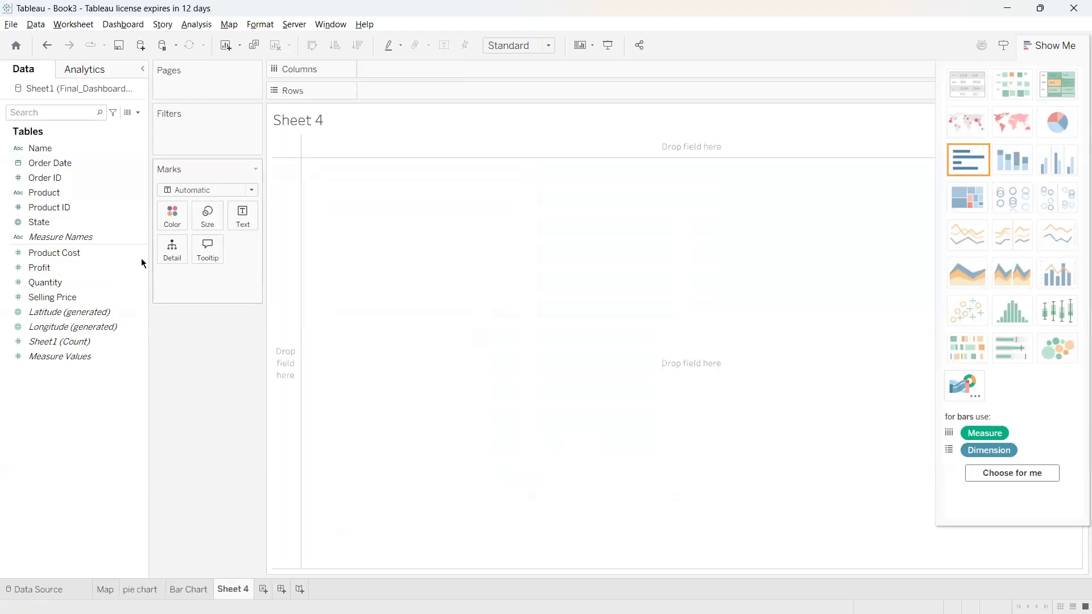
pyautogui.moveTo(34, 221); pyautogui.dragTo(364, 94)
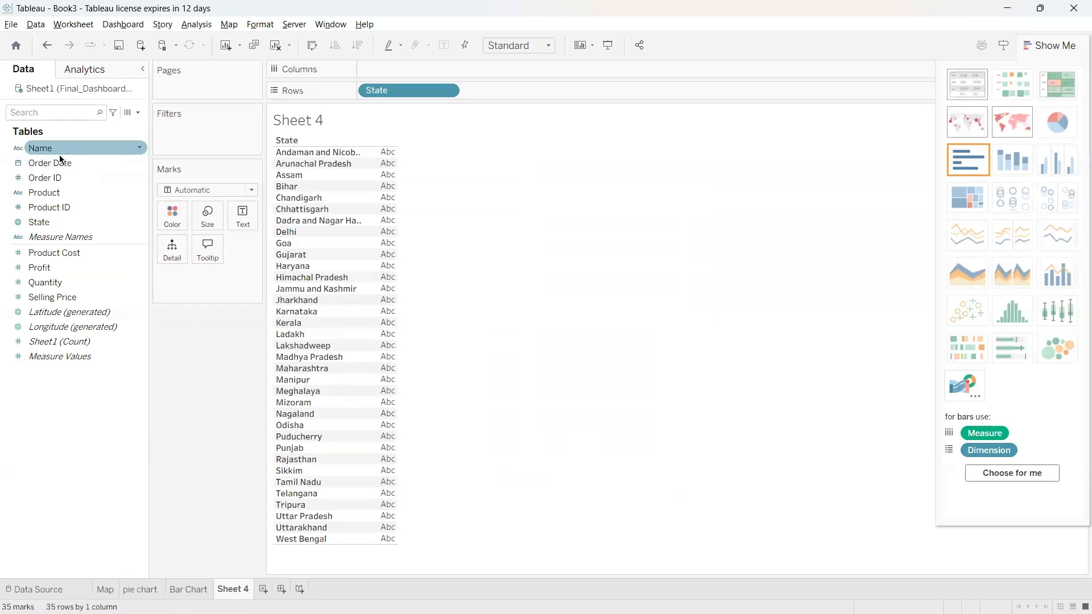
# Step: Try to put the Name field on the columns of Sheet 4
pyautogui.moveTo(74, 151); pyautogui.dragTo(415, 72)
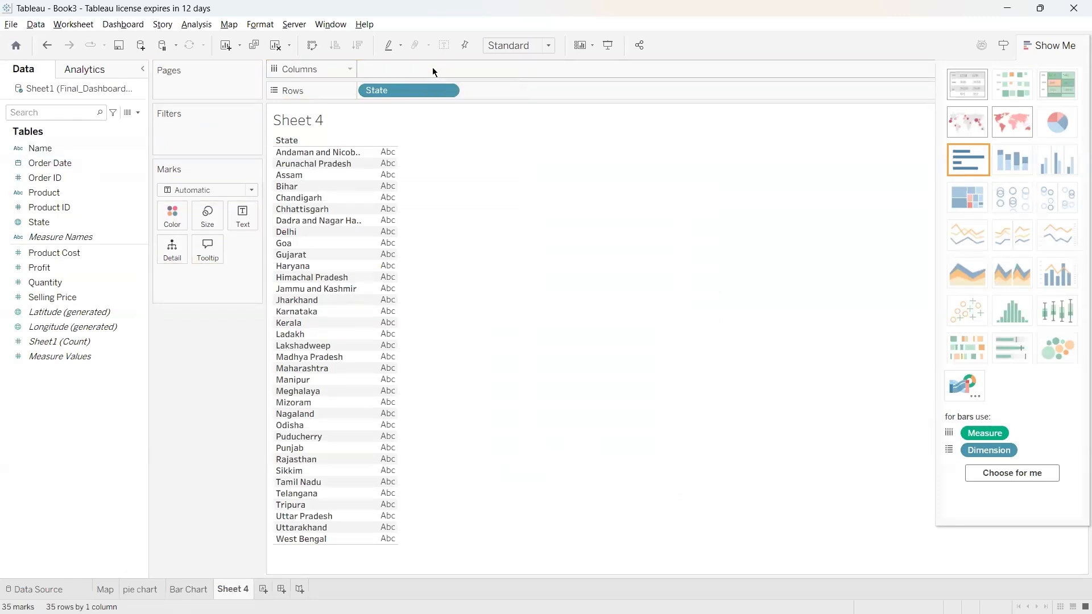
pyautogui.doubleClick(372, 68)
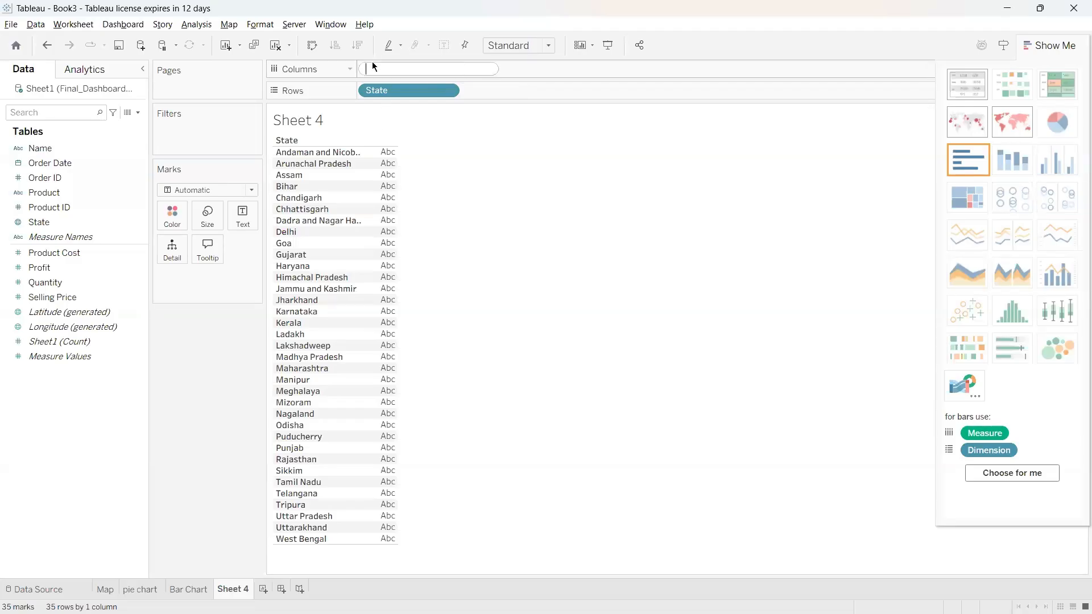
pyautogui.click(457, 185)
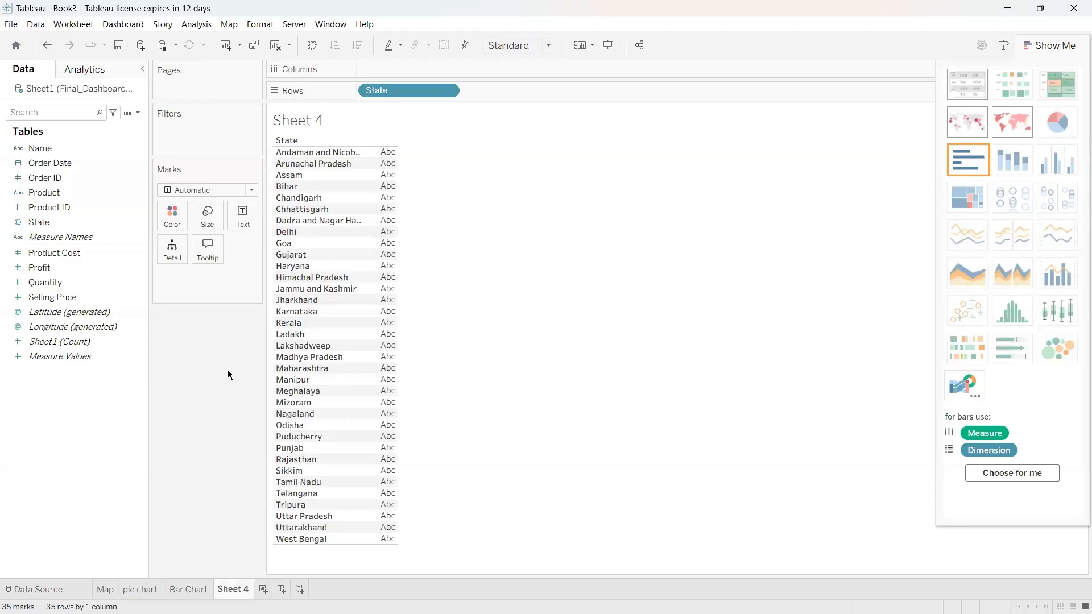
# Step: Put the Quantity measure on the columns of Sheet 4
pyautogui.click(73, 327)
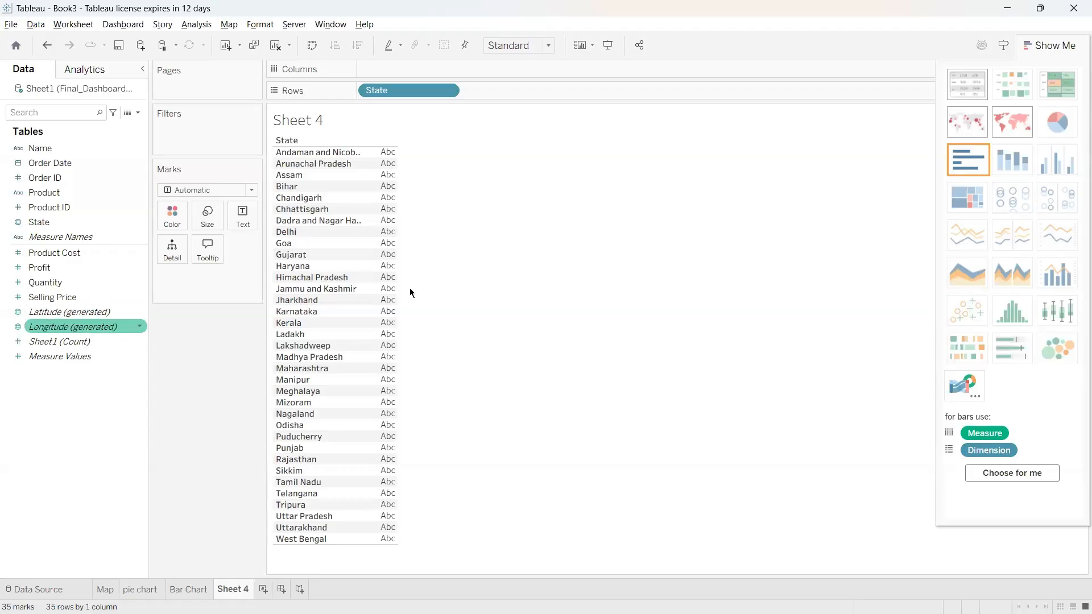
pyautogui.click(51, 312)
pyautogui.click(50, 283)
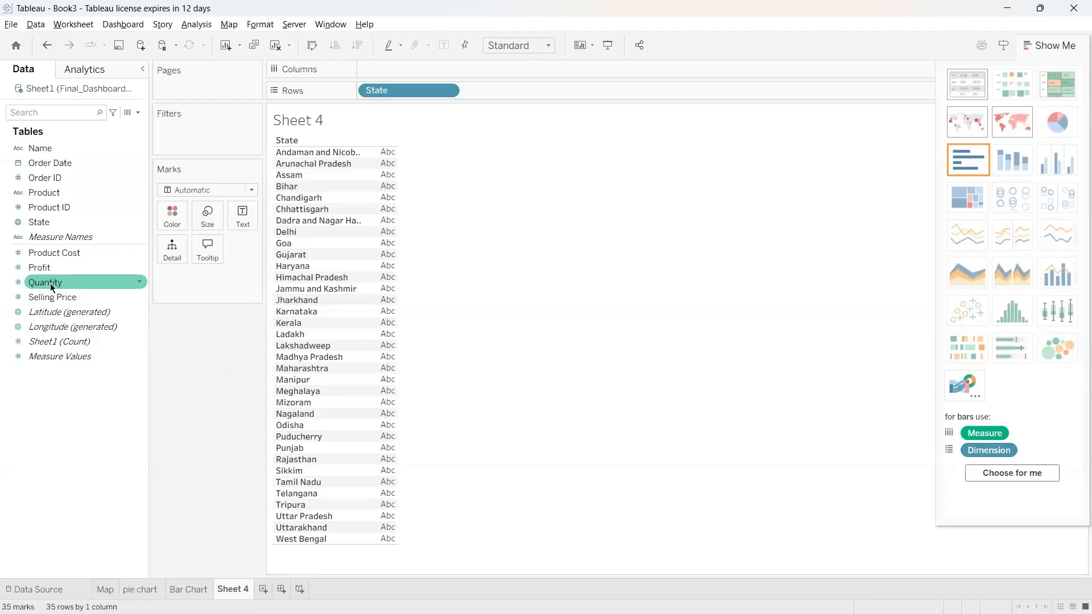
pyautogui.moveTo(47, 280); pyautogui.dragTo(389, 55)
pyautogui.moveTo(45, 283); pyautogui.dragTo(374, 66)
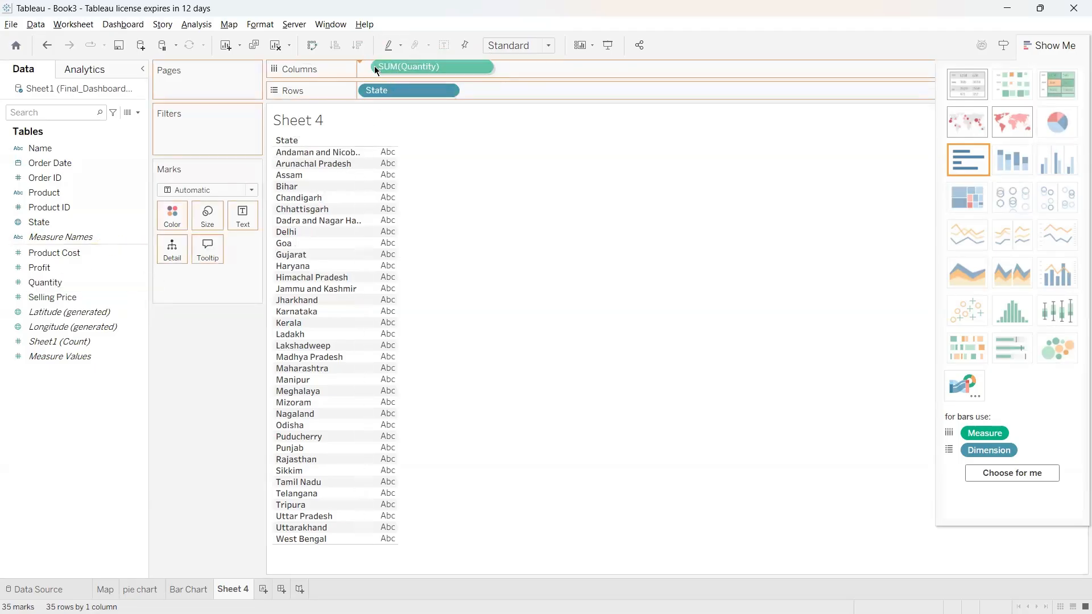
# Step: Show the quantity by state as a pie chart fitted to Entire View, with mark labels
pyautogui.click(1061, 112)
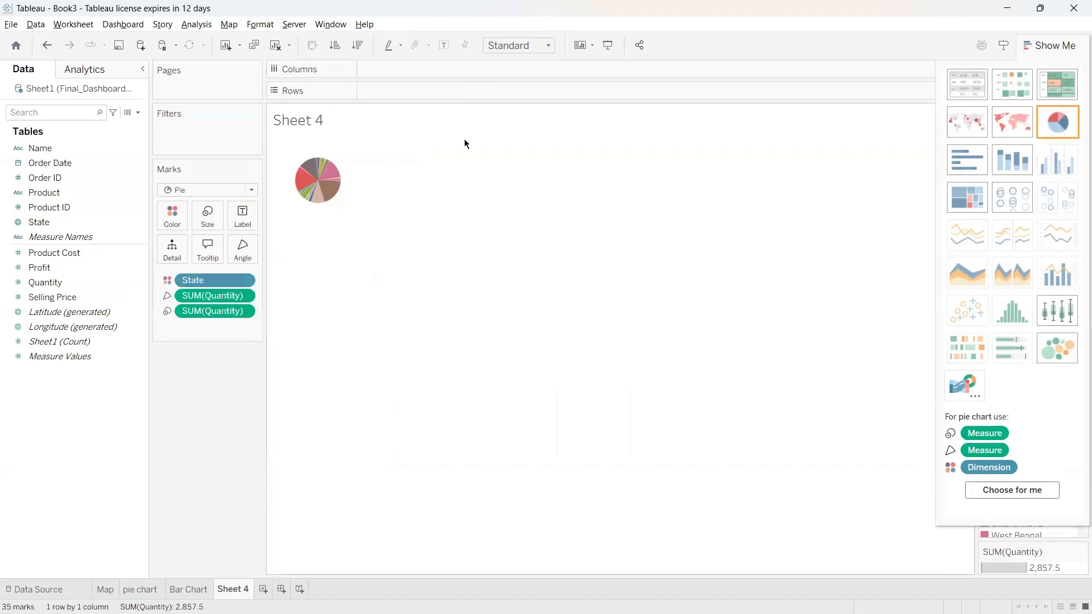
pyautogui.click(544, 50)
pyautogui.click(524, 102)
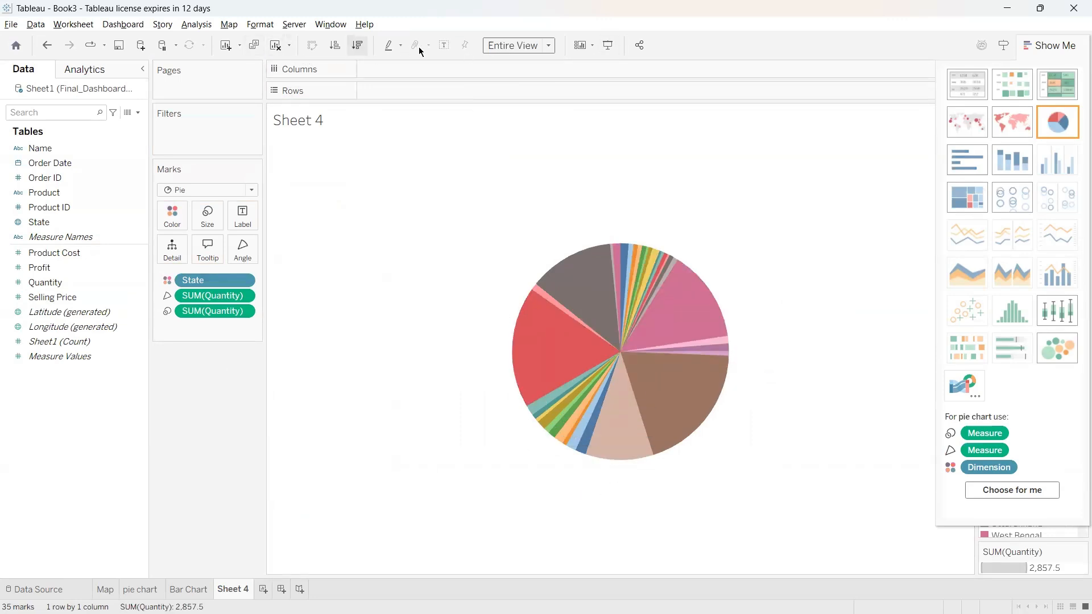
pyautogui.click(444, 45)
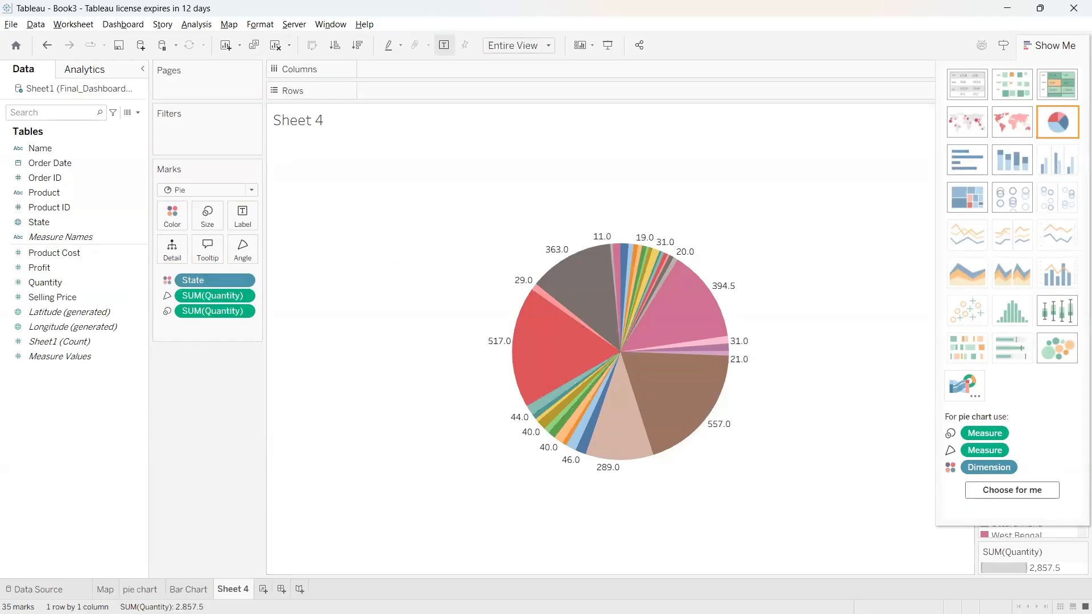
# Step: Create a new dashboard and set its fixed size to 1400 px wide and 900 px high
pyautogui.click(282, 590)
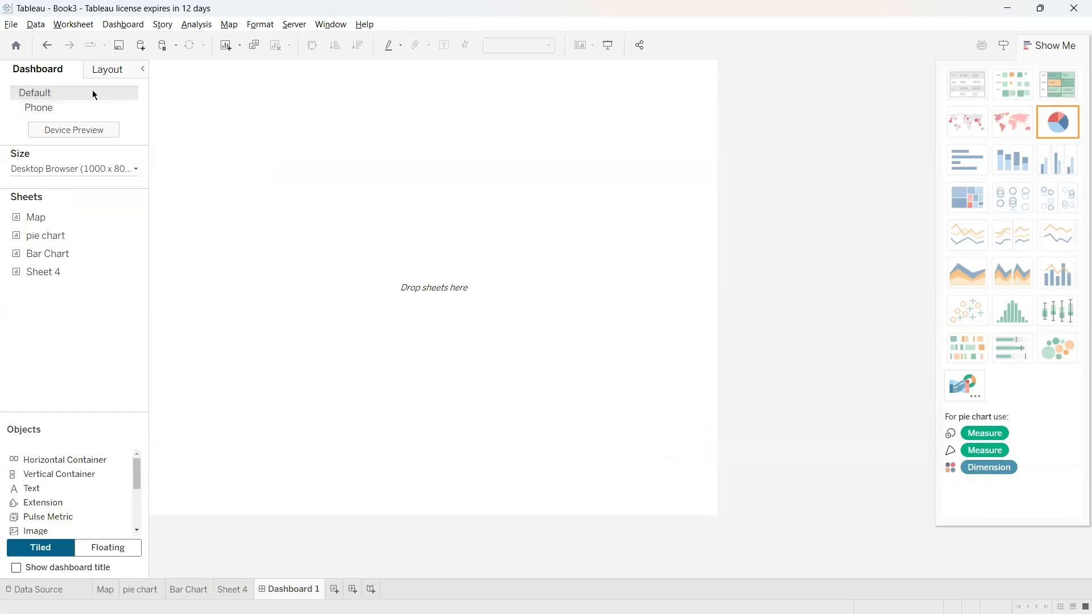
pyautogui.click(112, 167)
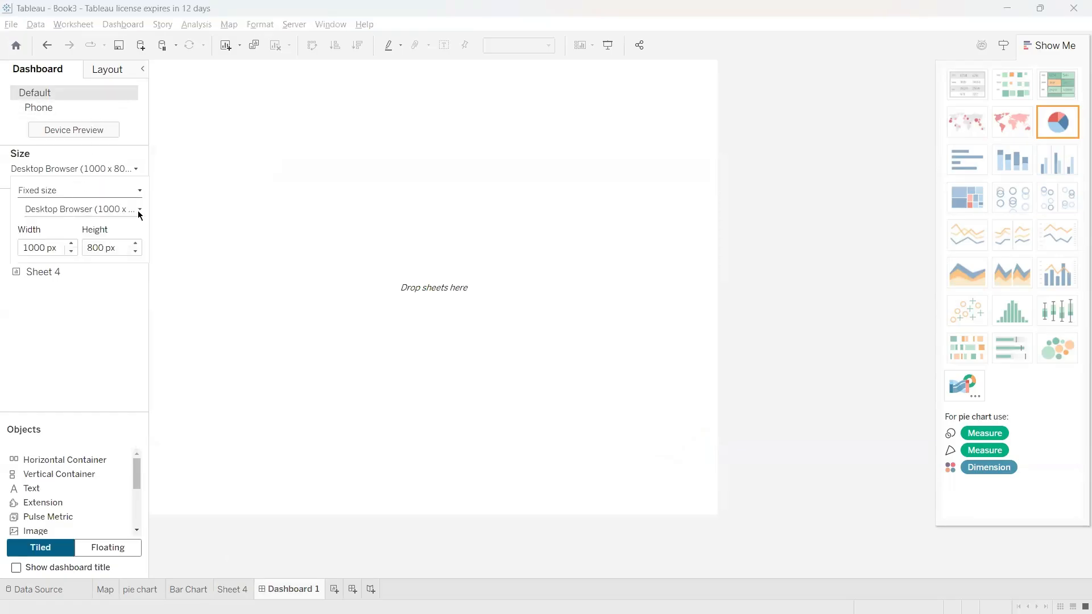
pyautogui.click(71, 244)
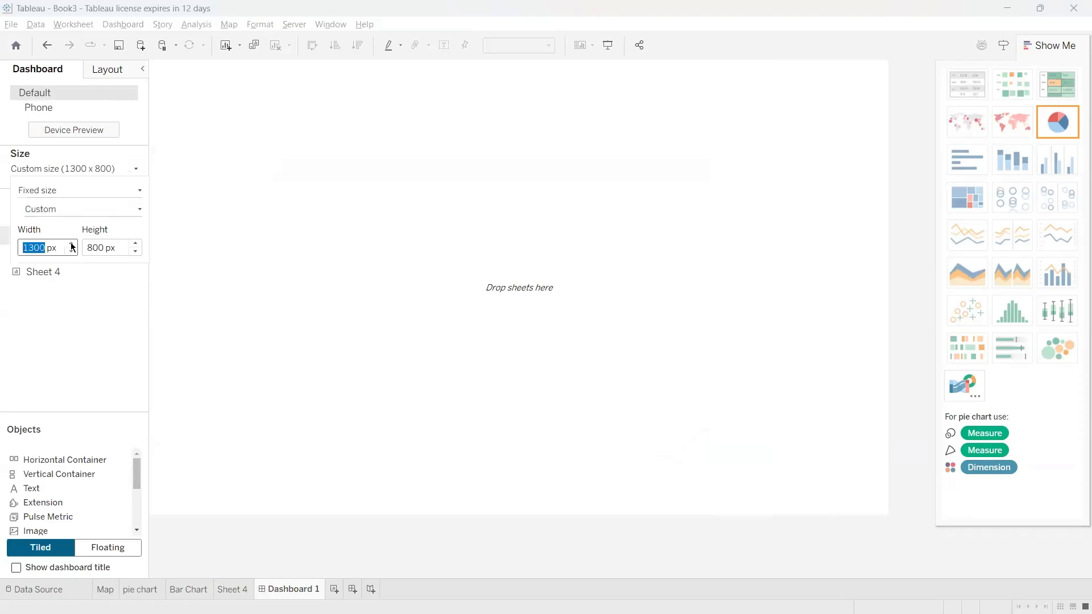
pyautogui.click(137, 244)
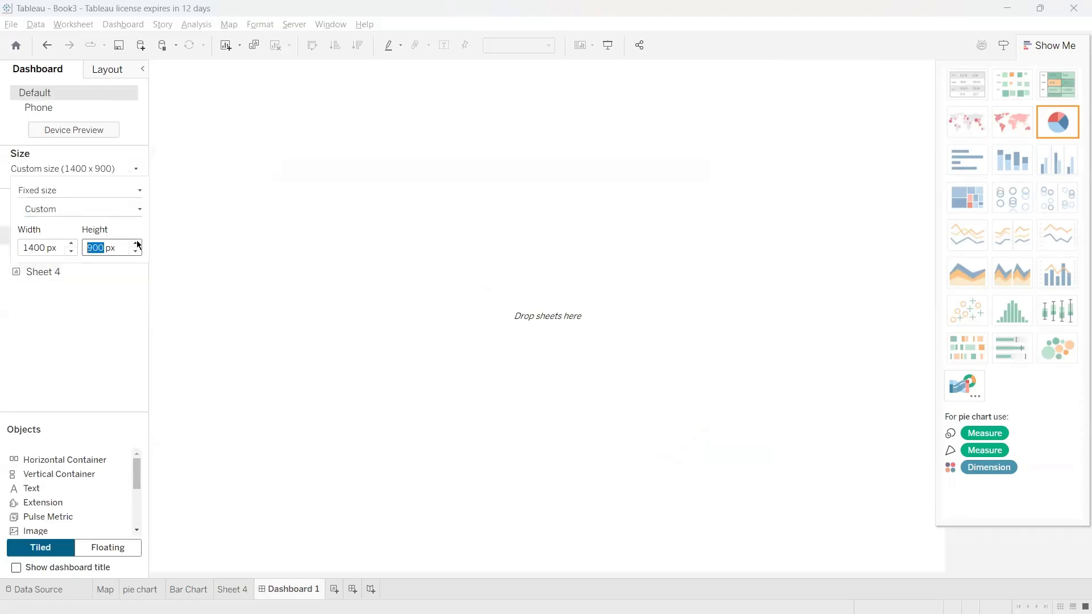
pyautogui.click(529, 325)
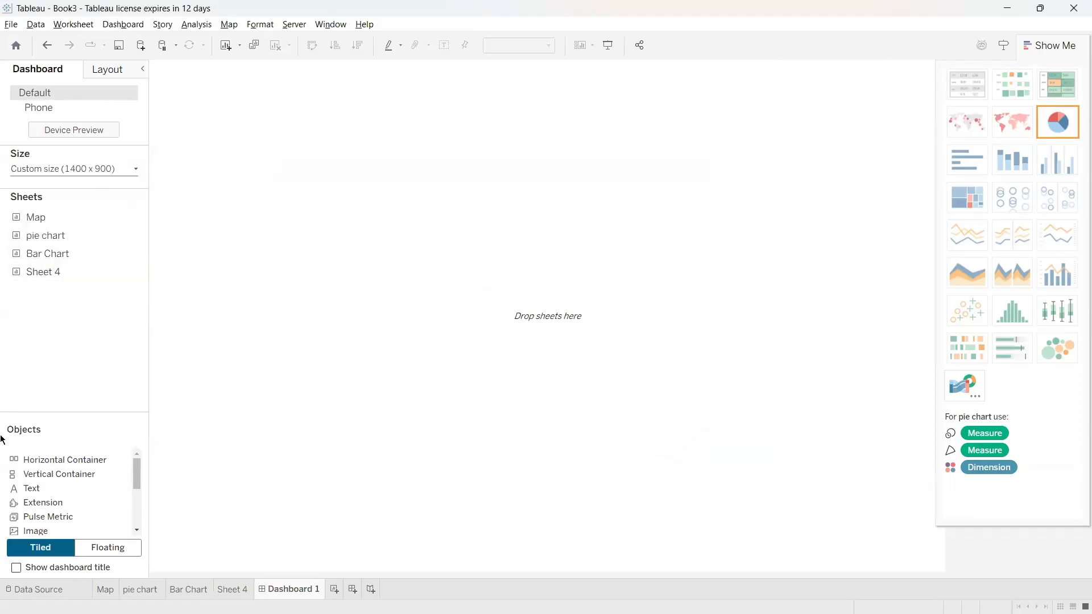
# Step: Add a new worksheet after Dashboard 1 and put Order ID on its rows
pyautogui.click(36, 268)
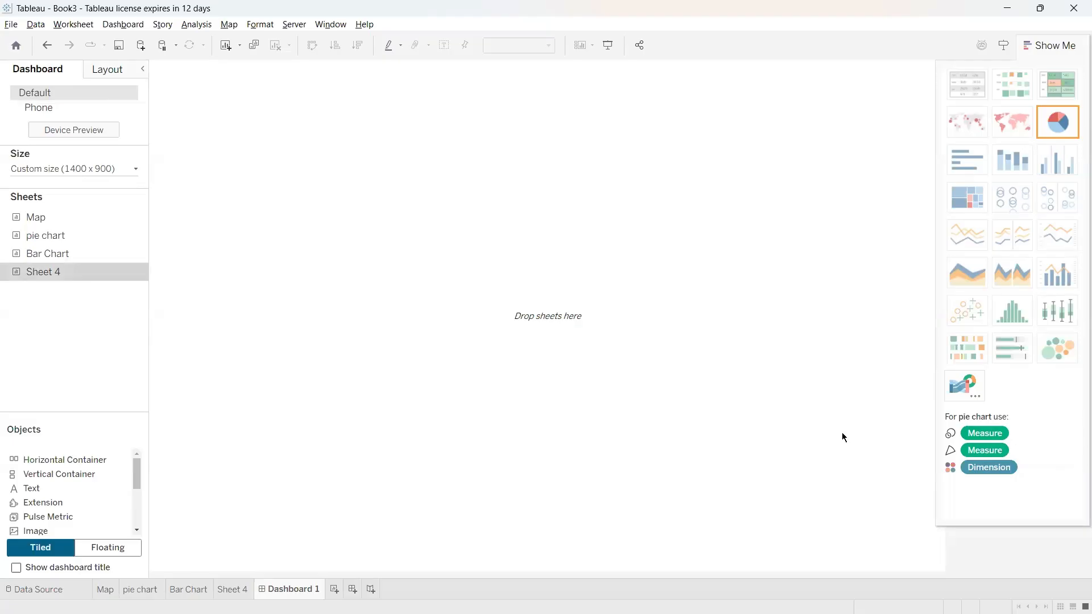
pyautogui.click(231, 590)
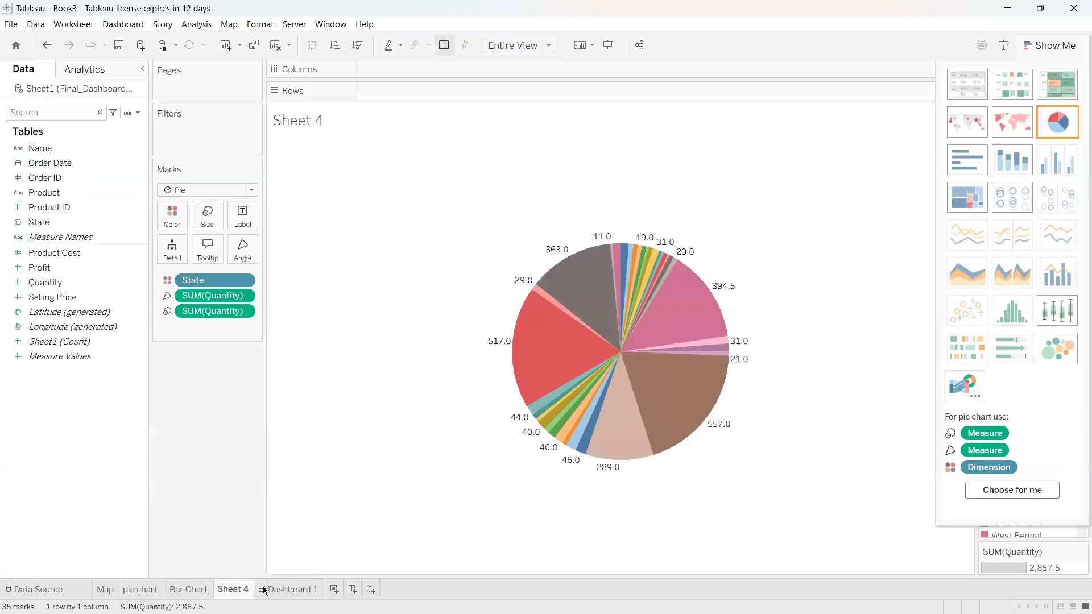
pyautogui.click(312, 590)
pyautogui.click(335, 590)
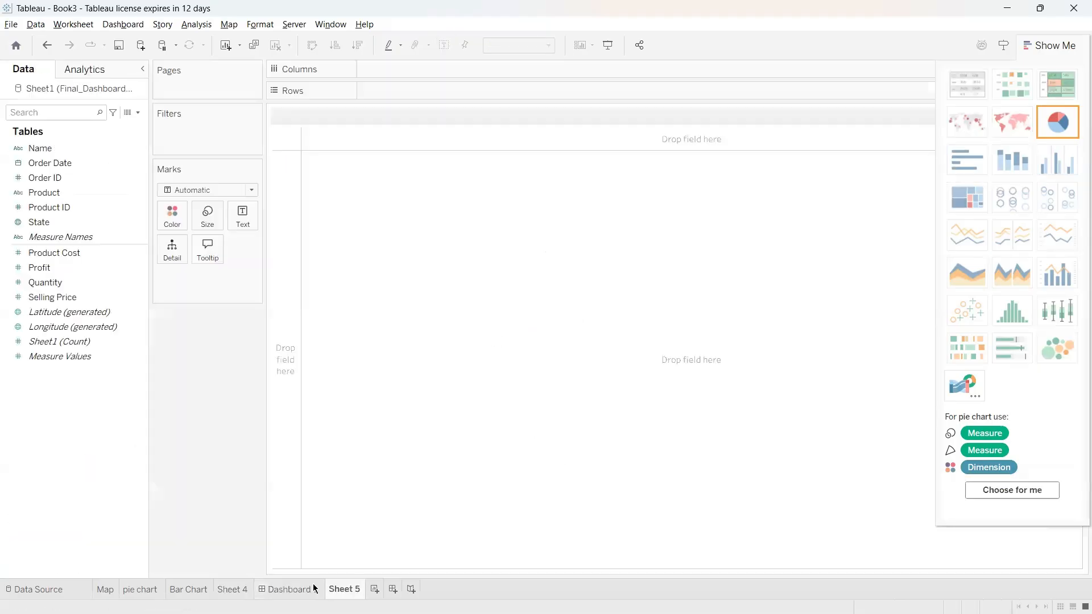
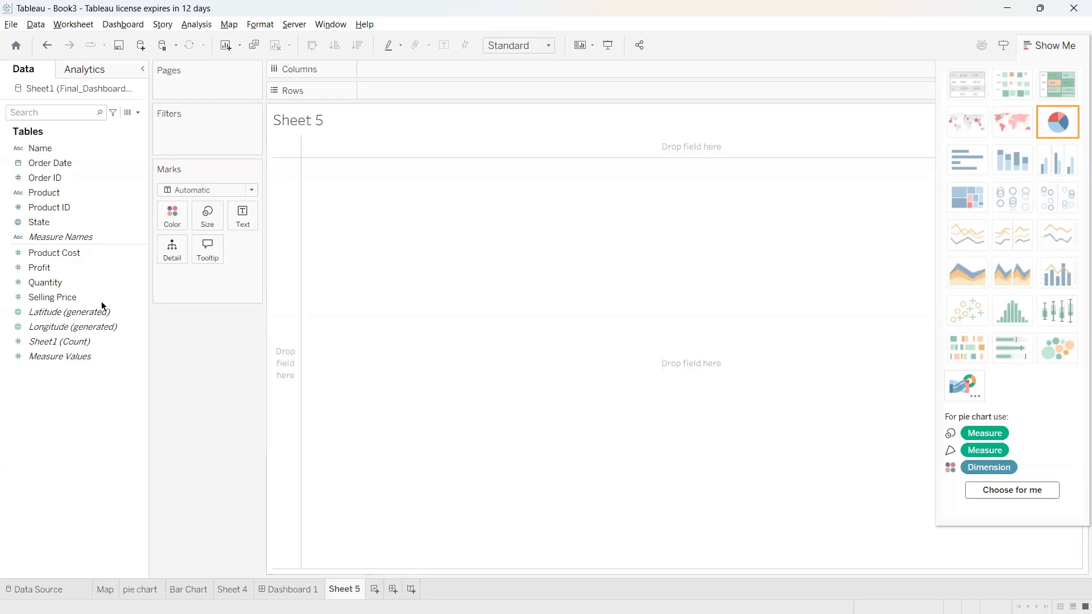
pyautogui.click(85, 300)
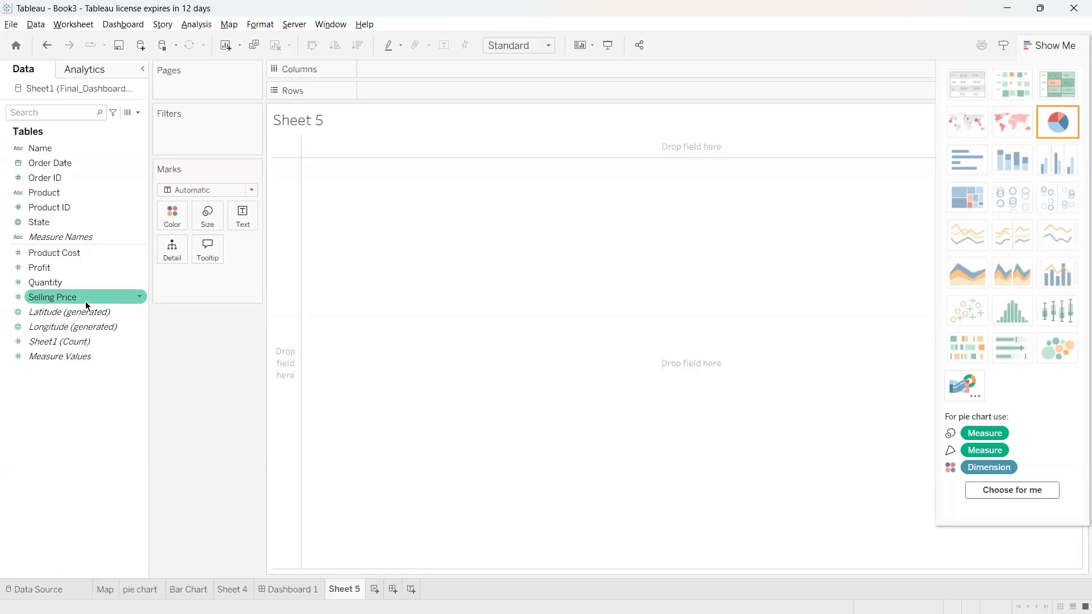
pyautogui.click(618, 375)
pyautogui.click(62, 177)
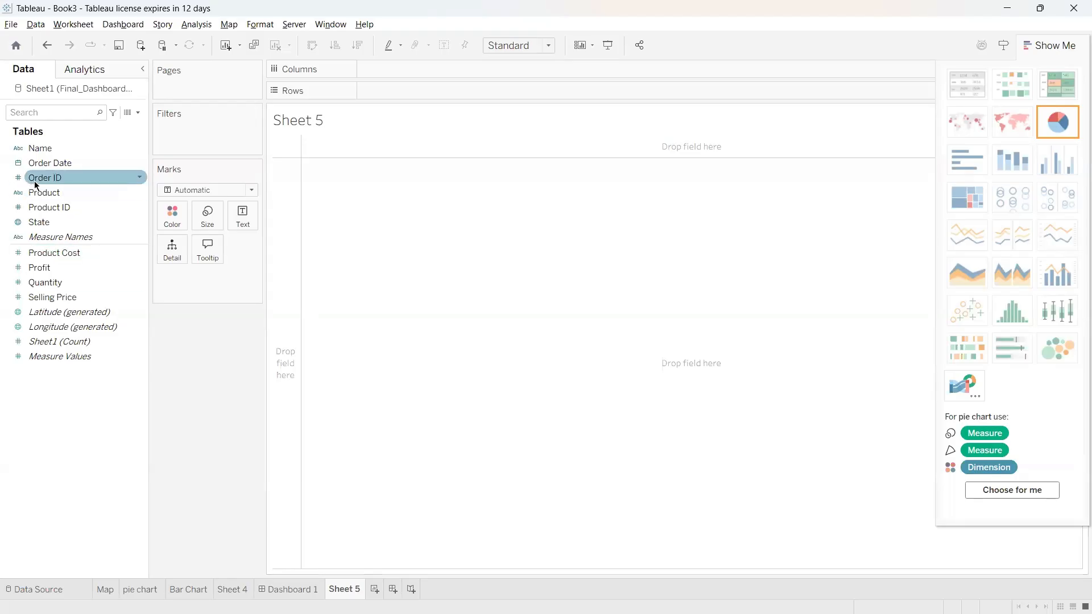
pyautogui.moveTo(34, 181); pyautogui.dragTo(388, 89)
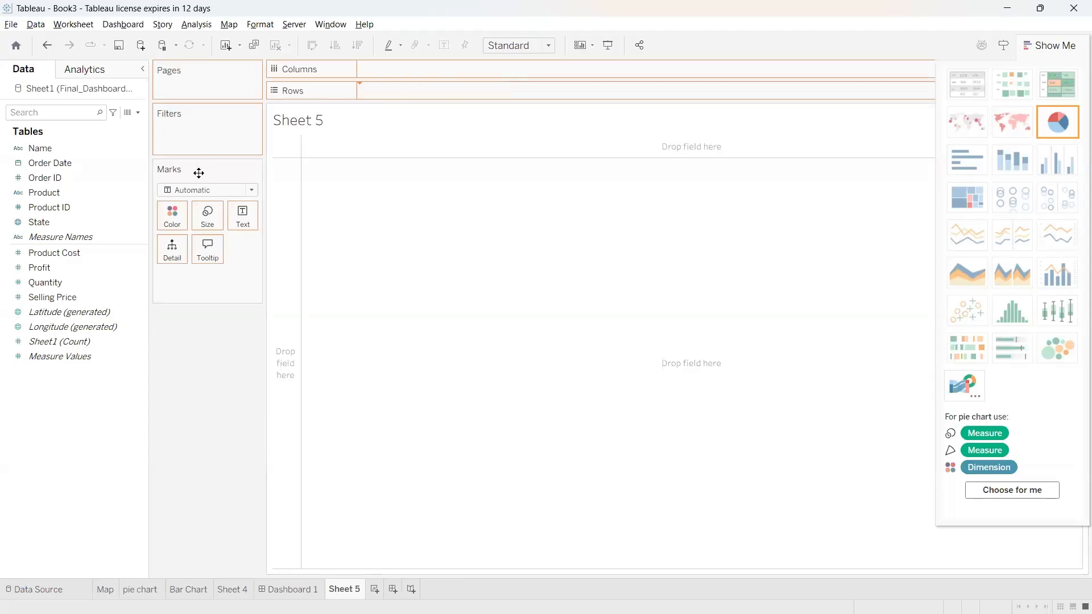
# Step: Put Selling Price on the columns of Sheet 5 and change the view to packed bubbles
pyautogui.click(49, 208)
pyautogui.click(45, 288)
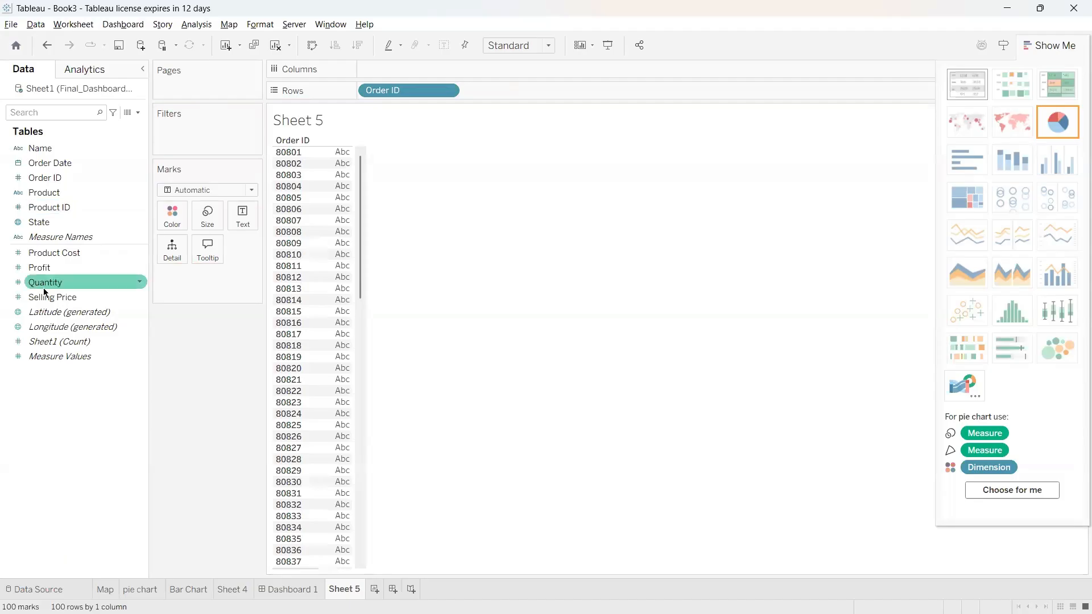
pyautogui.click(45, 301)
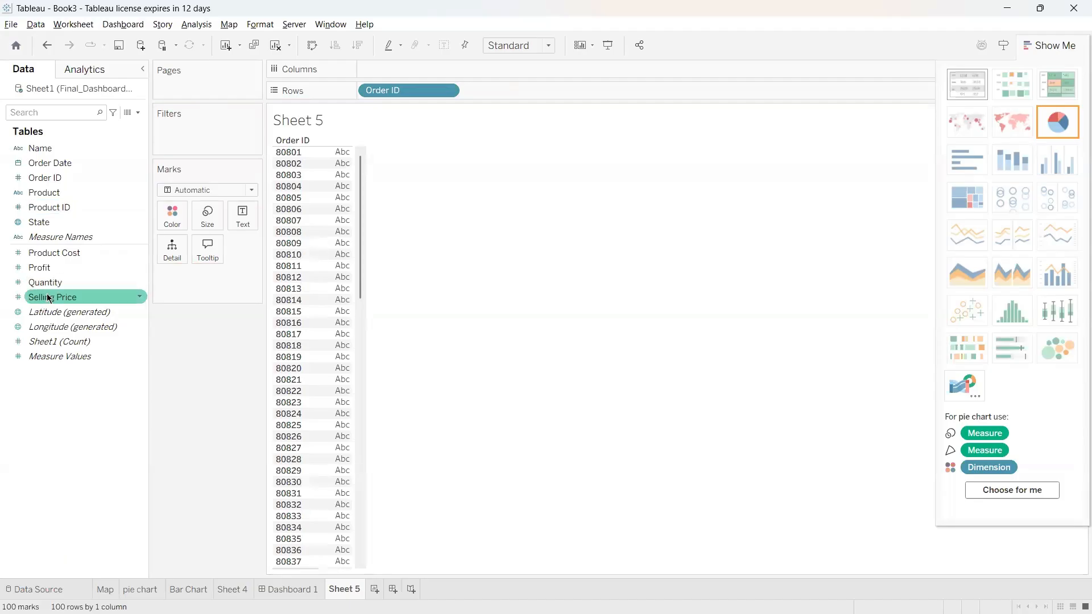
pyautogui.moveTo(49, 298); pyautogui.dragTo(392, 70)
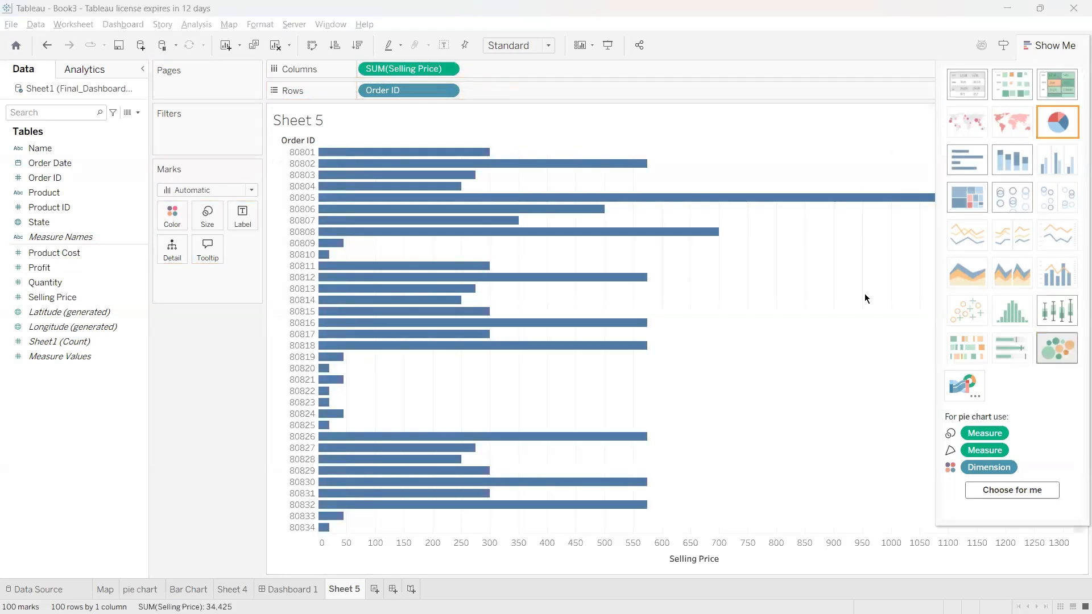
pyautogui.click(1062, 353)
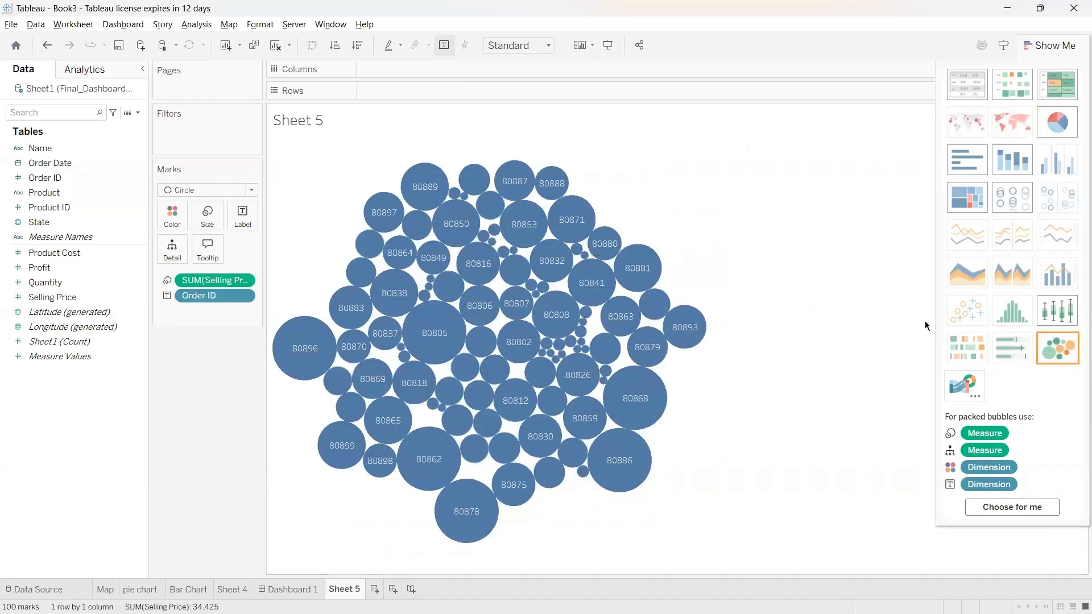
# Step: Examine the label settings and the order and selling price details of individual bubbles
pyautogui.moveTo(291, 361)
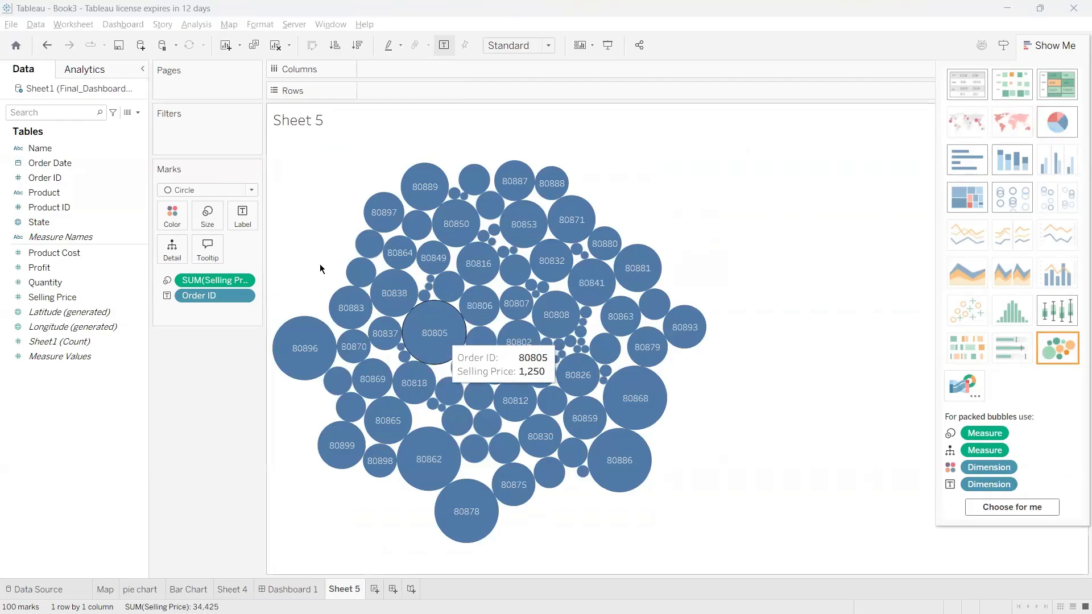
pyautogui.click(248, 215)
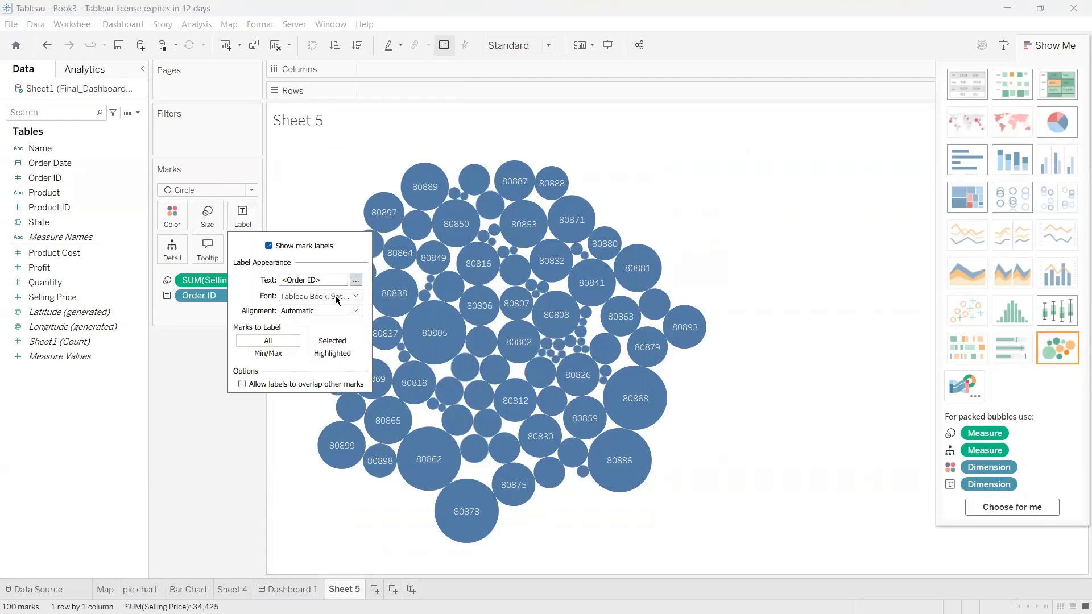
pyautogui.click(556, 315)
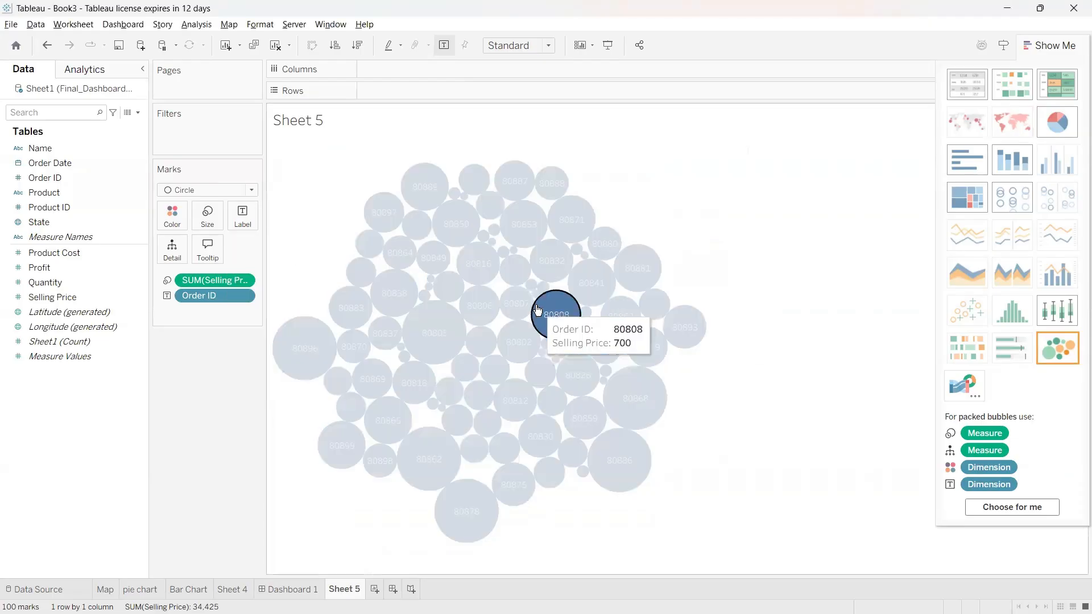
pyautogui.click(482, 350)
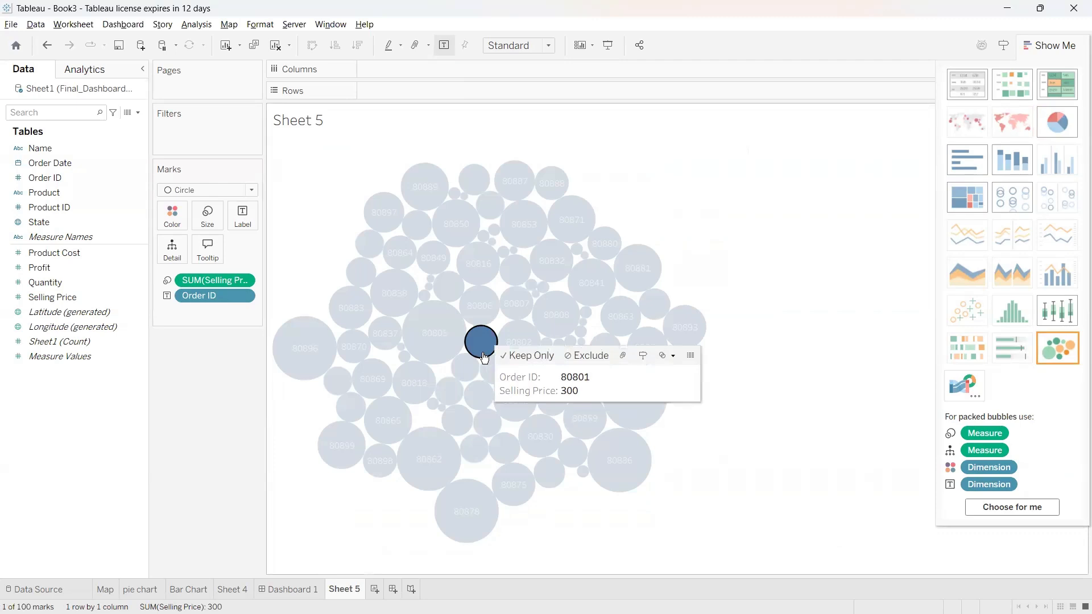
pyautogui.click(522, 327)
pyautogui.click(415, 155)
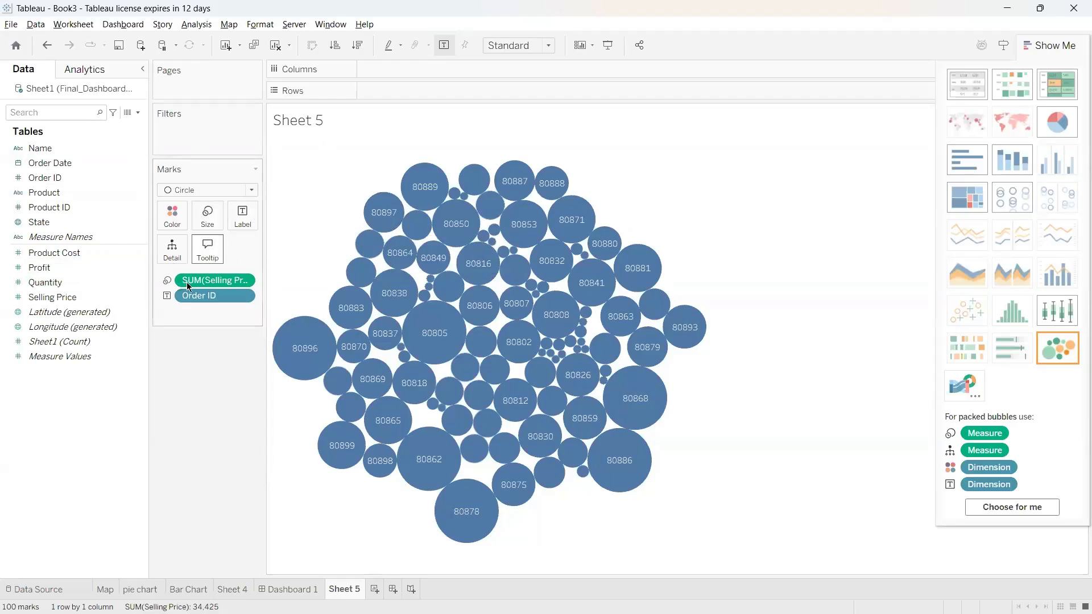
# Step: Remove Selling Price from the bubble sizing and add it back to the marks as a detail
pyautogui.moveTo(202, 284); pyautogui.dragTo(91, 398)
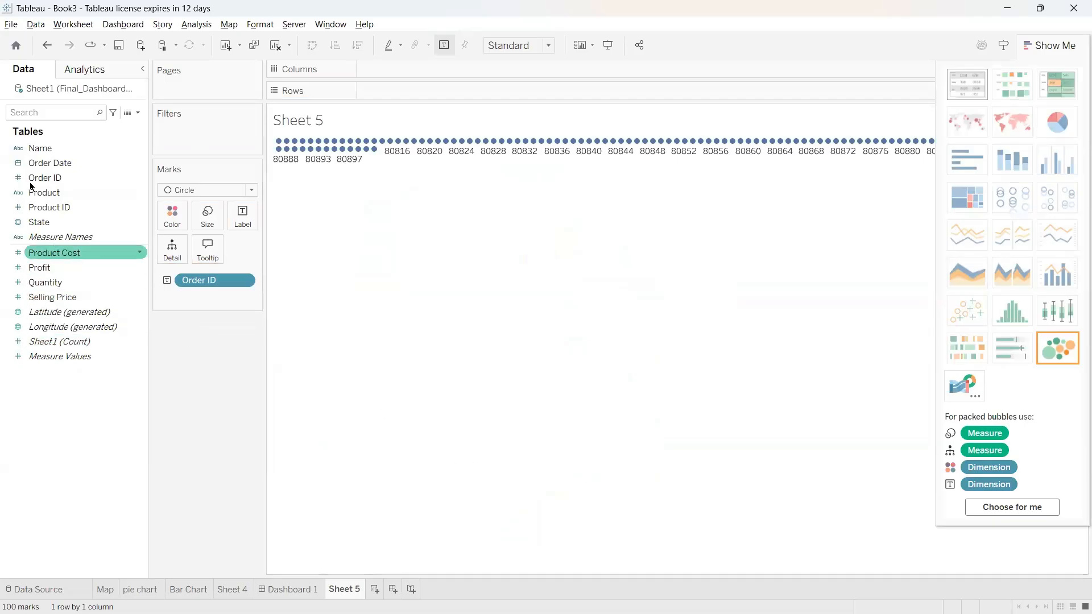
pyautogui.moveTo(35, 194); pyautogui.dragTo(43, 280)
pyautogui.click(44, 310)
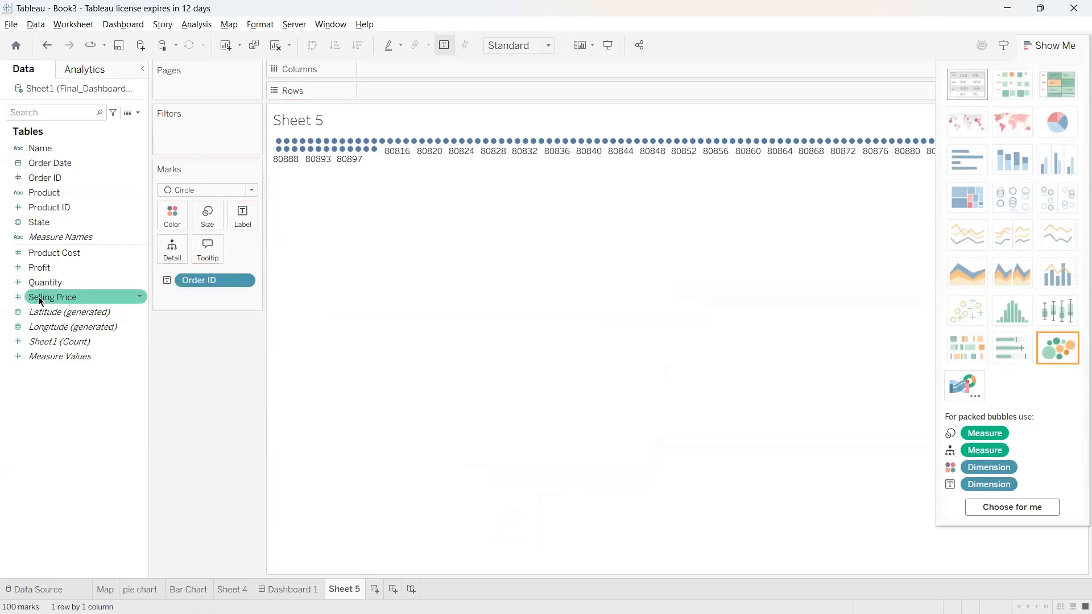
pyautogui.moveTo(40, 301); pyautogui.dragTo(159, 307)
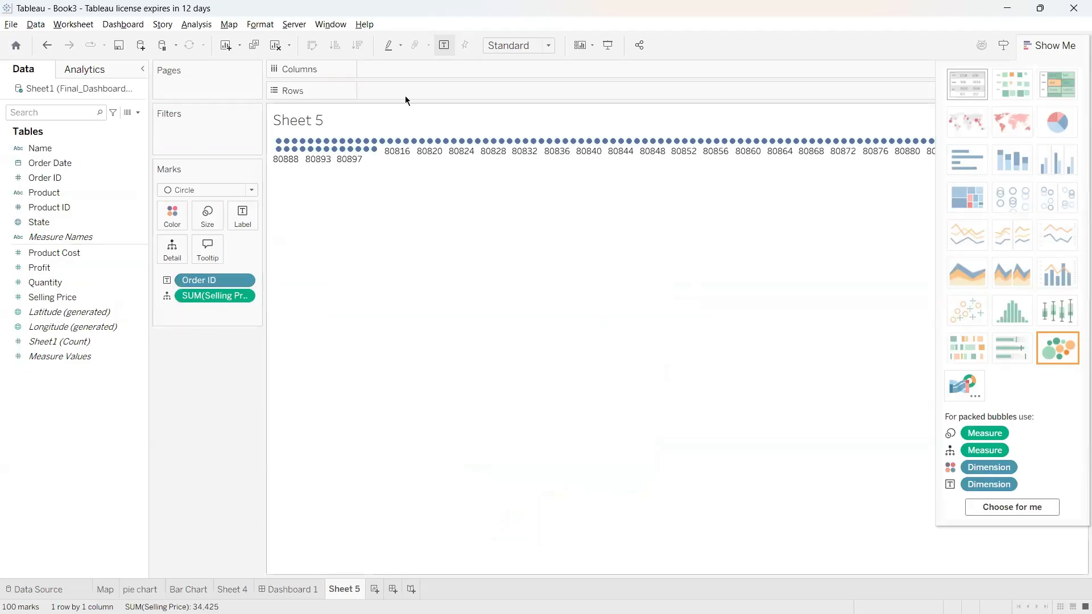
pyautogui.click(409, 152)
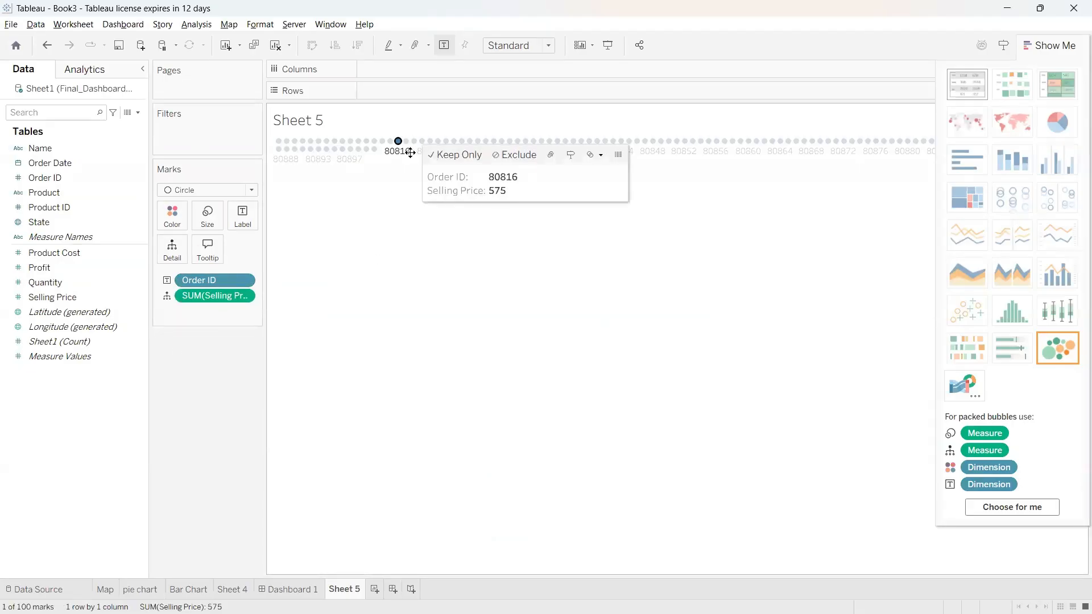
pyautogui.click(390, 209)
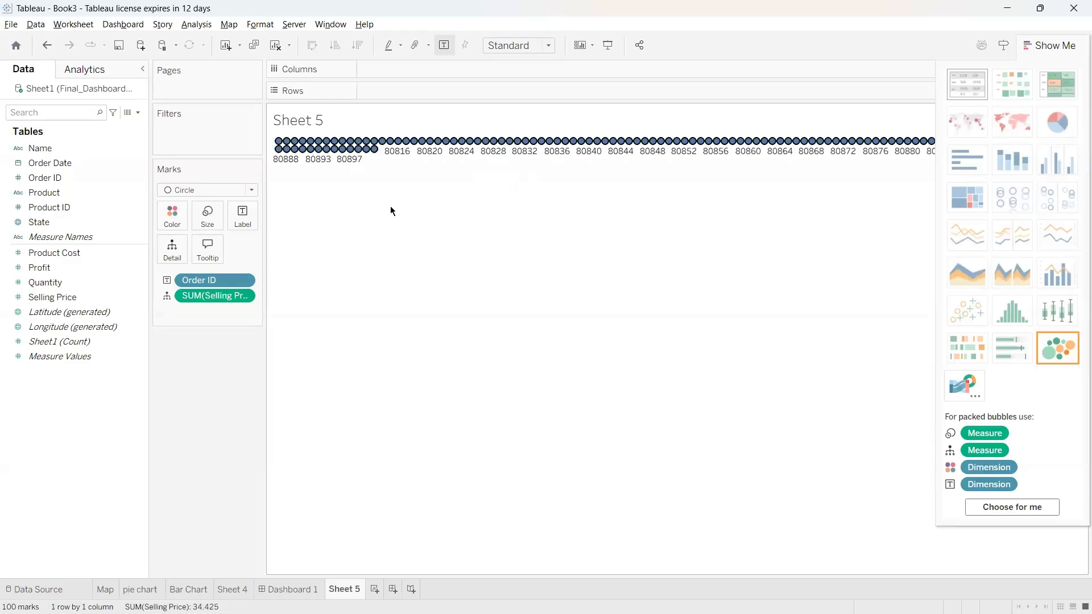
# Step: Clear the remaining fields from the marks of Sheet 5 and put Order ID on the rows
pyautogui.moveTo(215, 280); pyautogui.dragTo(40, 289)
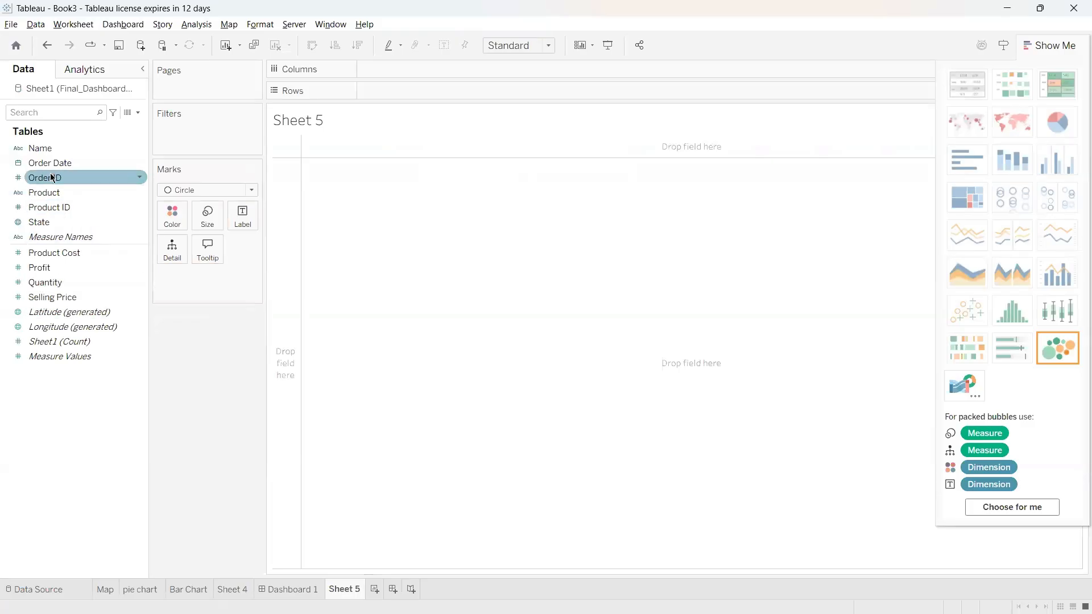
pyautogui.moveTo(51, 180); pyautogui.dragTo(461, 333)
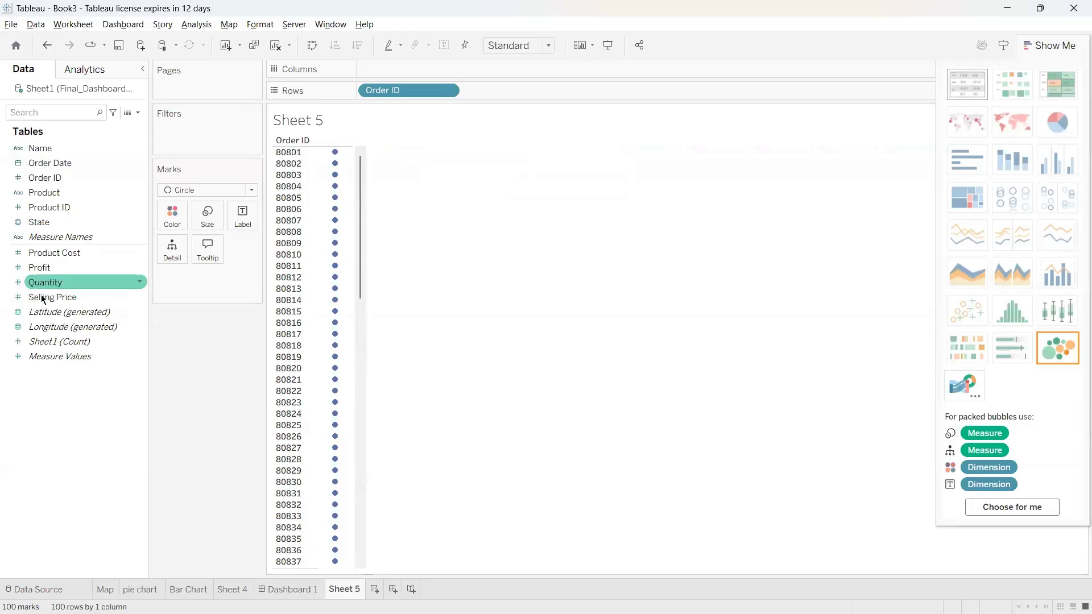
# Step: Put Selling Price on the columns of Sheet 5 alongside Order ID and show the data as packed bubbles
pyautogui.moveTo(46, 282); pyautogui.dragTo(405, 308)
pyautogui.moveTo(132, 265); pyautogui.dragTo(132, 266)
pyautogui.click(45, 298)
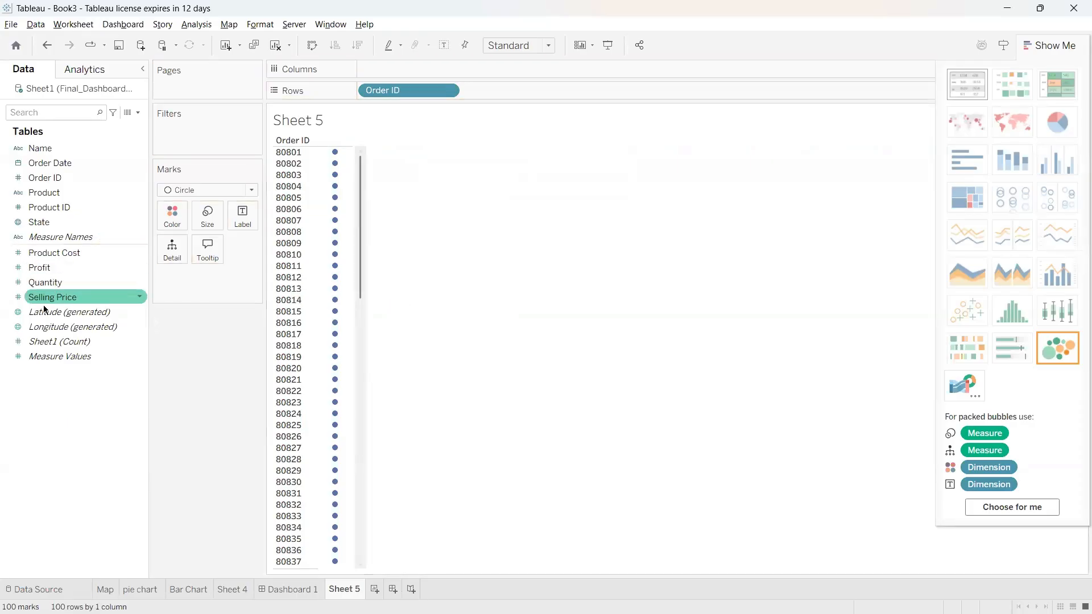
pyautogui.moveTo(45, 298); pyautogui.dragTo(670, 328)
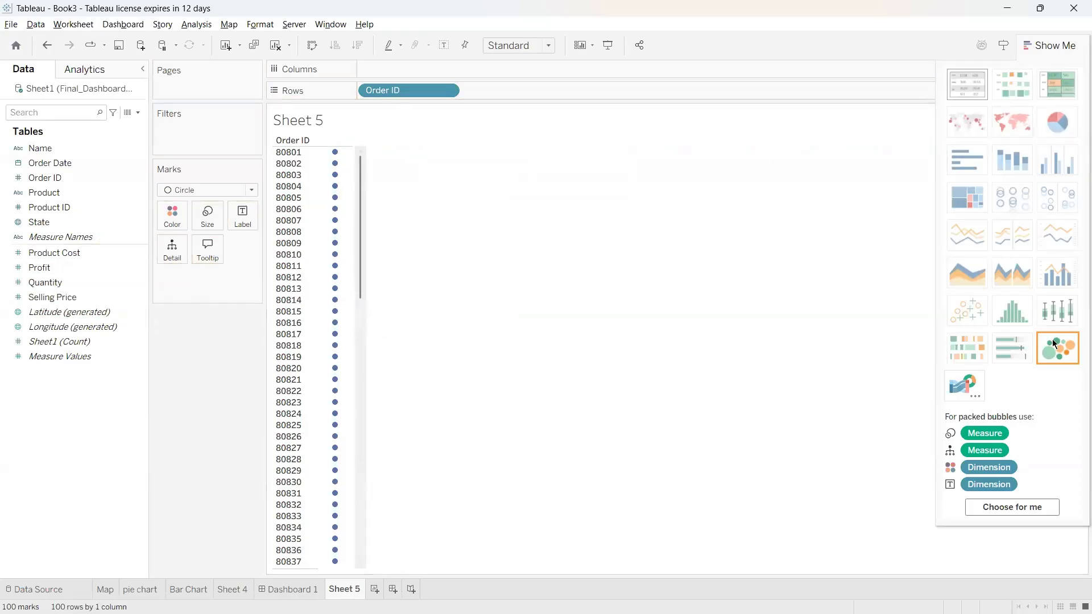
pyautogui.moveTo(45, 297); pyautogui.dragTo(380, 70)
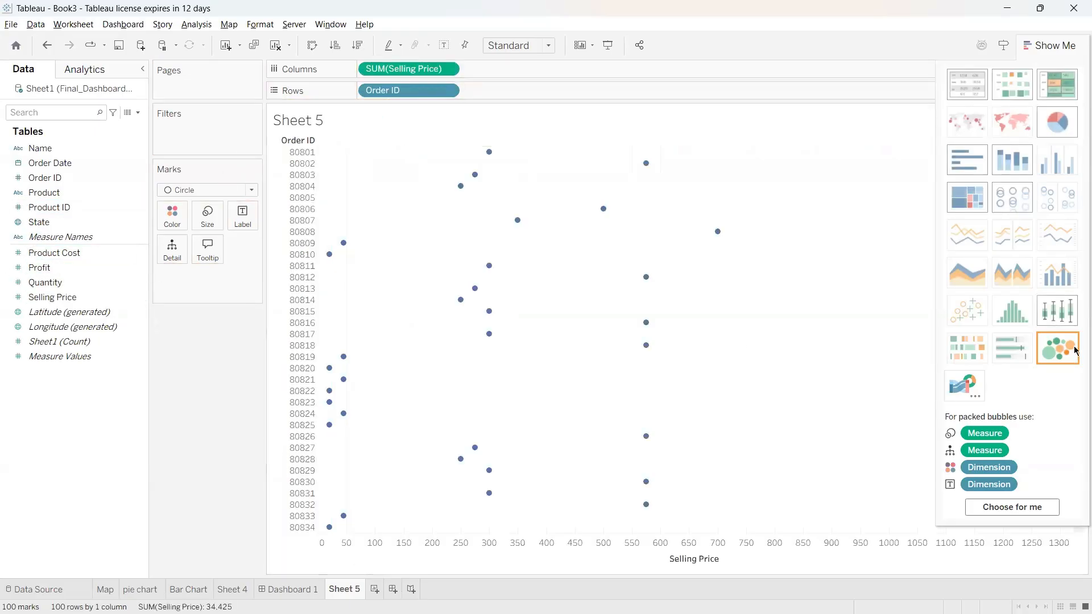
pyautogui.click(1052, 347)
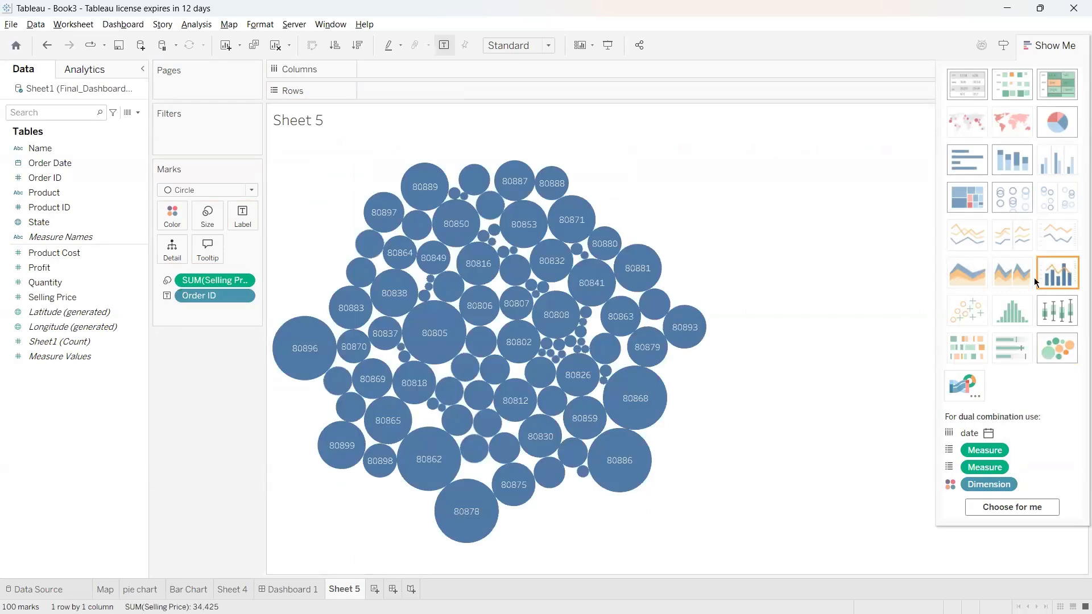
# Step: Place Sheet 5 on the empty Dashboard 1 and hide the chart type suggestions
pyautogui.click(277, 590)
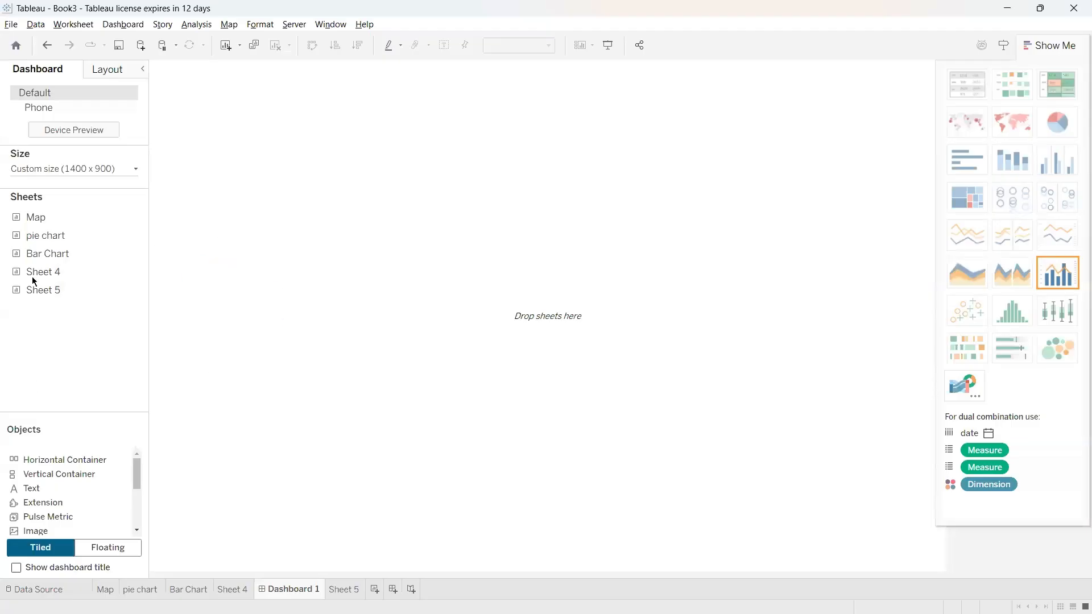
pyautogui.moveTo(34, 290); pyautogui.dragTo(391, 351)
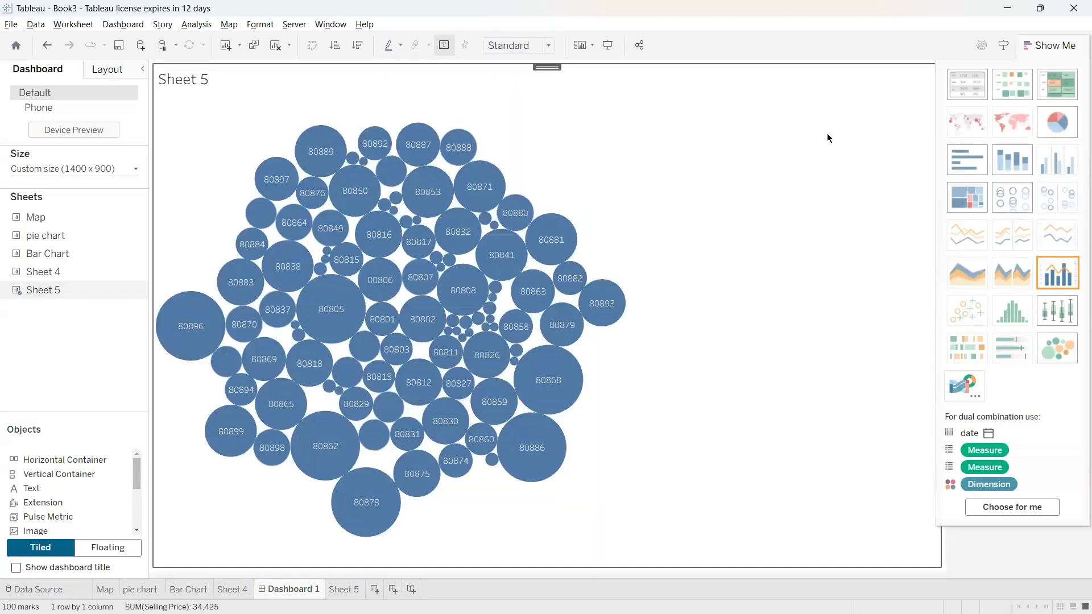
pyautogui.click(1059, 46)
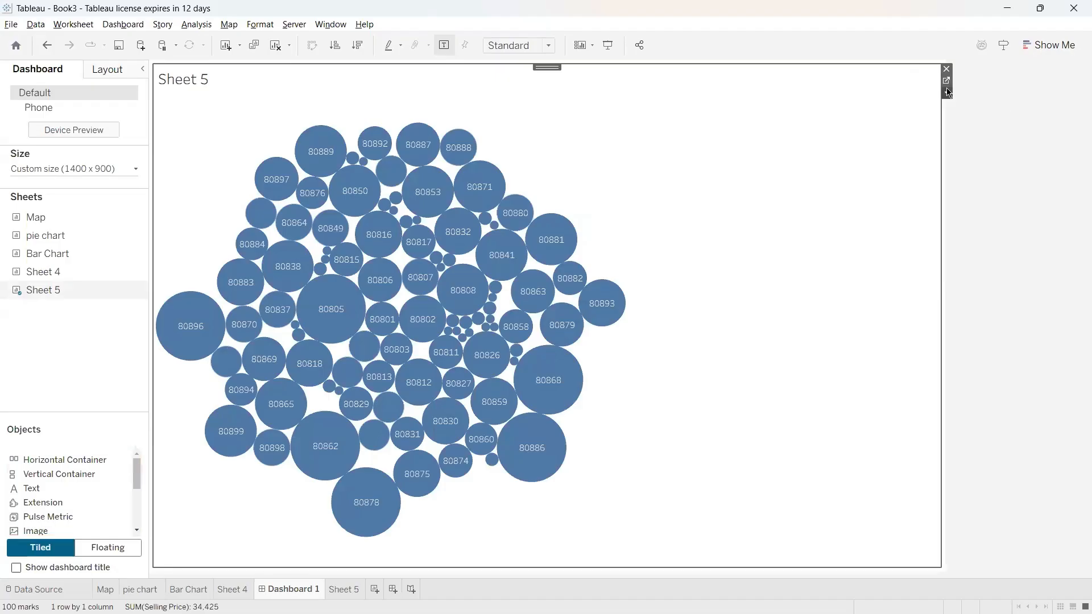
# Step: Duplicate Sheet 5 from the dashboard and return to Dashboard 1
pyautogui.click(947, 91)
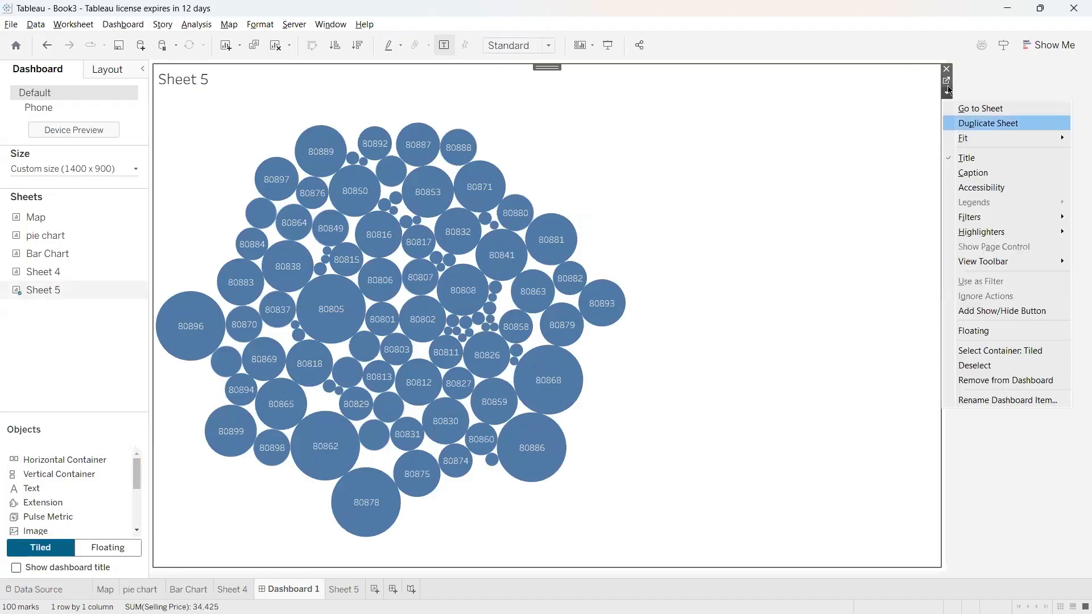
pyautogui.click(983, 124)
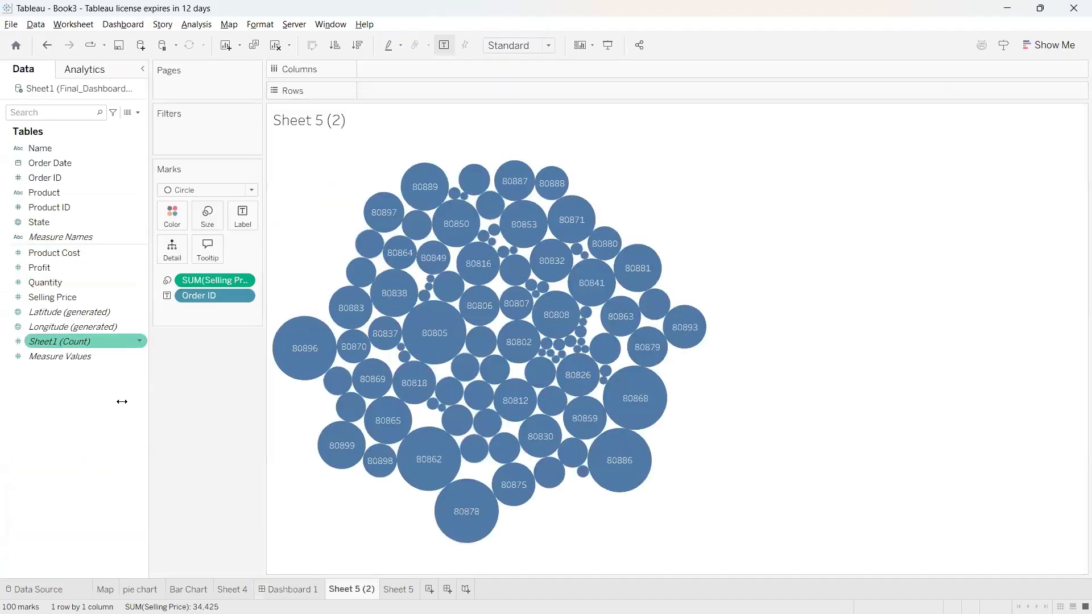
pyautogui.hotkey('ctrl', 'shift', 'Tab')
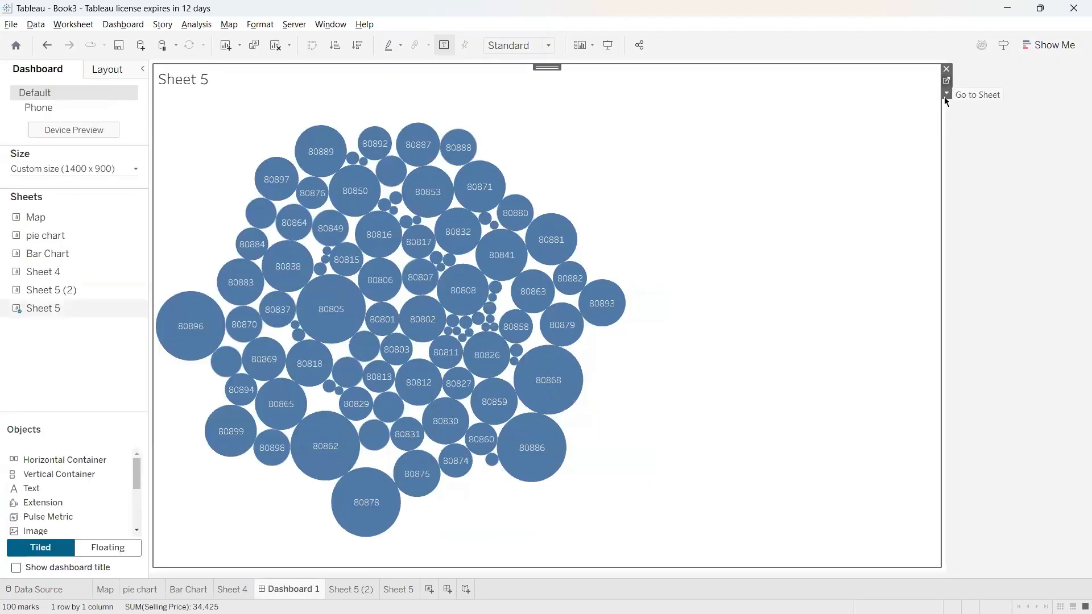
# Step: Set the fit of the Sheet 5 bubble chart on the dashboard to Fit Width
pyautogui.click(946, 94)
pyautogui.moveTo(962, 139)
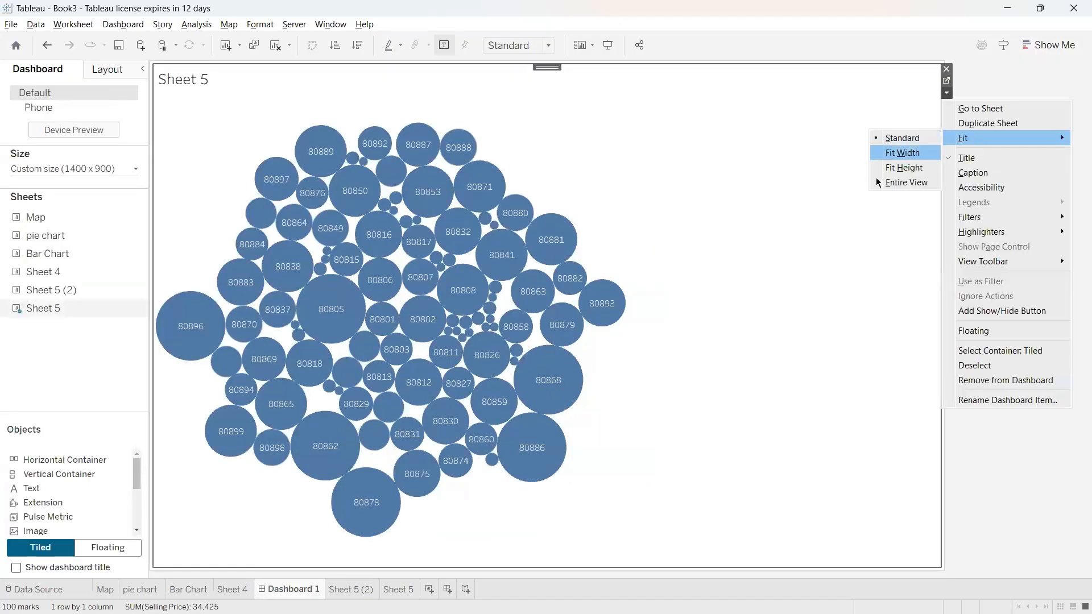
pyautogui.click(891, 152)
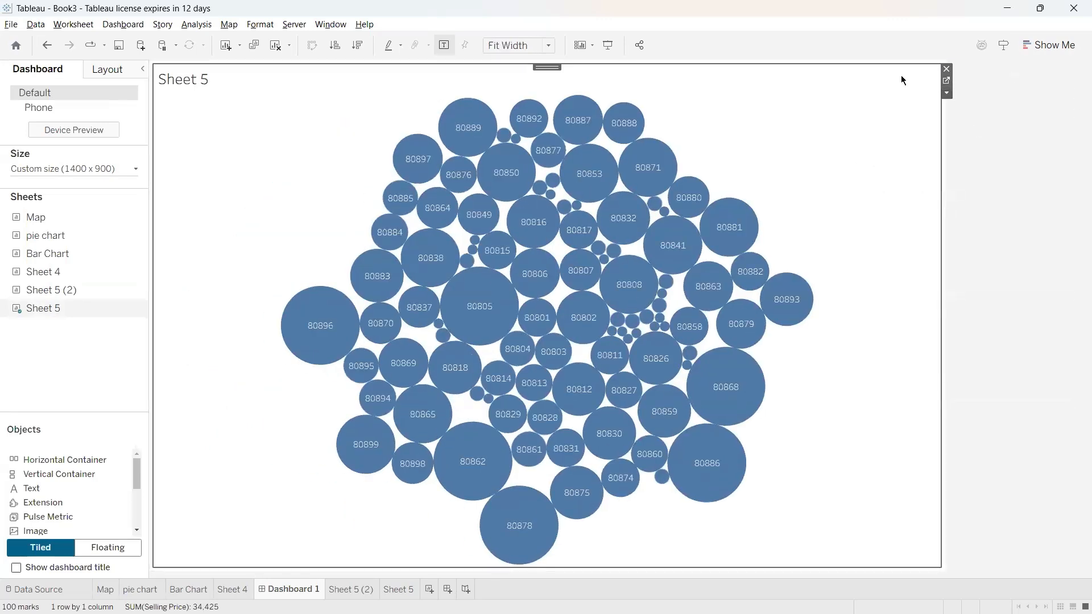
pyautogui.doubleClick(891, 108)
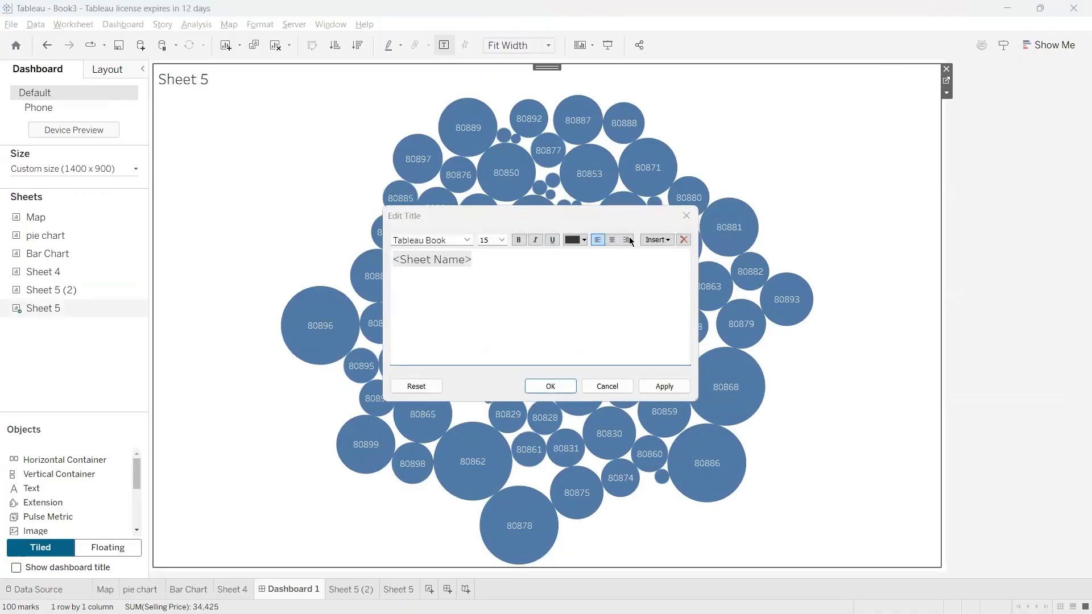
pyautogui.click(686, 215)
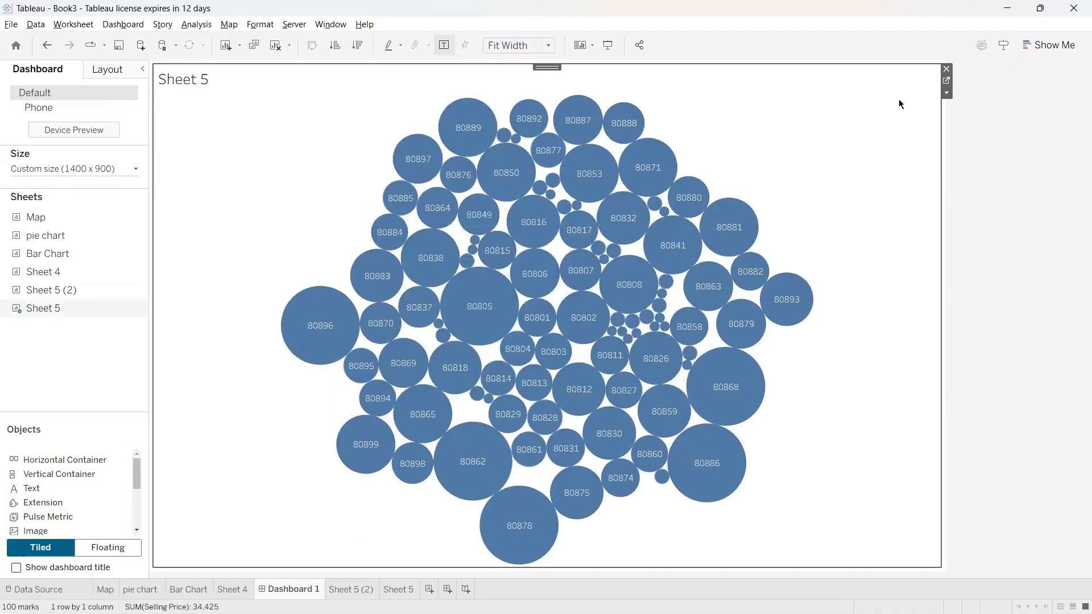
pyautogui.click(947, 94)
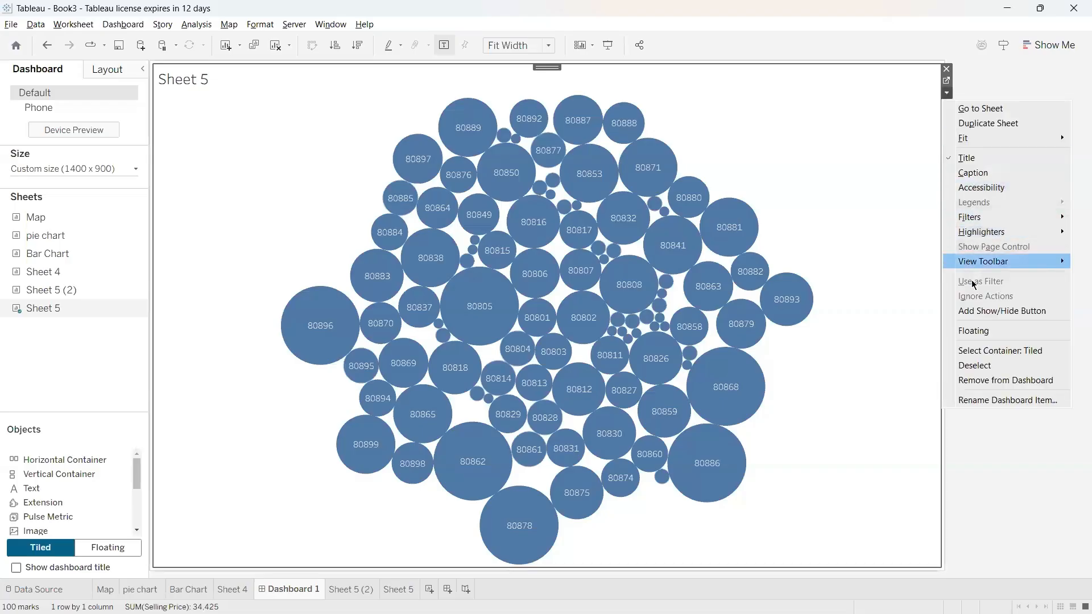
pyautogui.click(912, 65)
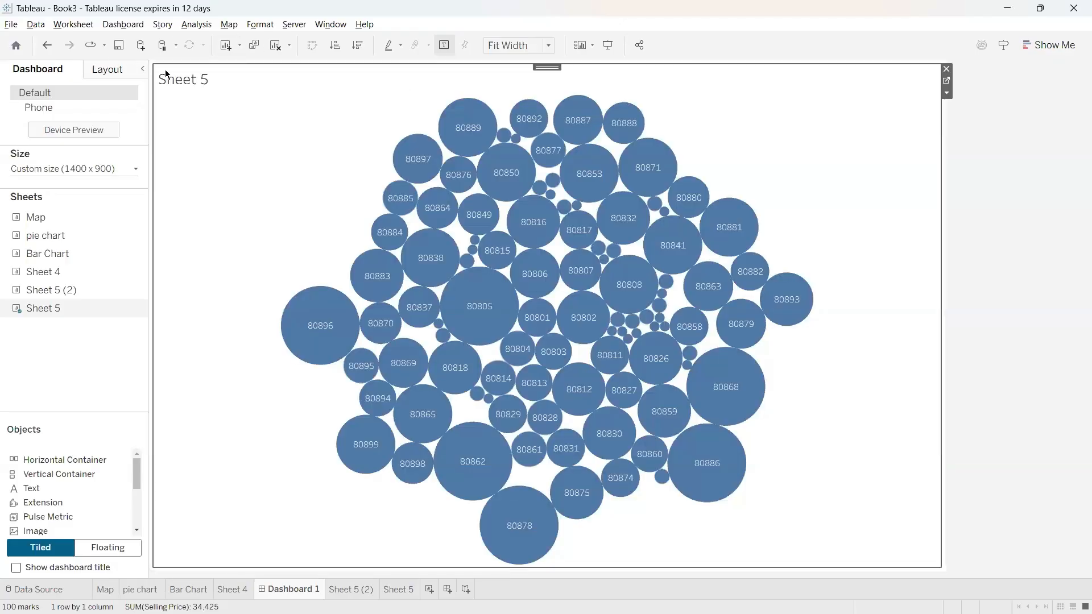
# Step: Widen the dashboard side pane slightly and set the dashboard's fixed width to 1100 px
pyautogui.moveTo(308, 84); pyautogui.dragTo(183, 143)
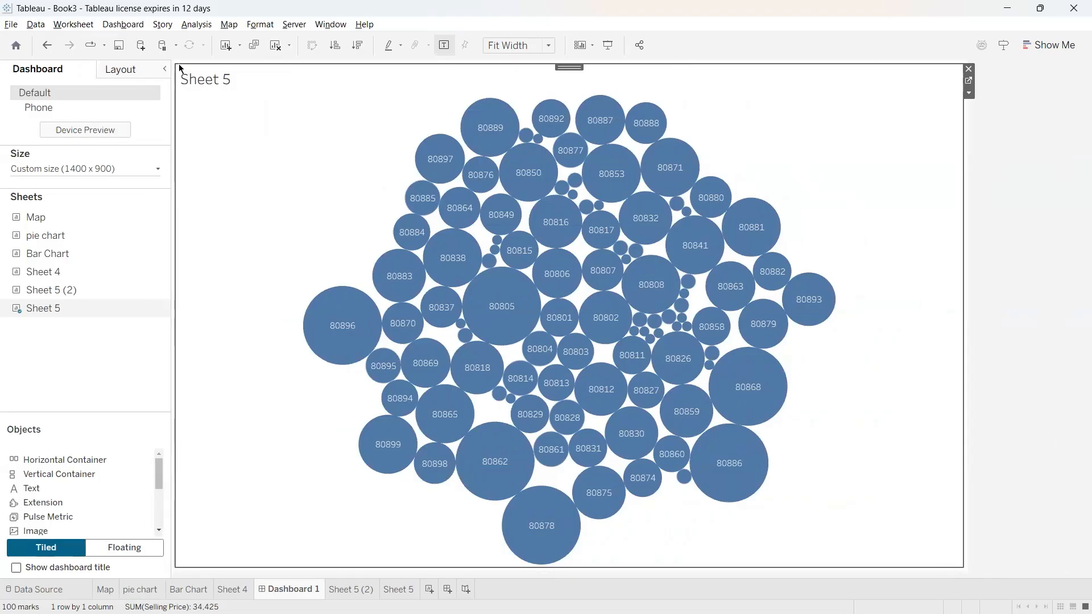
pyautogui.moveTo(173, 63); pyautogui.dragTo(179, 63)
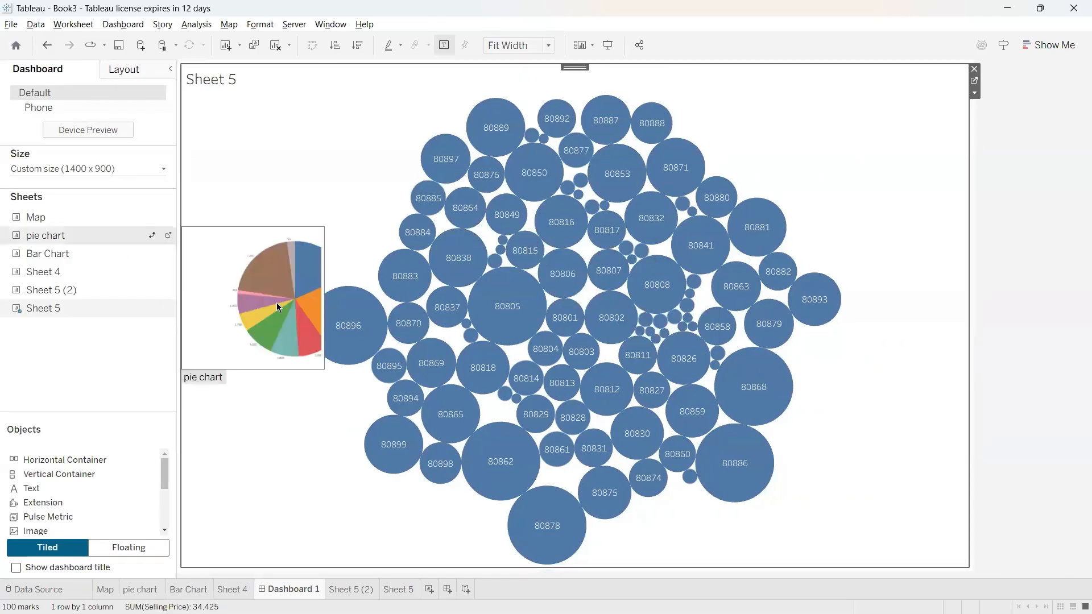
pyautogui.click(70, 168)
pyautogui.click(79, 244)
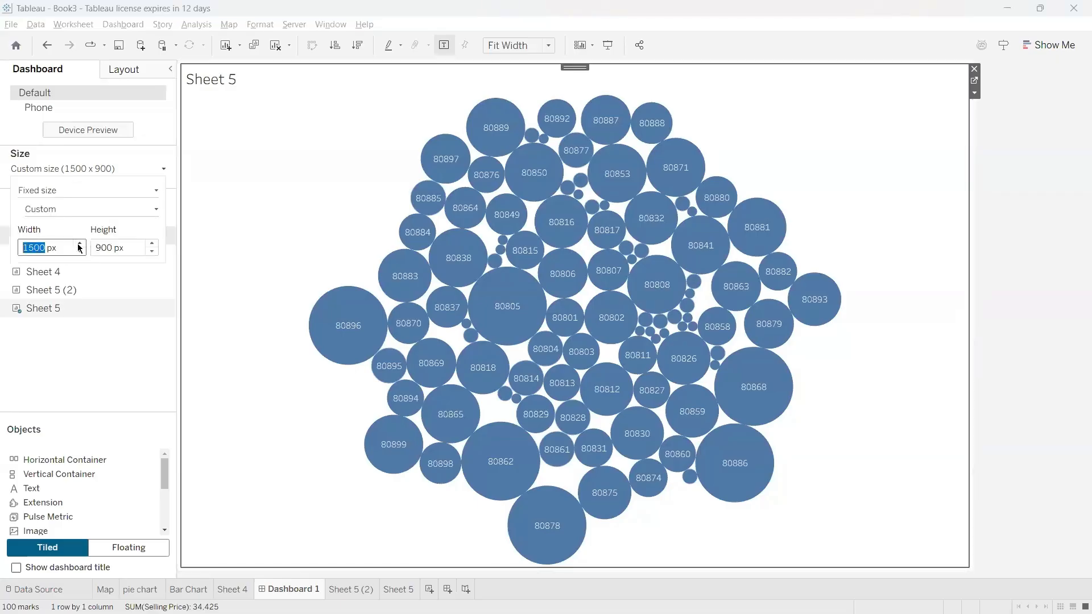
pyautogui.click(78, 243)
pyautogui.click(79, 251)
pyautogui.click(79, 251)
pyautogui.click(79, 251)
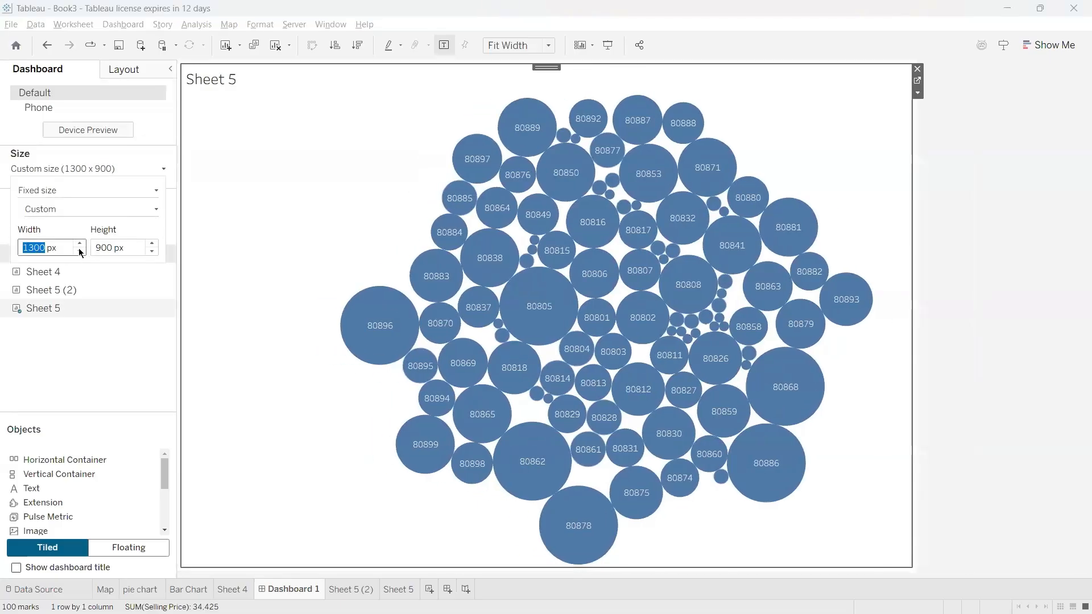
pyautogui.click(79, 251)
pyautogui.click(79, 251)
pyautogui.click(79, 251)
pyautogui.click(79, 251)
pyautogui.click(79, 251)
pyautogui.click(79, 251)
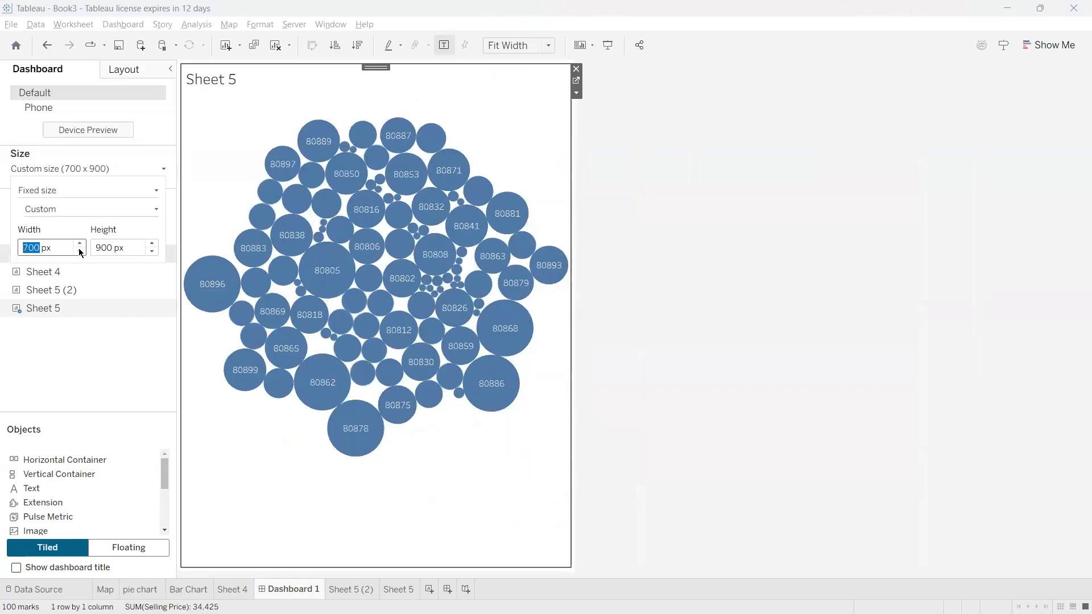
pyautogui.click(79, 244)
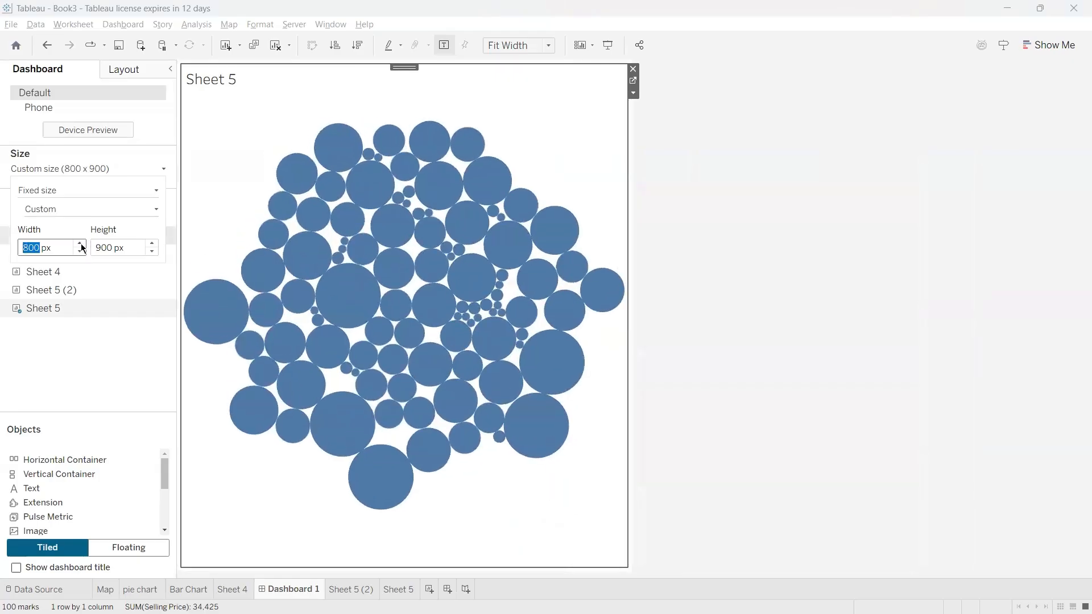
pyautogui.click(79, 244)
pyautogui.click(80, 243)
pyautogui.click(80, 244)
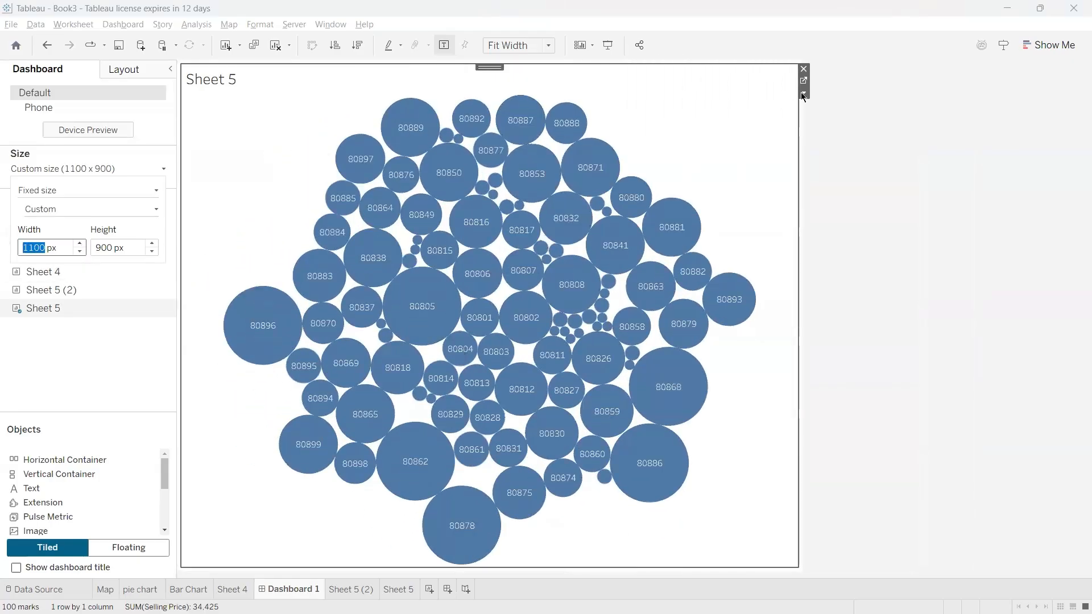
# Step: Try the Fit Height option on the Sheet 5 bubble chart
pyautogui.click(804, 94)
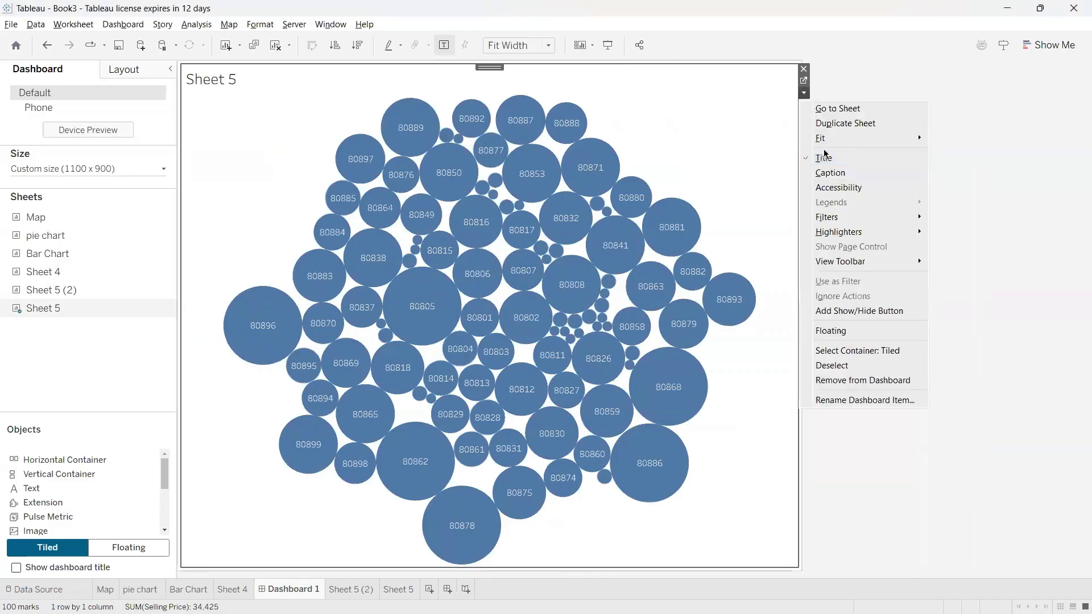
pyautogui.moveTo(827, 145)
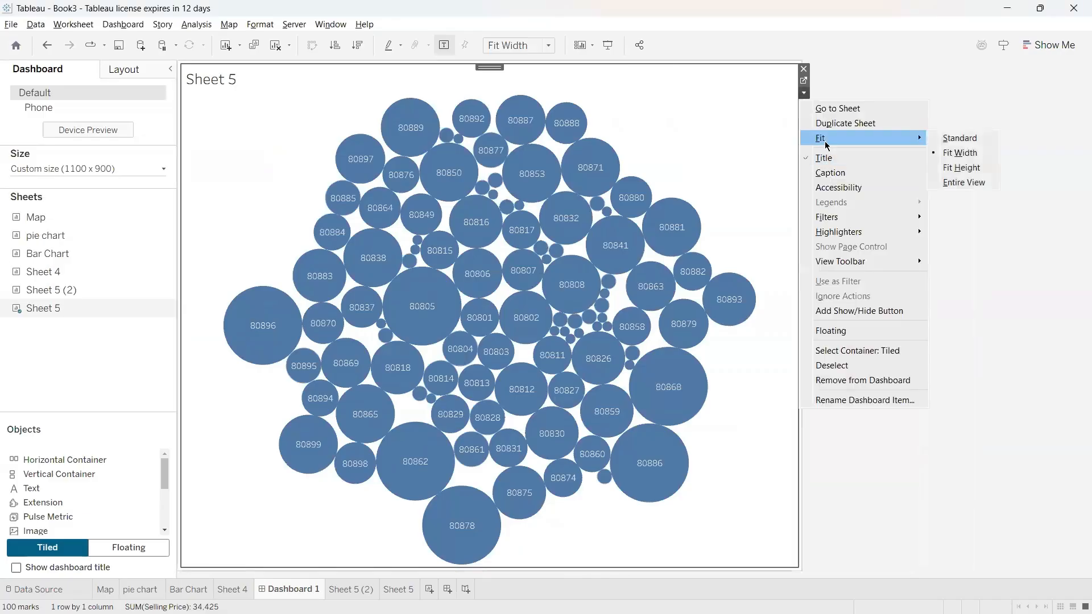
pyautogui.click(955, 170)
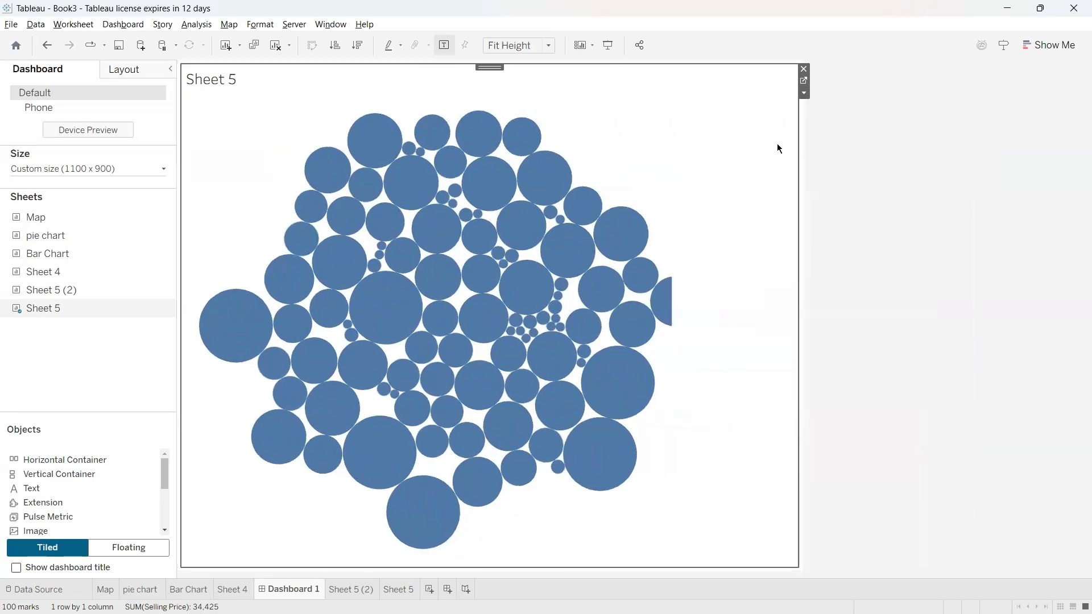
# Step: Set the fit of the Sheet 5 bubble chart to Entire View
pyautogui.rightClick(725, 144)
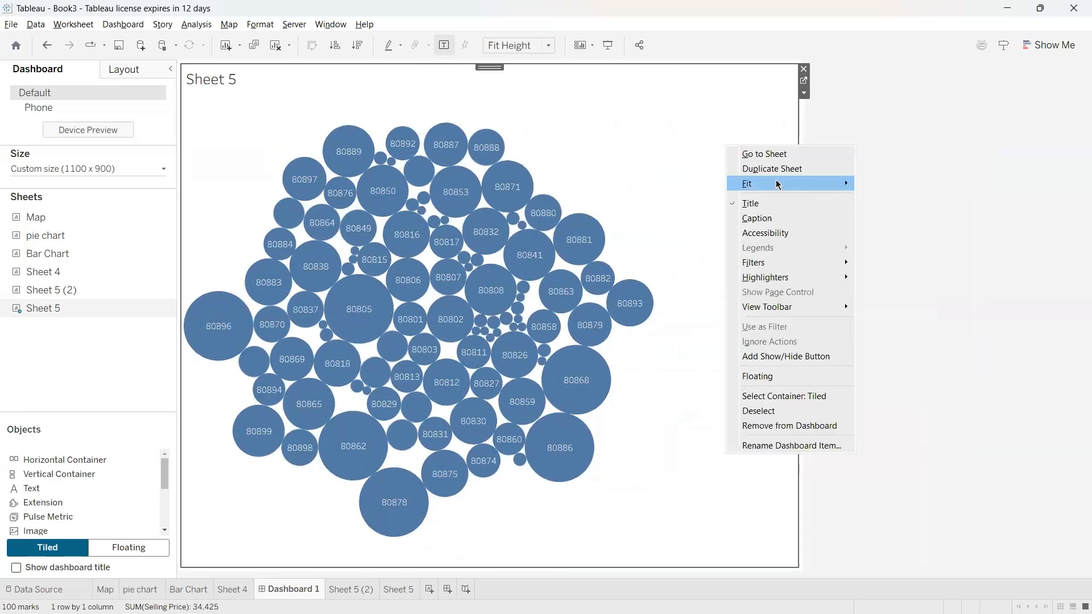
pyautogui.moveTo(777, 184)
pyautogui.click(904, 231)
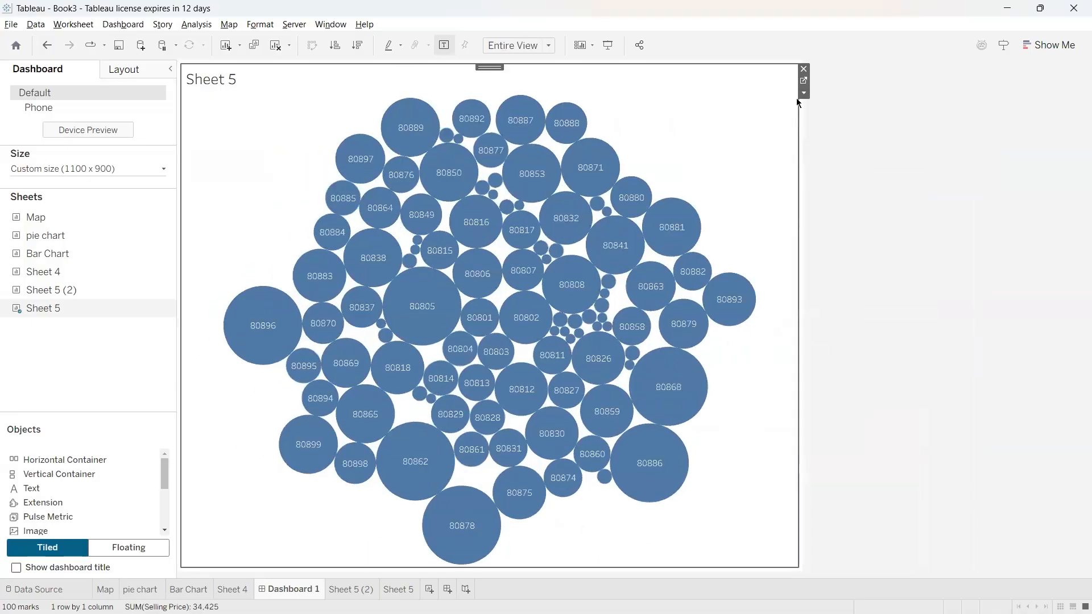
pyautogui.click(804, 92)
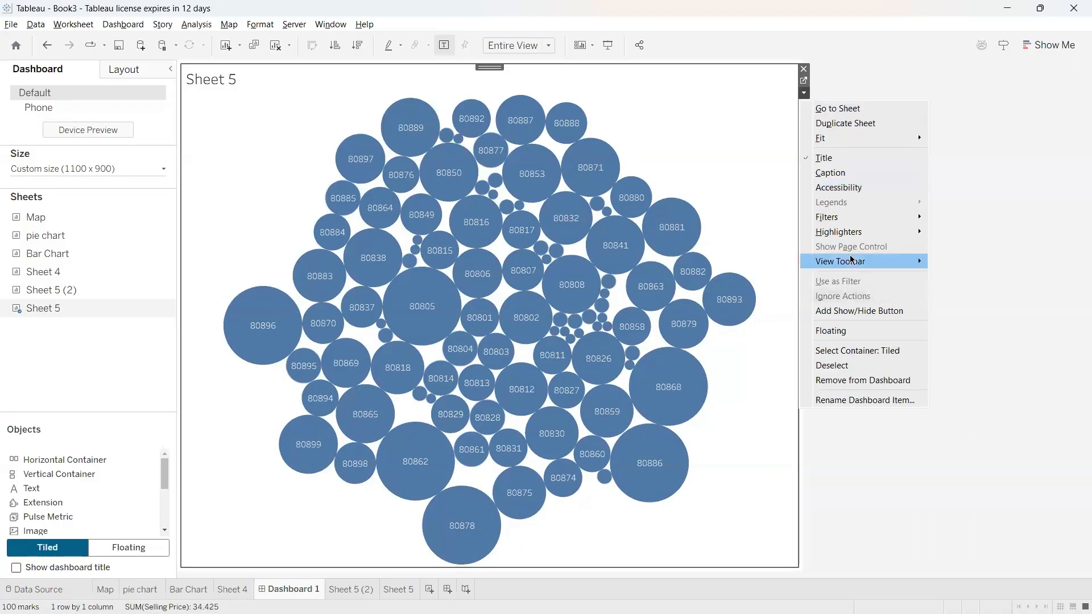
pyautogui.moveTo(850, 263)
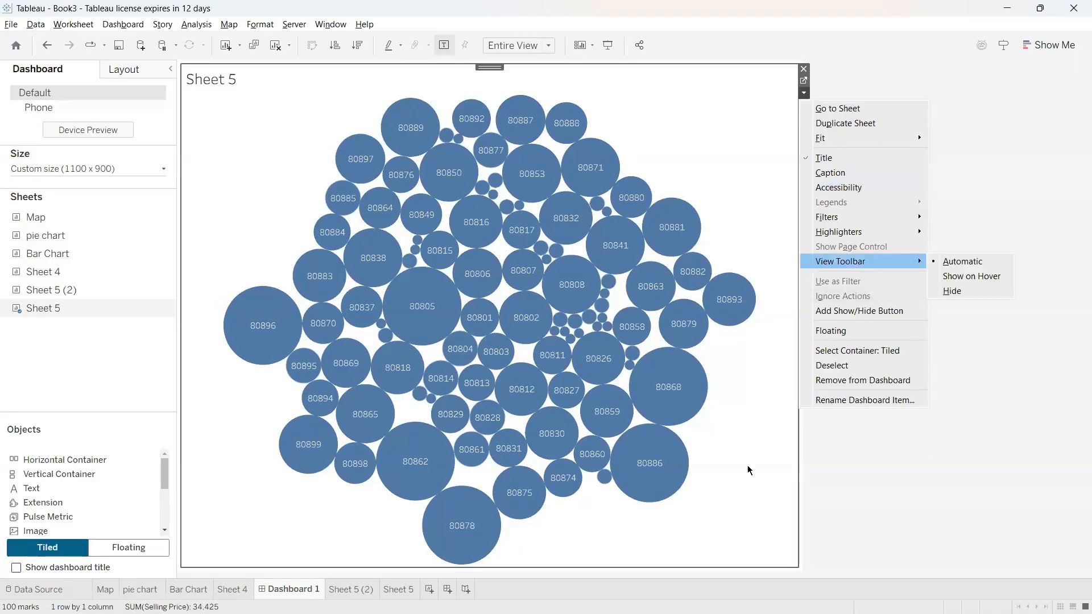
pyautogui.click(922, 349)
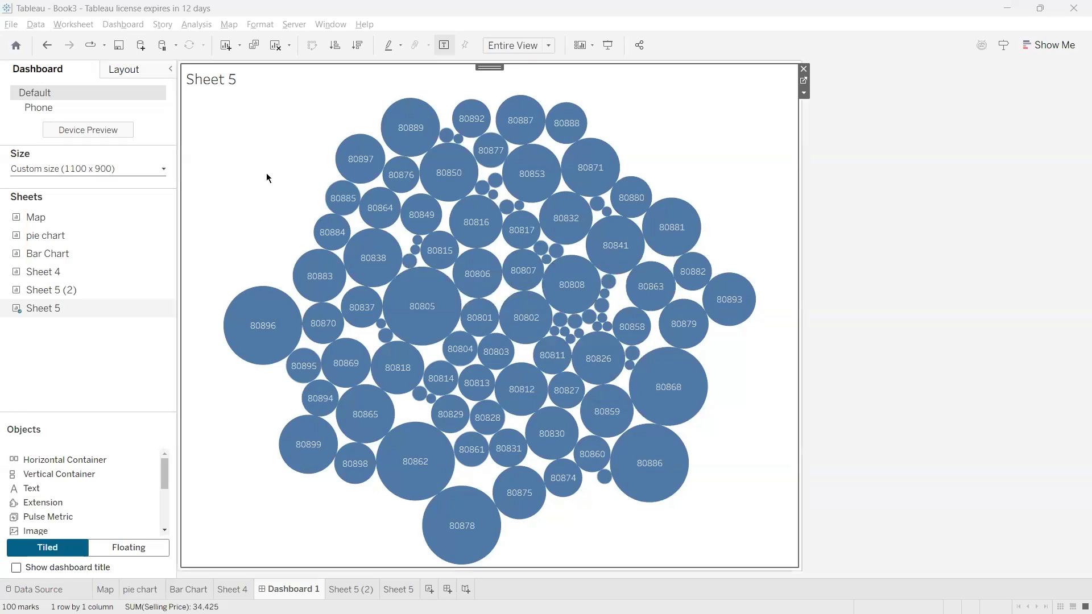
pyautogui.rightClick(25, 313)
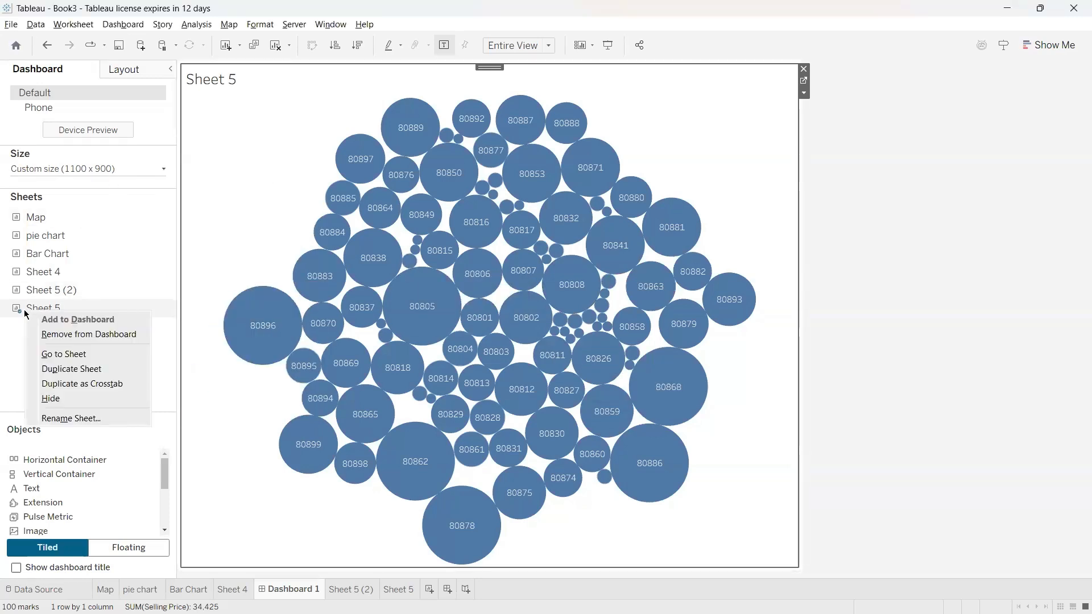
pyautogui.click(41, 308)
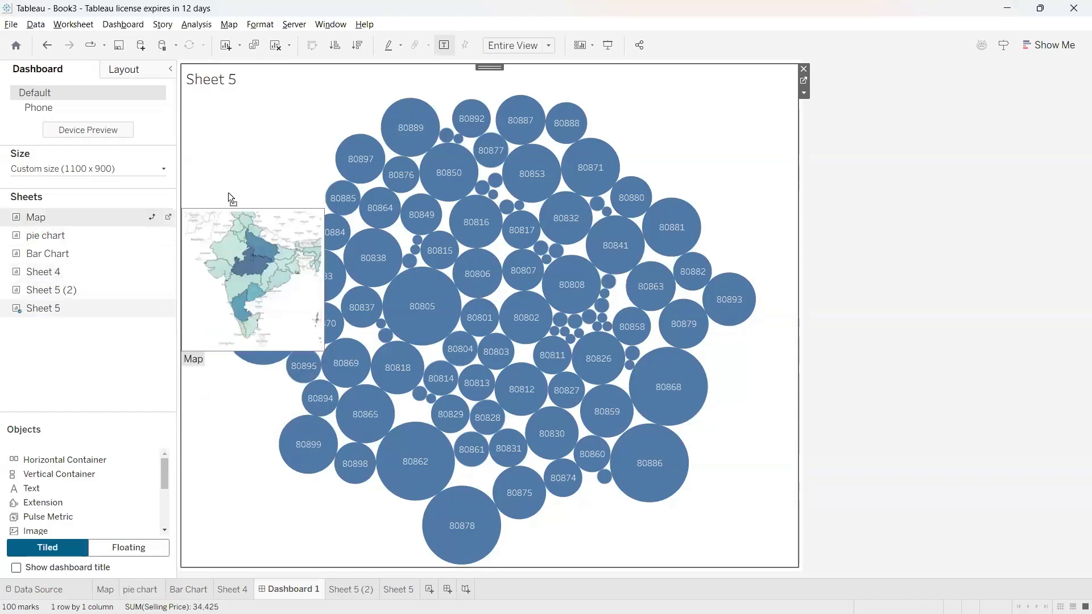
# Step: Add the Map sheet to Dashboard 1 to the left of the Sheet 5 bubble chart
pyautogui.moveTo(231, 199); pyautogui.dragTo(301, 239)
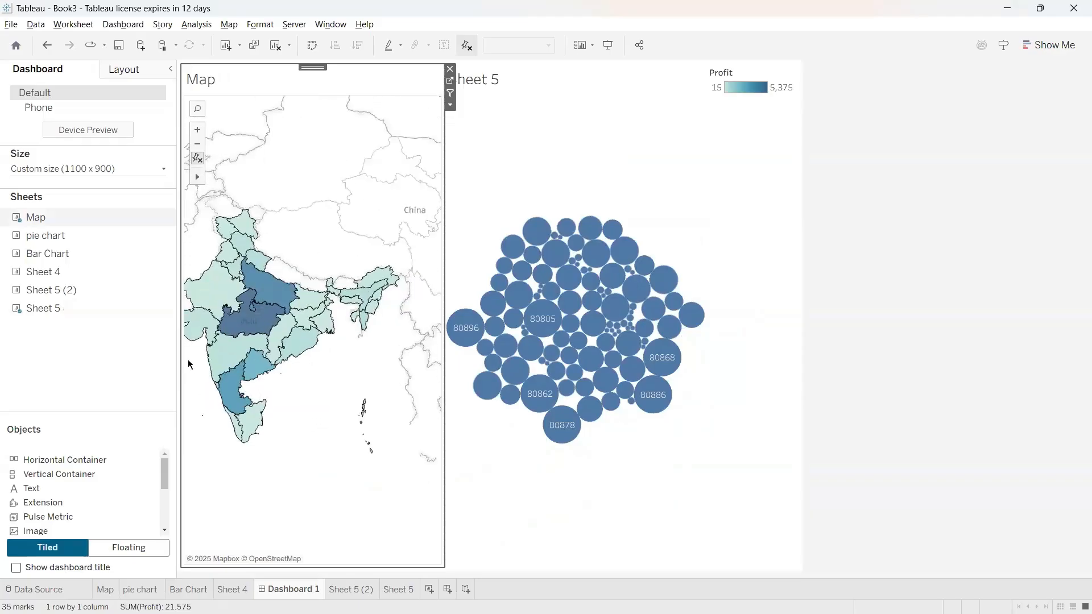
pyautogui.scroll(-3, 189, 364)
pyautogui.scroll(4, 188, 348)
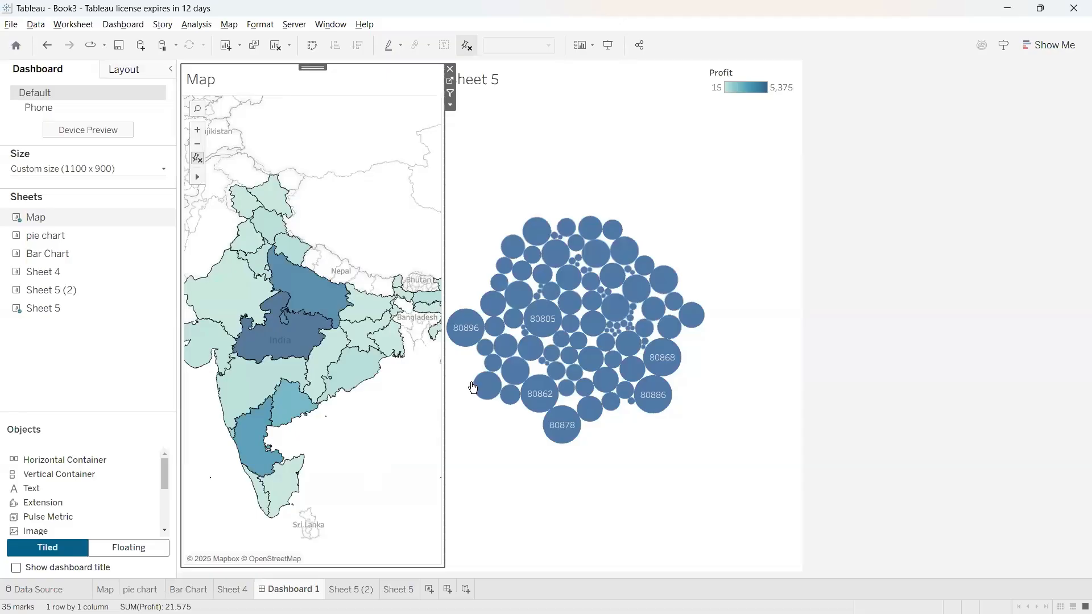
pyautogui.moveTo(506, 375)
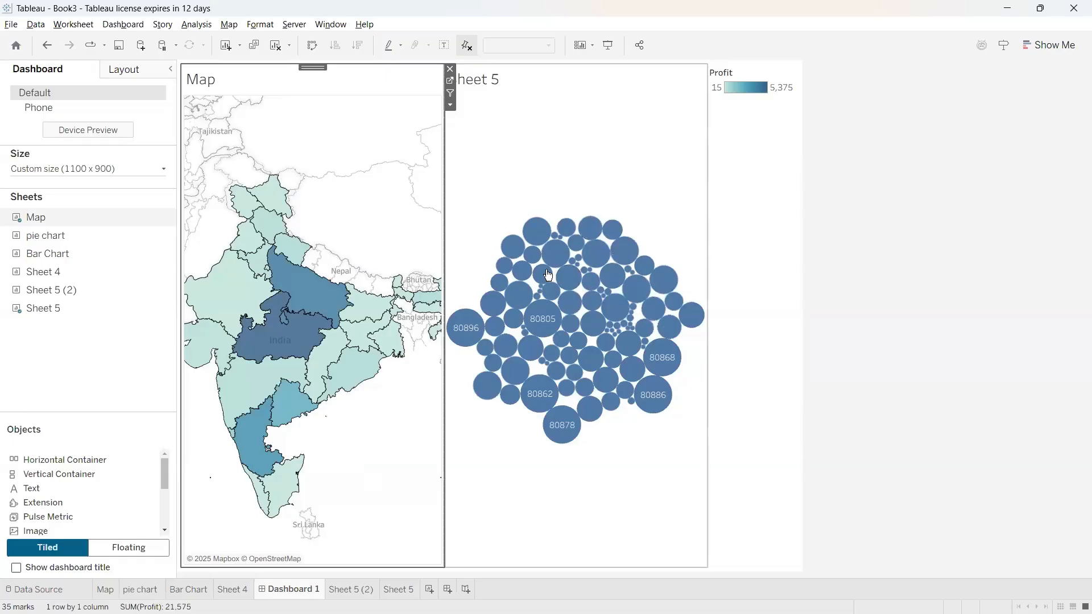
pyautogui.rightClick(368, 214)
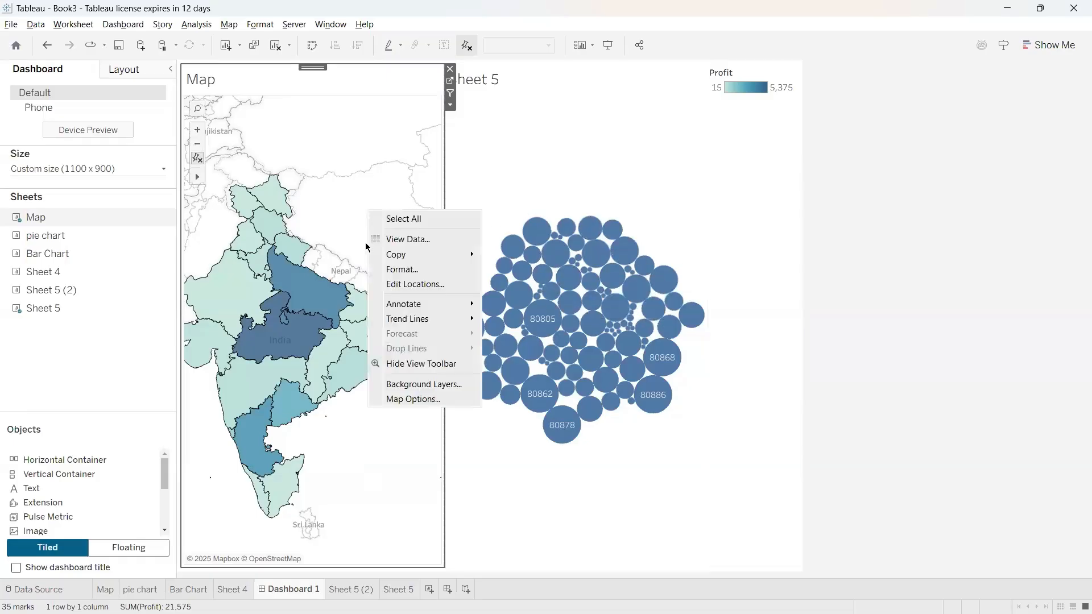
pyautogui.click(389, 286)
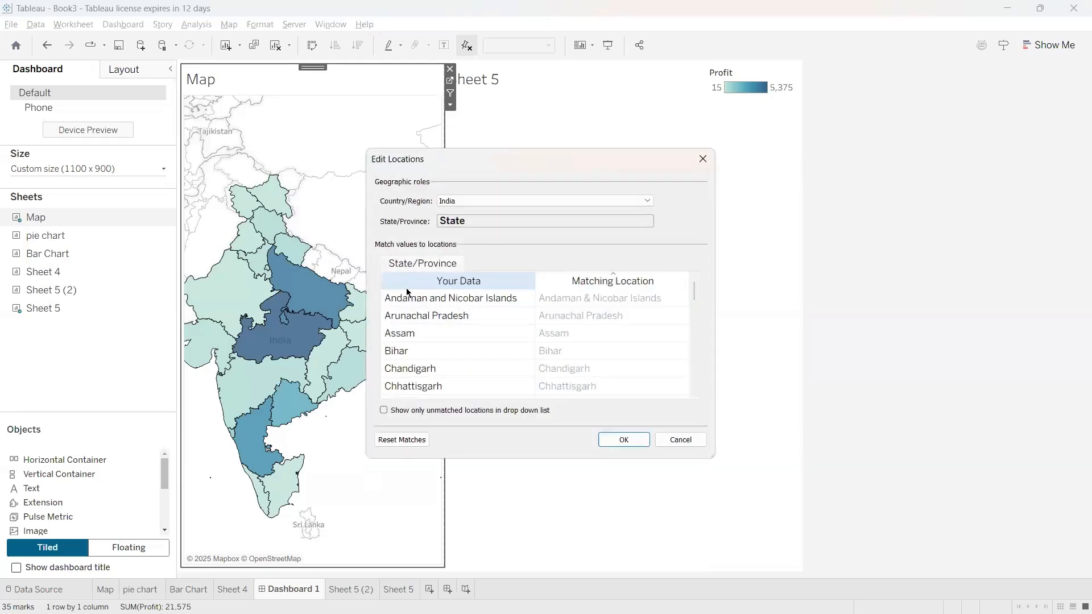
pyautogui.press('Escape')
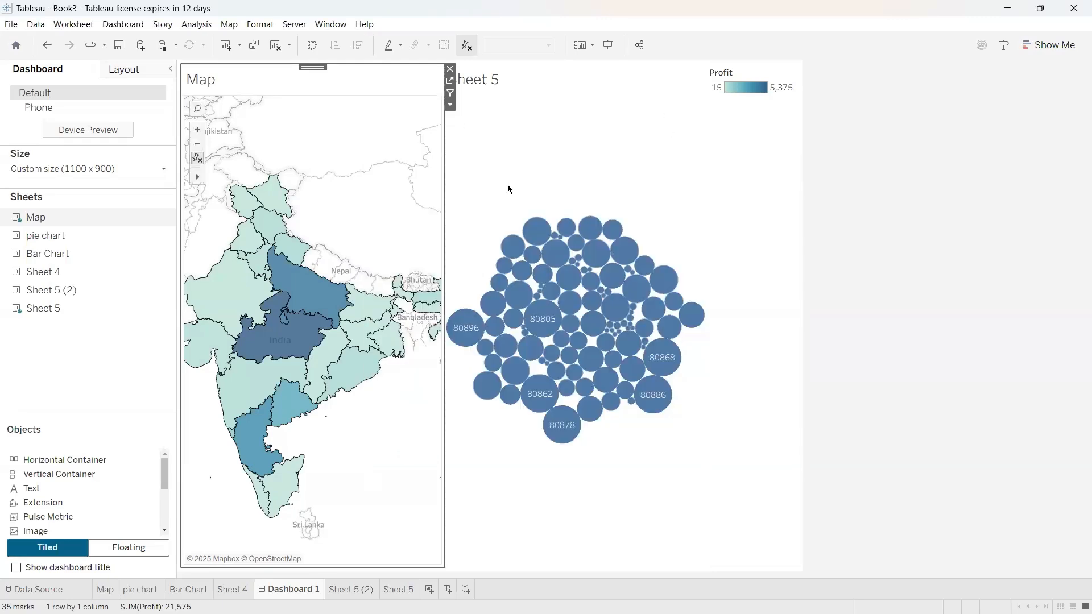
pyautogui.rightClick(508, 188)
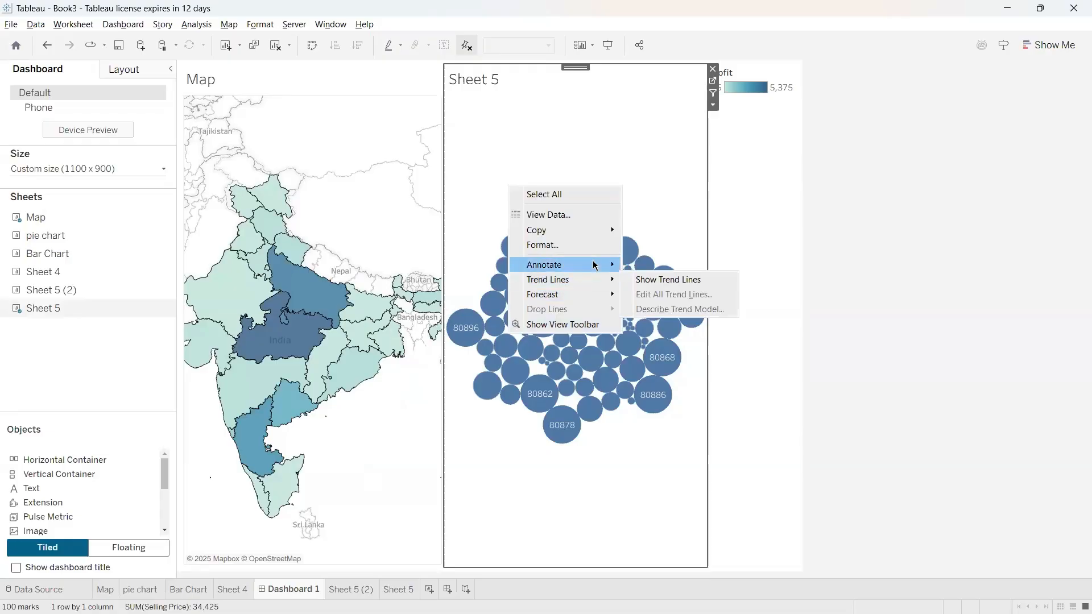
pyautogui.click(519, 126)
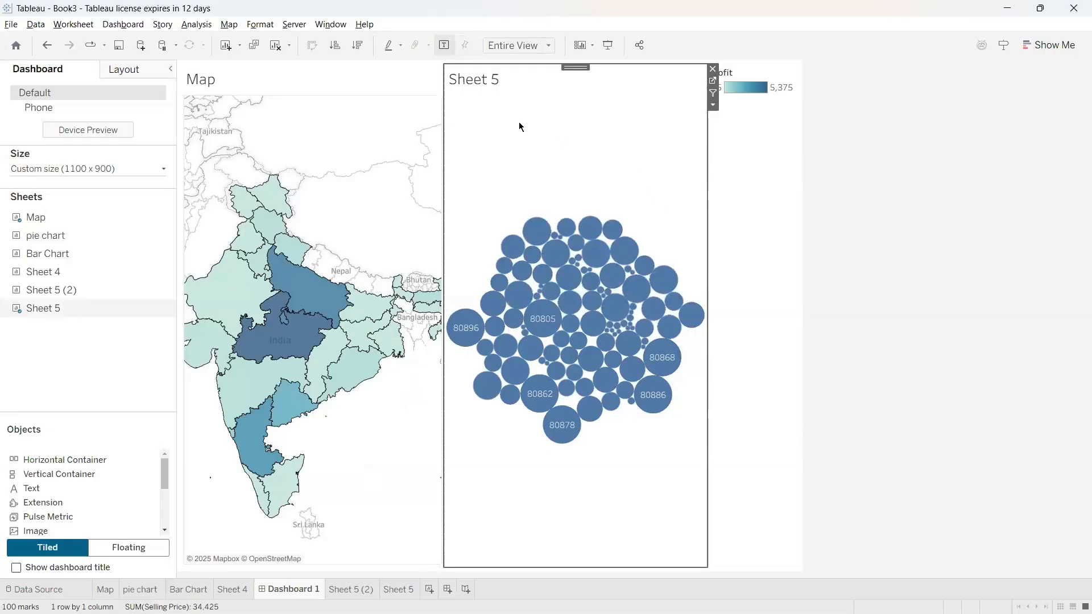
# Step: Add the pie chart sheet to the dashboard below the Sheet 5 bubble chart
pyautogui.click(751, 77)
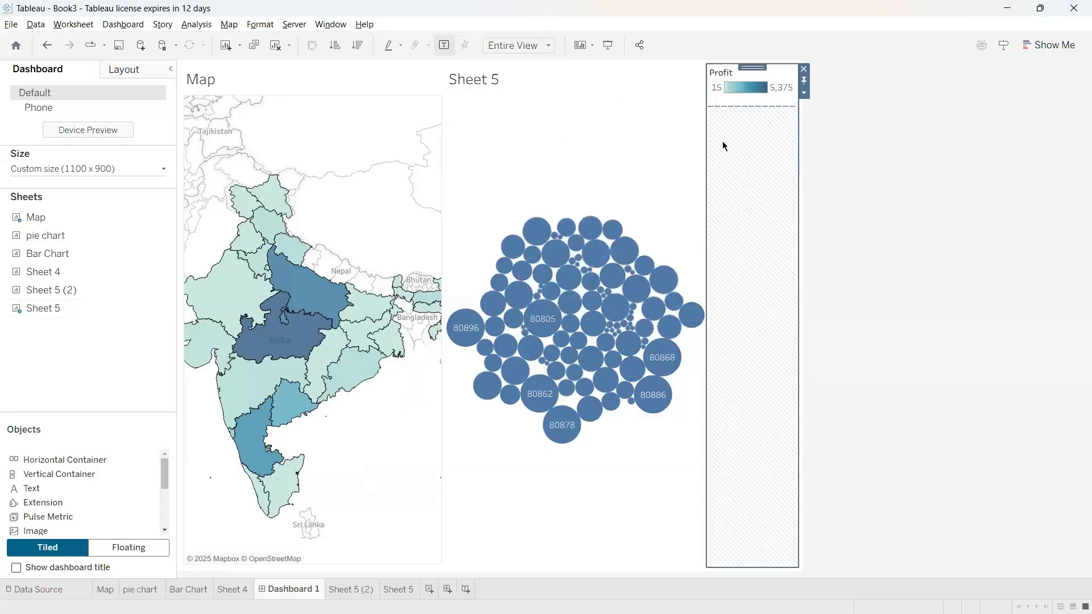
pyautogui.moveTo(49, 242)
pyautogui.moveTo(449, 272)
pyautogui.mouseDown()
pyautogui.moveTo(697, 361)
pyautogui.moveTo(724, 385)
pyautogui.moveTo(694, 459)
pyautogui.moveTo(587, 479)
pyautogui.mouseUp()
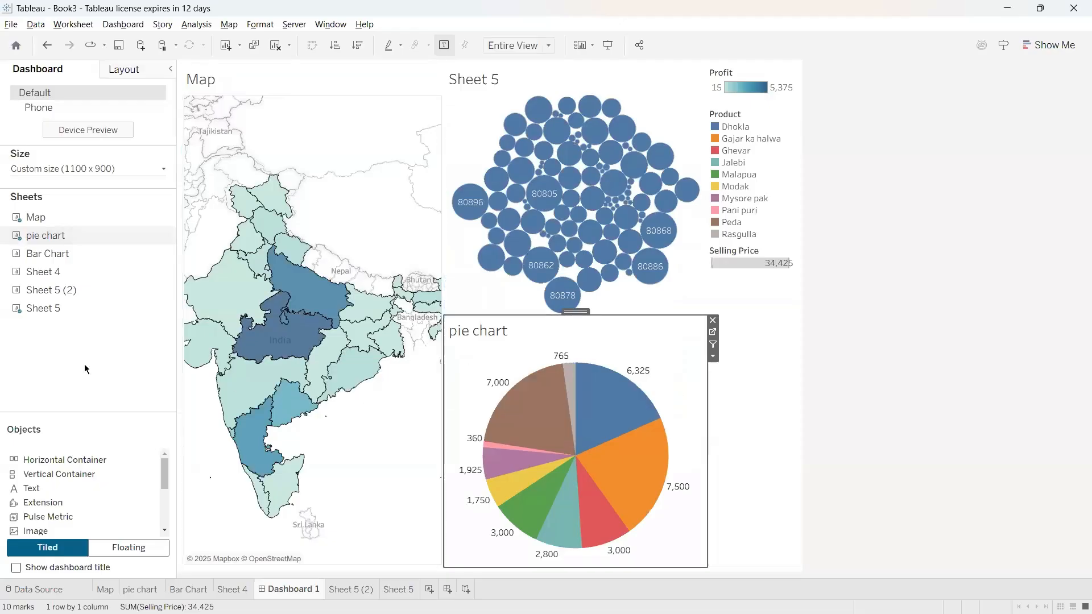
# Step: Set the dashboard's fixed size to PowerPoint (1600 x 900)
pyautogui.click(81, 170)
pyautogui.click(80, 244)
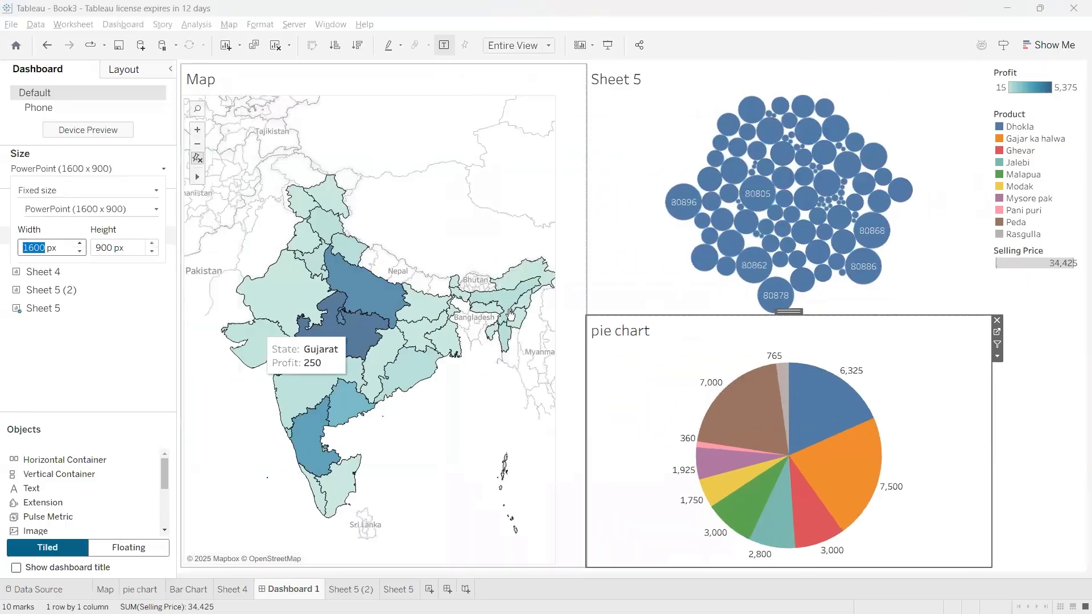
pyautogui.click(36, 323)
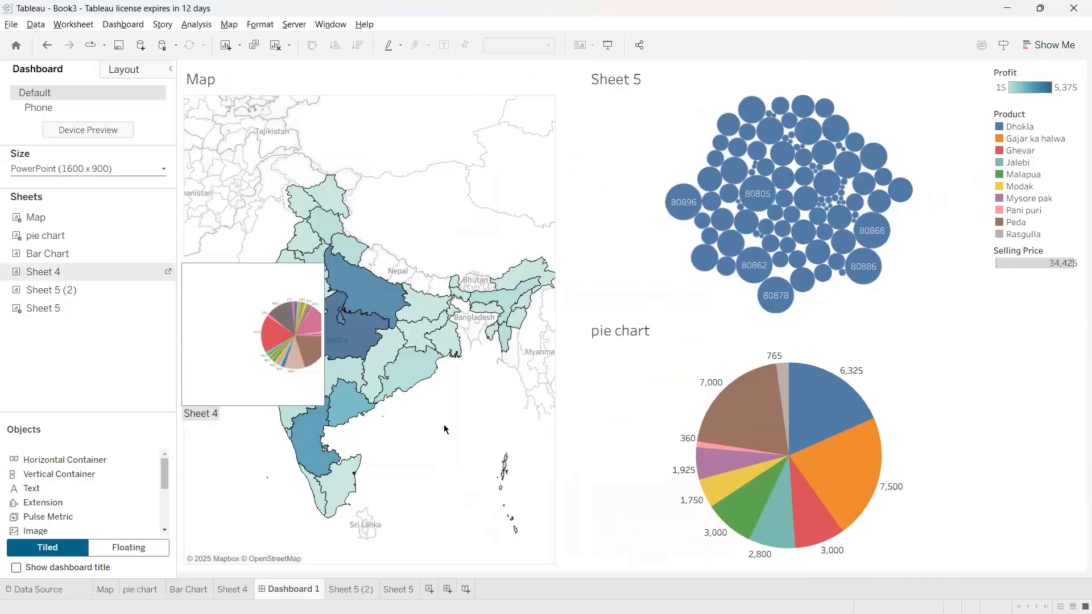
pyautogui.click(622, 471)
# Step: Add the Bar Chart sheet below the Map view and Sheet 4 between the Map and Sheet 5 views
pyautogui.moveTo(36, 259)
pyautogui.moveTo(36, 259)
pyautogui.mouseDown()
pyautogui.moveTo(306, 497)
pyautogui.moveTo(295, 490)
pyautogui.mouseUp()
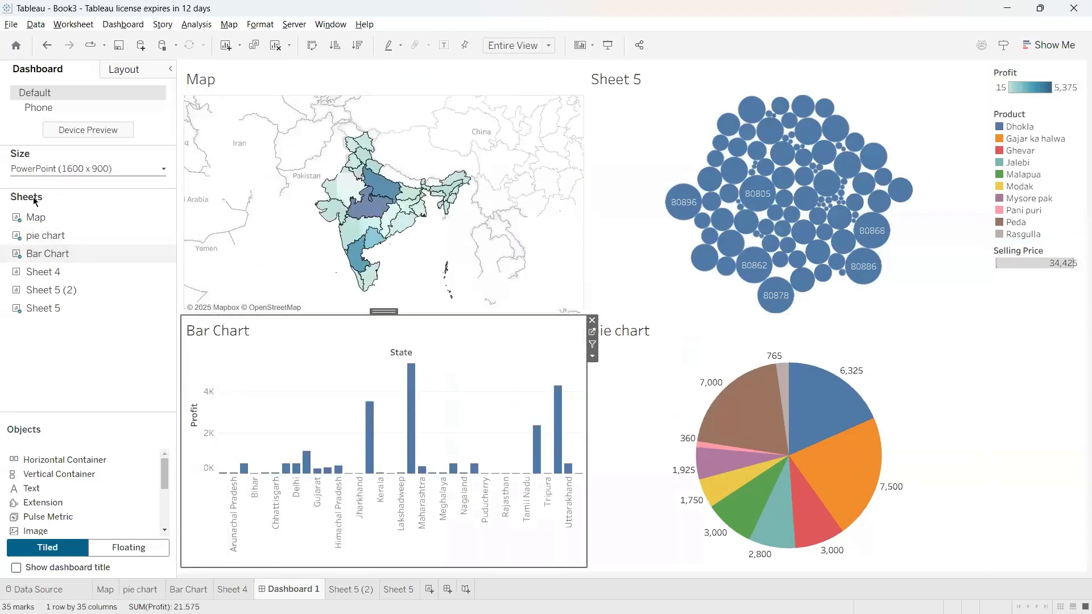
pyautogui.moveTo(27, 223)
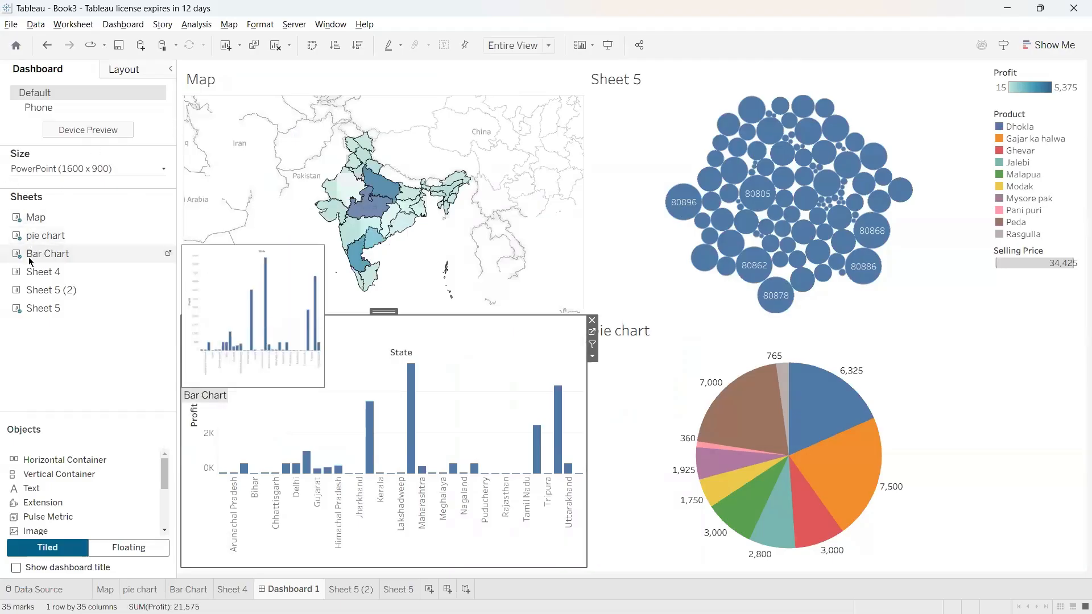
pyautogui.moveTo(41, 280)
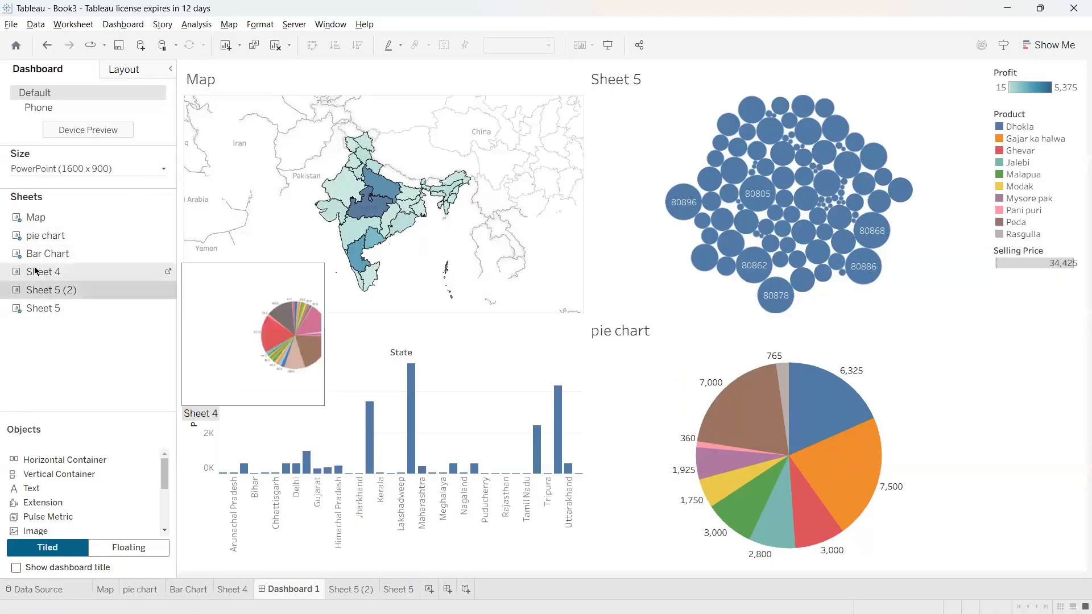
pyautogui.moveTo(35, 271); pyautogui.dragTo(432, 218)
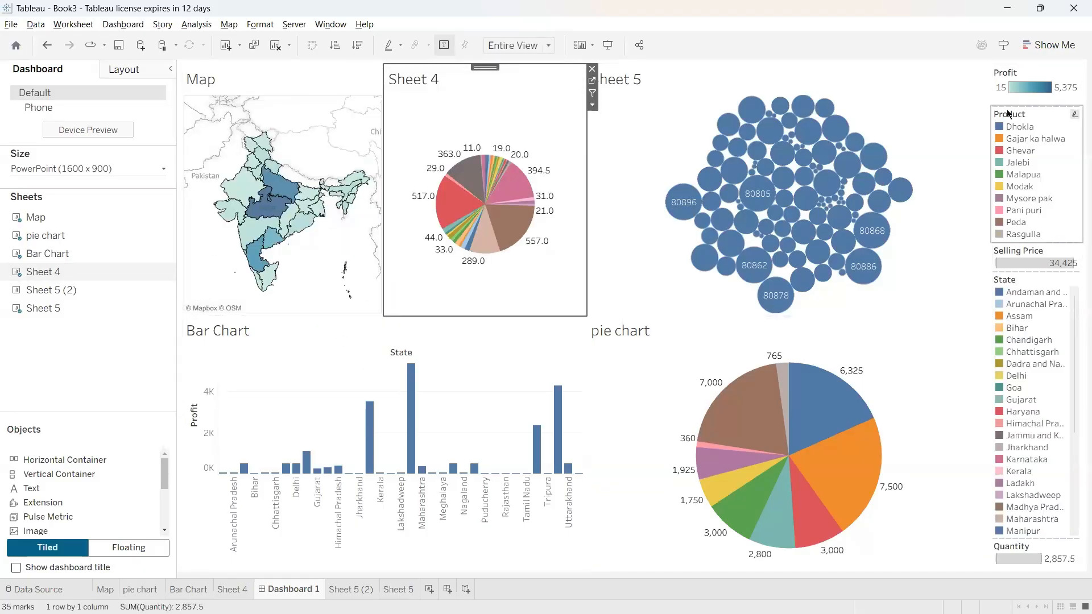
pyautogui.click(310, 199)
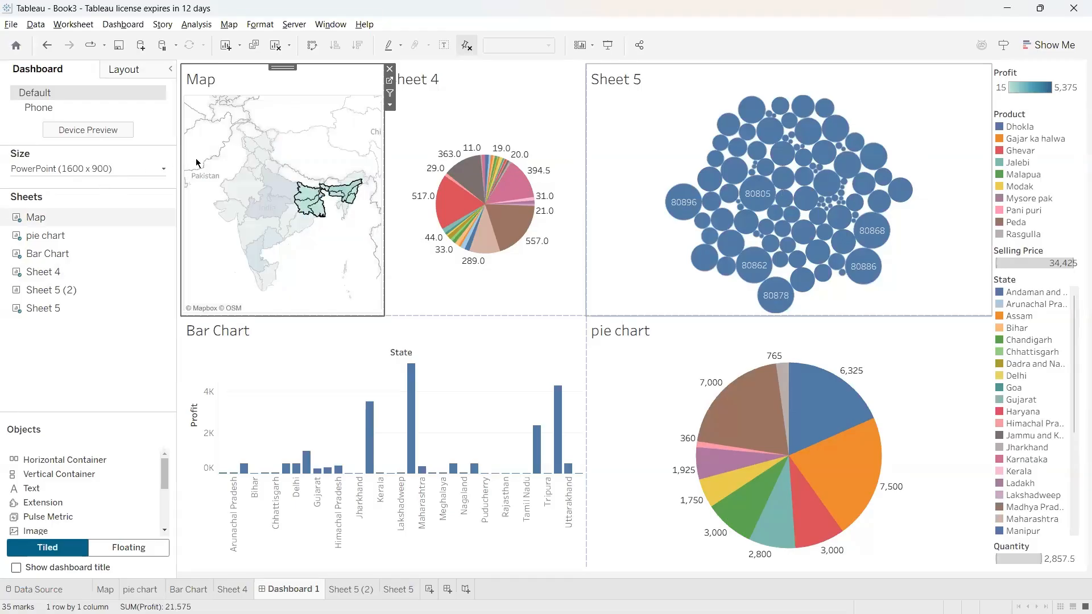
pyautogui.moveTo(222, 142); pyautogui.dragTo(375, 165)
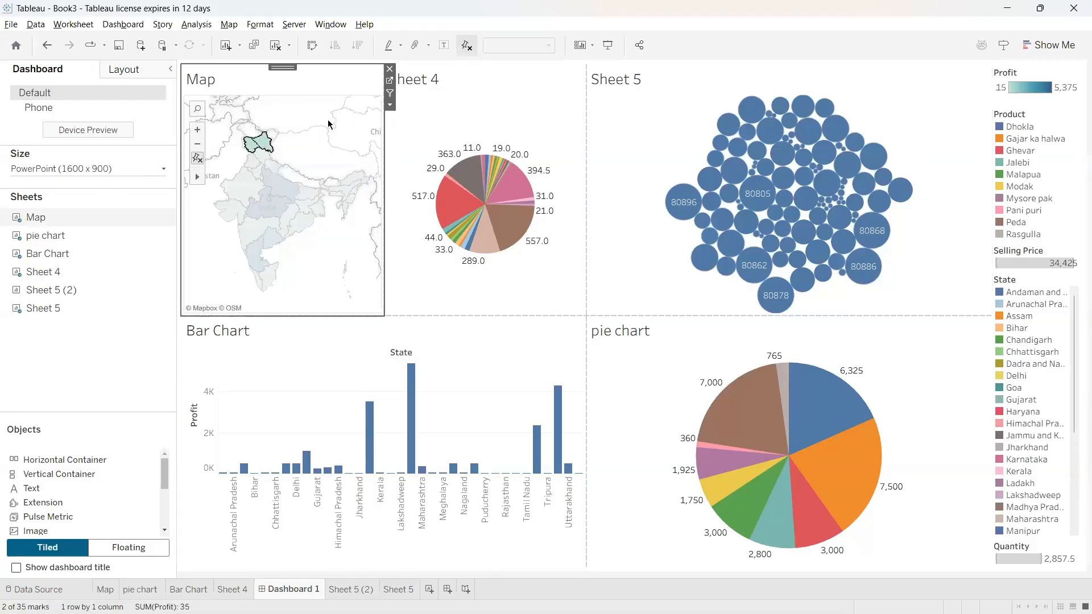
pyautogui.rightClick(322, 163)
pyautogui.click(628, 125)
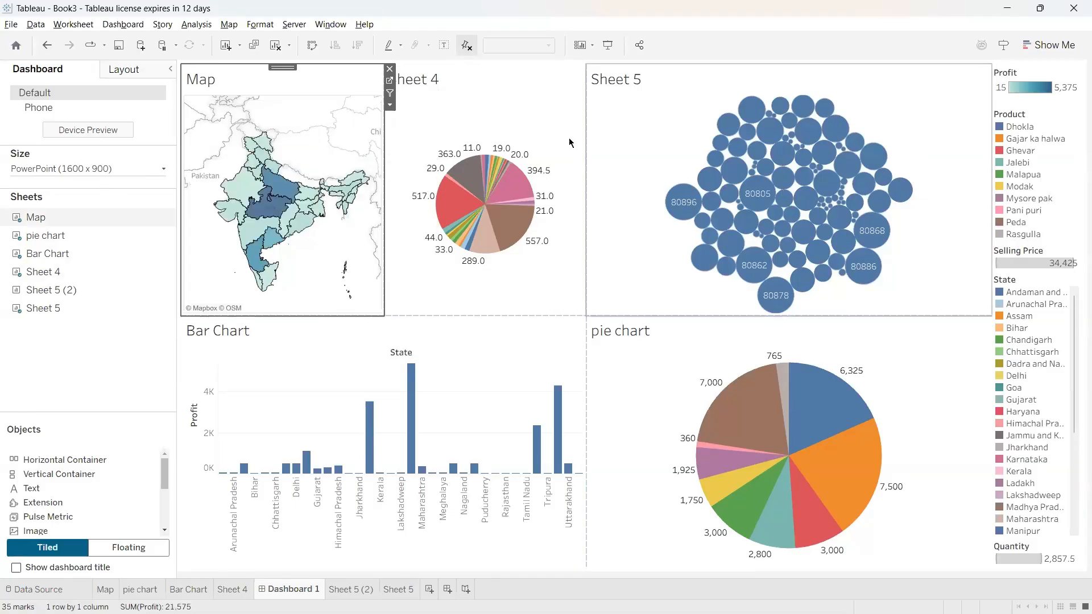
pyautogui.click(981, 414)
pyautogui.click(904, 407)
# Step: Widen the dashboard's legend column, make the Product legend taller and shorten the State legend above Quantity
pyautogui.moveTo(1013, 262); pyautogui.dragTo(1032, 284)
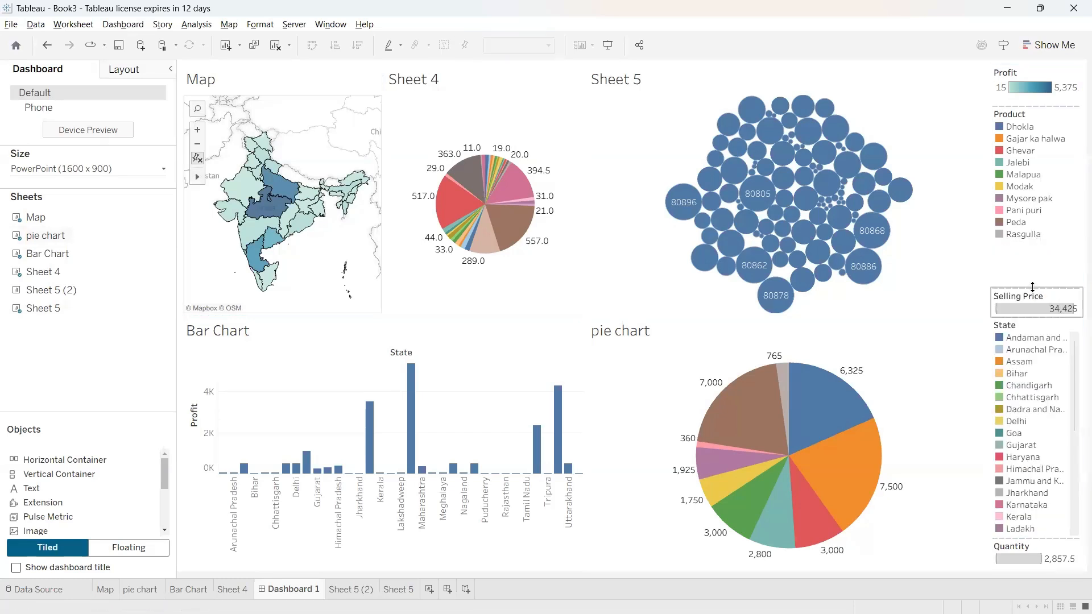
pyautogui.click(963, 251)
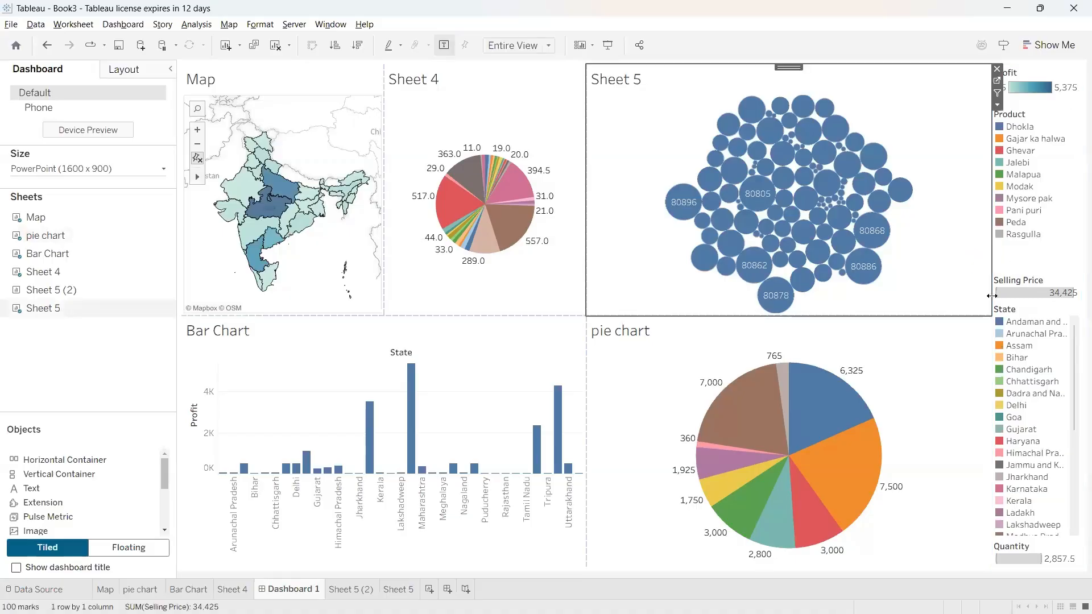
pyautogui.moveTo(991, 313); pyautogui.dragTo(902, 293)
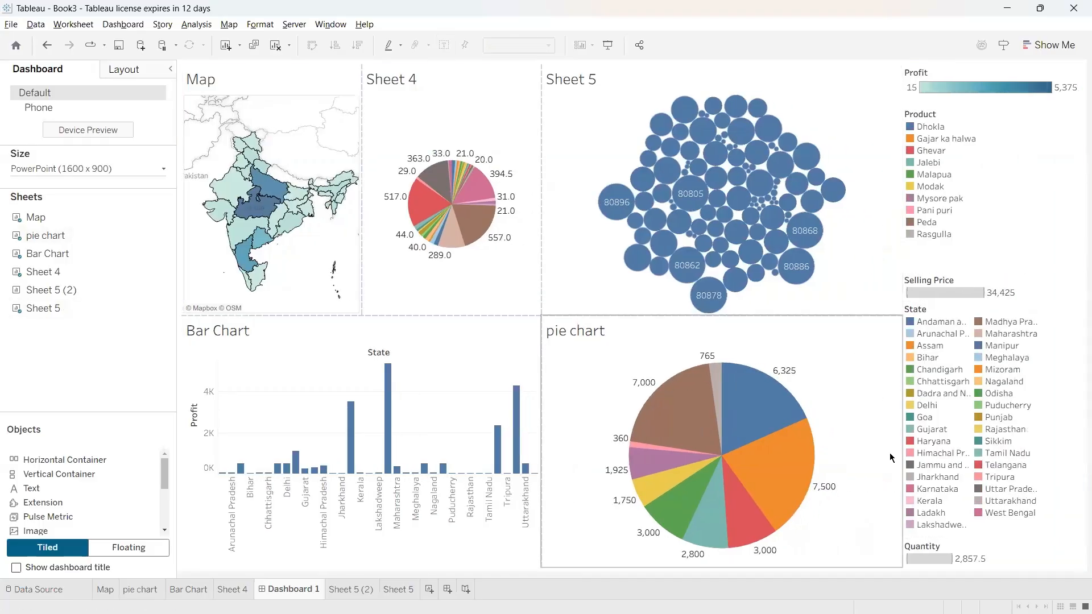
pyautogui.click(931, 549)
pyautogui.moveTo(930, 538); pyautogui.dragTo(927, 504)
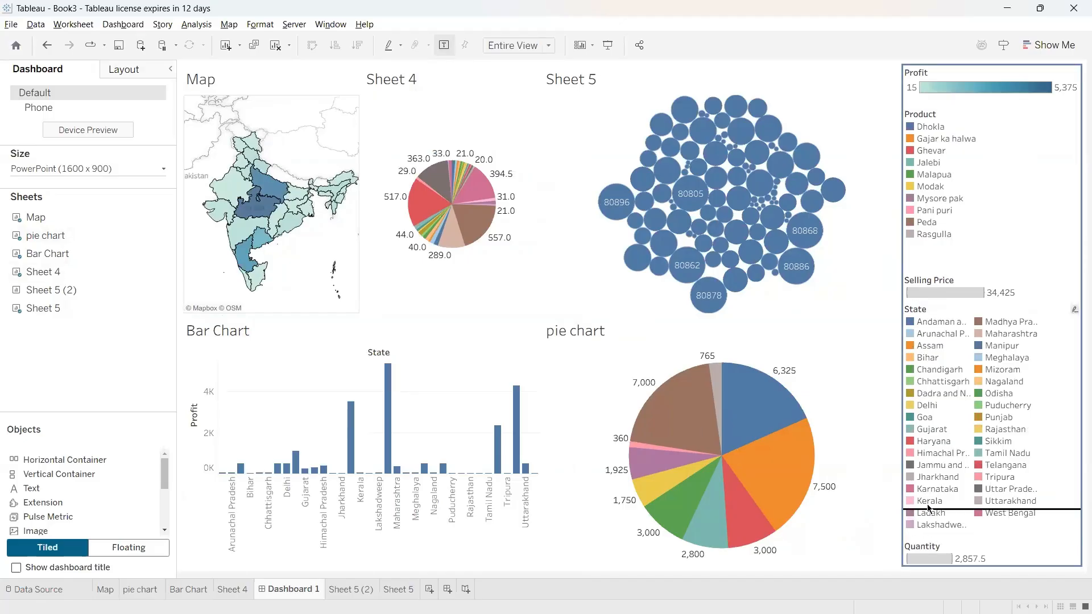
pyautogui.click(804, 443)
# Step: Adjust the boundary between Sheet 5 and the pie chart so that the pie chart is the taller view
pyautogui.moveTo(552, 353); pyautogui.dragTo(546, 372)
pyautogui.click(613, 214)
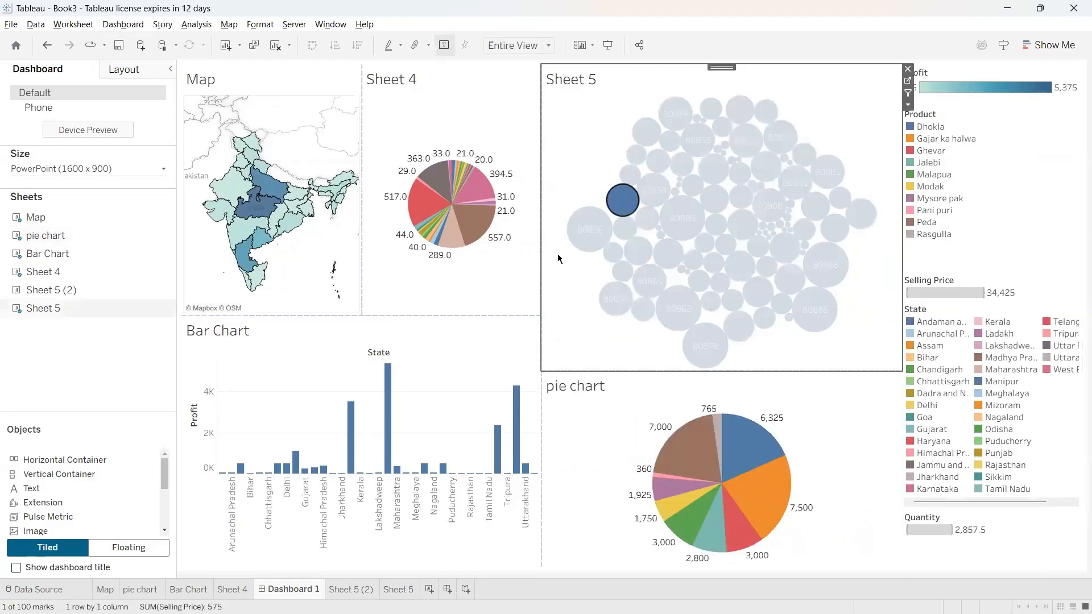
pyautogui.click(600, 368)
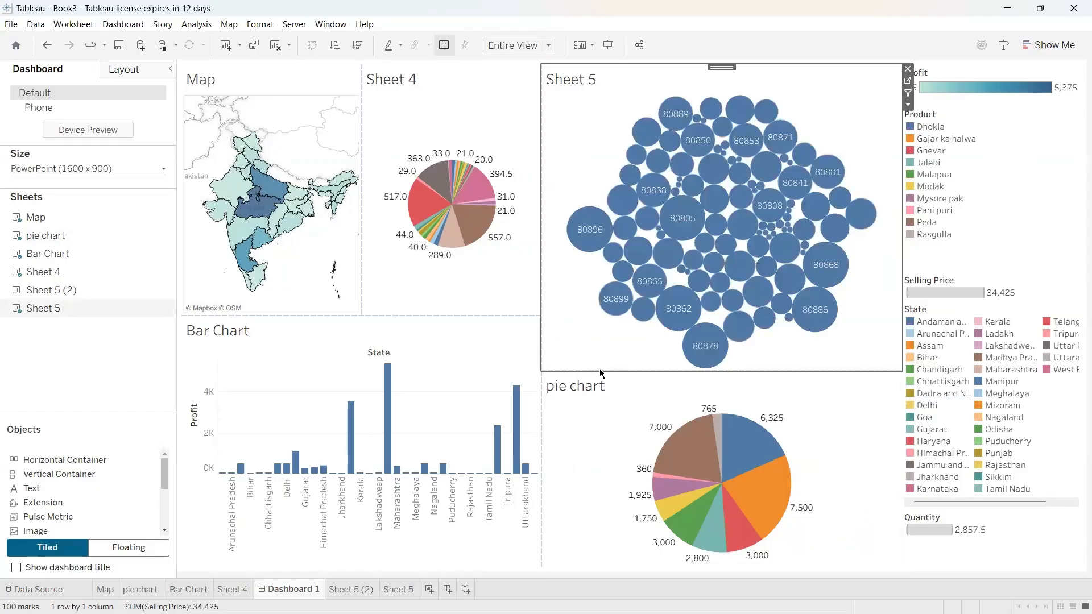
pyautogui.moveTo(599, 372); pyautogui.dragTo(602, 284)
# Step: Enlarge the Map view in width and height, and widen Sheet 4 by narrowing the Sheet 5 and pie chart column
pyautogui.click(490, 248)
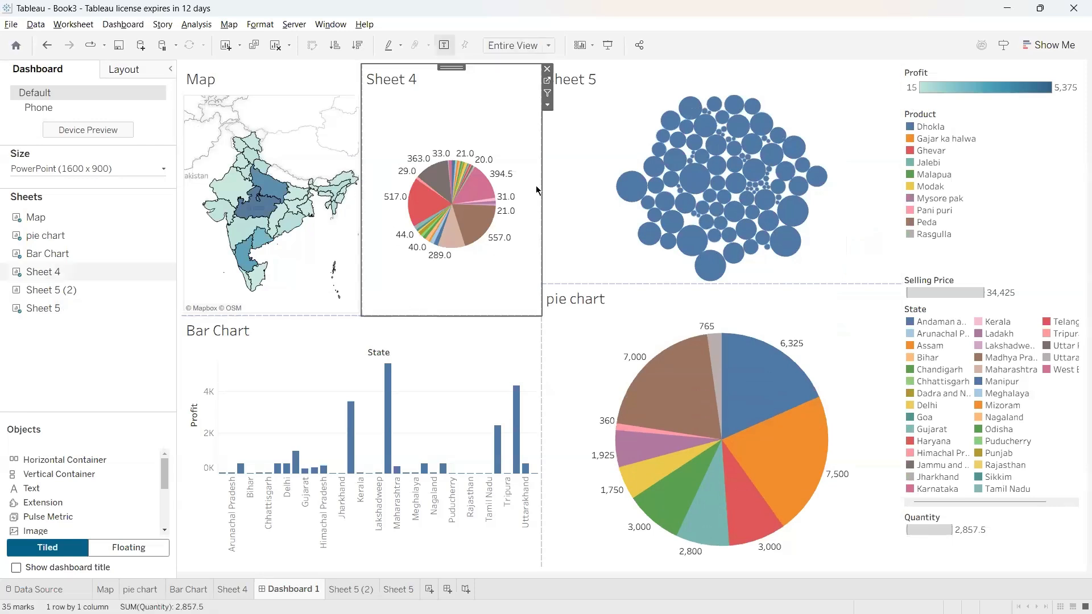
pyautogui.moveTo(551, 200); pyautogui.dragTo(595, 200)
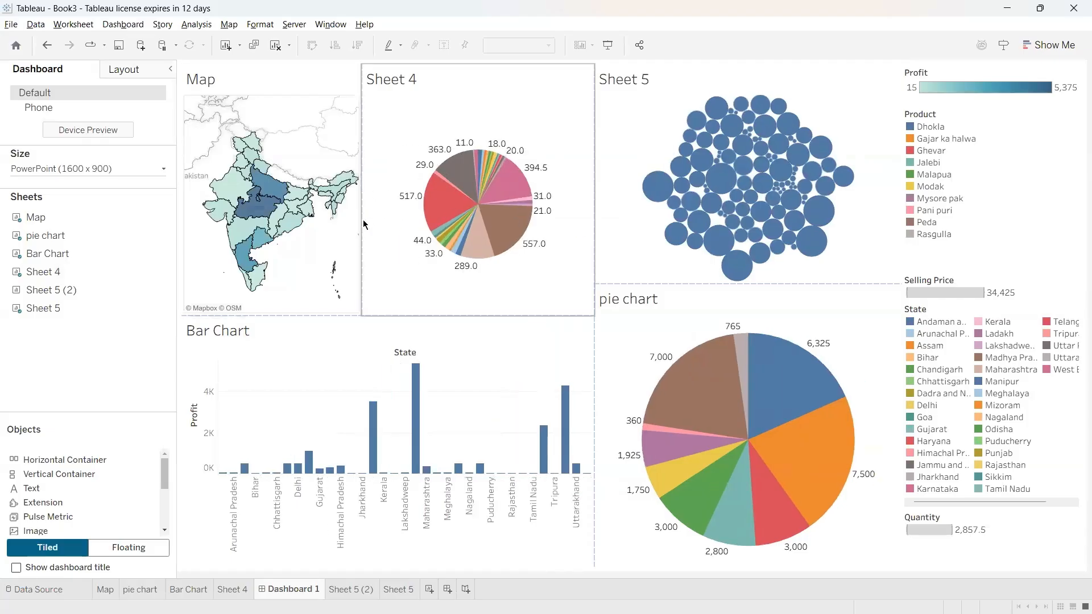
pyautogui.click(359, 229)
pyautogui.moveTo(359, 228); pyautogui.dragTo(481, 225)
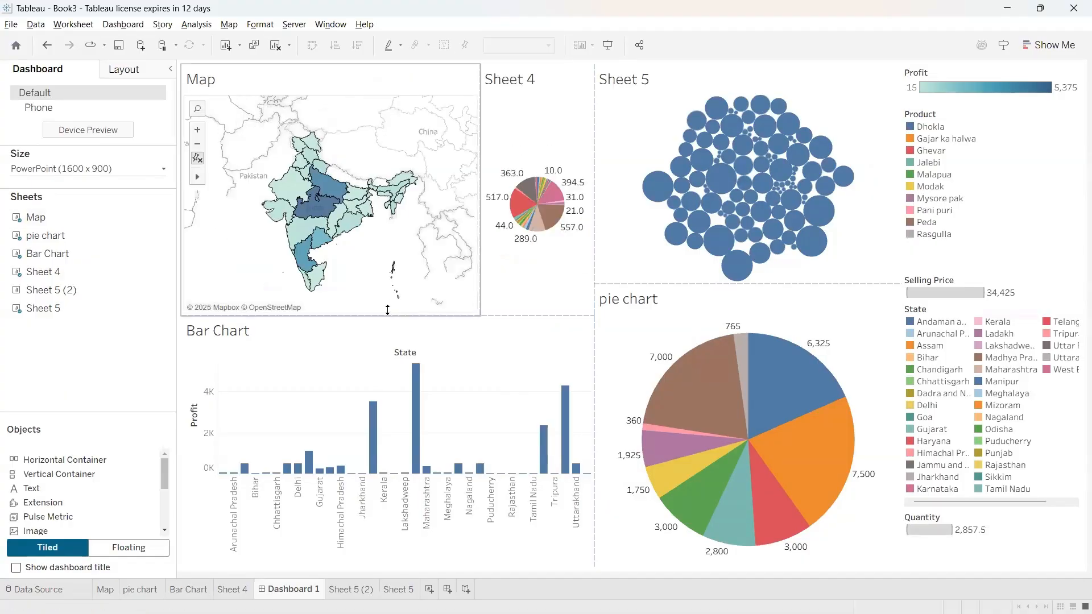
pyautogui.moveTo(388, 310); pyautogui.dragTo(395, 354)
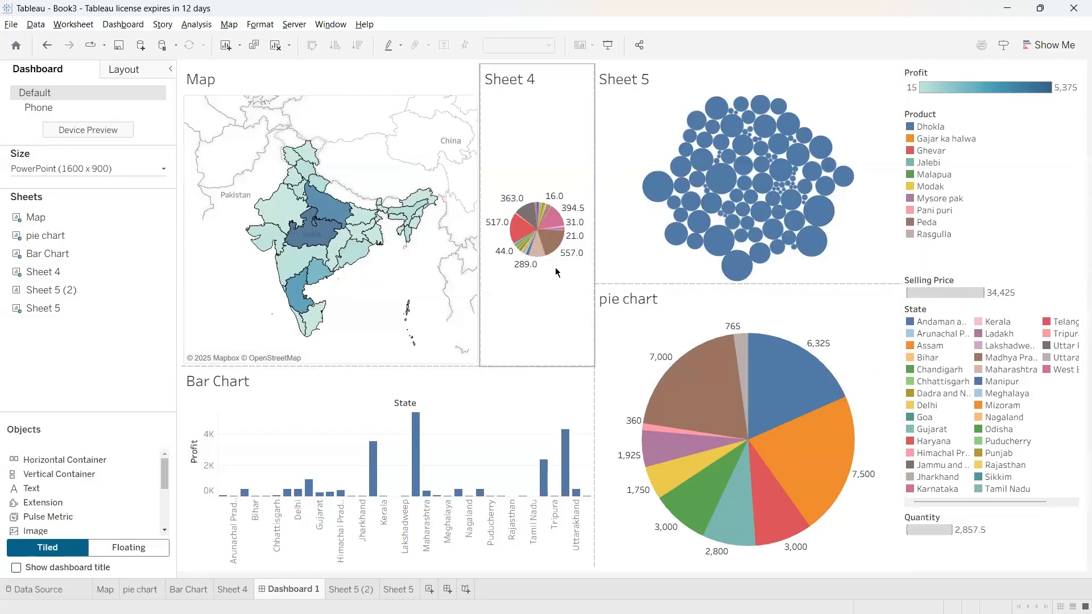
pyautogui.click(611, 265)
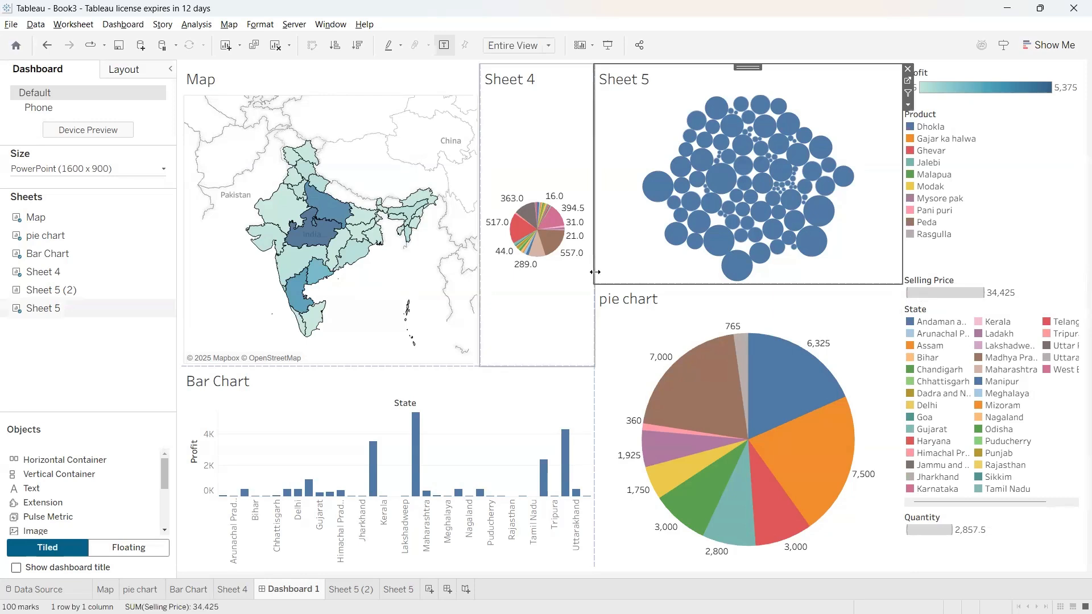
pyautogui.moveTo(592, 276); pyautogui.dragTo(646, 280)
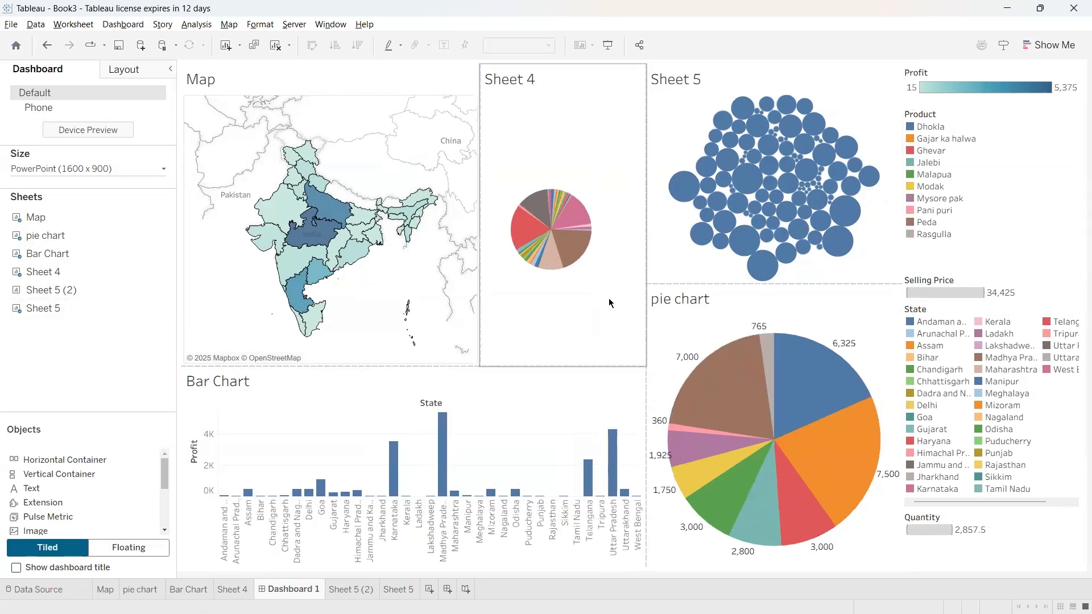
# Step: Replace the sheet-name placeholder in Sheet 4's dashboard title with "State Profit"
pyautogui.click(588, 330)
pyautogui.rightClick(563, 227)
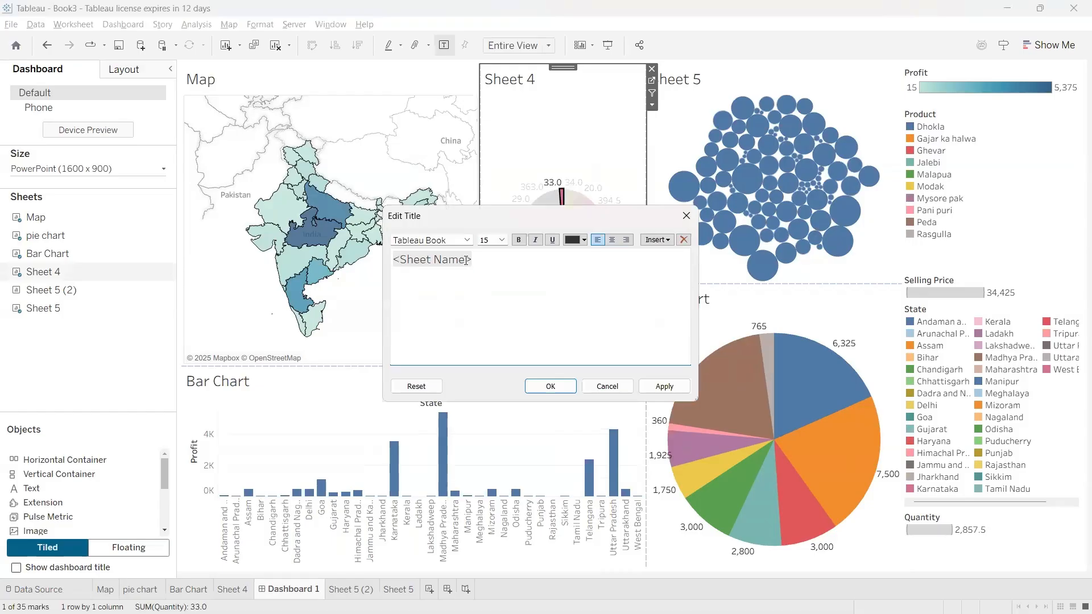
pyautogui.doubleClick(466, 260)
pyautogui.press('BackSpace')
pyautogui.press('BackSpace')
pyautogui.press('BackSpace')
pyautogui.press('BackSpace')
pyautogui.press('BackSpace')
pyautogui.press('BackSpace')
pyautogui.press('BackSpace')
pyautogui.press('BackSpace')
pyautogui.press('BackSpace')
pyautogui.press('BackSpace')
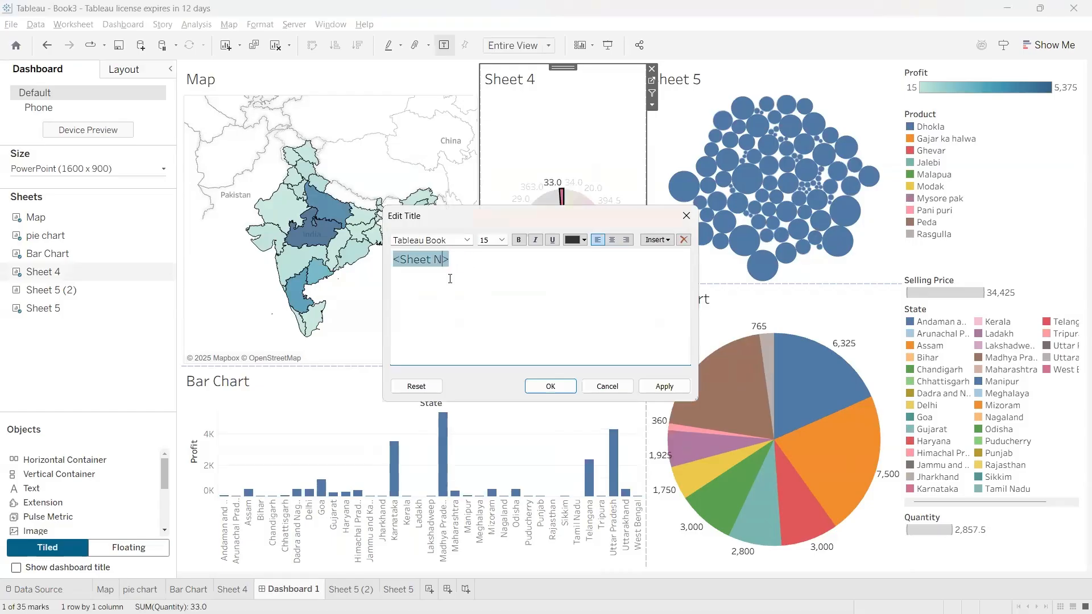
pyautogui.press('BackSpace')
pyautogui.press('BackSpace')
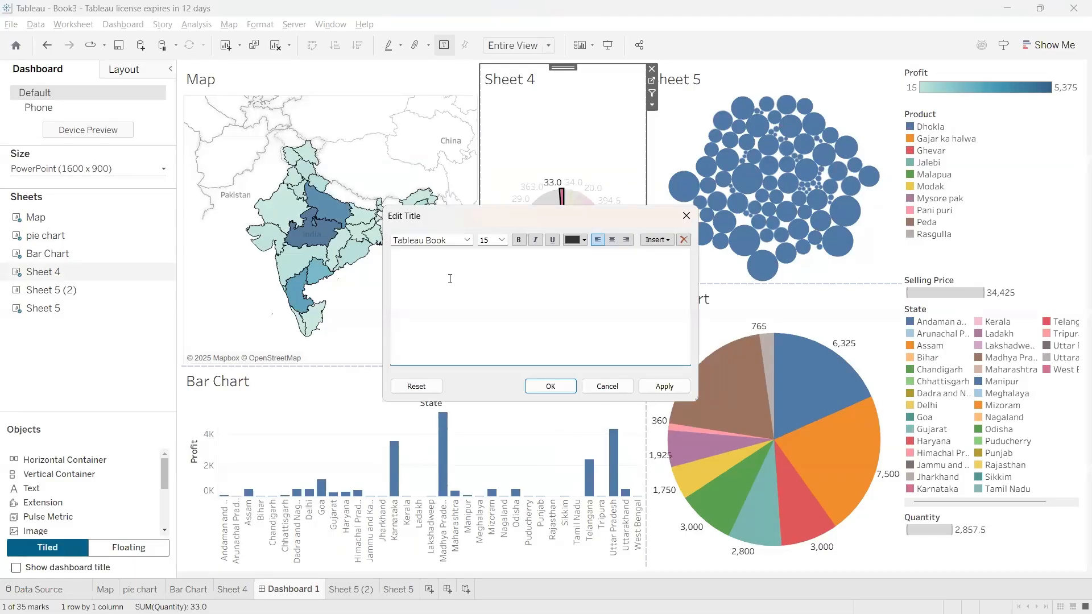
pyautogui.write('Stat')
pyautogui.write('Profiut')
pyautogui.press('BackSpace')
pyautogui.press('BackSpace')
pyautogui.write('t')
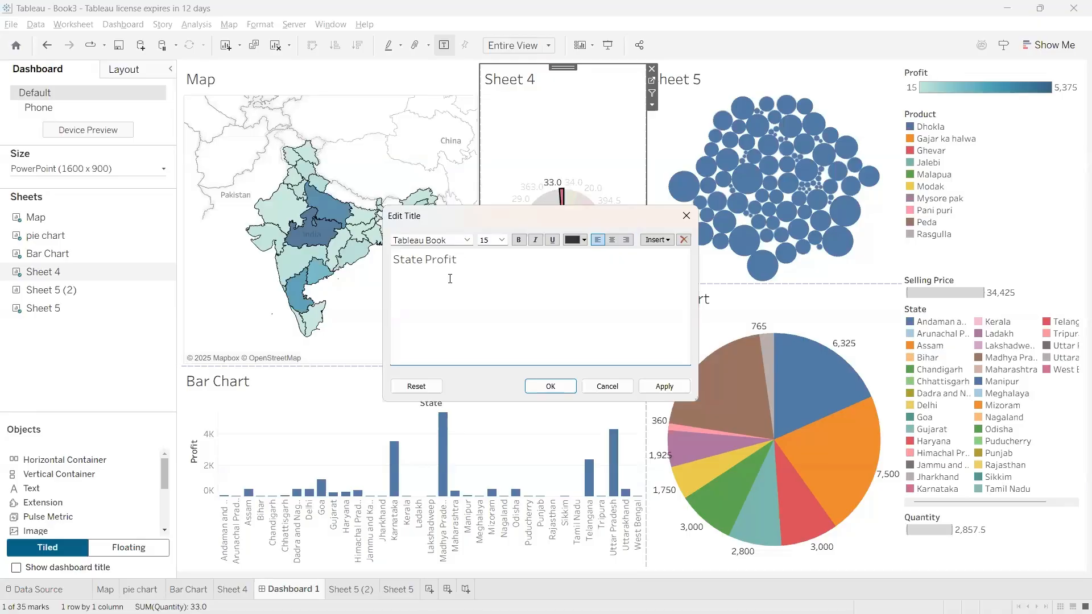
pyautogui.click(550, 386)
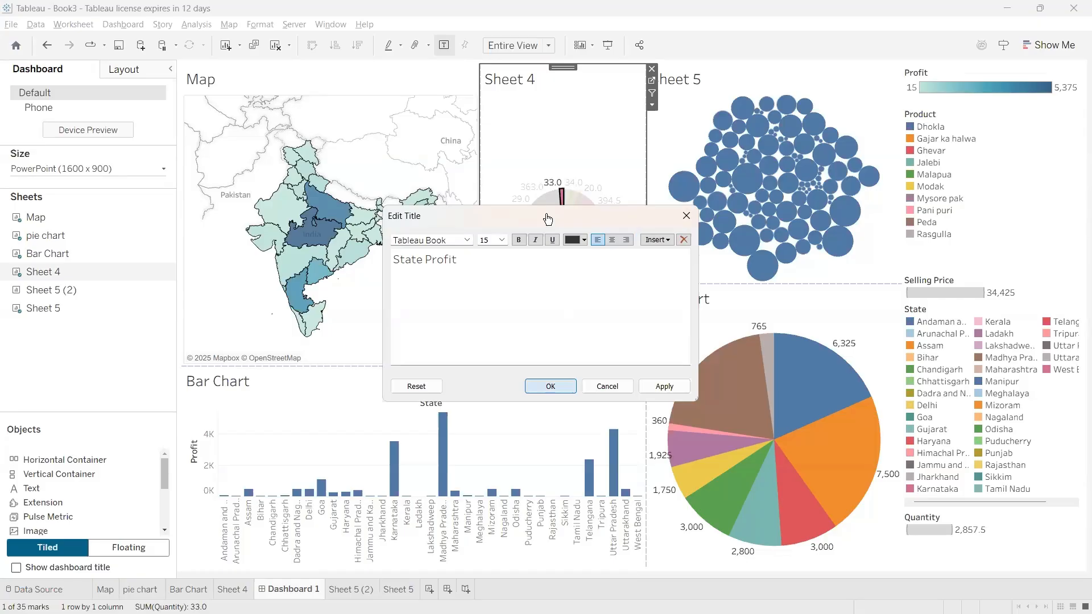
# Step: Change the dashboard title "State Profit" to "State Quantity"
pyautogui.doubleClick(529, 79)
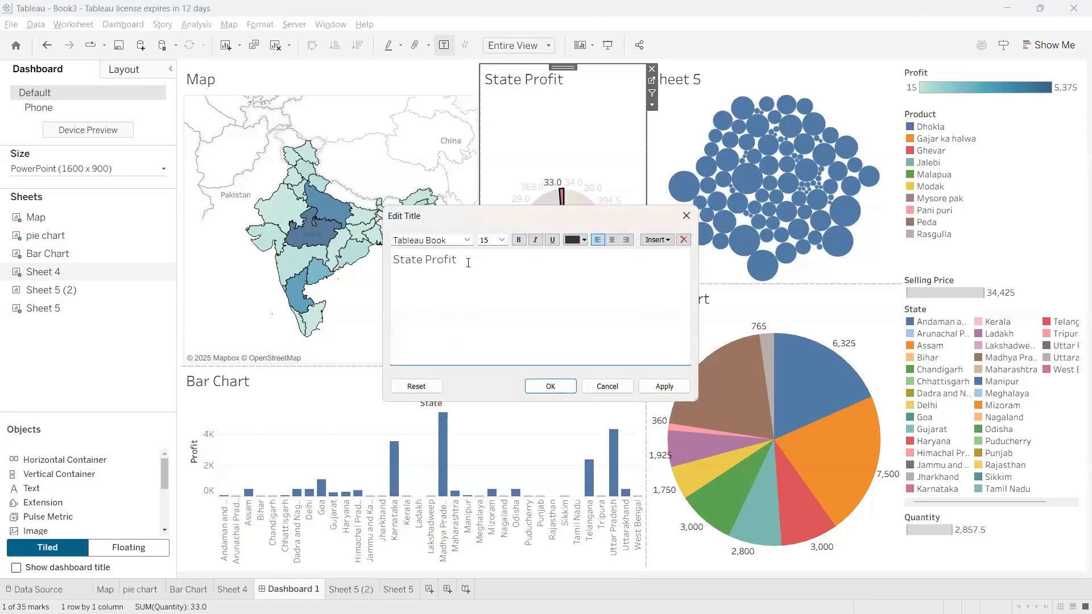
pyautogui.moveTo(457, 261); pyautogui.dragTo(425, 260)
pyautogui.write('Quantity')
pyautogui.click(662, 386)
pyautogui.click(550, 386)
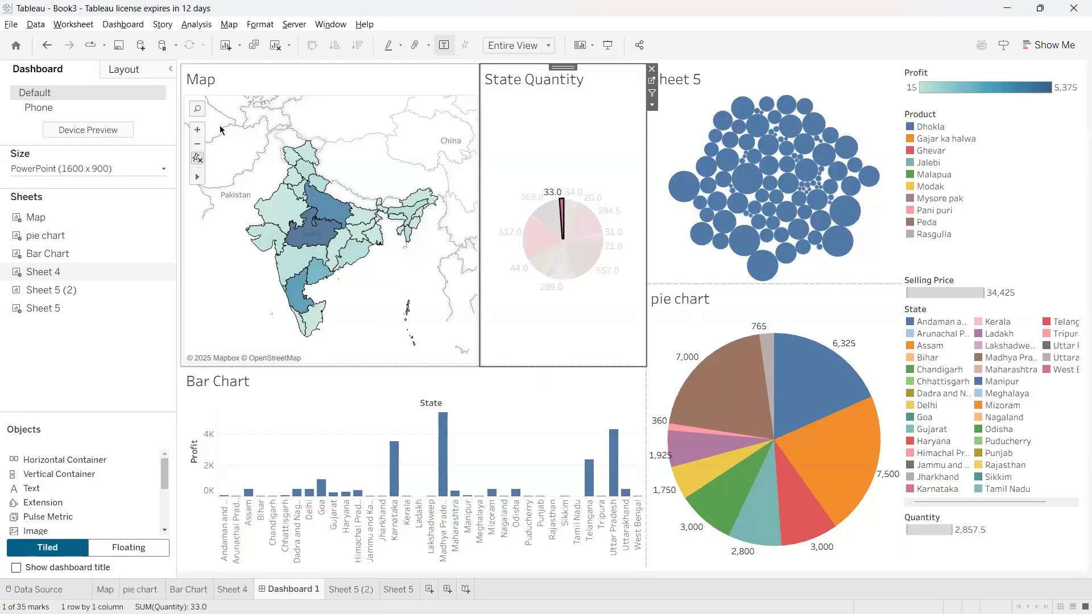
pyautogui.click(212, 84)
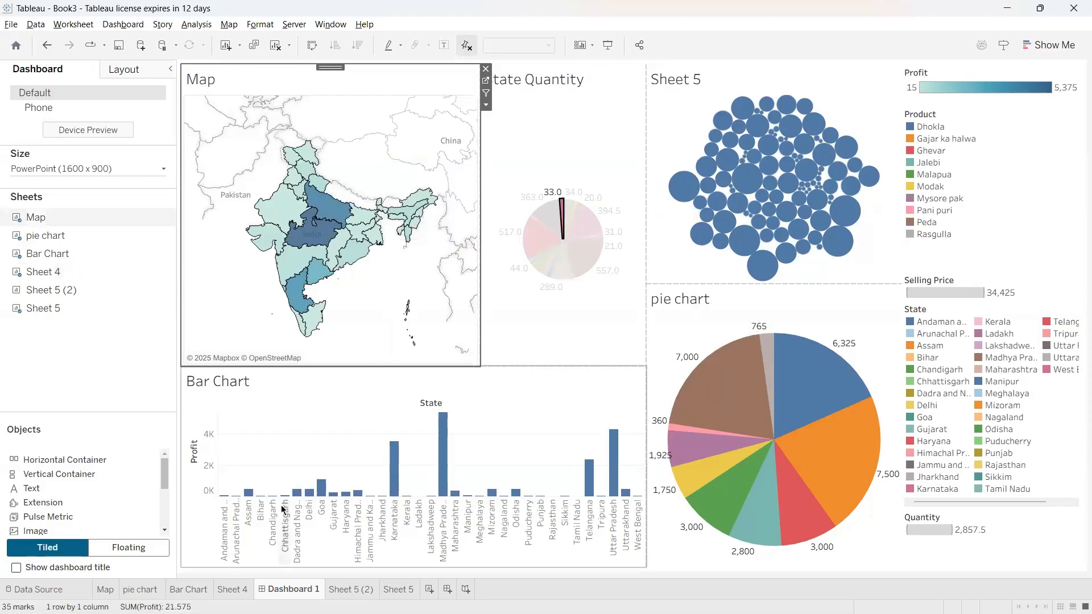
pyautogui.click(93, 366)
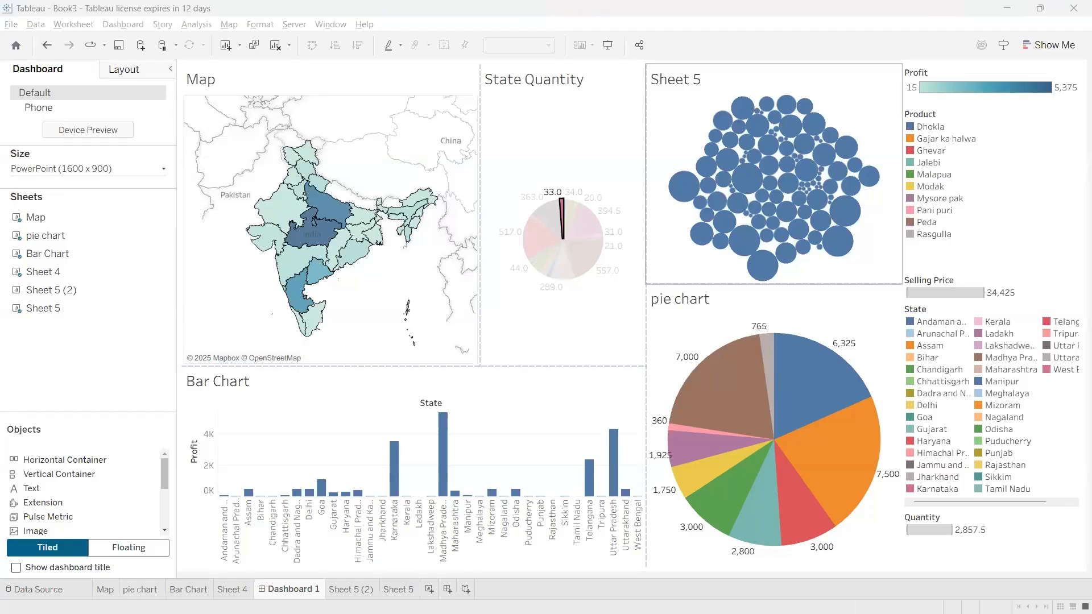
# Step: Save the workbook as "Final dashboard" in the Downloads folder and clear the highlighted slice in the State Quantity pie
pyautogui.click(11, 24)
pyautogui.click(33, 91)
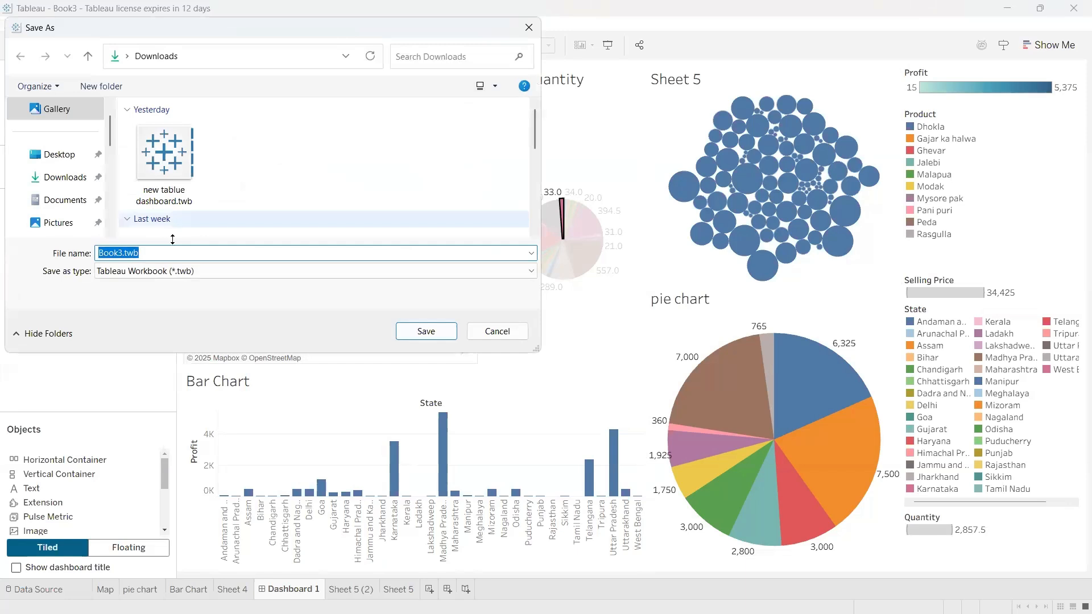
pyautogui.write('Fi')
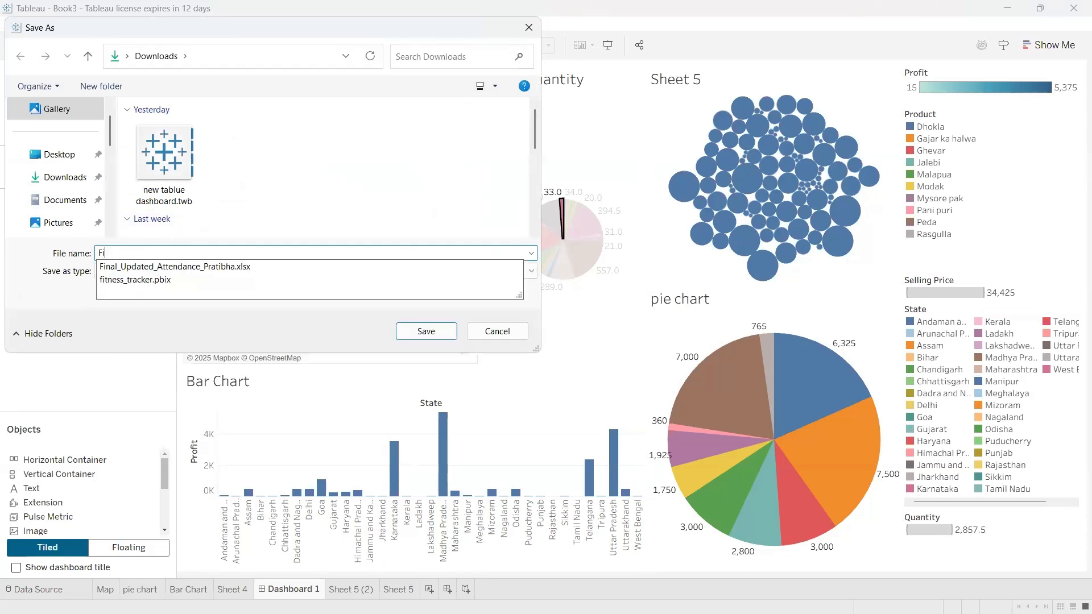
pyautogui.write('nal dash')
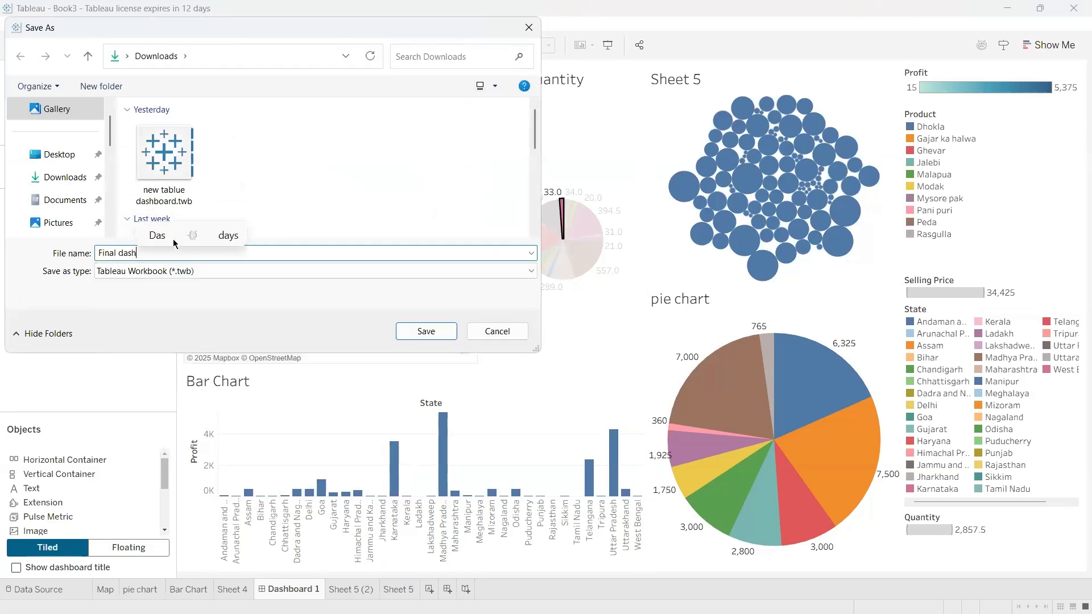
pyautogui.write('board')
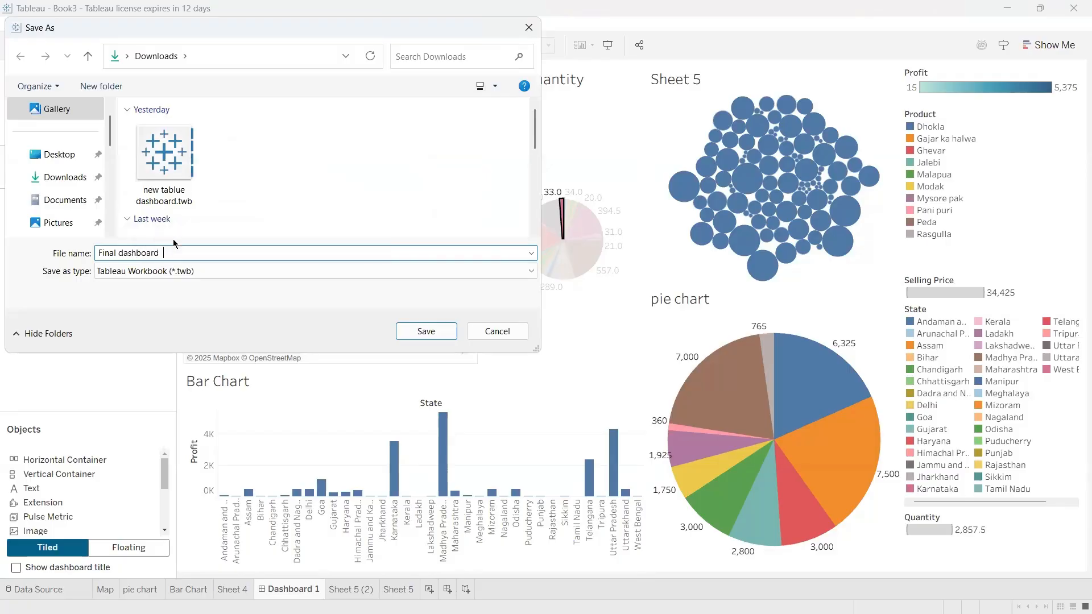
pyautogui.press('Return')
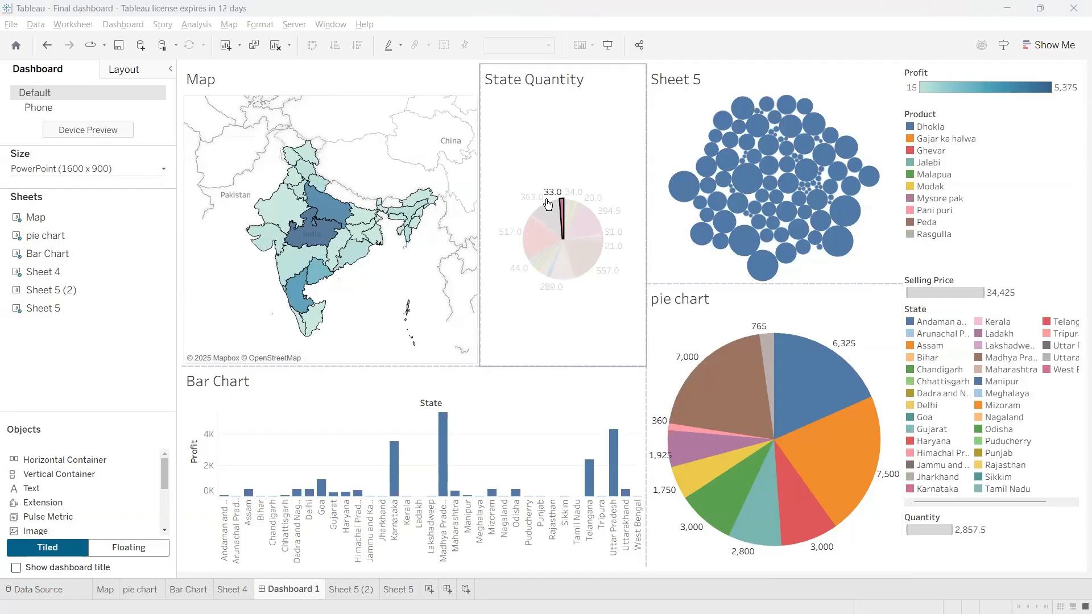
pyautogui.click(551, 153)
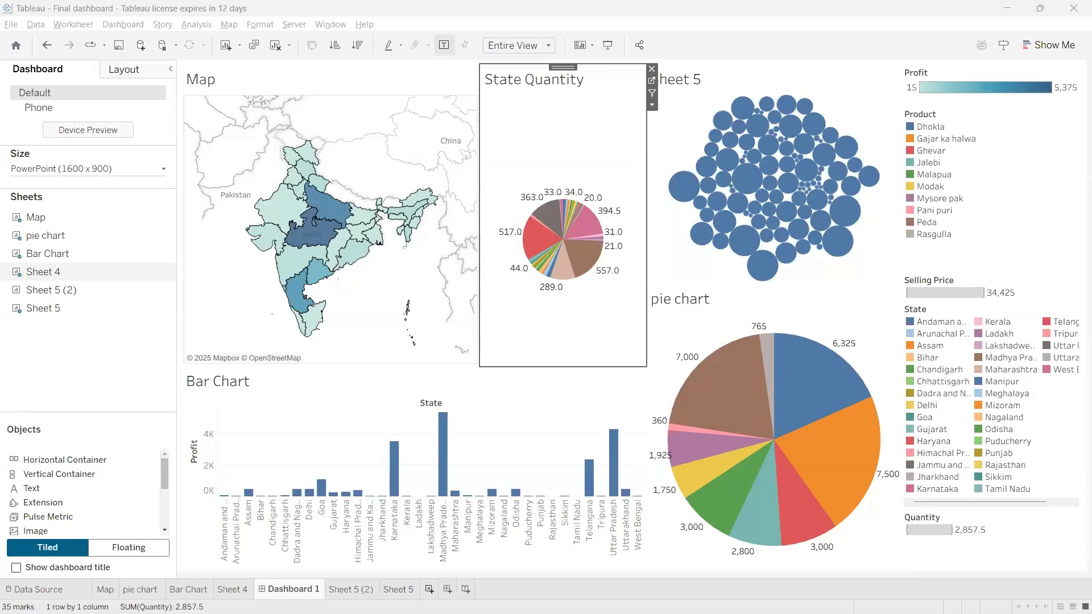
# Step: Add a new blank worksheet to the workbook
pyautogui.click(429, 589)
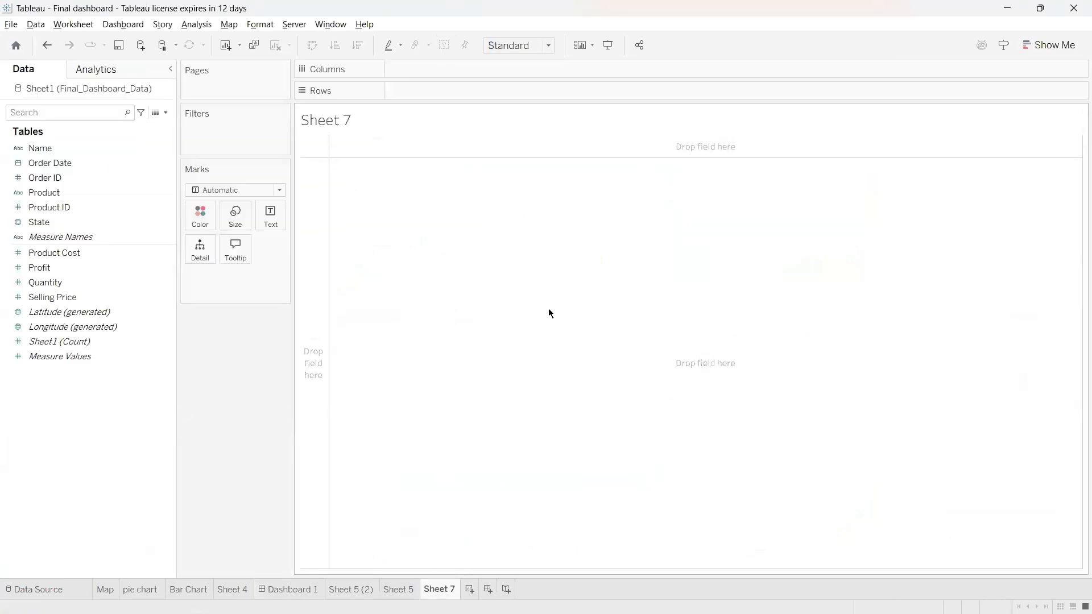
pyautogui.click(86, 256)
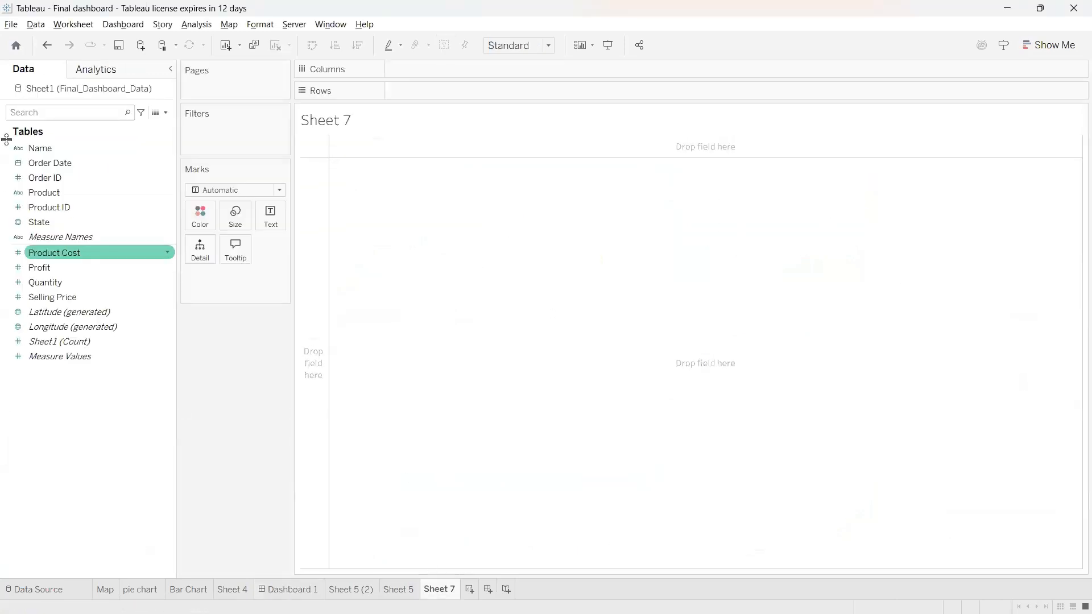
pyautogui.click(10, 207)
pyautogui.click(34, 233)
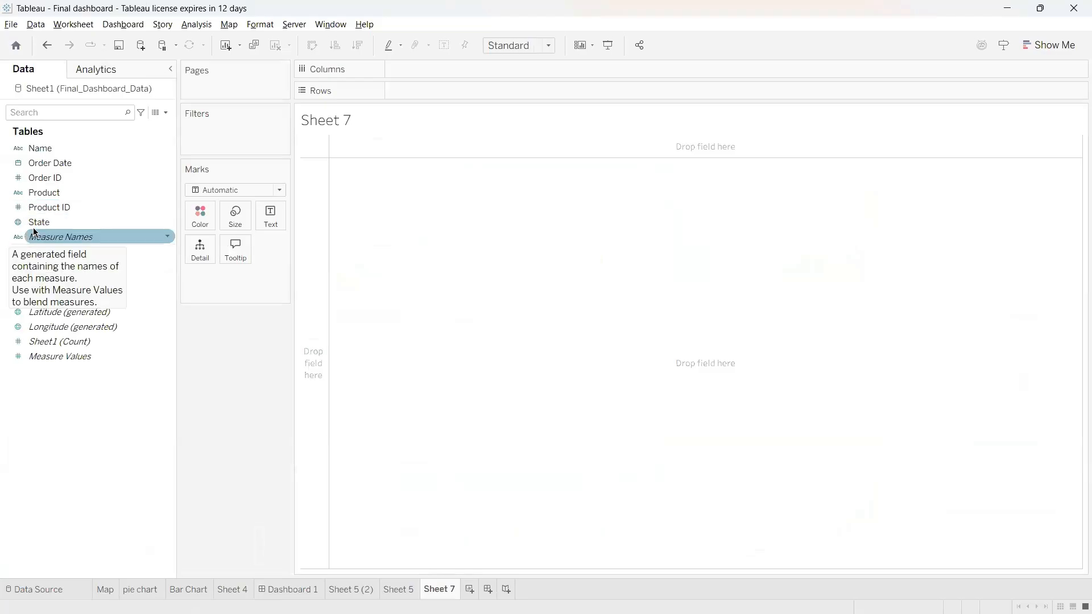
pyautogui.click(33, 228)
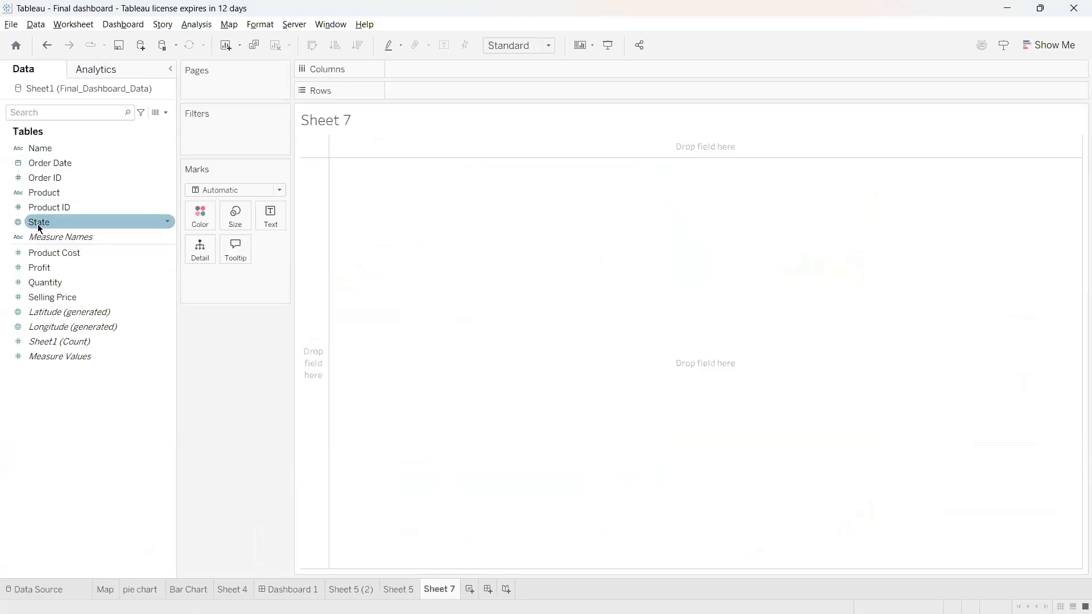
pyautogui.click(39, 228)
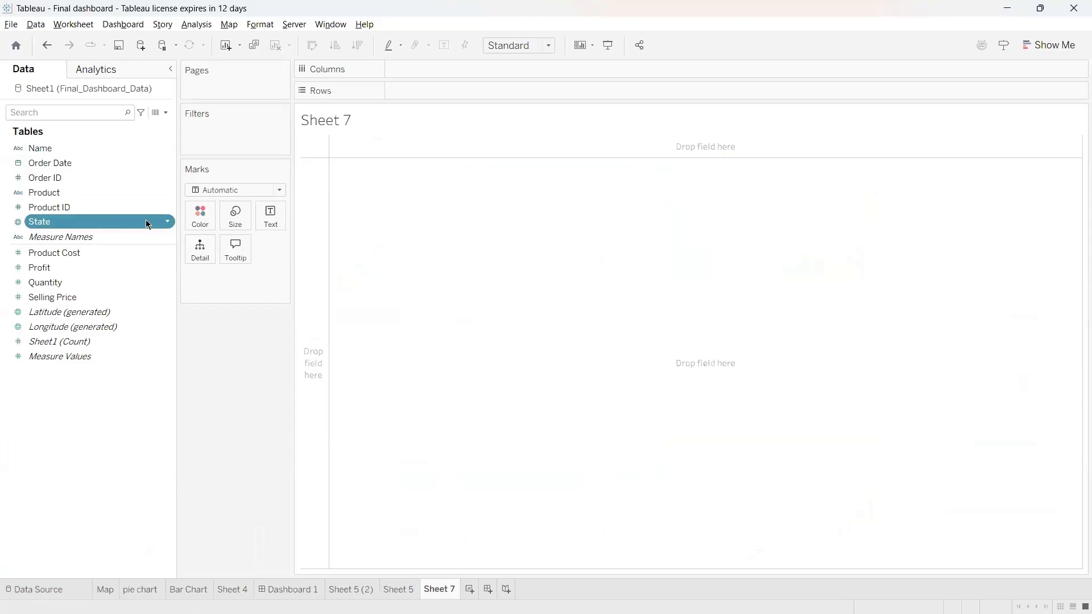
pyautogui.click(168, 222)
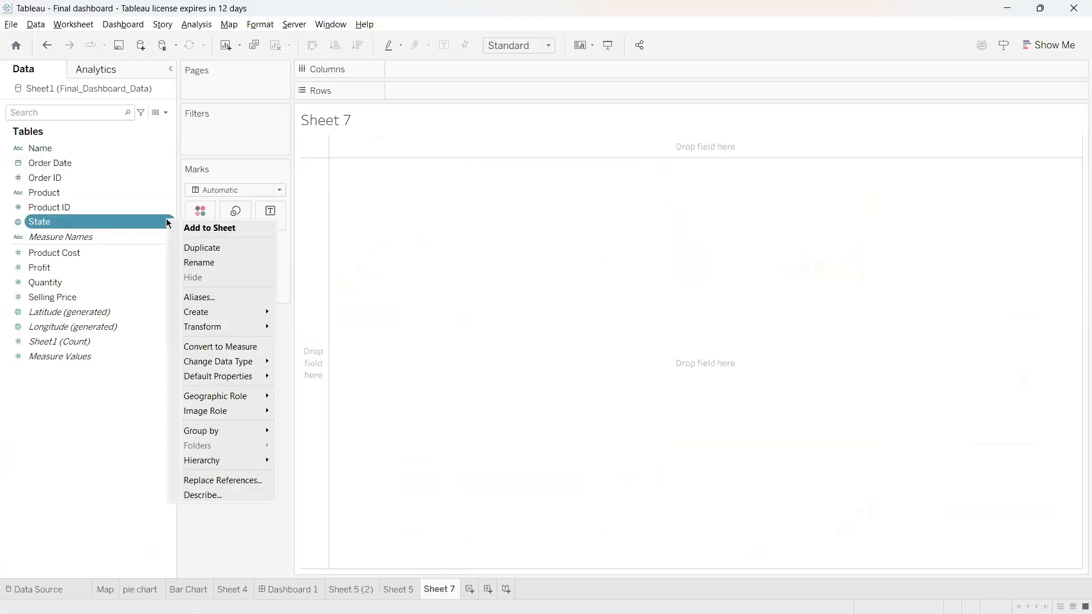
pyautogui.click(124, 192)
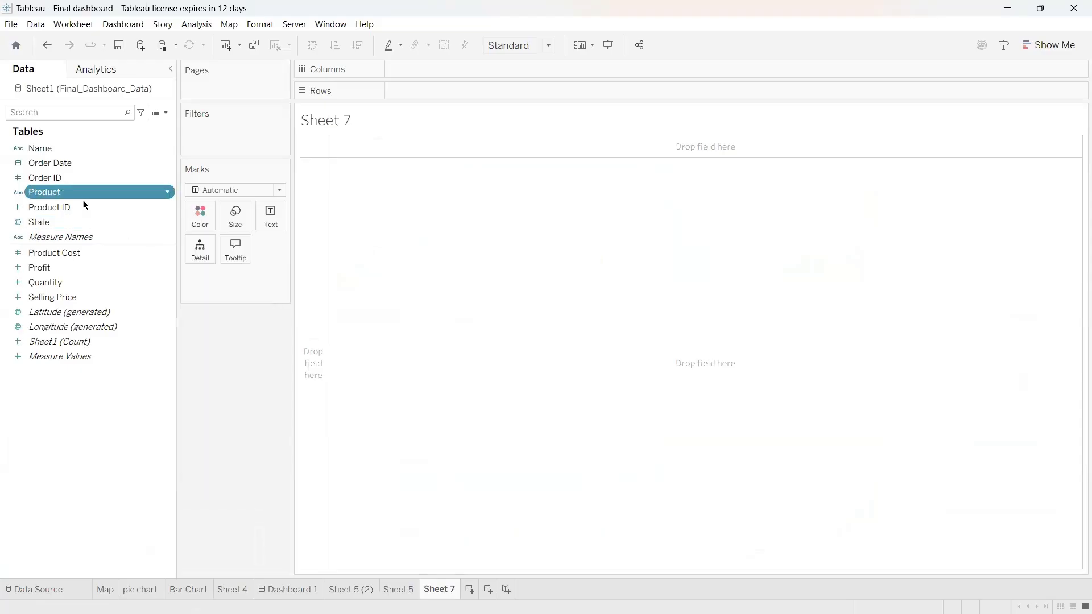
# Step: Build a symbol map from the State and Product Cost fields on the new worksheet
pyautogui.click(41, 221)
pyautogui.keyDown('ctrl'); pyautogui.click(37, 235); pyautogui.keyUp('ctrl')
pyautogui.keyDown('ctrl'); pyautogui.click(19, 283); pyautogui.keyUp('ctrl')
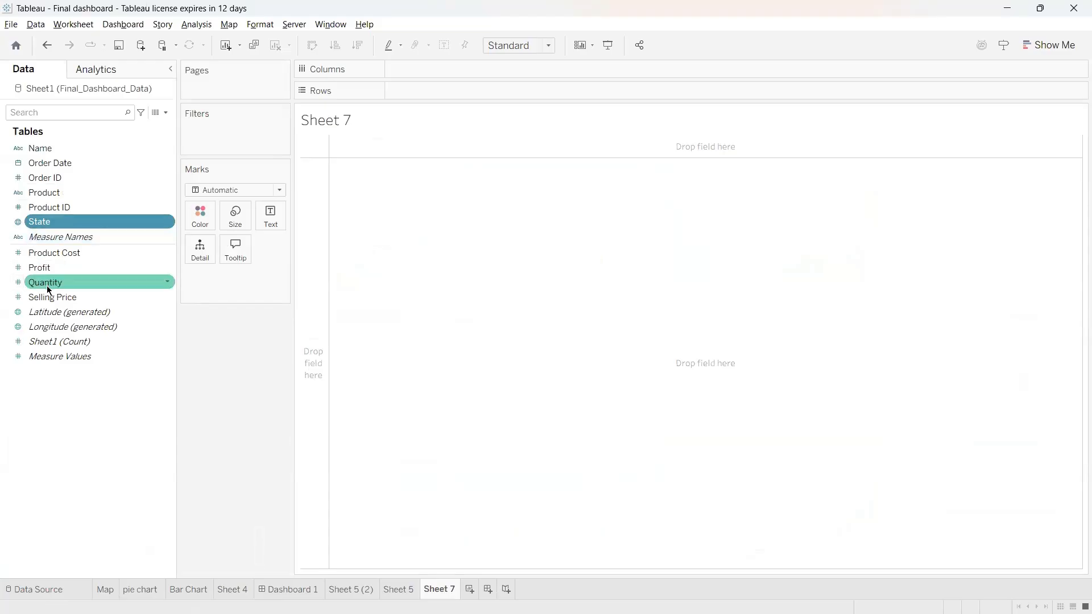
pyautogui.keyDown('ctrl'); pyautogui.click(17, 269); pyautogui.keyUp('ctrl')
pyautogui.keyDown('ctrl'); pyautogui.click(57, 258); pyautogui.keyUp('ctrl')
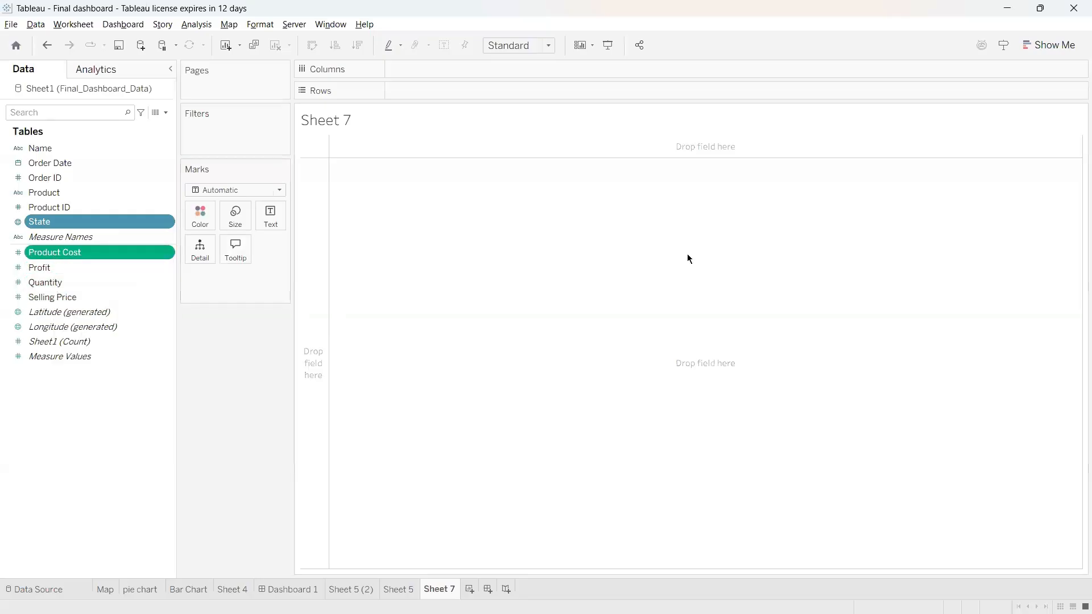
pyautogui.click(1033, 45)
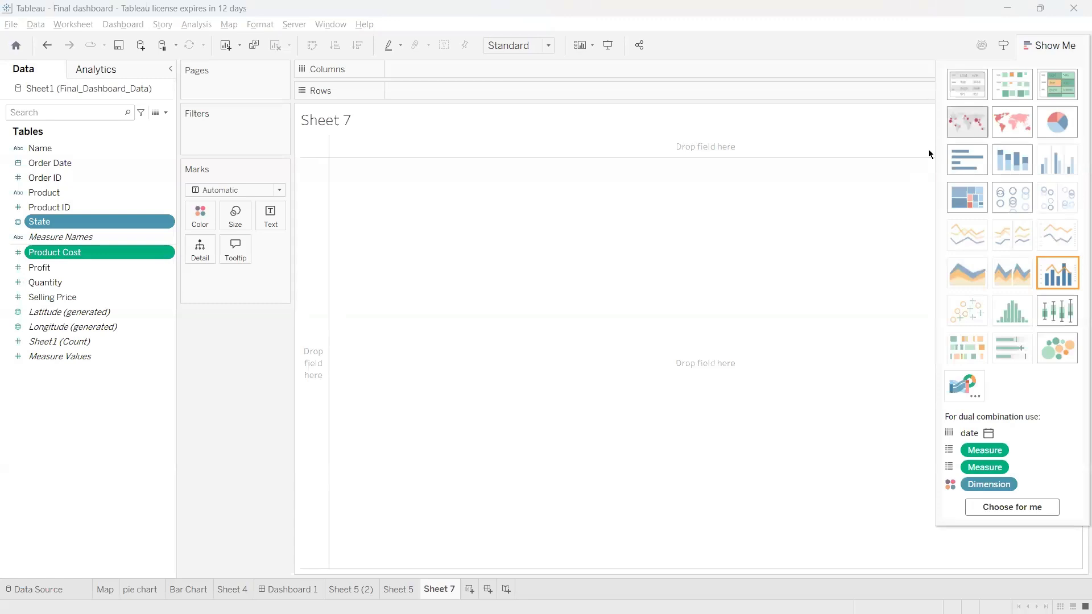
pyautogui.click(969, 125)
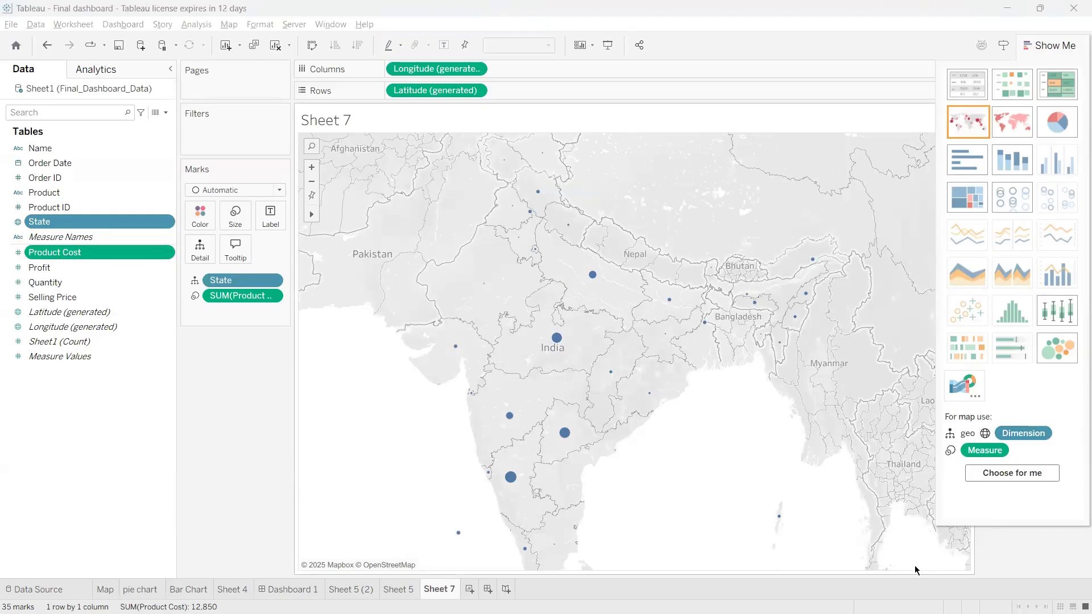
# Step: Examine the map's location settings, including the fixed country options and how the State values match known locations
pyautogui.rightClick(685, 416)
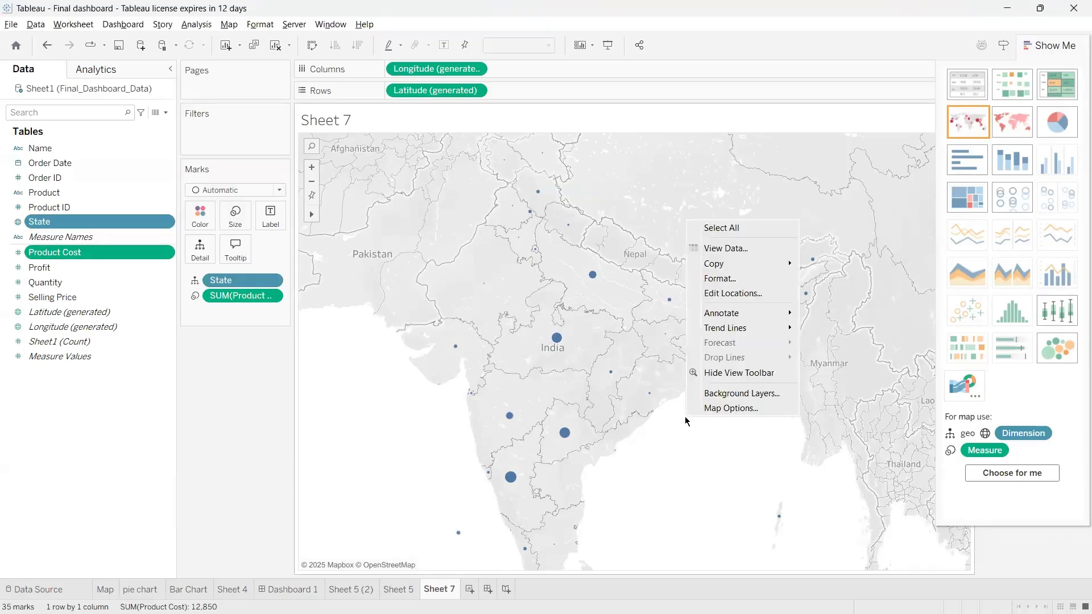
pyautogui.click(715, 292)
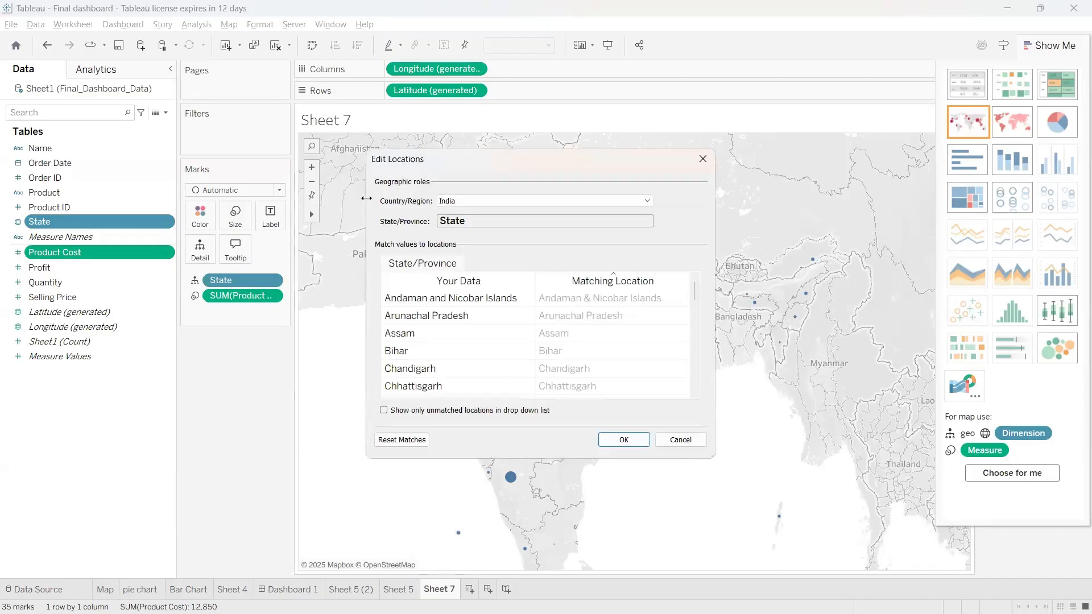
pyautogui.click(468, 201)
pyautogui.click(467, 200)
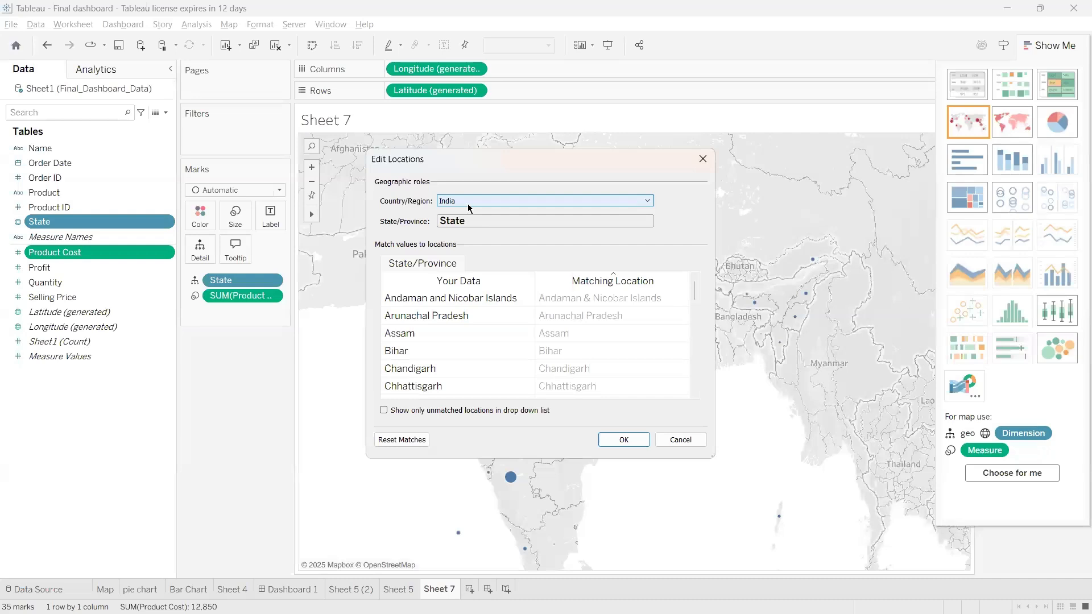
pyautogui.click(468, 202)
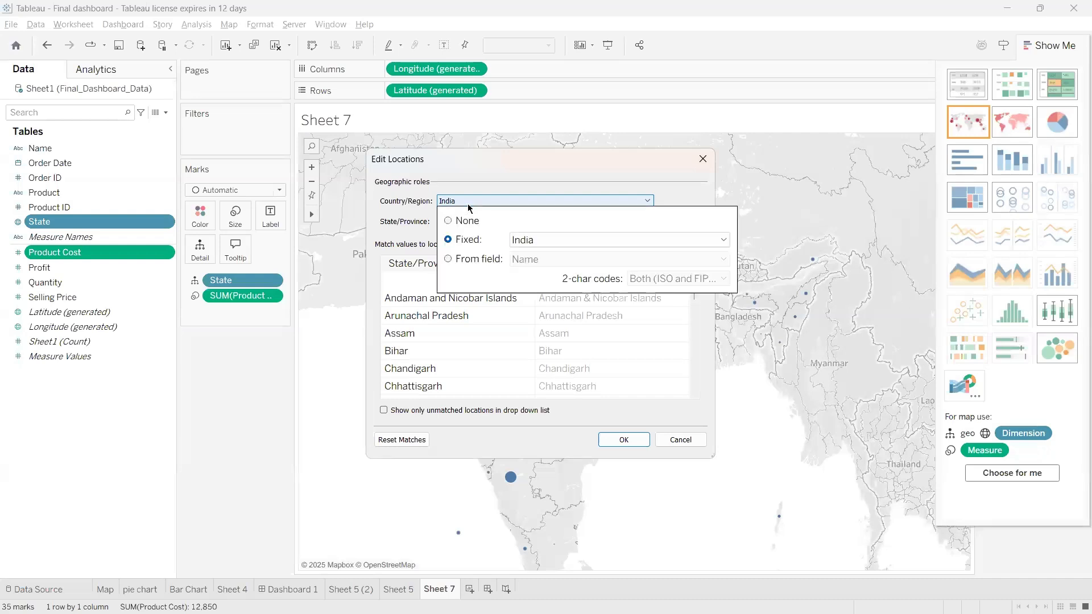
pyautogui.click(529, 241)
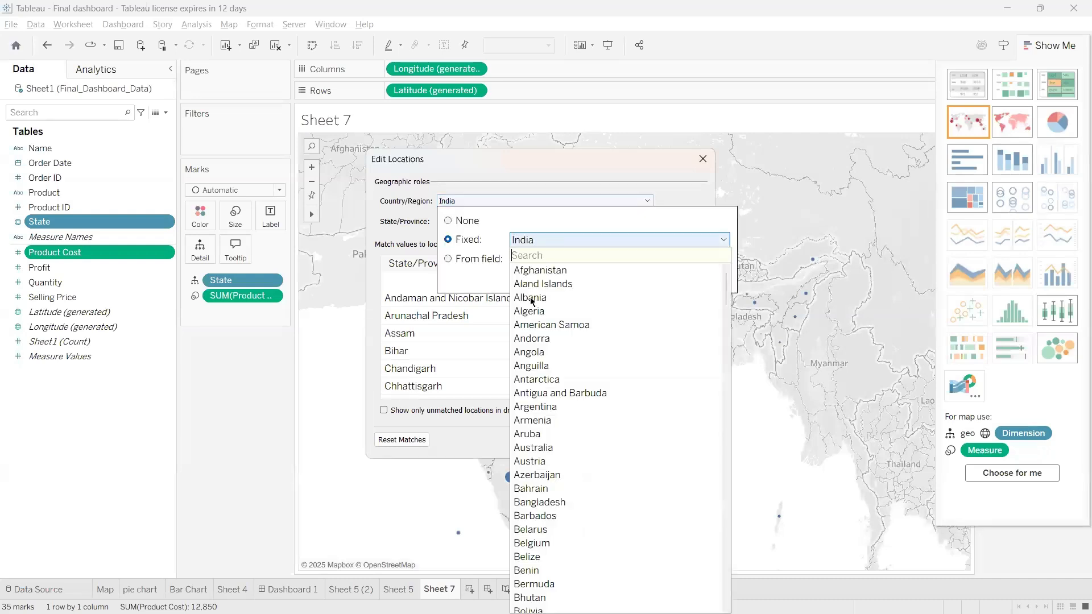
pyautogui.click(498, 219)
pyautogui.click(539, 430)
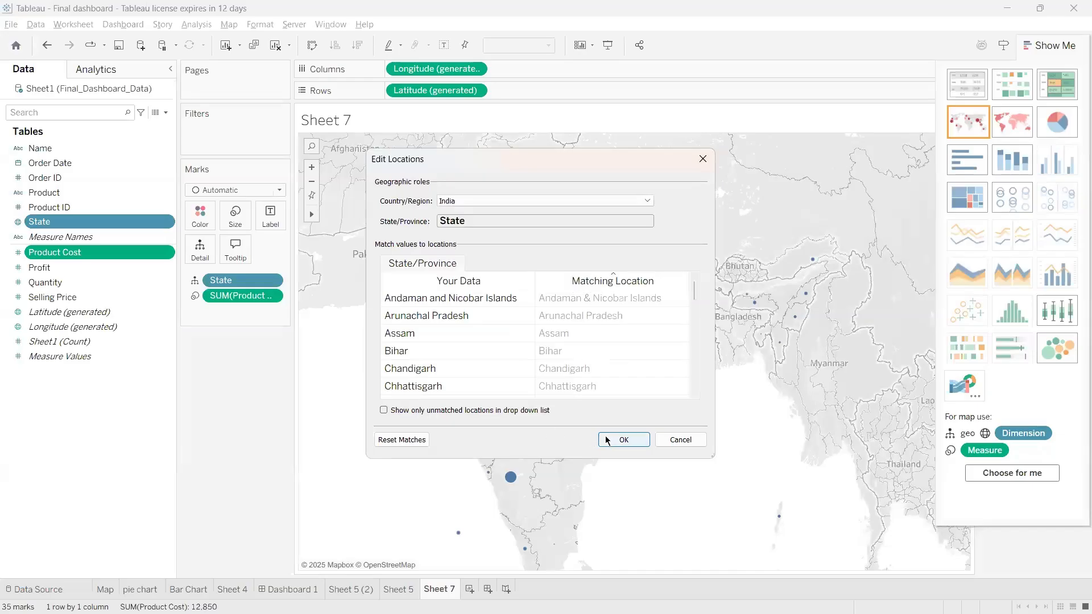
pyautogui.click(608, 440)
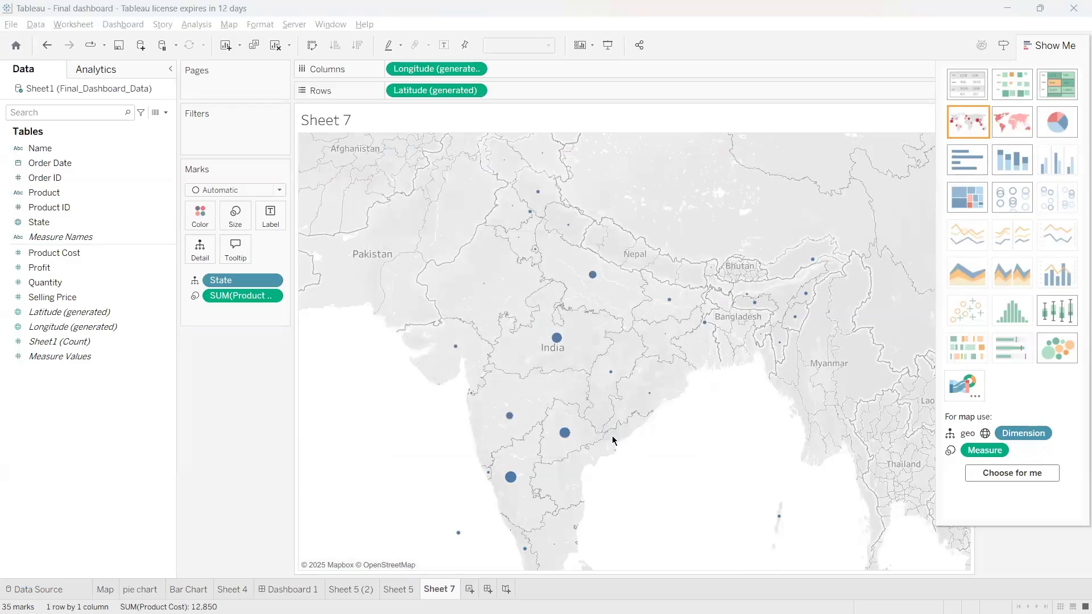
pyautogui.click(141, 238)
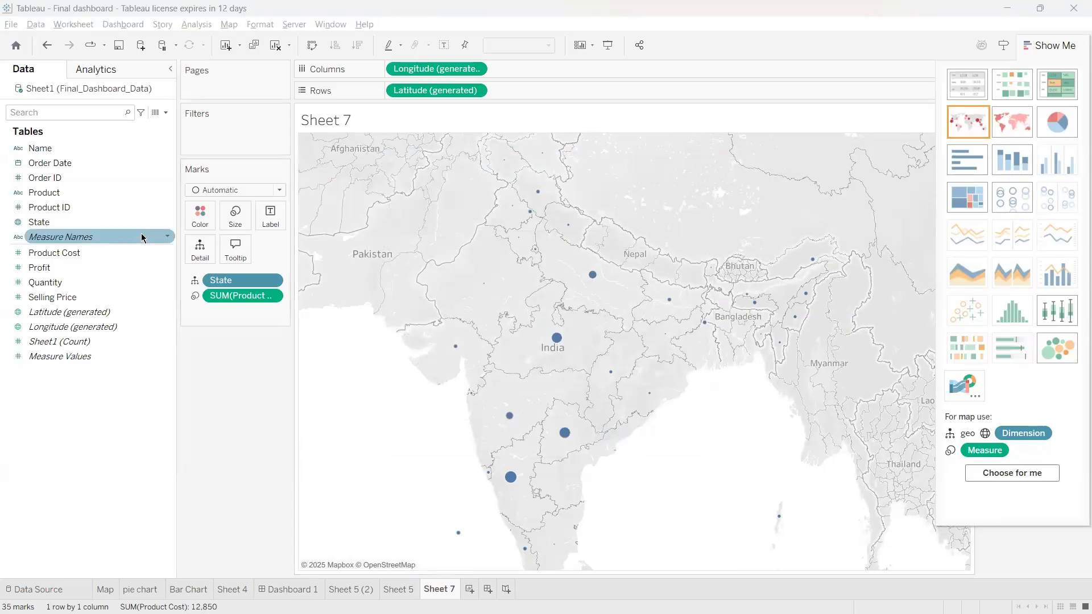